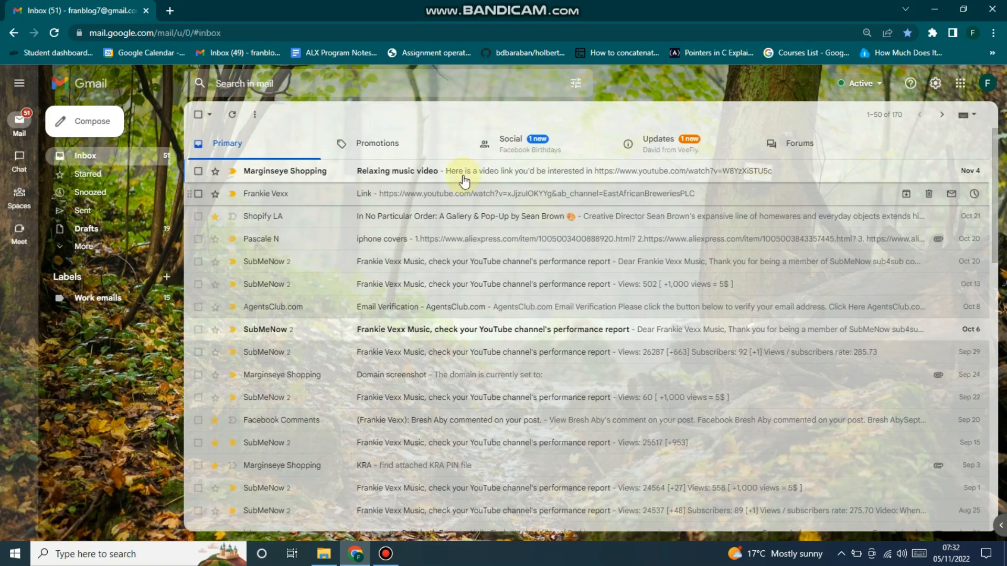
Open Google Docs from the Google apps available in Gmail.
click(960, 83)
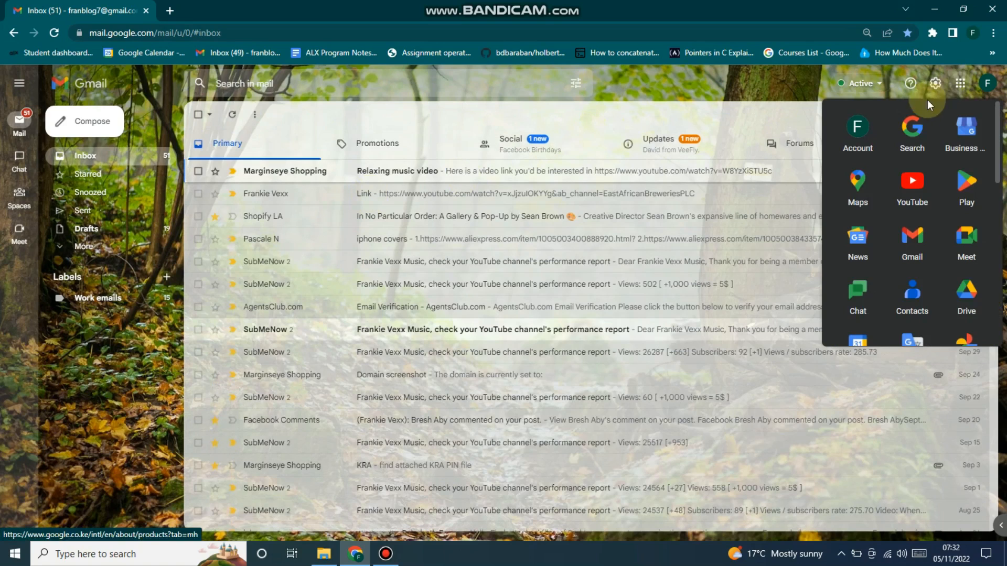
scroll(920, 205, down, 3)
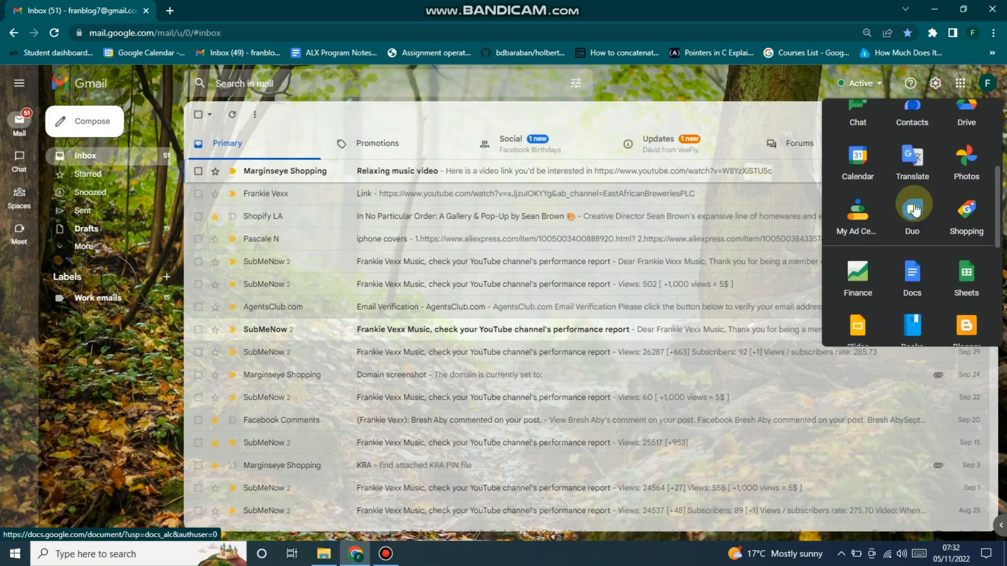
click(912, 272)
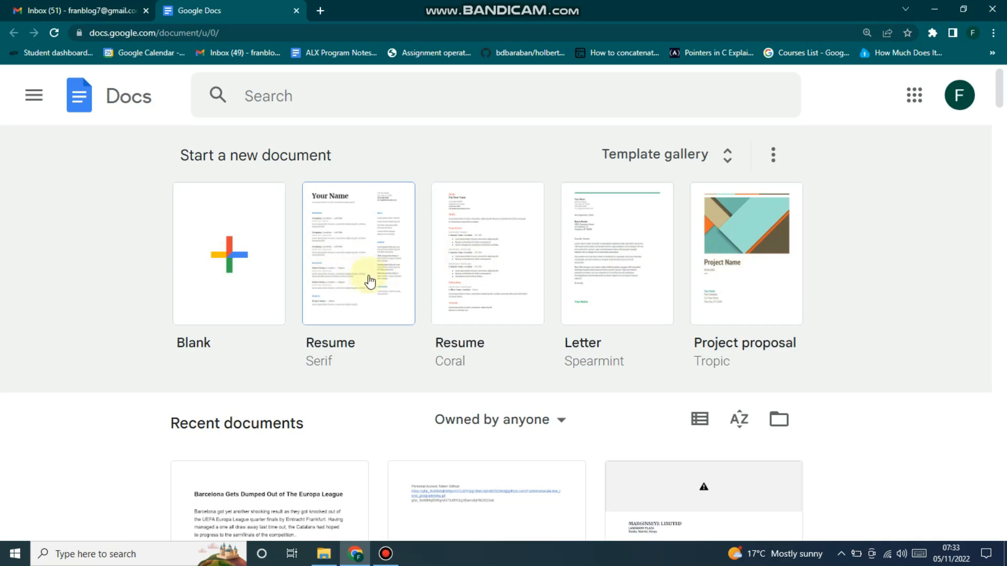
Browse the template gallery's resume, letter, business, legal and lesson plan templates, and return to the Docs home page.
click(724, 170)
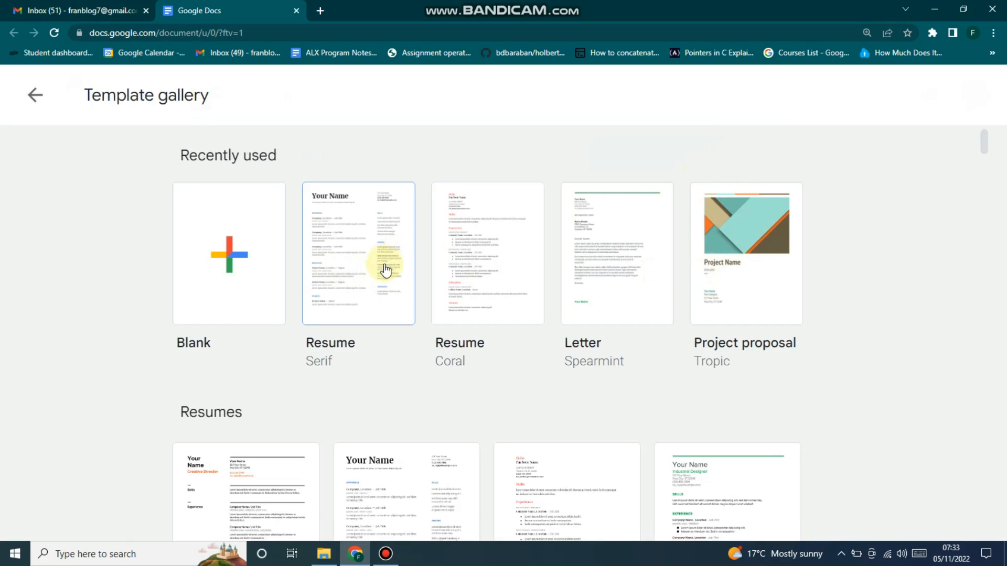
scroll(273, 249, down, 1)
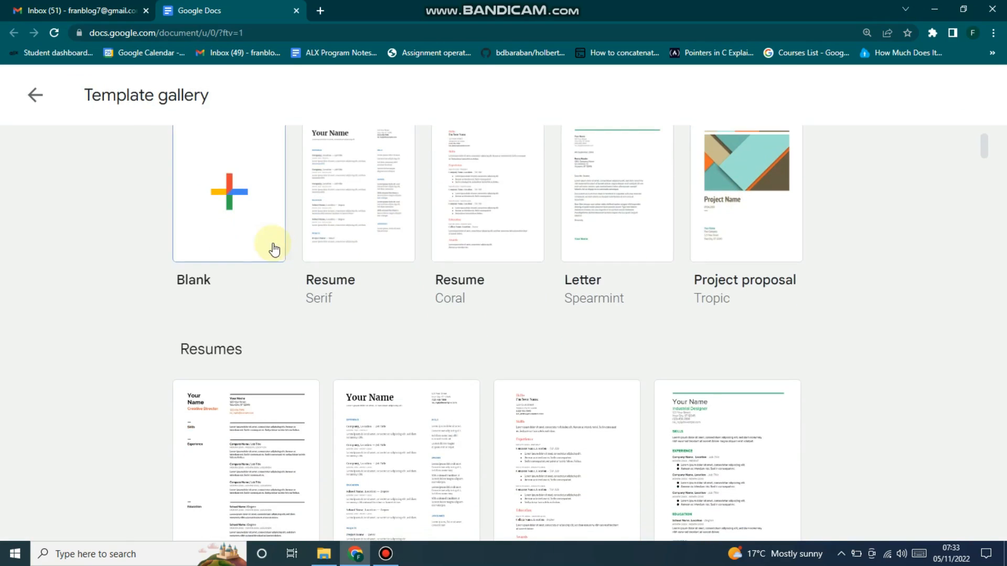
scroll(299, 265, down, 5)
scroll(256, 274, up, 5)
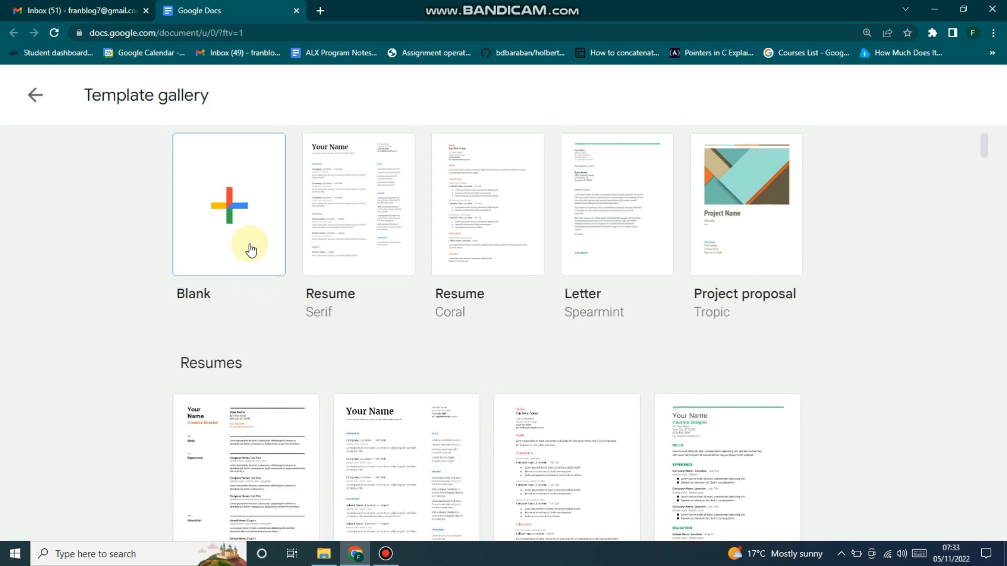
scroll(251, 251, down, 15)
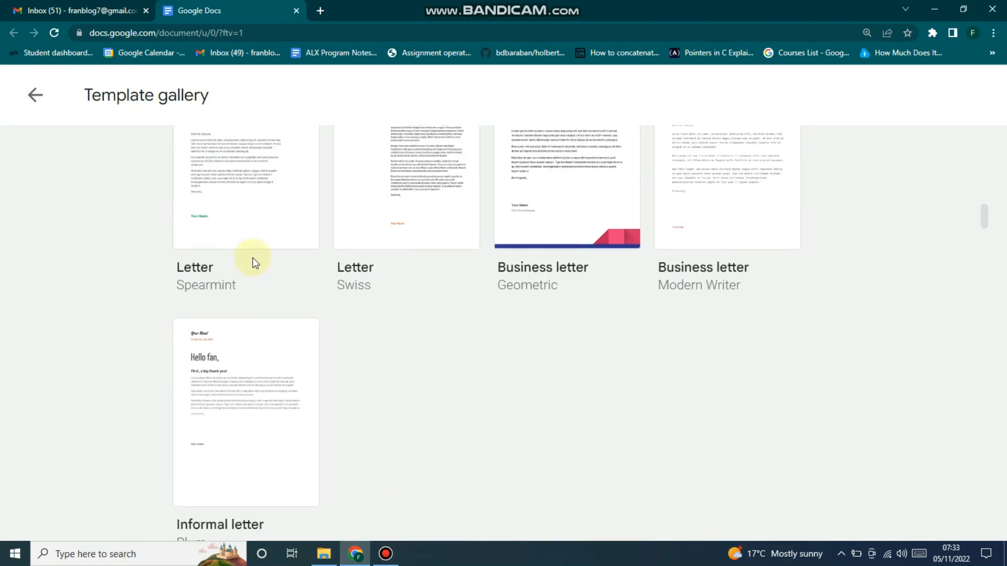
scroll(252, 257, down, 20)
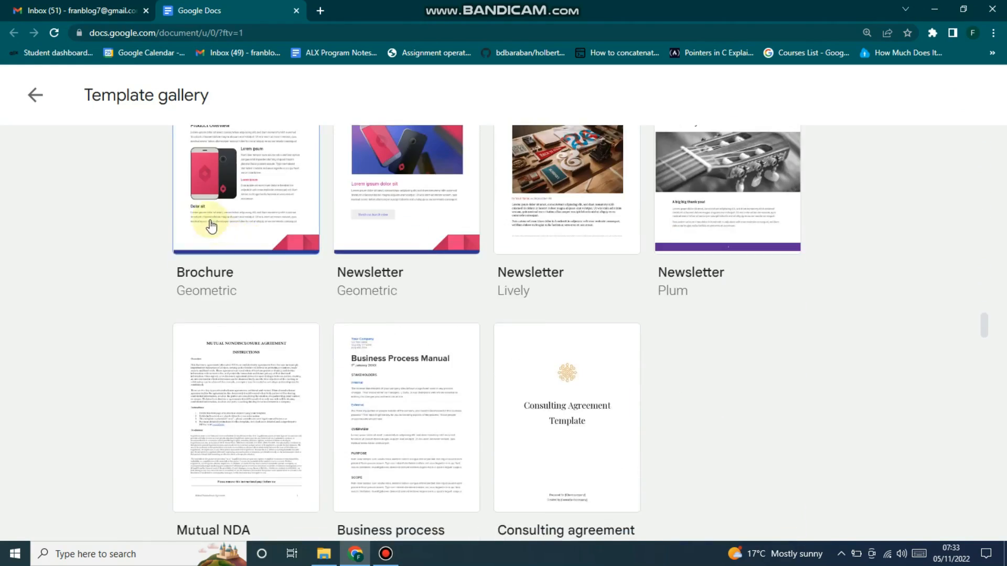
scroll(211, 226, down, 20)
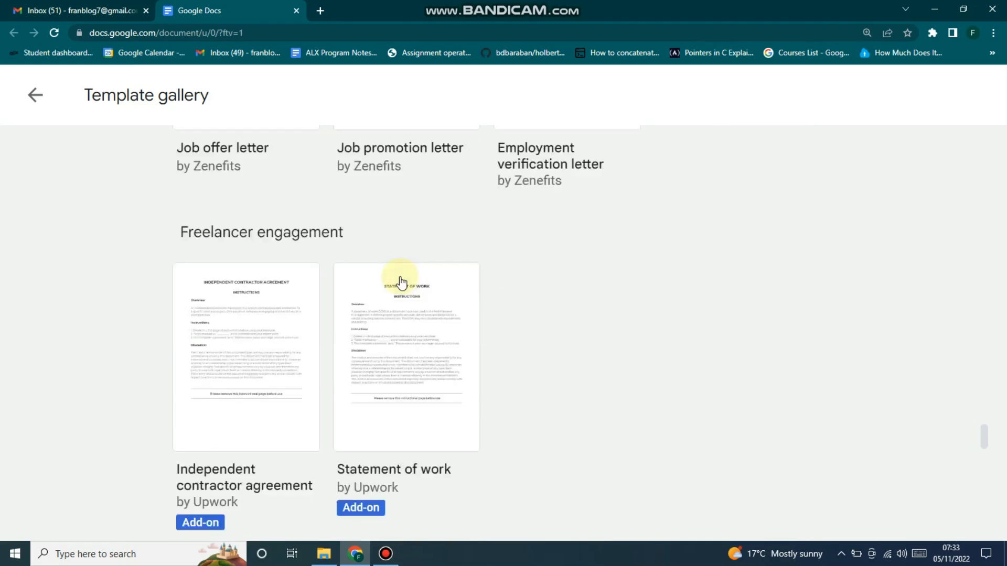
scroll(402, 283, down, 10)
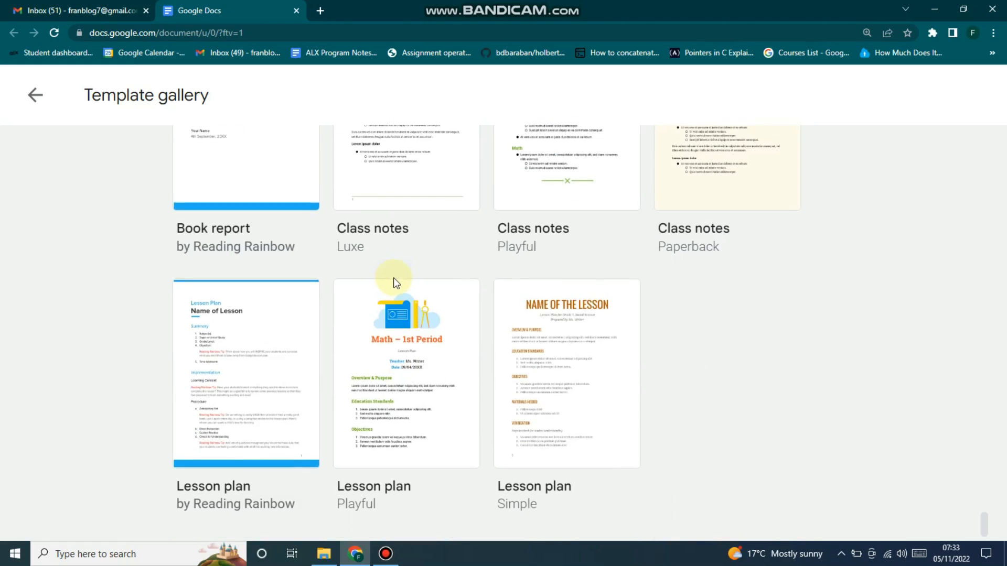
scroll(373, 302, up, 10)
scroll(370, 300, up, 15)
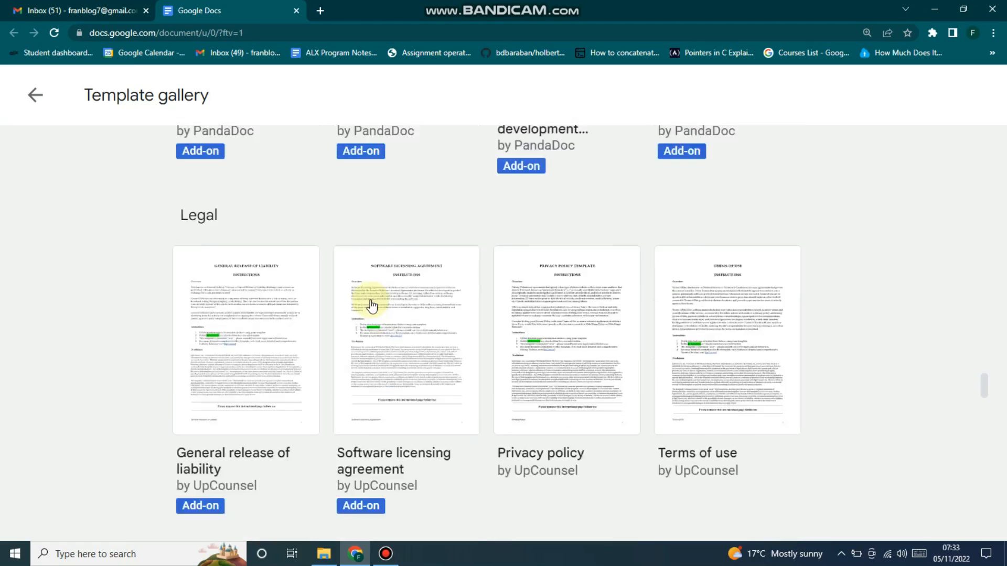
click(51, 99)
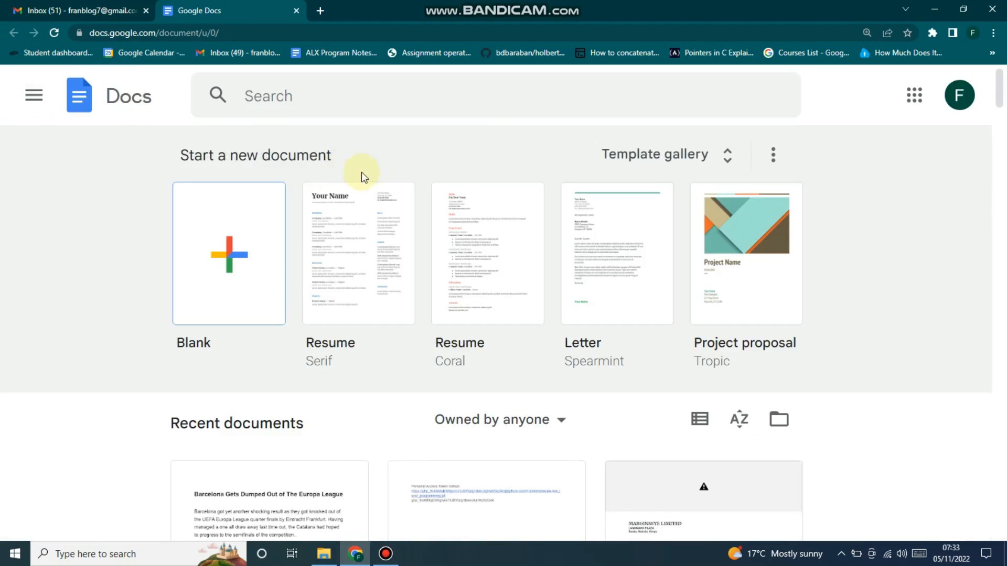
Find the "Generation of Computers" file among the recent documents and open it.
scroll(361, 173, down, 5)
scroll(629, 325, down, 6)
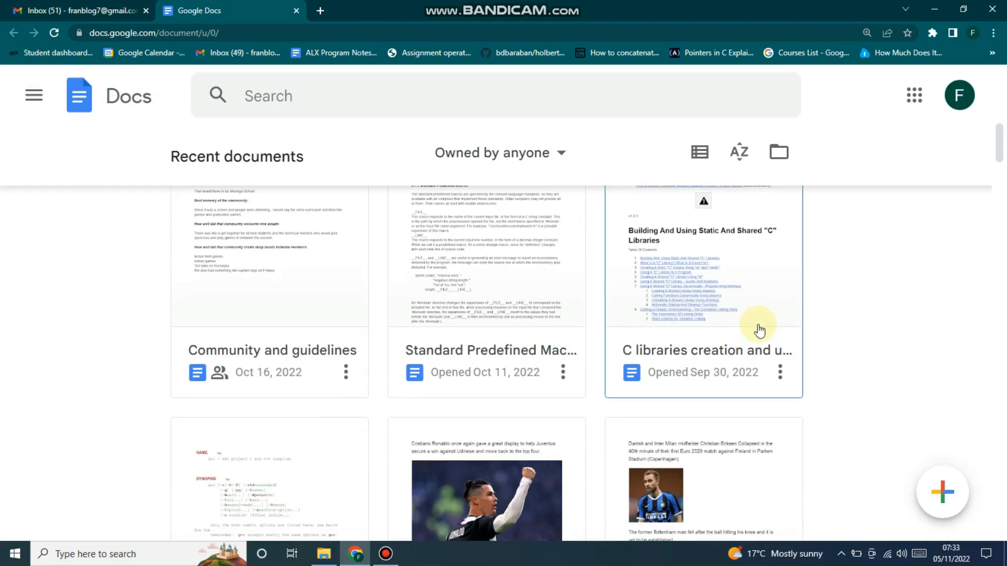
scroll(759, 330, down, 7)
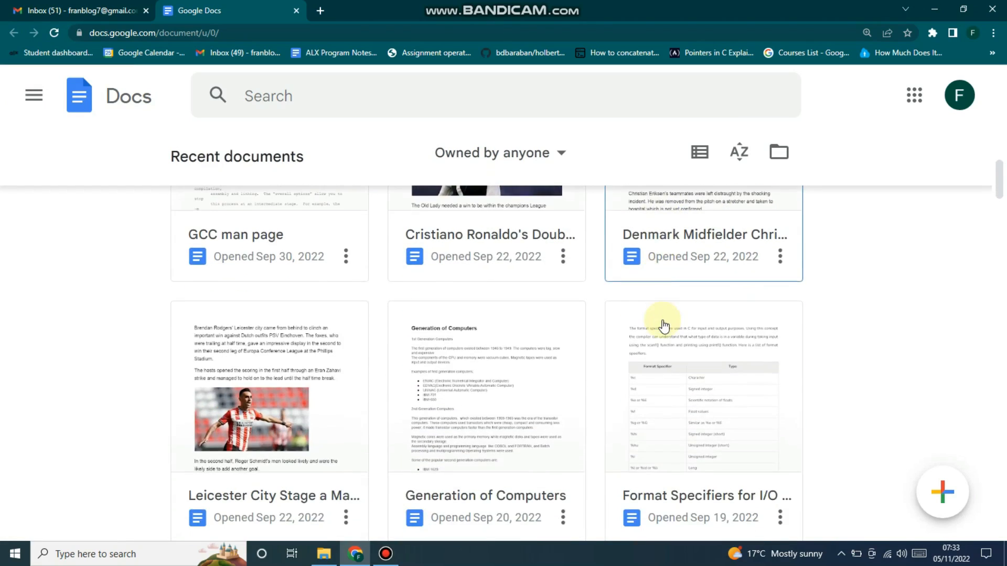
scroll(734, 330, down, 2)
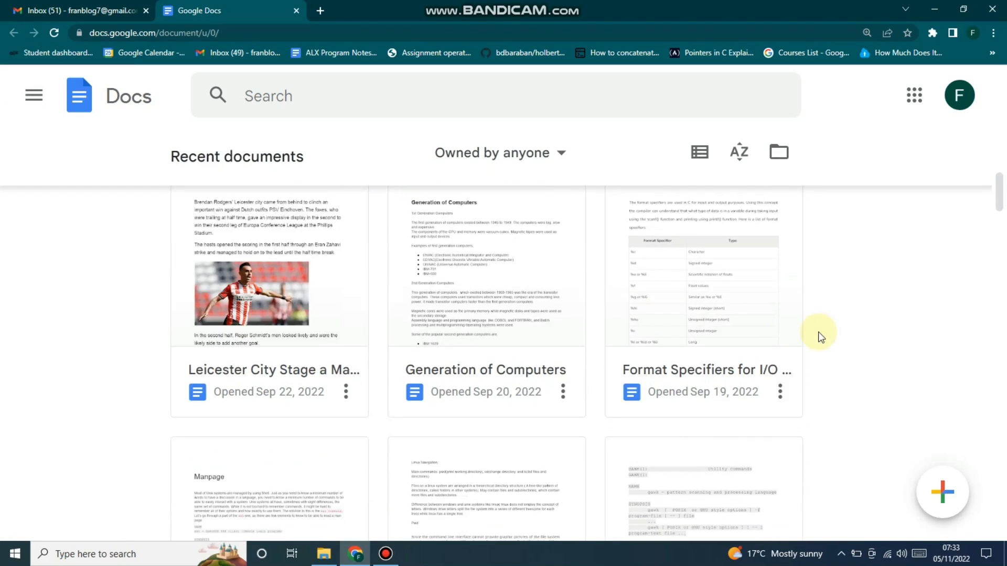
click(493, 297)
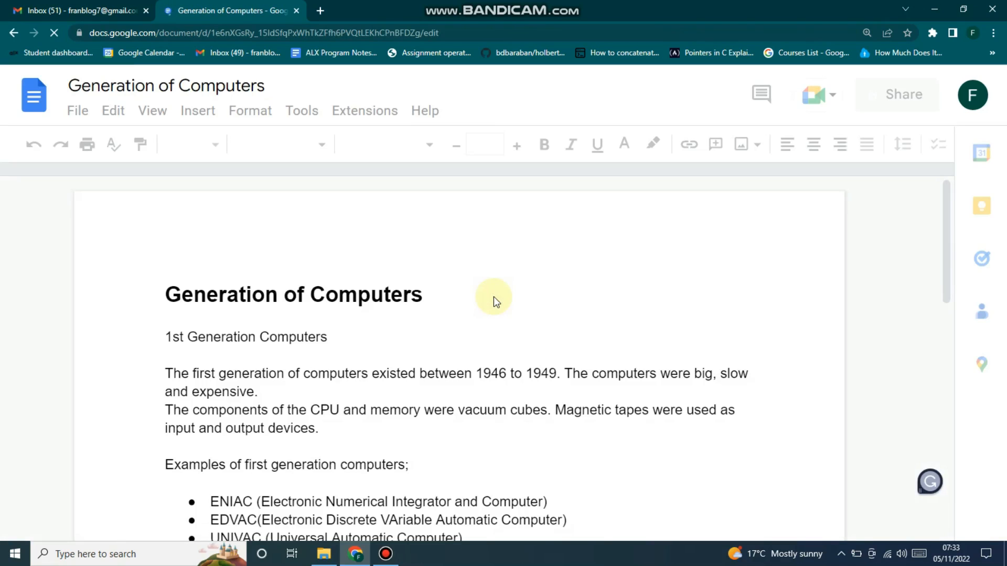
Look through the document's sections on the computer generations and return to its title.
scroll(409, 273, down, 5)
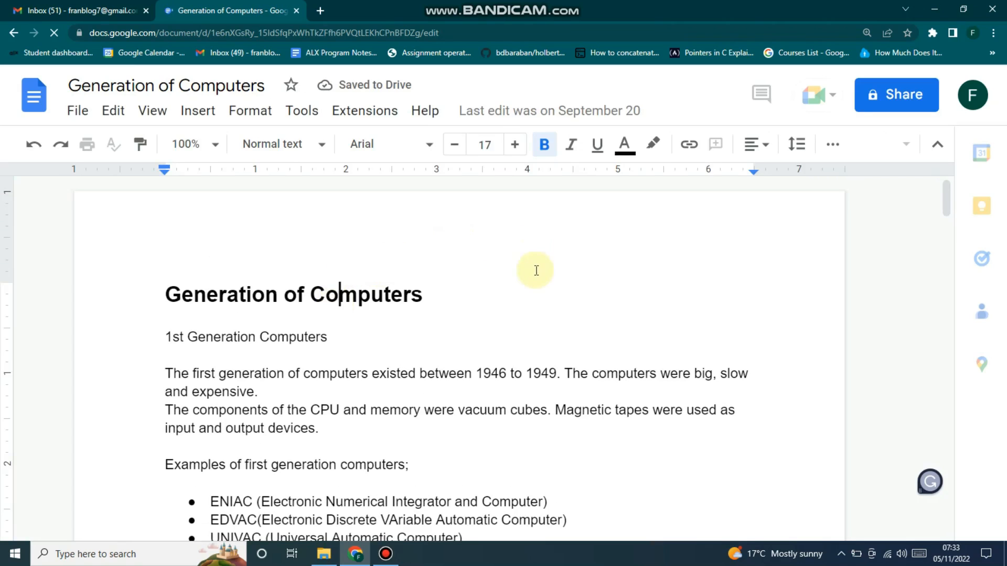
scroll(498, 286, down, 12)
scroll(499, 287, down, 15)
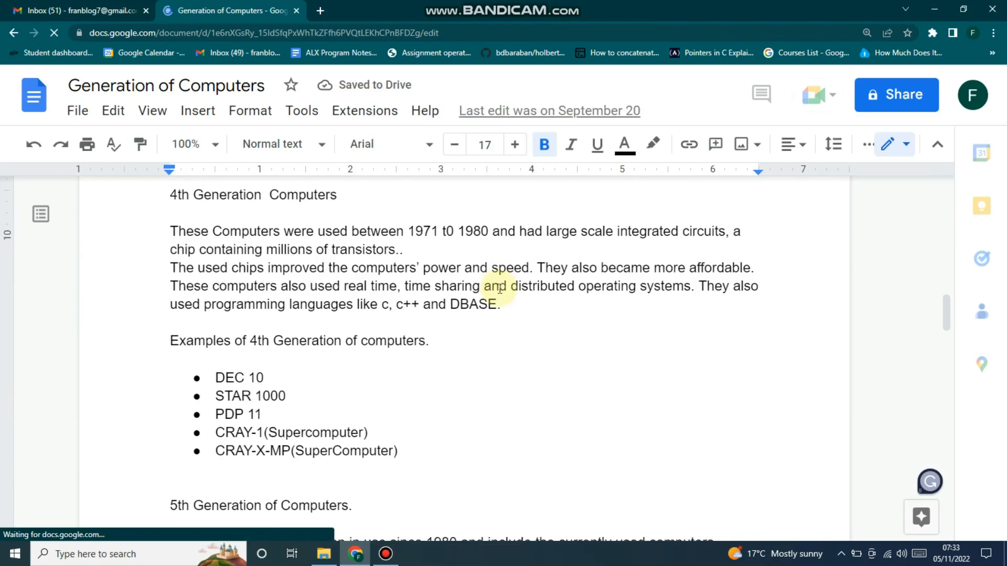
scroll(499, 287, up, 20)
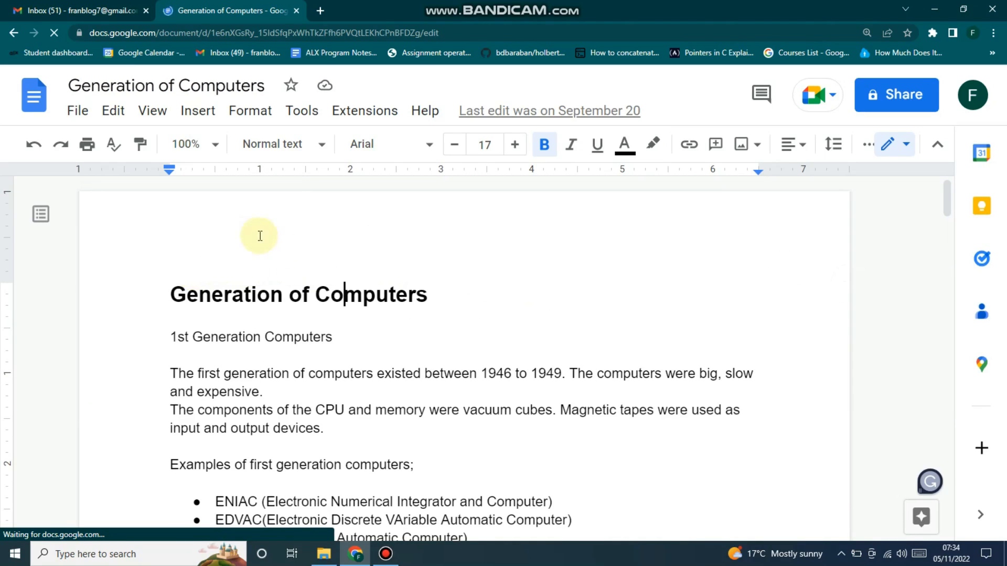
click(198, 239)
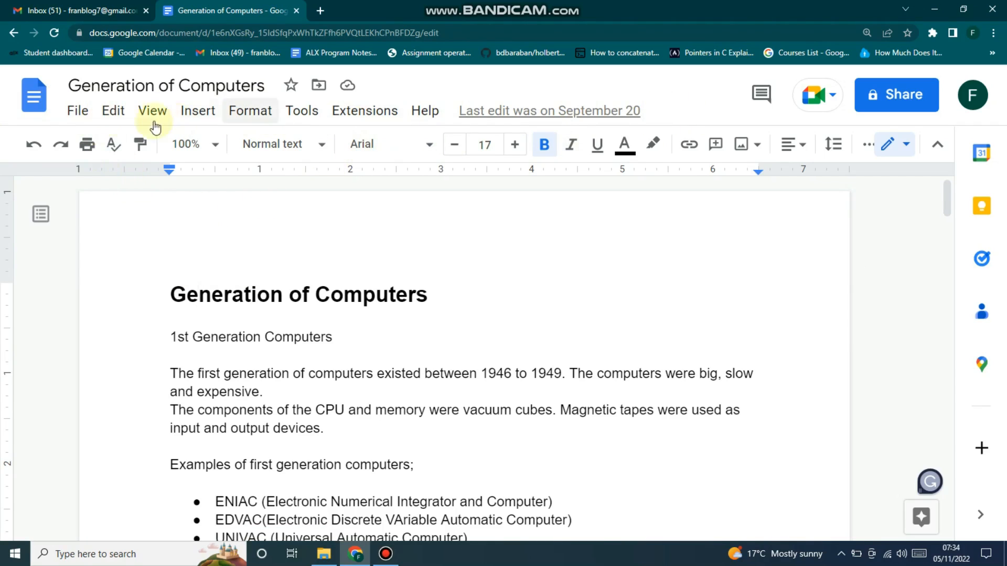
Review the commands available for managing, editing and viewing the document, such as sharing, page setup, and find and replace.
click(77, 113)
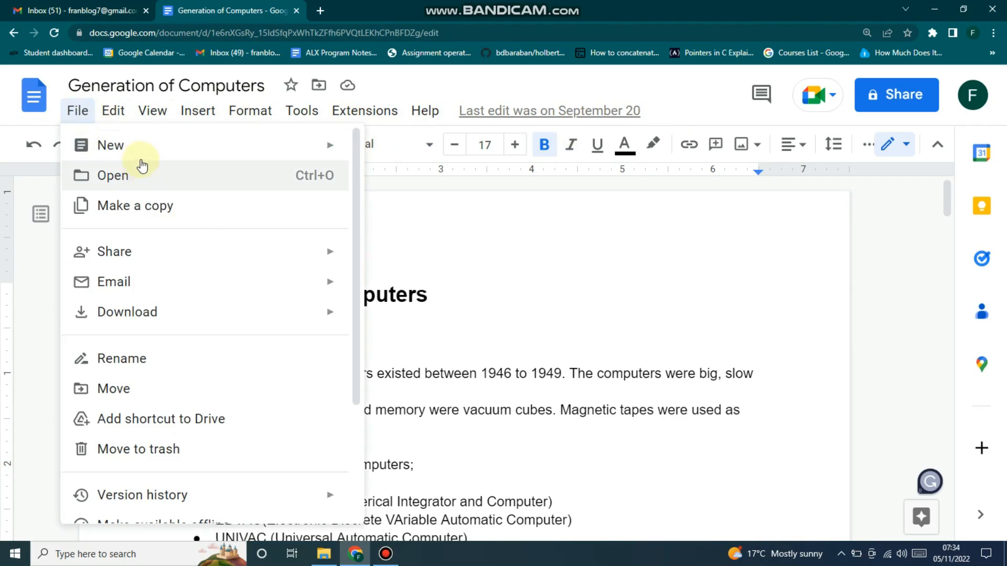
mouse_move(265, 152)
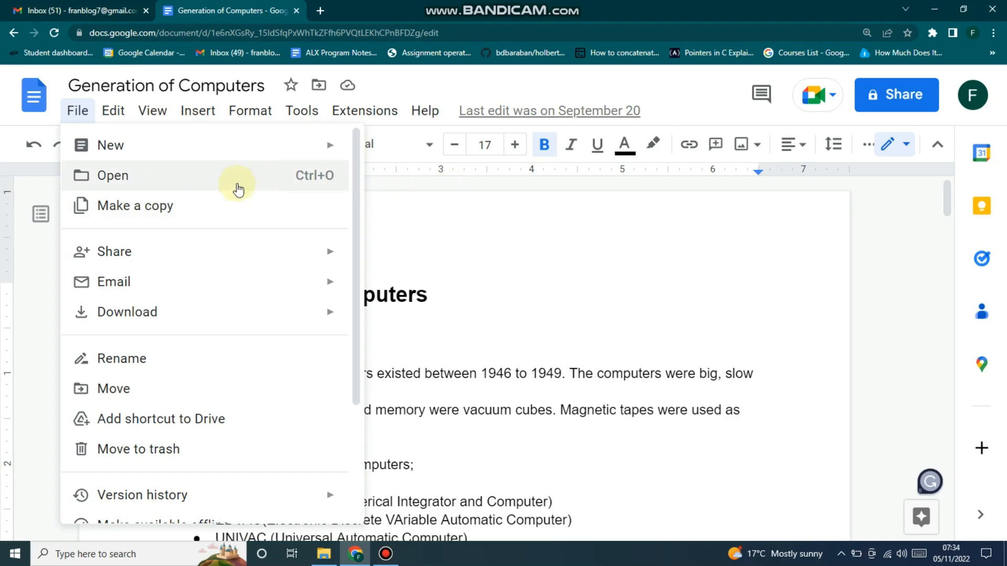
click(424, 111)
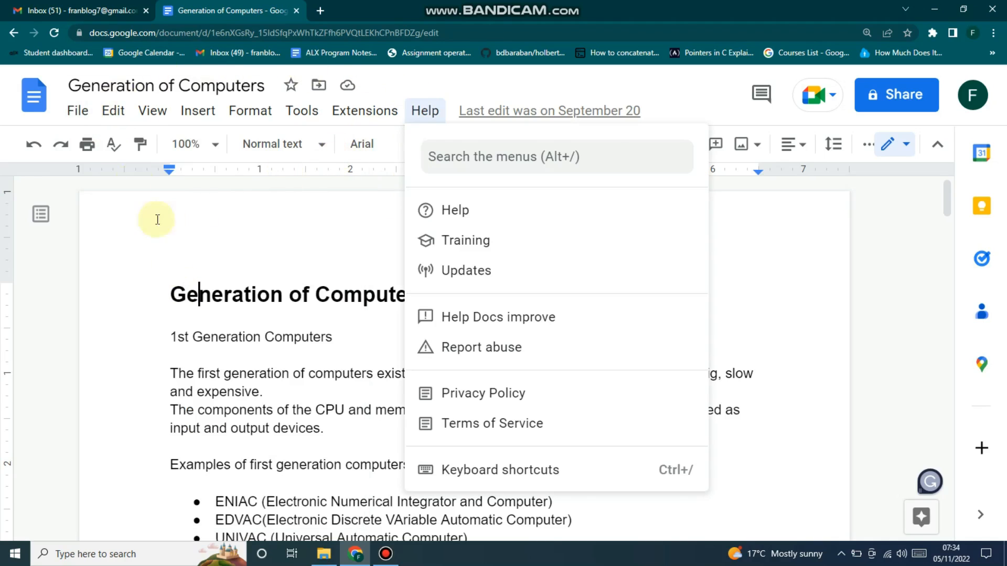
click(79, 111)
click(81, 113)
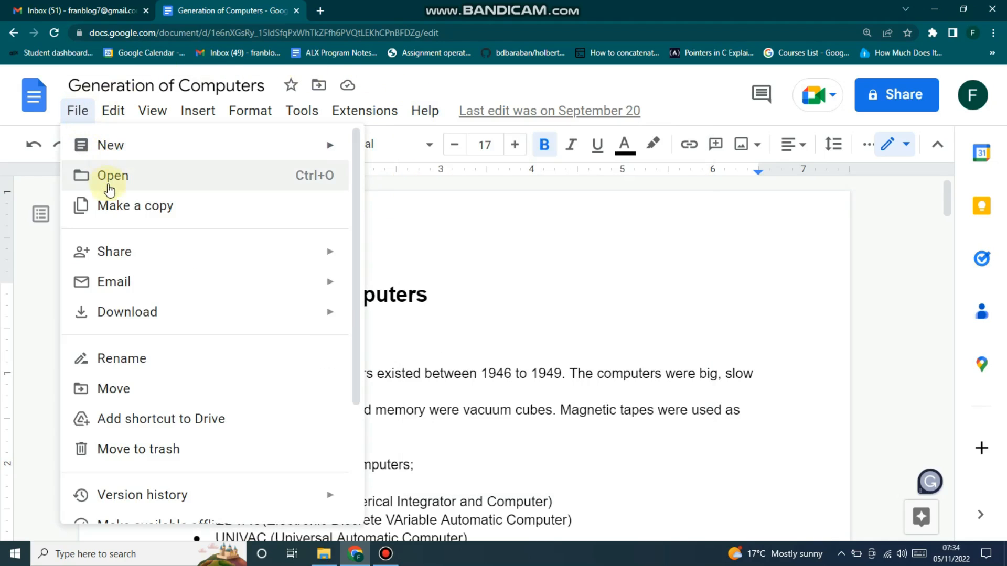
mouse_move(134, 252)
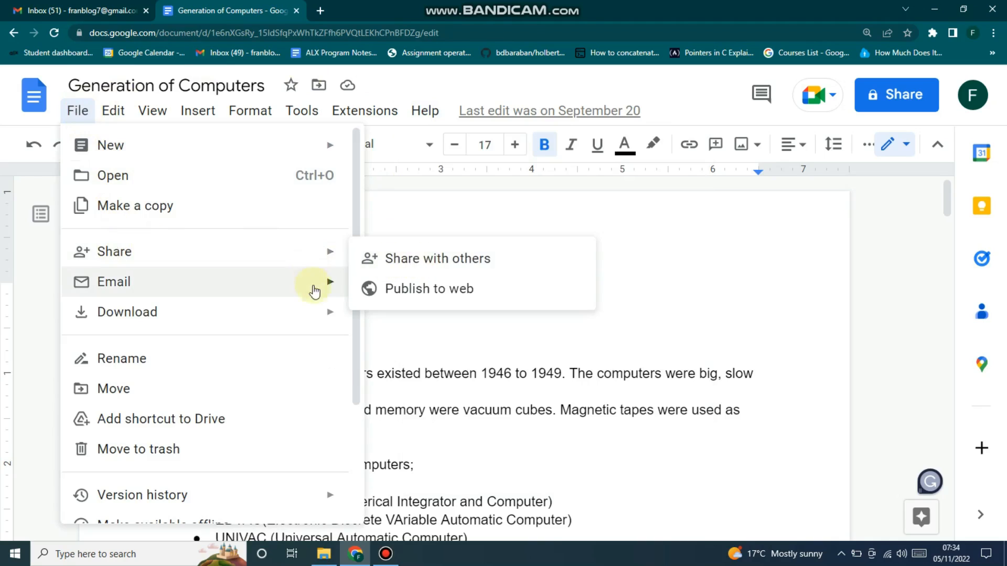
mouse_move(315, 283)
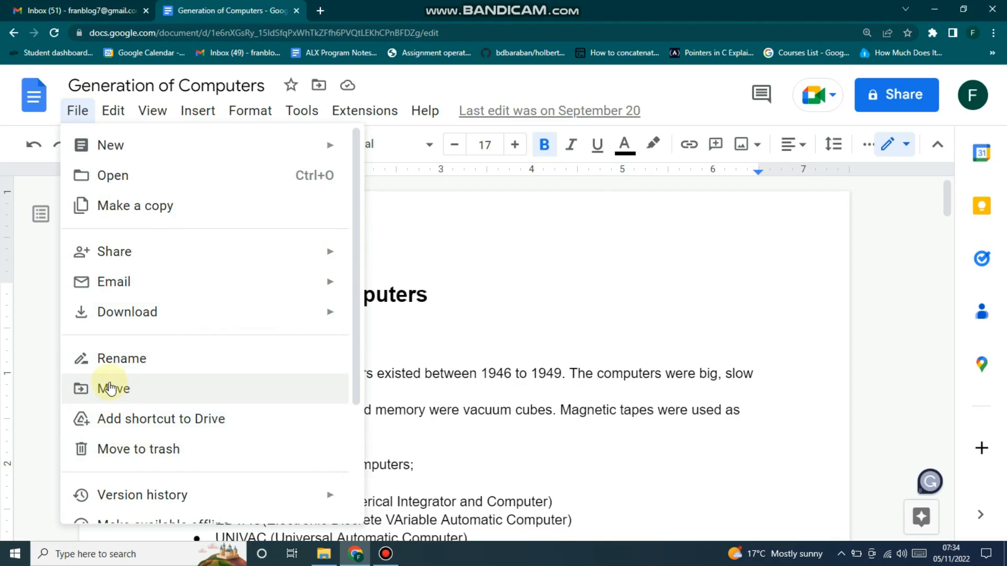
scroll(109, 389, down, 3)
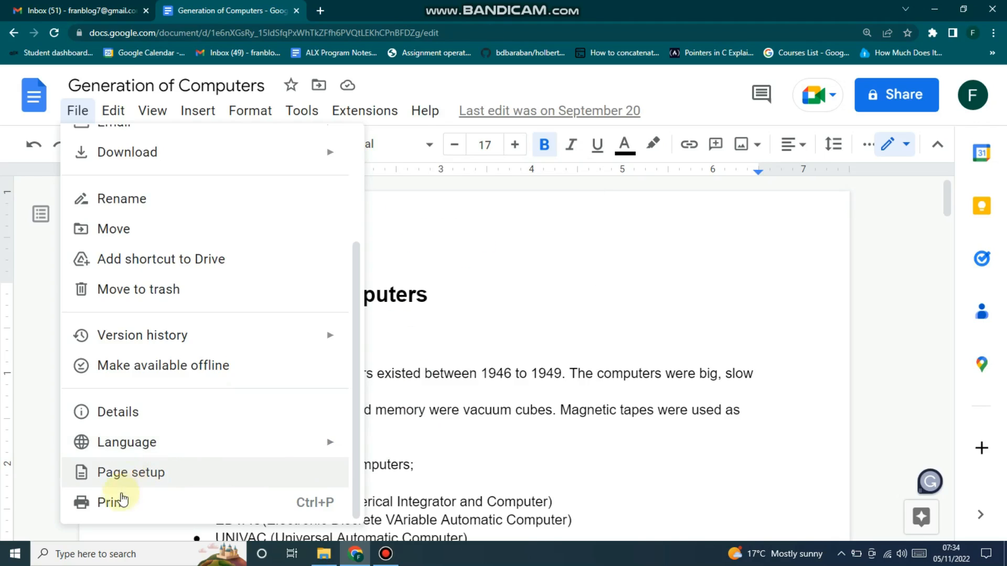
scroll(176, 352, up, 3)
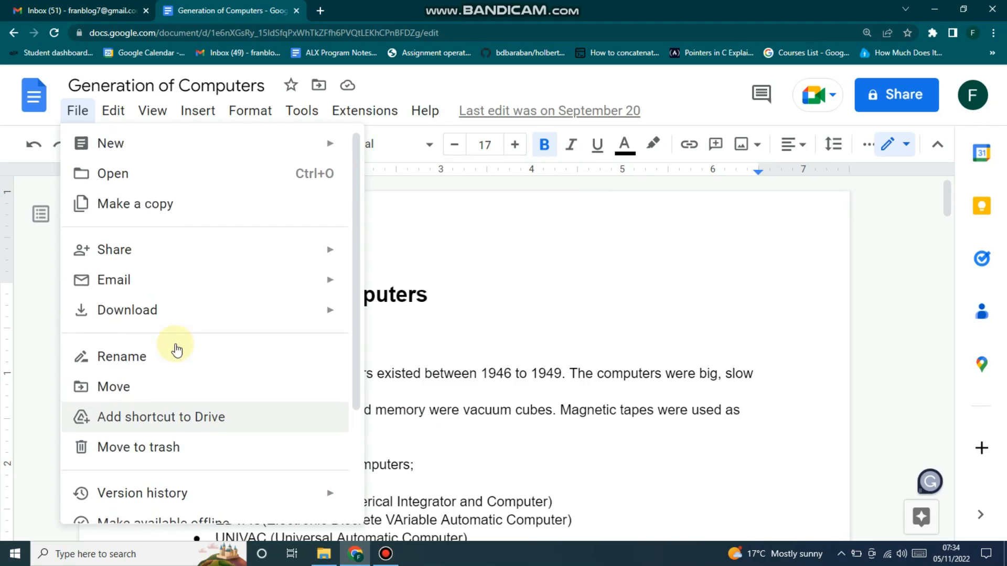
click(114, 113)
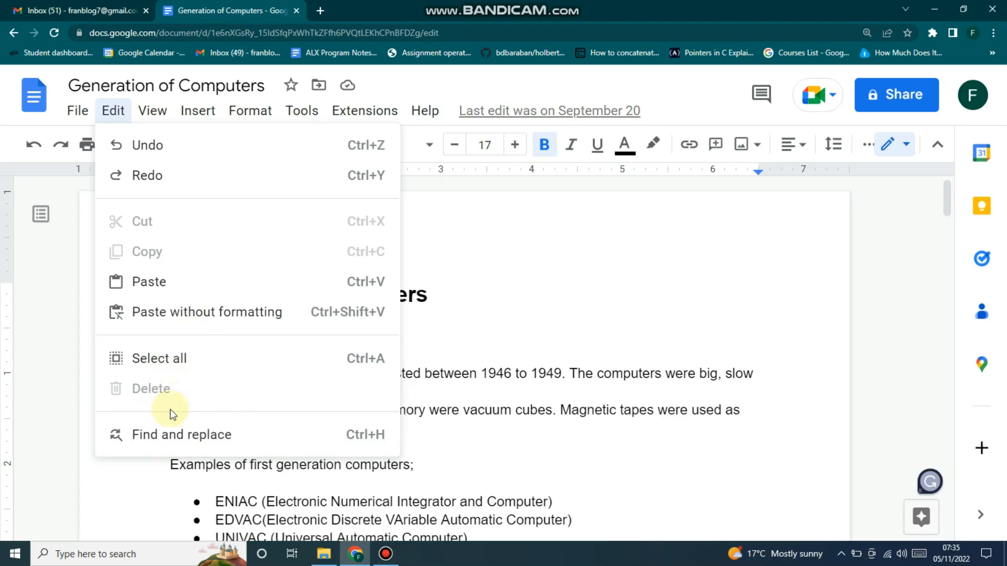
mouse_move(159, 120)
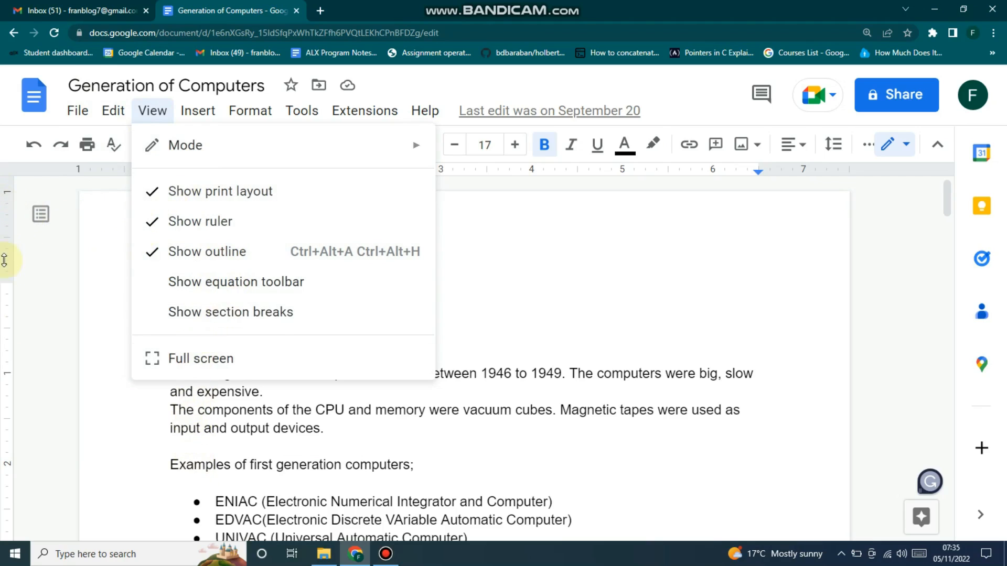
Reduce the page's top margin slightly on the vertical ruler, and hide the rulers.
click(7, 282)
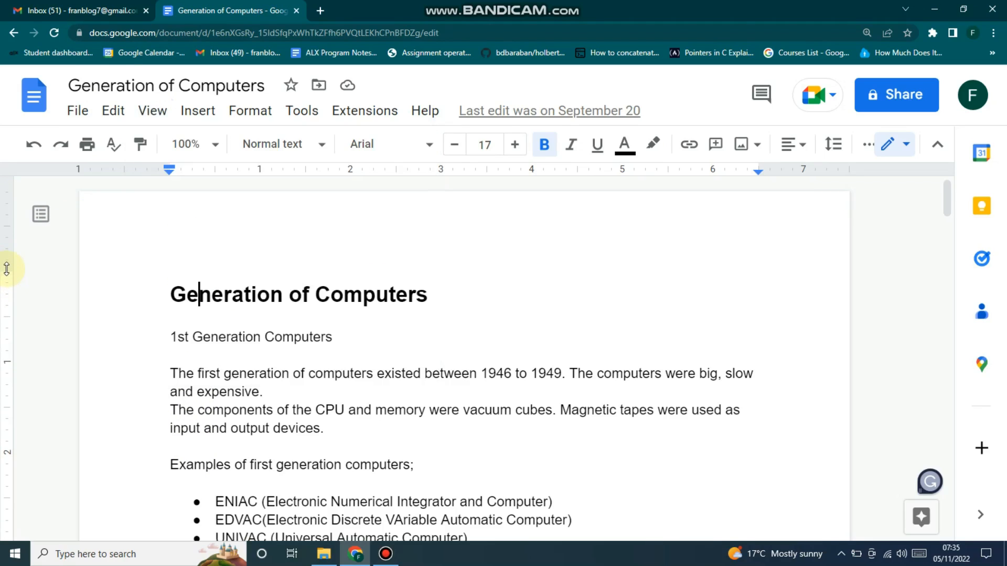
drag(7, 282, 6, 269)
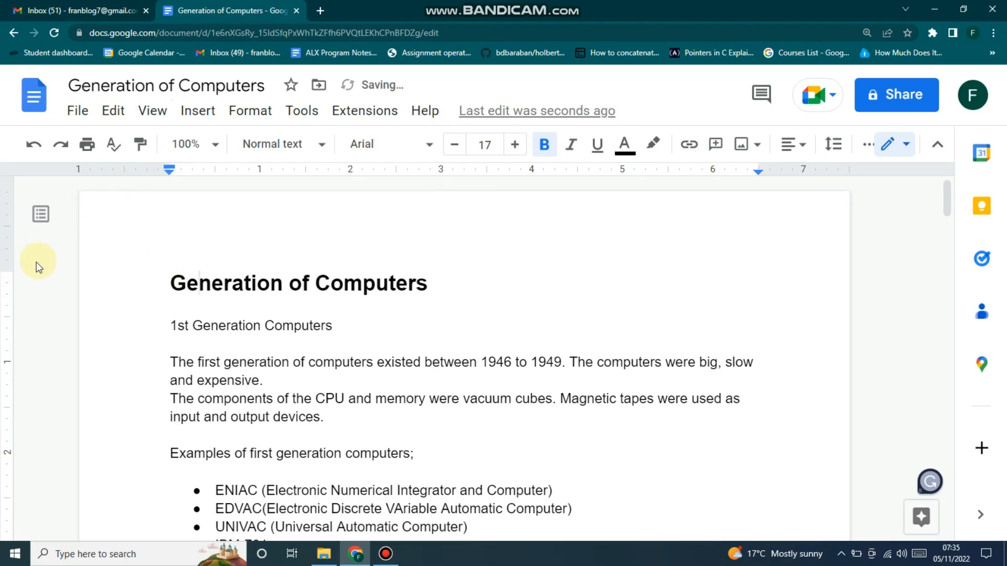
click(150, 111)
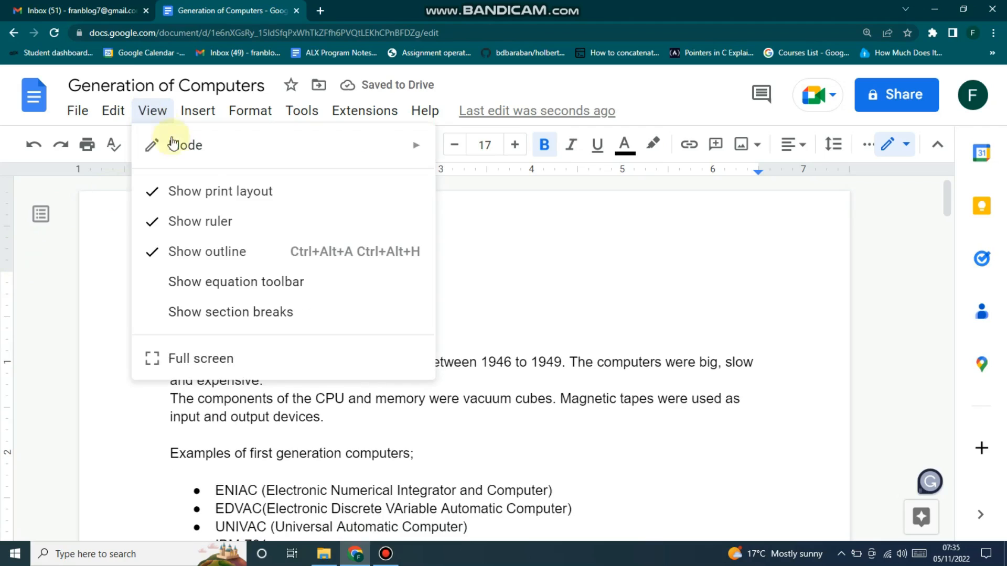
click(189, 221)
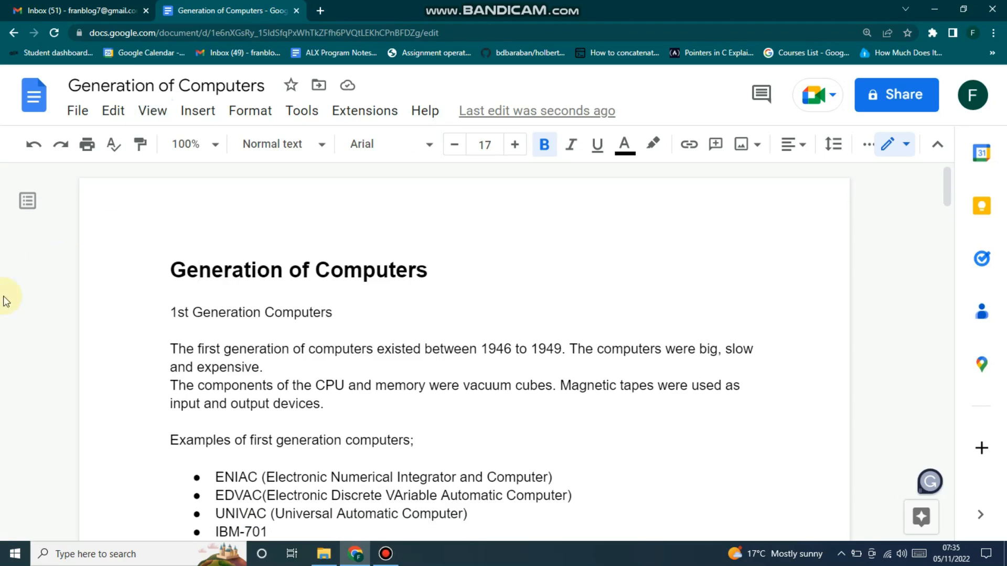
Turn the document outline display off and back on, and collapse the outline pane.
click(151, 112)
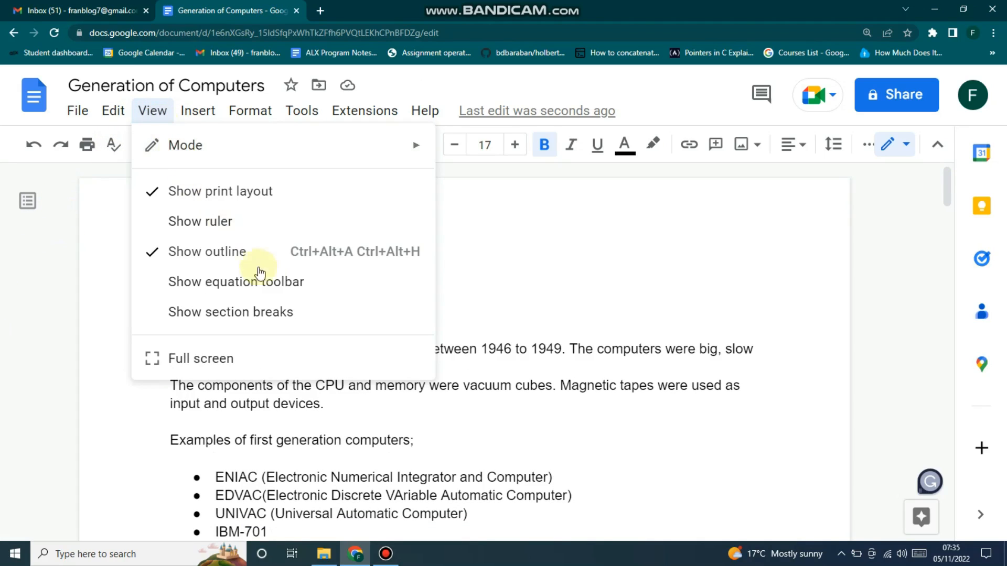
click(234, 252)
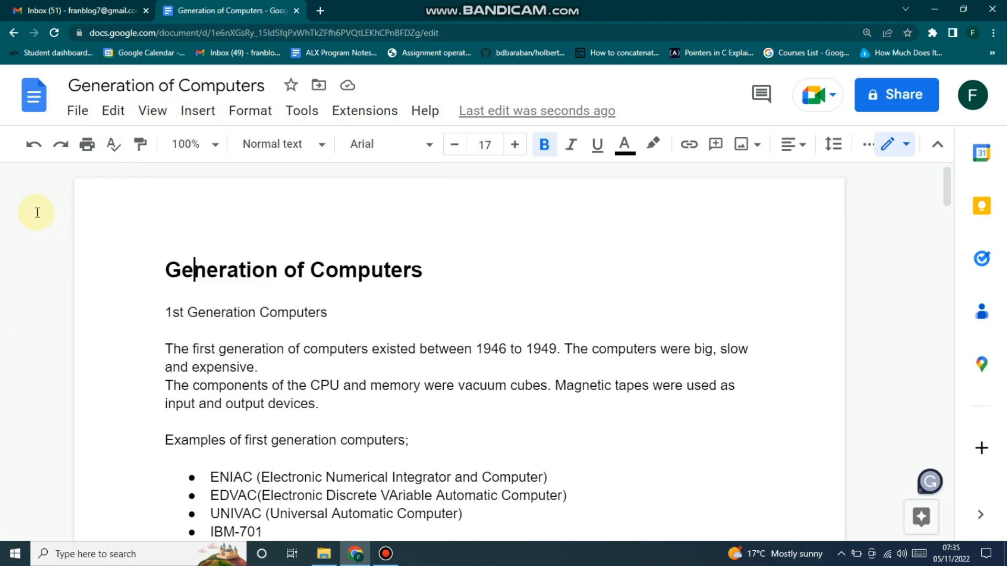
click(155, 110)
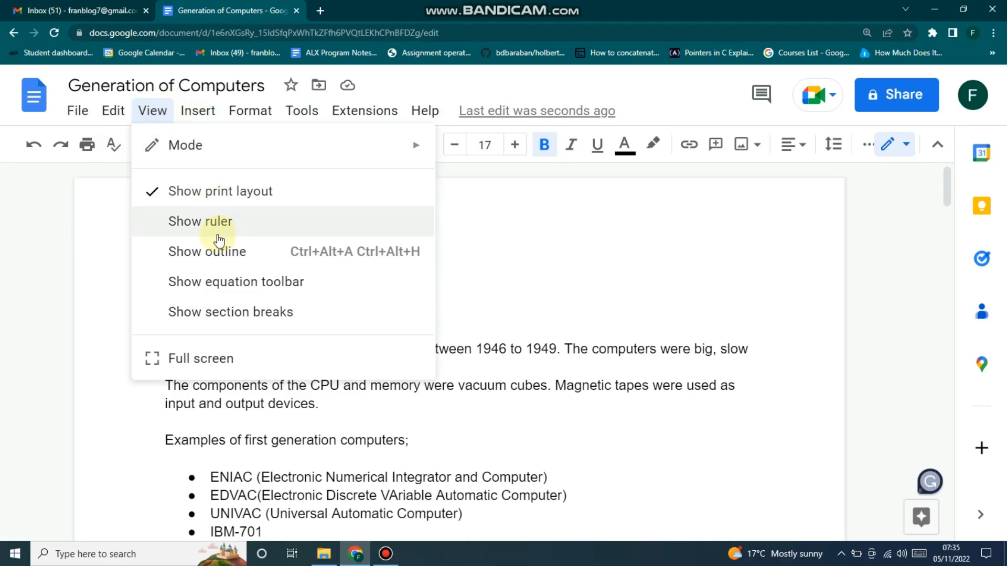
click(216, 254)
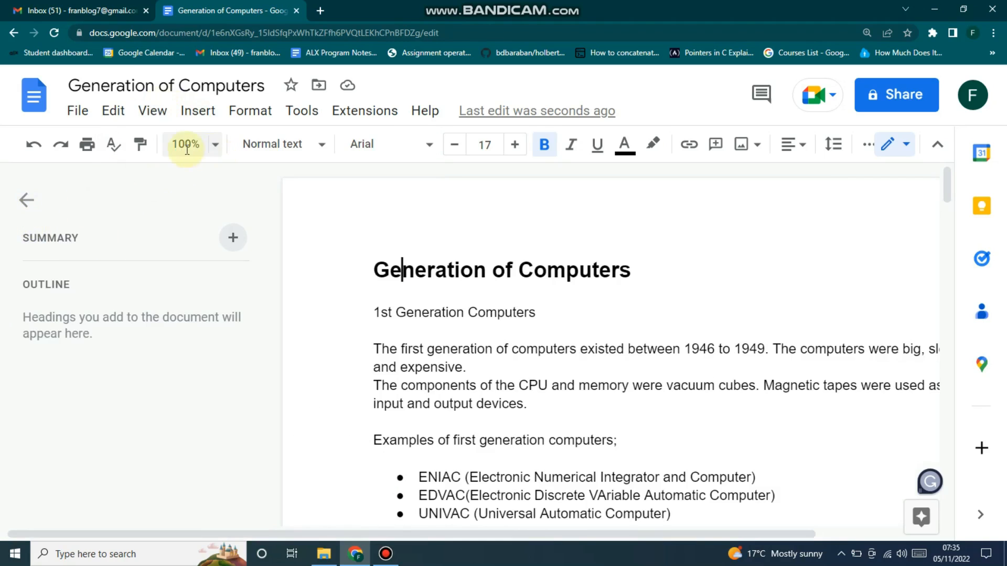
click(149, 112)
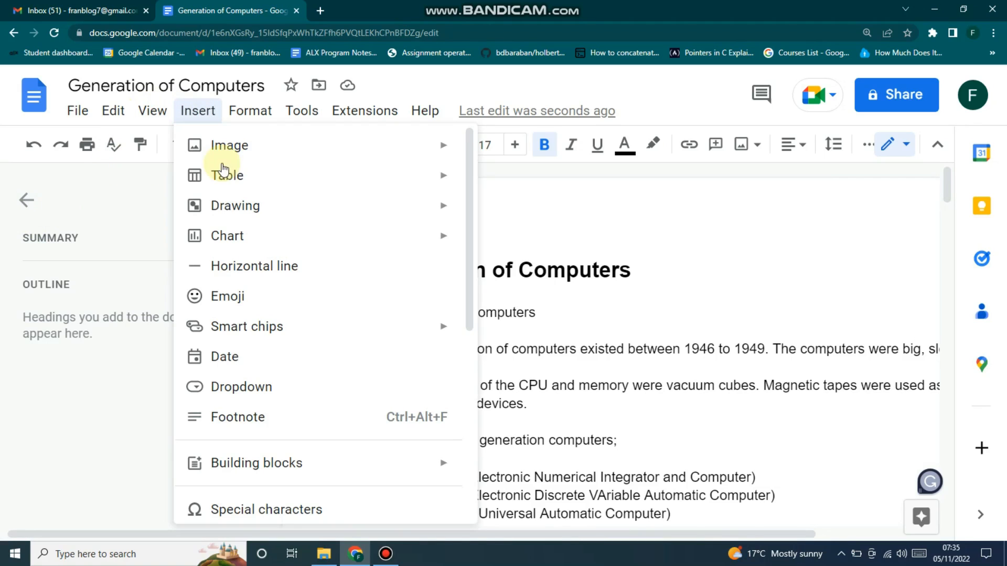
click(25, 201)
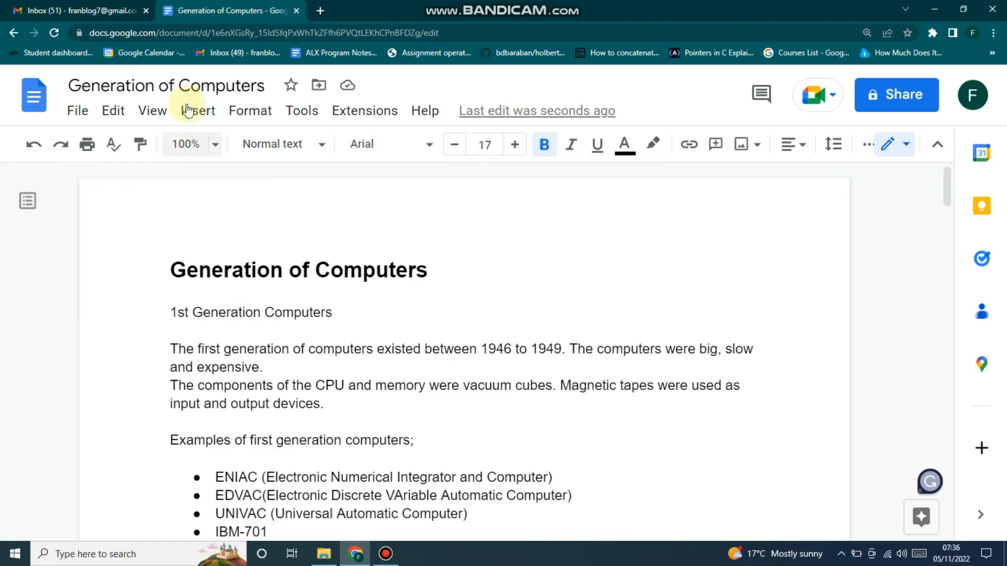
Review the elements that can be inserted, including images, tables, drawings, charts, smart chips, headers and footers, page numbers and links.
click(152, 116)
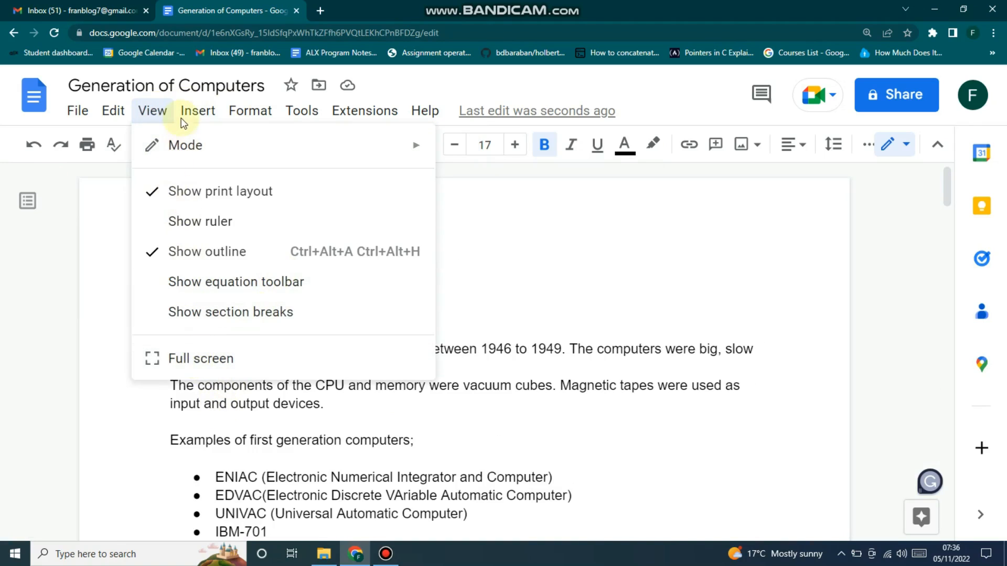
click(152, 116)
click(184, 114)
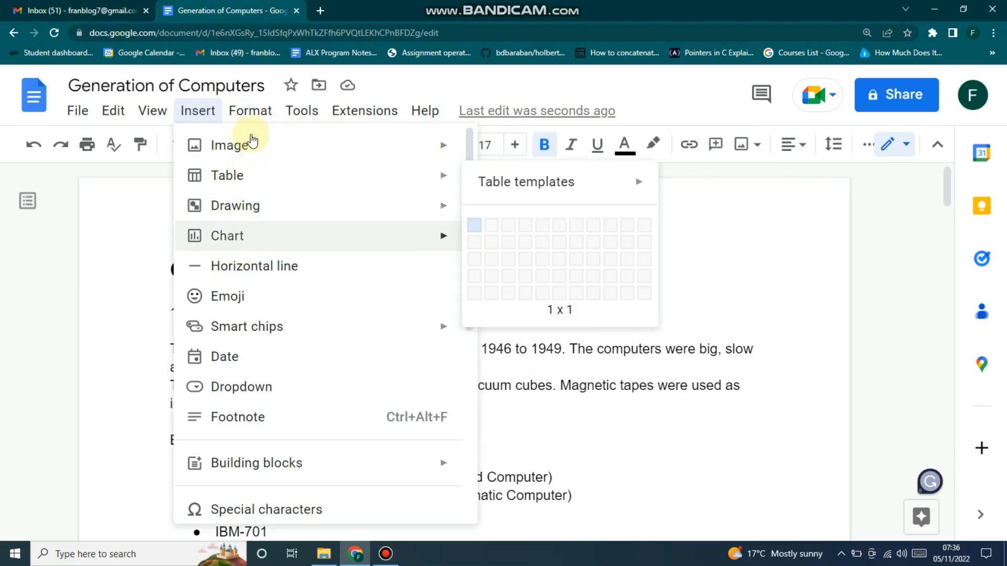
mouse_move(413, 152)
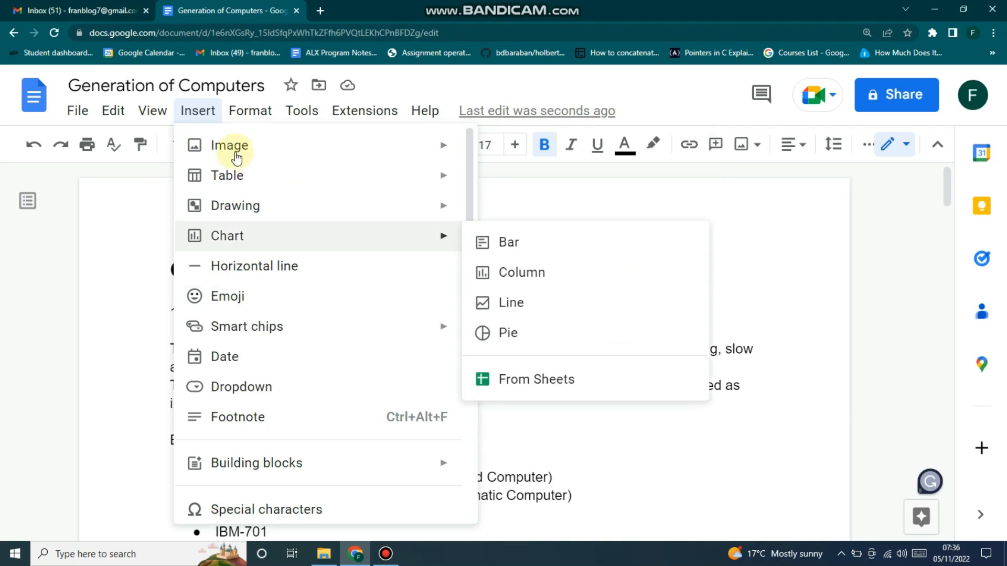
mouse_move(224, 177)
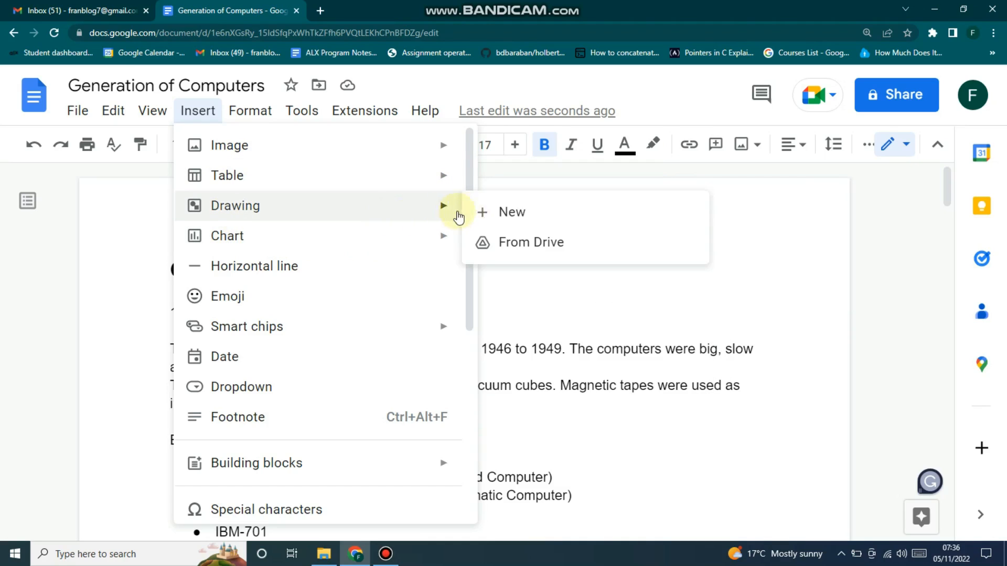
mouse_move(259, 236)
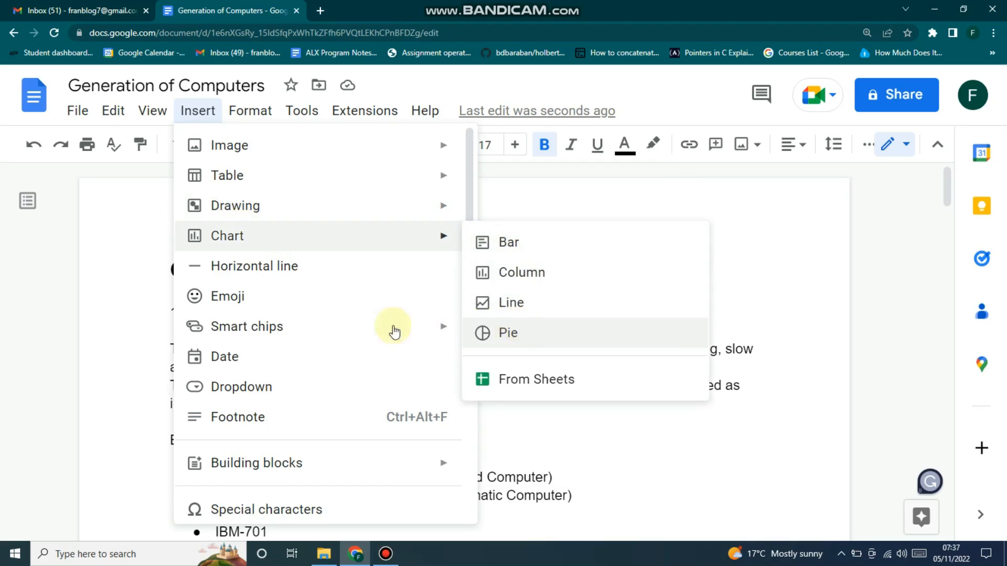
mouse_move(241, 337)
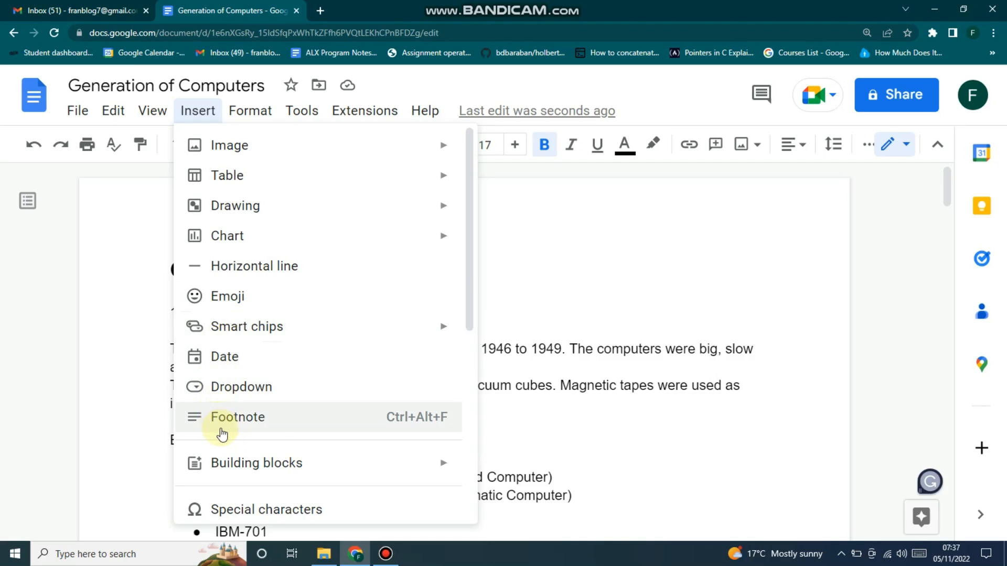
scroll(283, 461, down, 3)
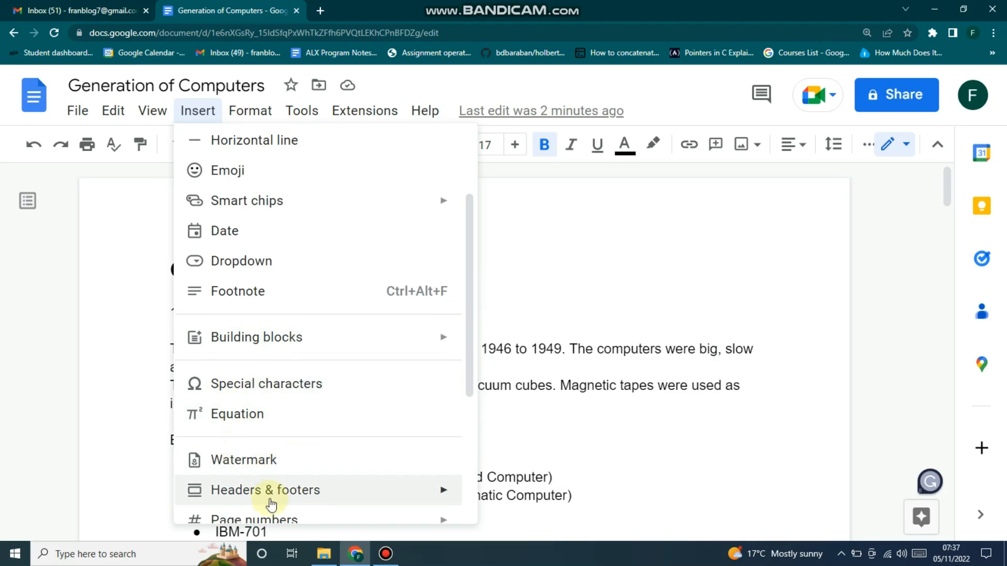
scroll(309, 472, down, 3)
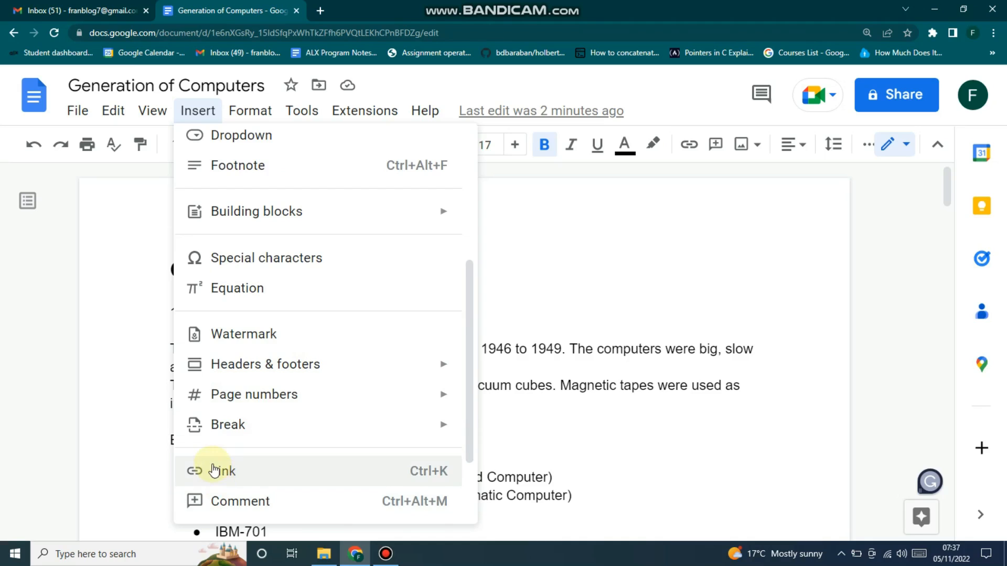
Review the formatting options for text, paragraph styles, bullets and numbering, and page orientation.
click(256, 118)
click(257, 119)
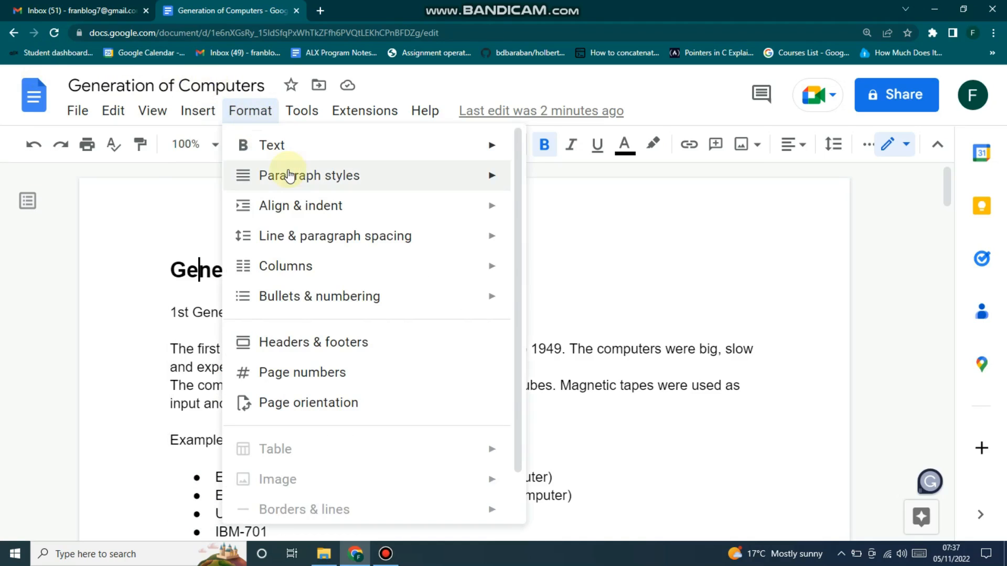
mouse_move(356, 145)
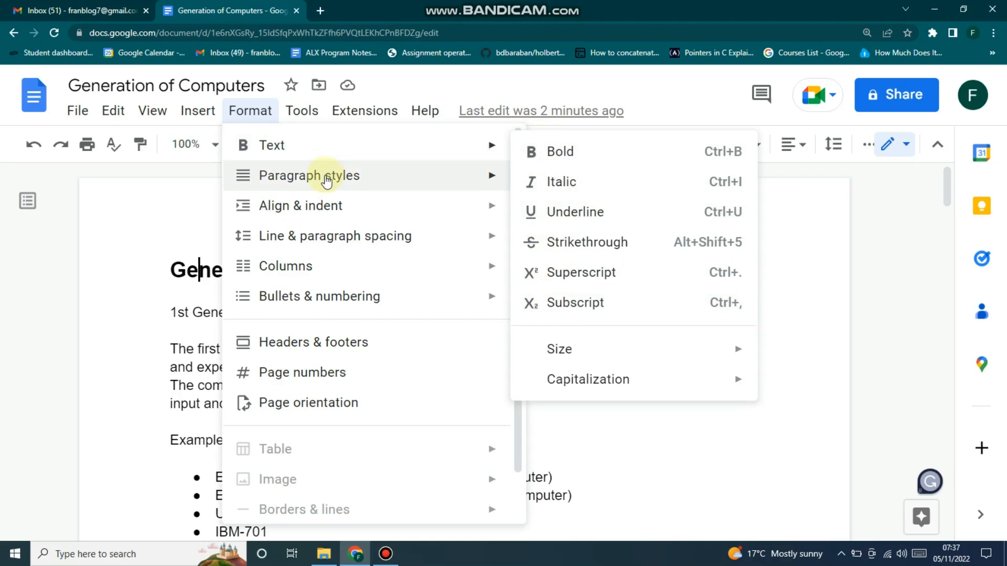
mouse_move(327, 178)
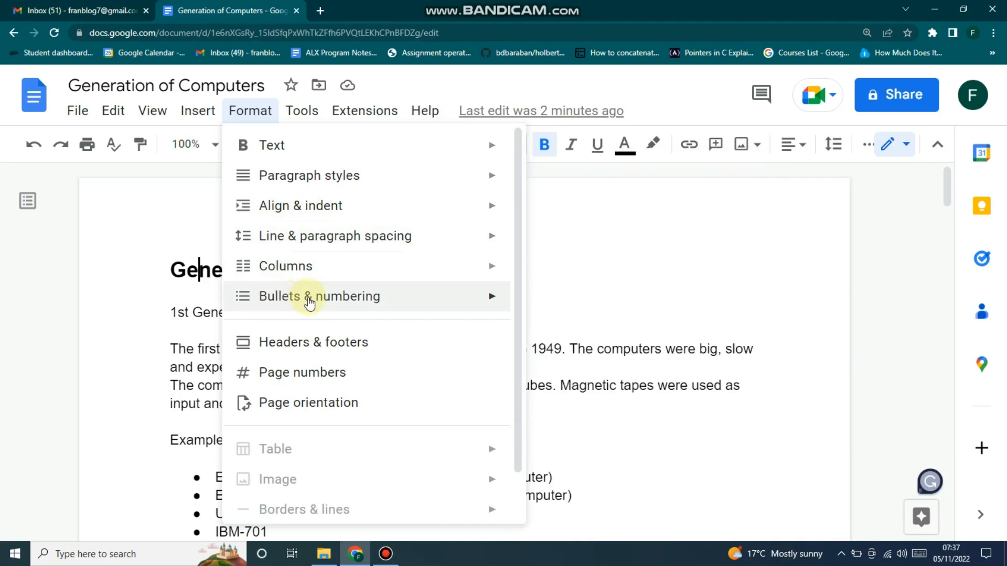
scroll(329, 377, down, 1)
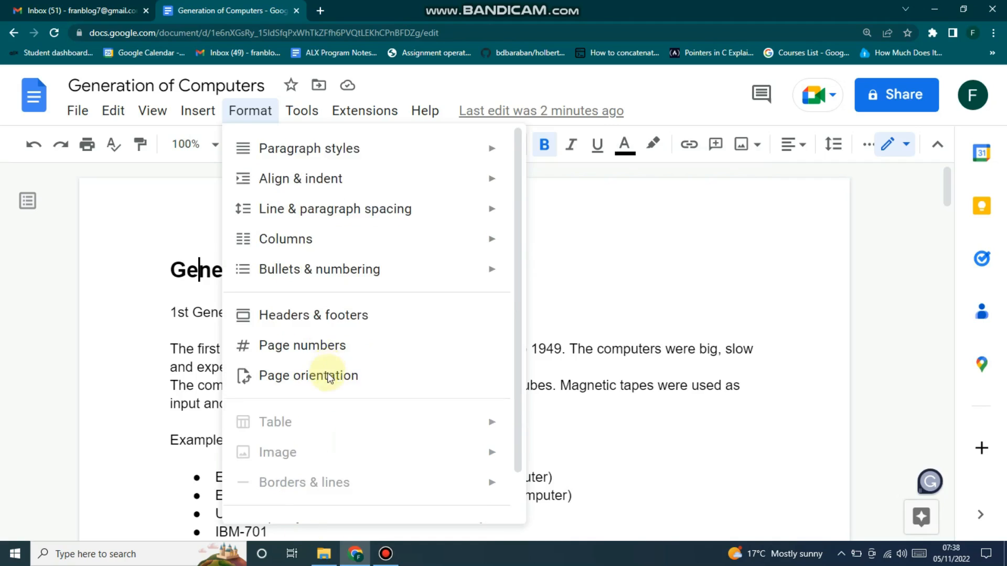
scroll(329, 376, down, 1)
scroll(308, 302, up, 2)
mouse_move(305, 298)
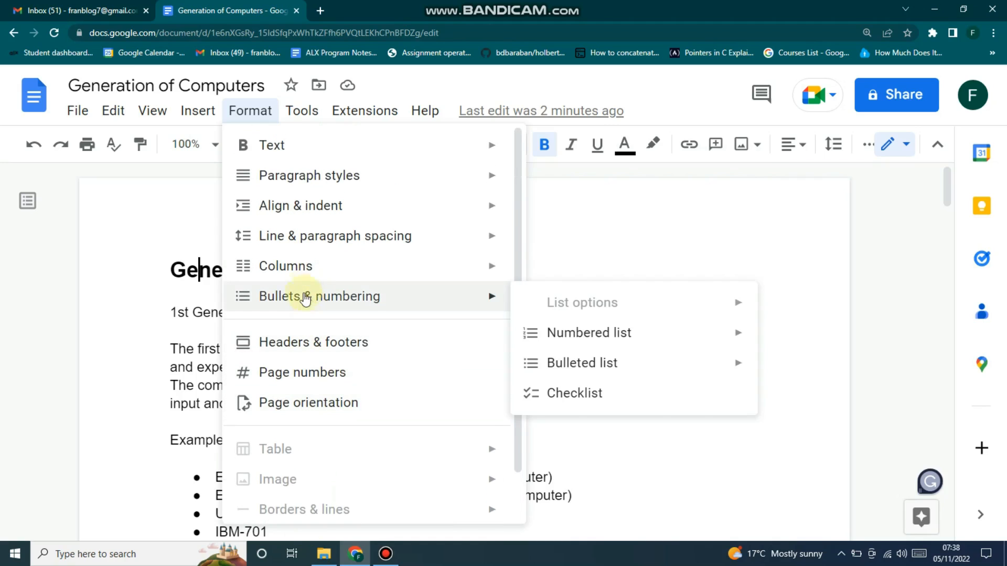
Review the proofing and document tools, the extensions and help resources, and the editing commands once more.
click(301, 118)
click(300, 119)
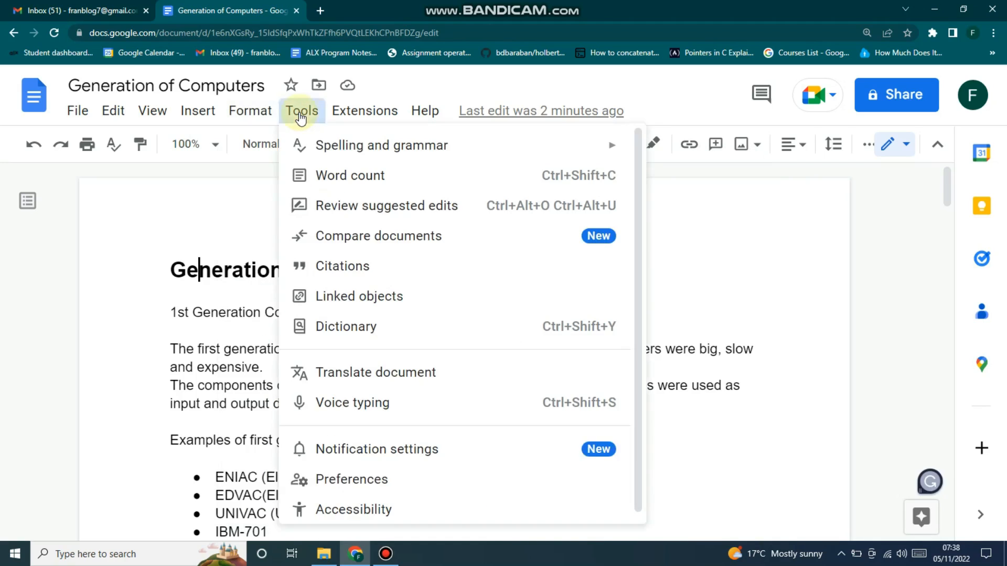
mouse_move(402, 160)
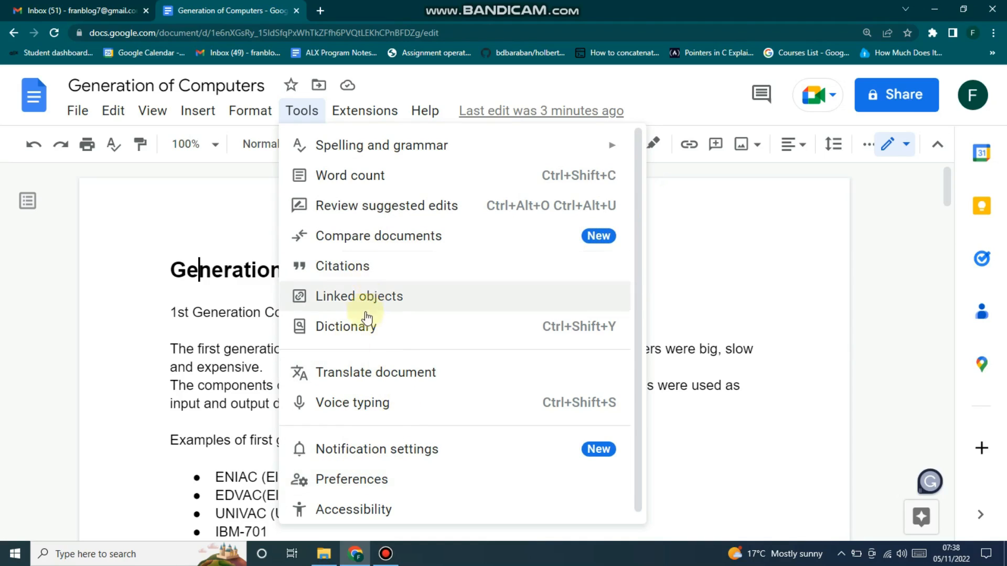
click(367, 112)
click(367, 112)
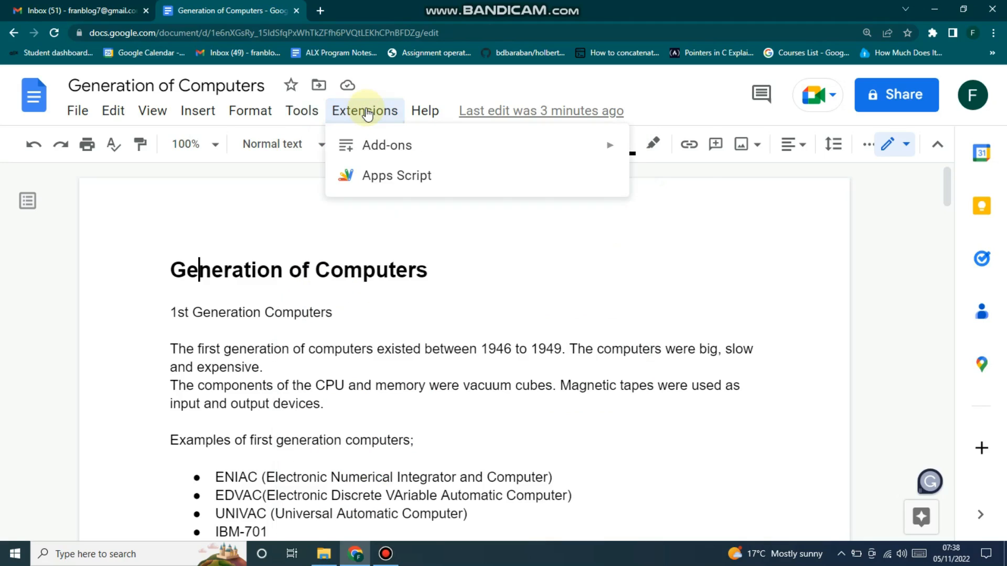
mouse_move(431, 113)
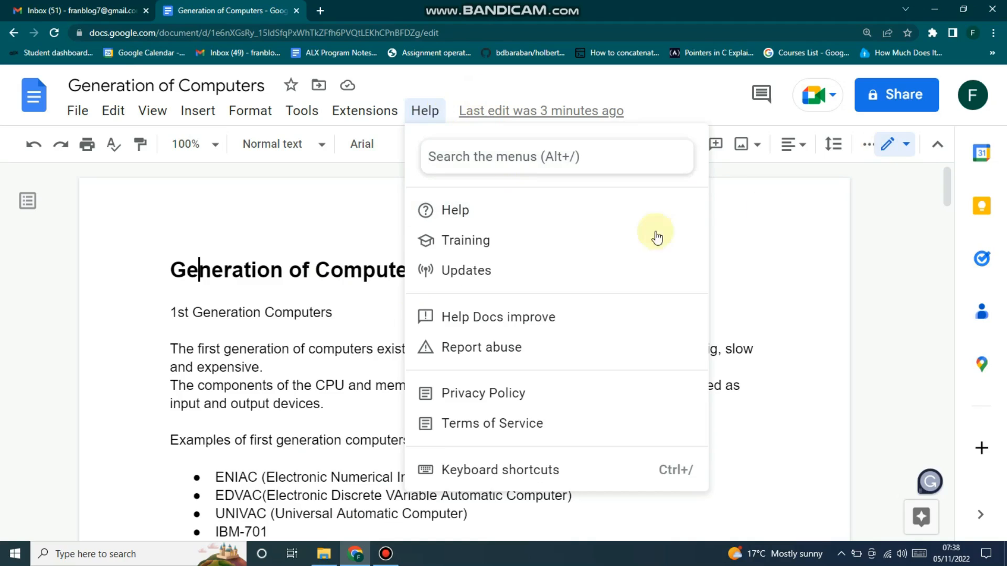
key(Escape)
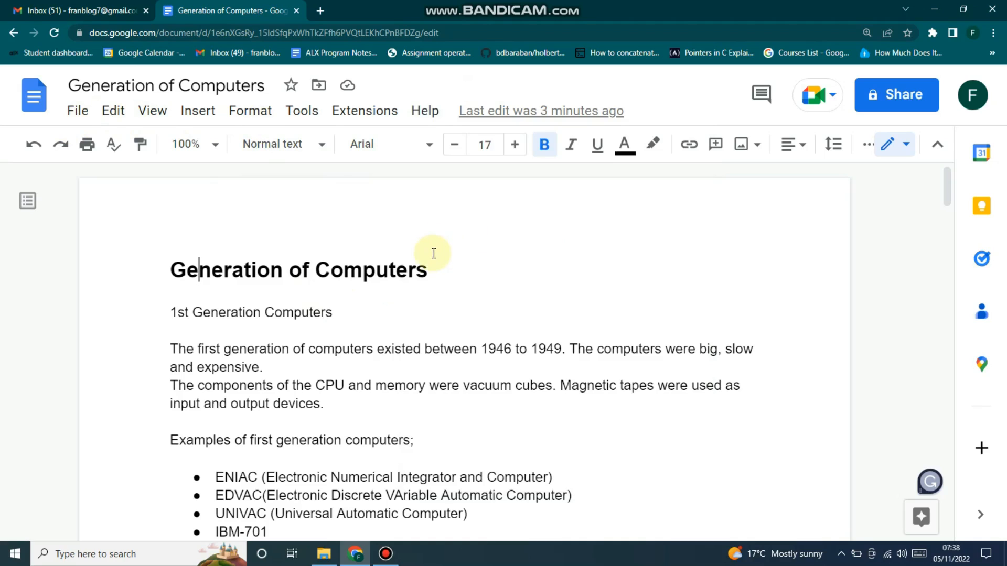
click(78, 111)
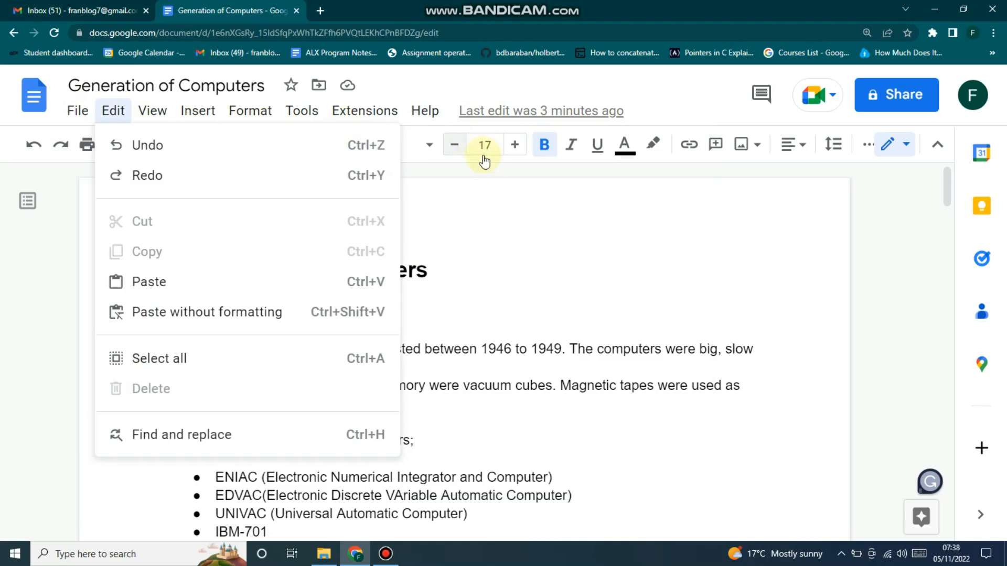
click(470, 197)
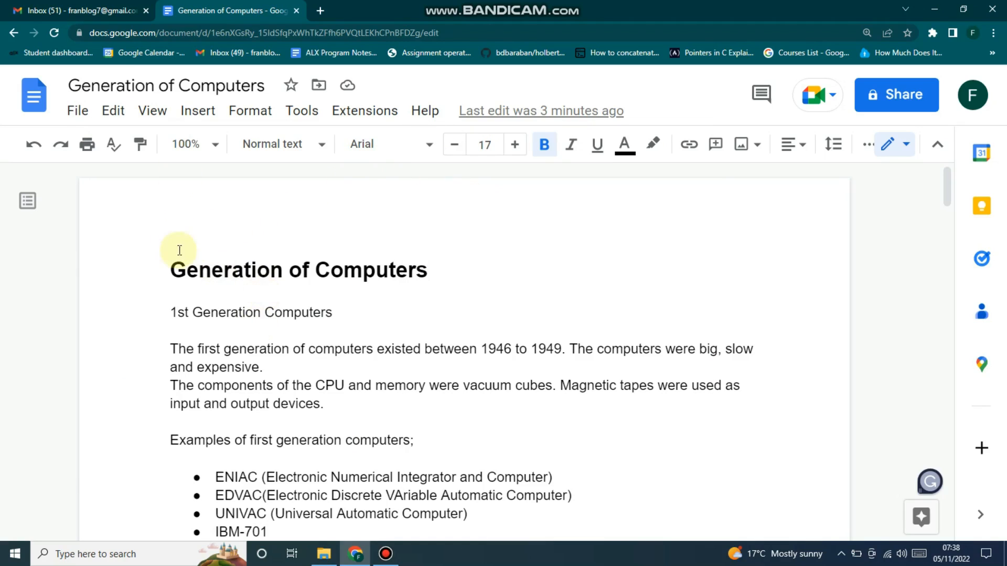
Select the document's text from the main heading onward, and clear the selection.
drag(171, 268, 552, 503)
scroll(446, 425, up, 5)
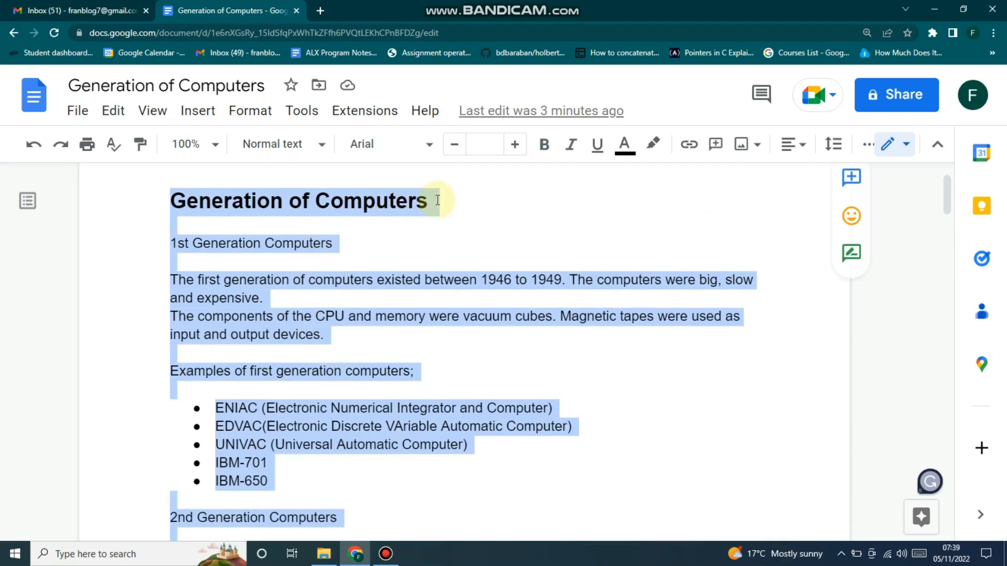
click(477, 189)
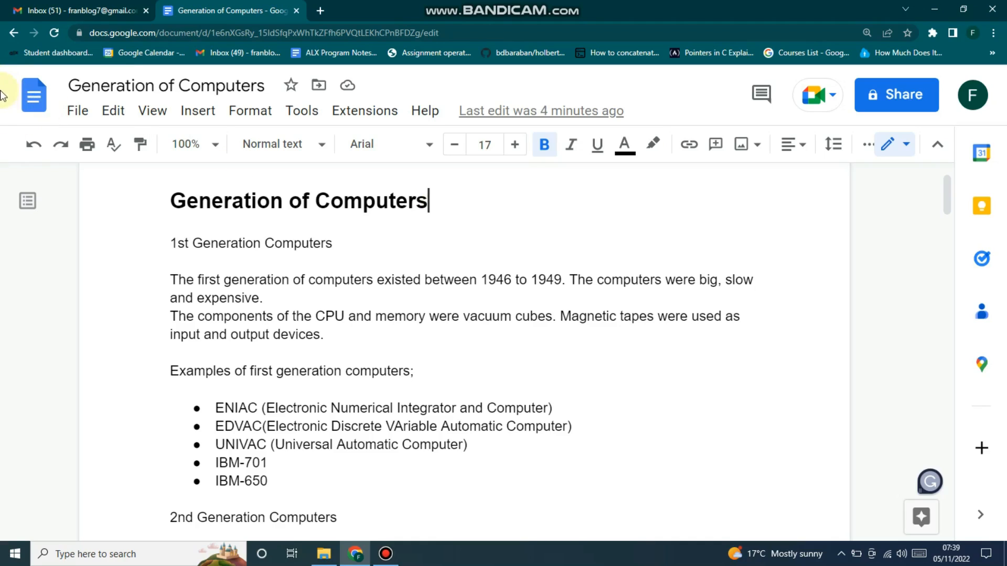
Select the whole "Generation of Computers" heading in the document body.
click(222, 203)
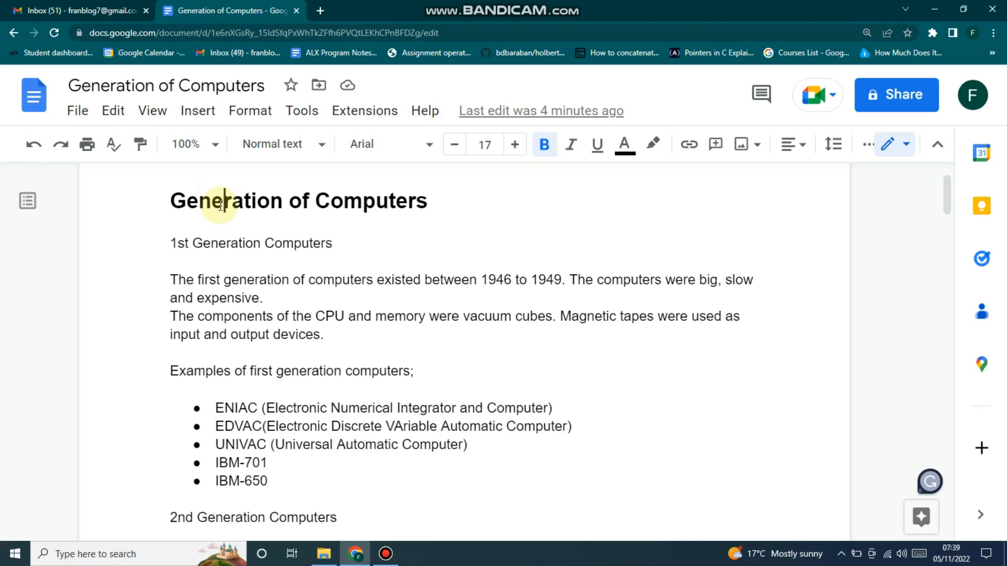
click(461, 204)
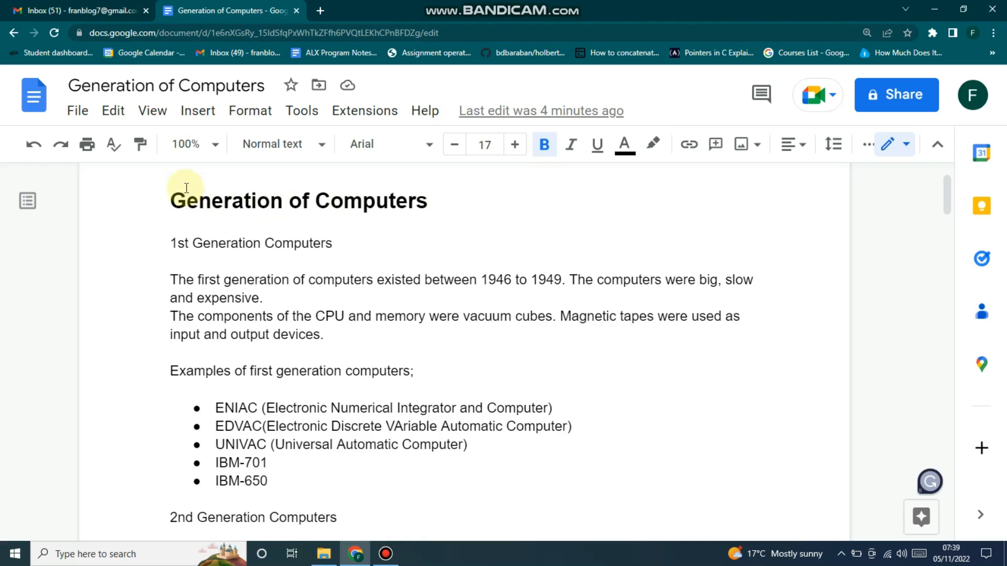
drag(173, 199, 383, 218)
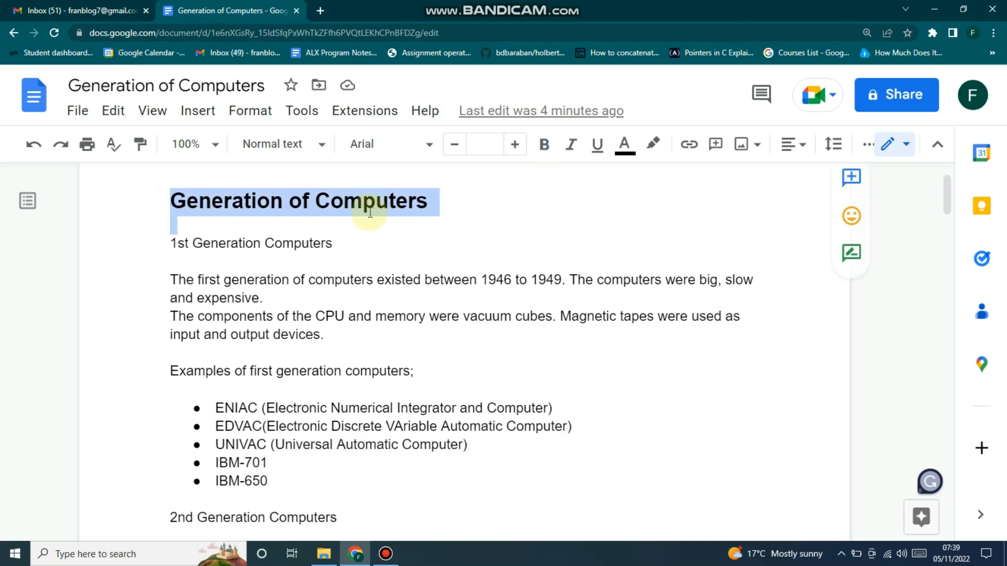
click(282, 202)
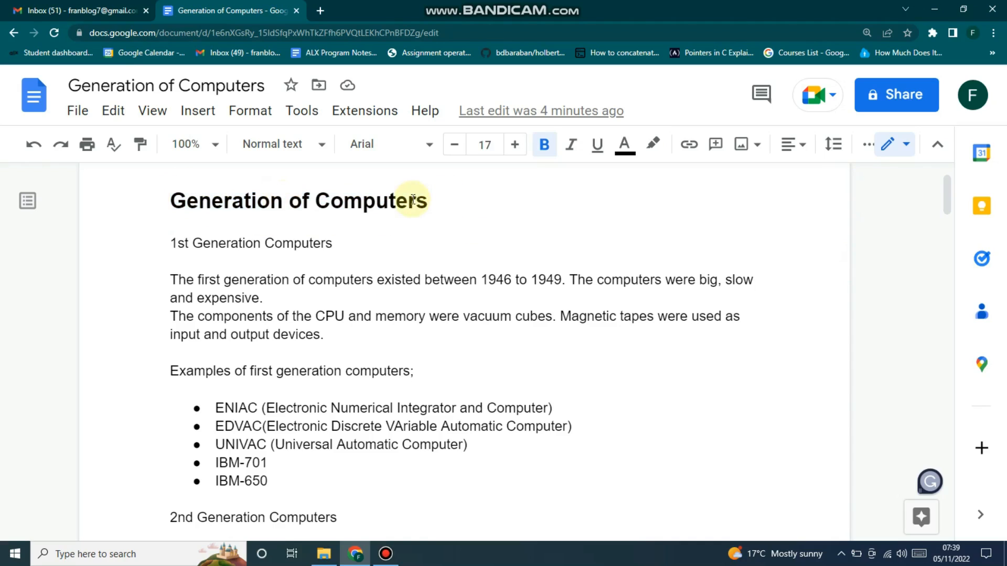
drag(426, 203, 168, 198)
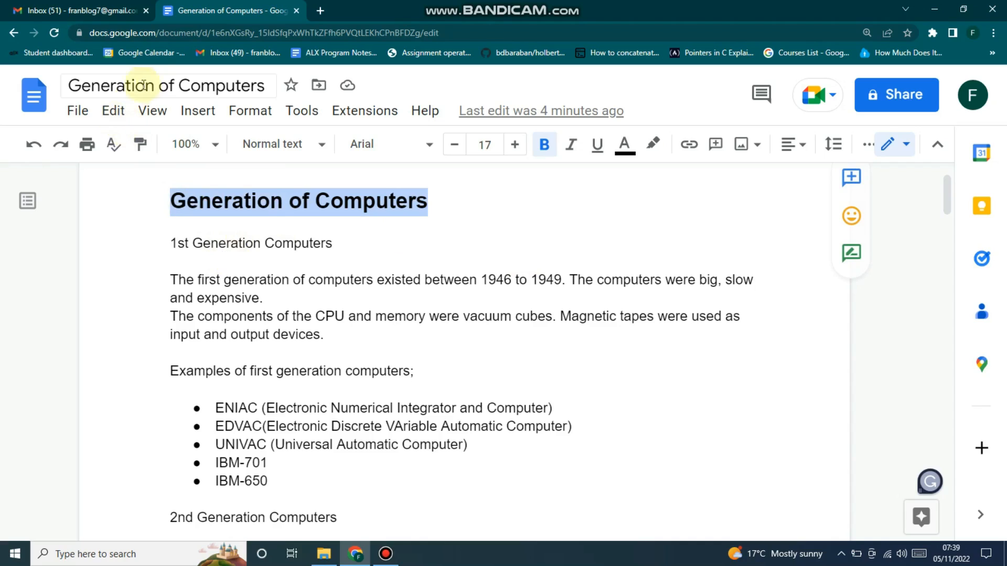
Open the document's file name for renaming, and return to the heading in the body.
click(166, 84)
drag(277, 85, 42, 88)
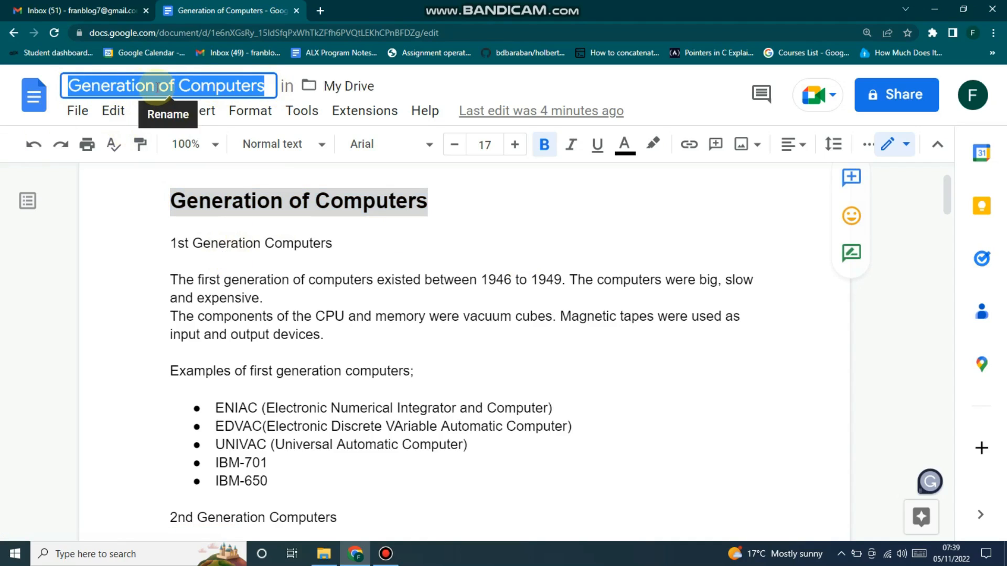
click(179, 199)
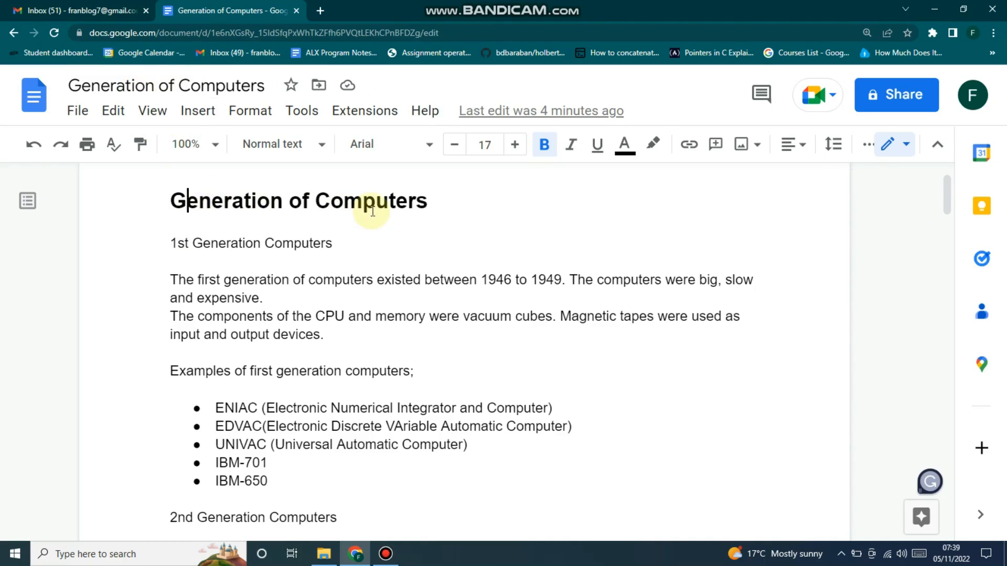
Apply the Heading 1 paragraph style to the "Generation of Computers" line at the start of the document.
click(451, 201)
drag(448, 201, 141, 189)
click(239, 118)
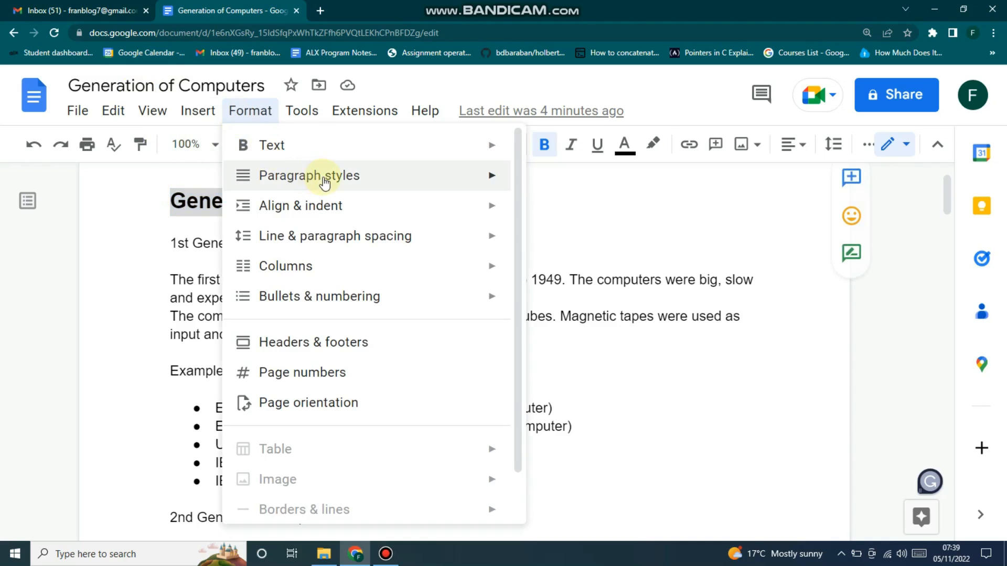
mouse_move(326, 175)
mouse_move(621, 322)
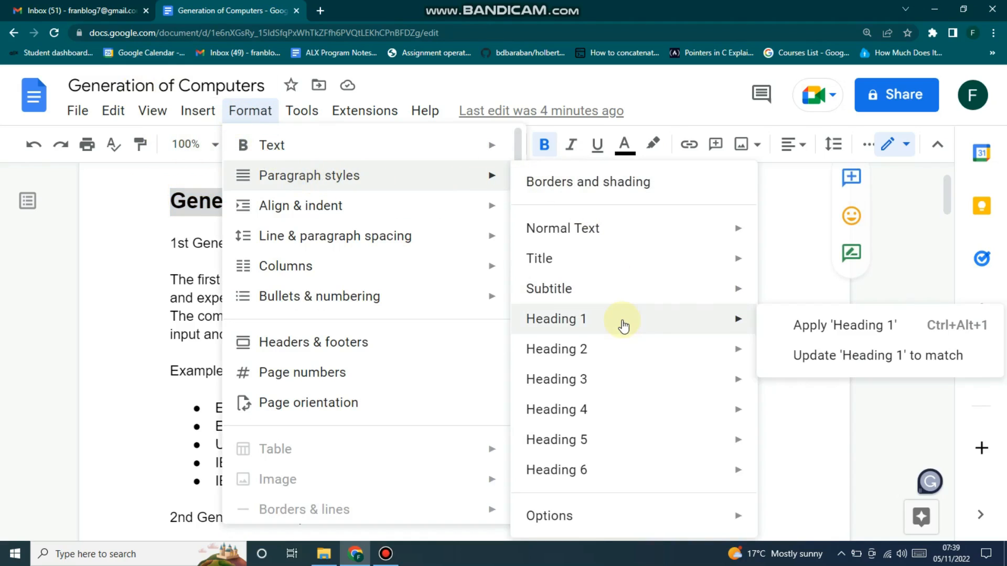
click(818, 329)
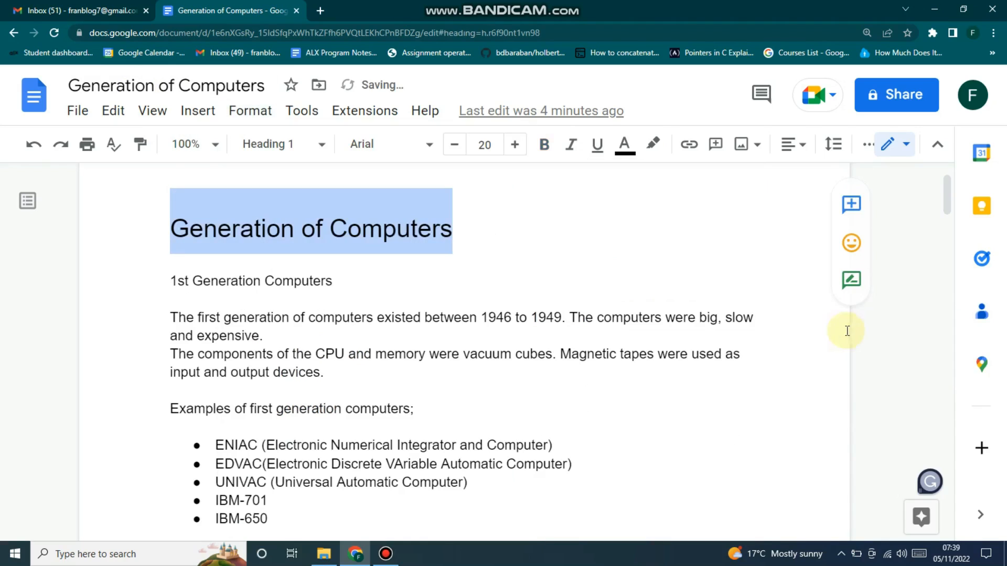
click(348, 237)
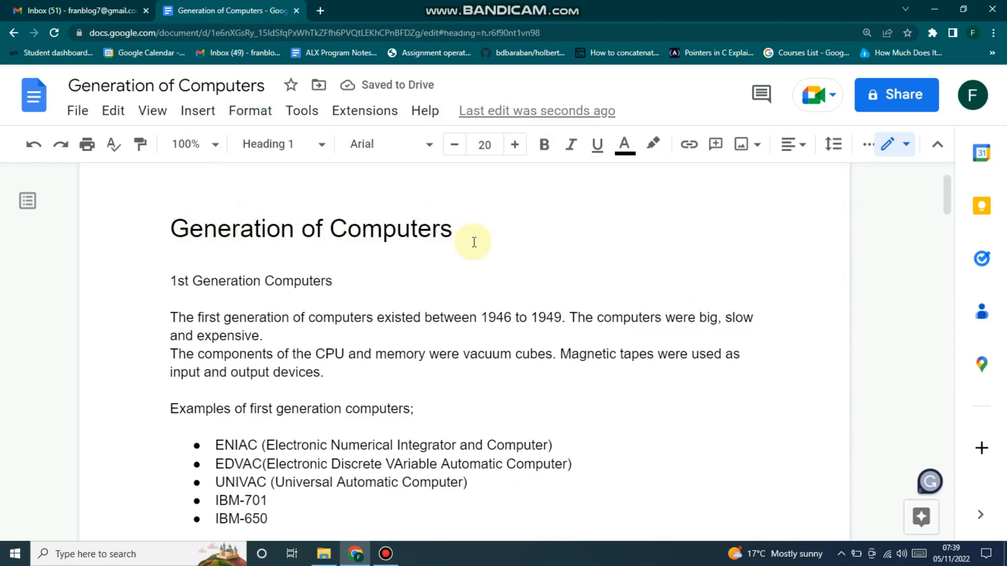
Make the "Generation of Computers" heading bold.
drag(462, 233, 157, 231)
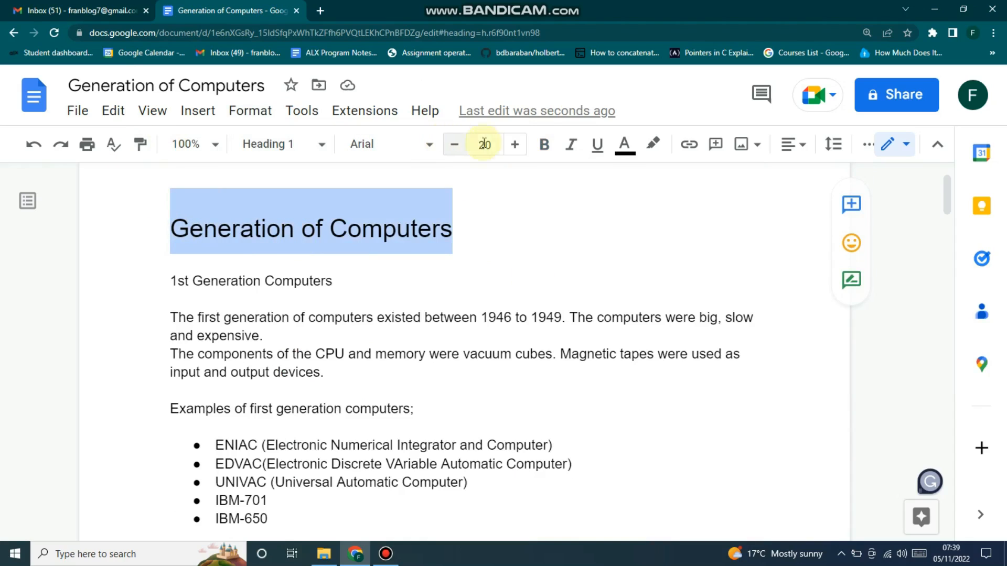
click(540, 153)
click(428, 200)
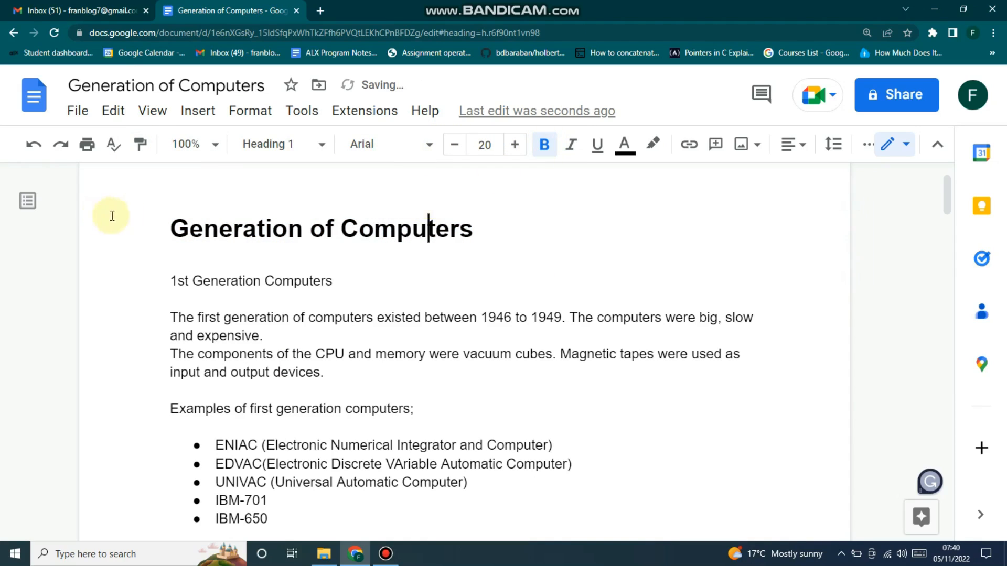
Review the alignment options for the "Generation of Computers" heading, and close them without choosing one.
drag(178, 228, 427, 238)
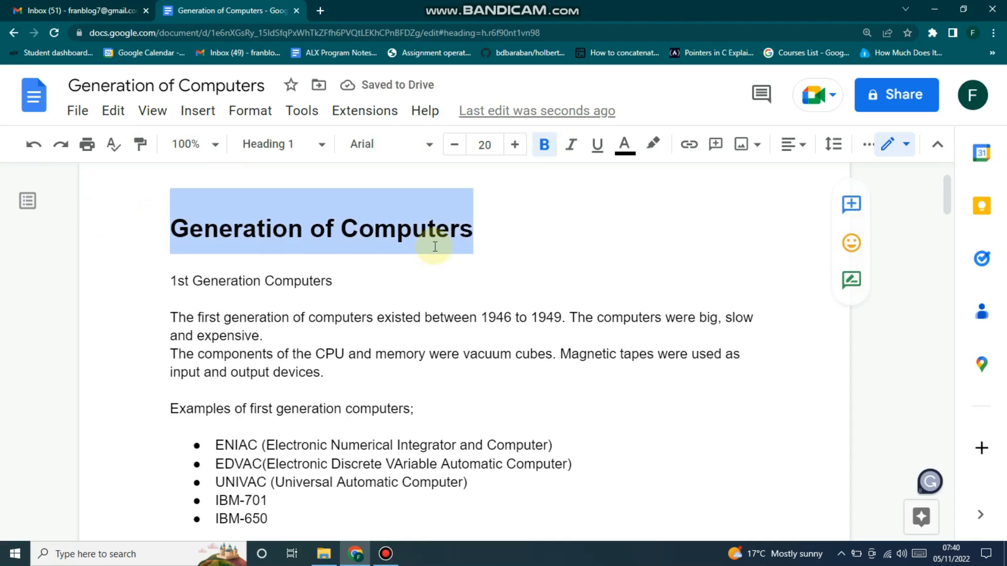
click(806, 145)
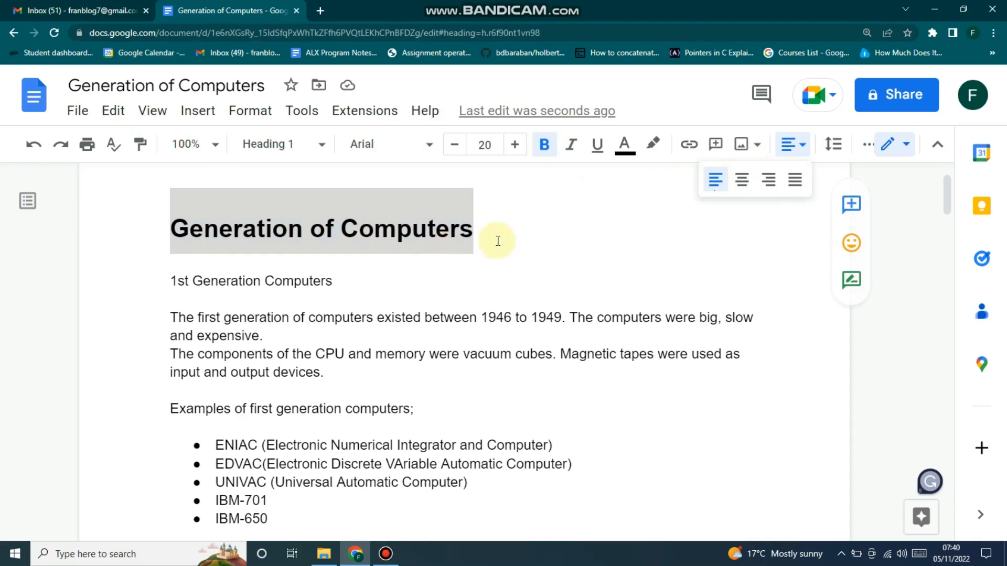
click(510, 216)
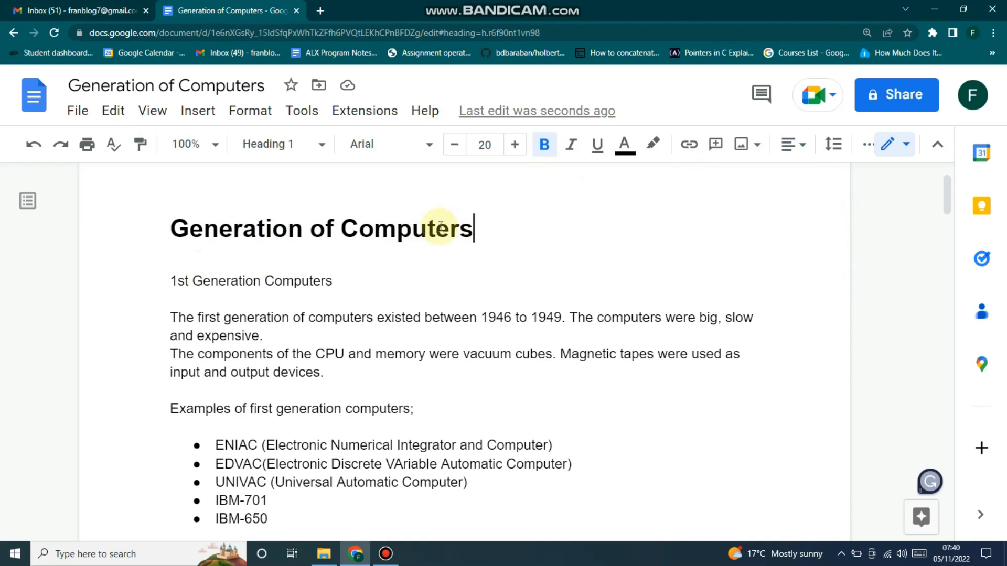
Highlight the "1st Generation Computers" line to point it out as the subheading beneath the main heading.
click(202, 286)
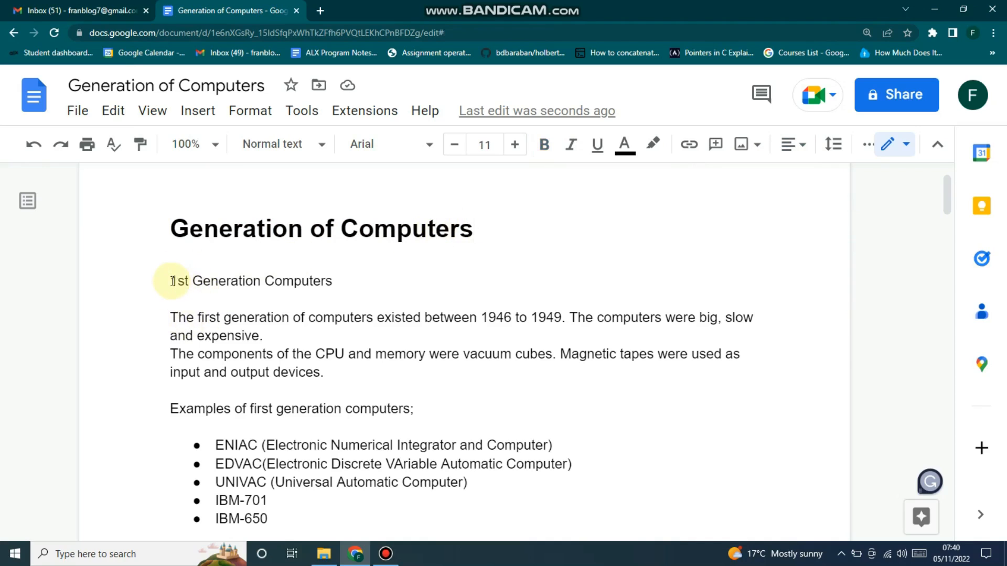
drag(171, 282, 347, 289)
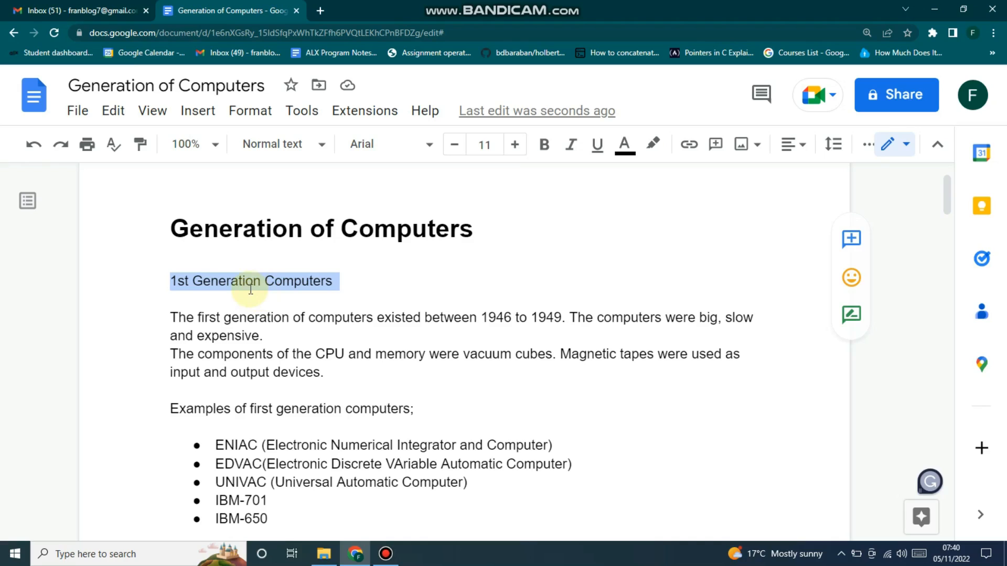
click(233, 230)
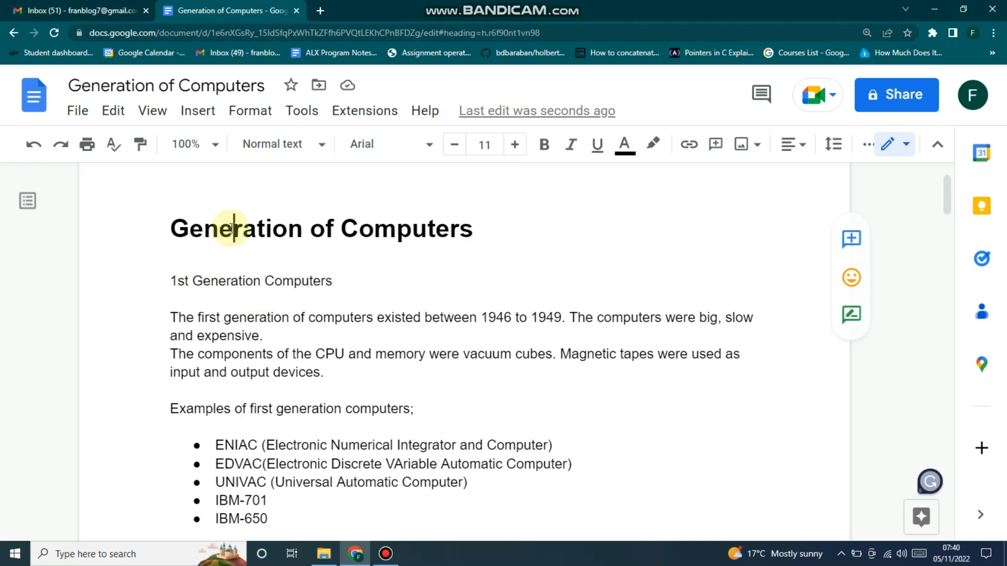
click(197, 244)
drag(173, 278, 333, 280)
Add a new line reading "definition" directly below the "Generation of Computers" heading.
click(496, 224)
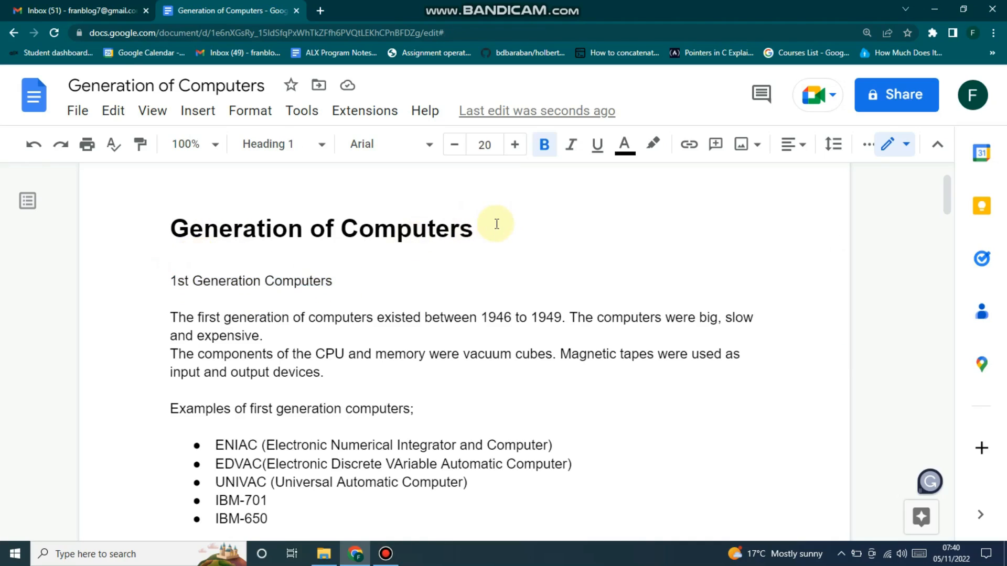
key(Return)
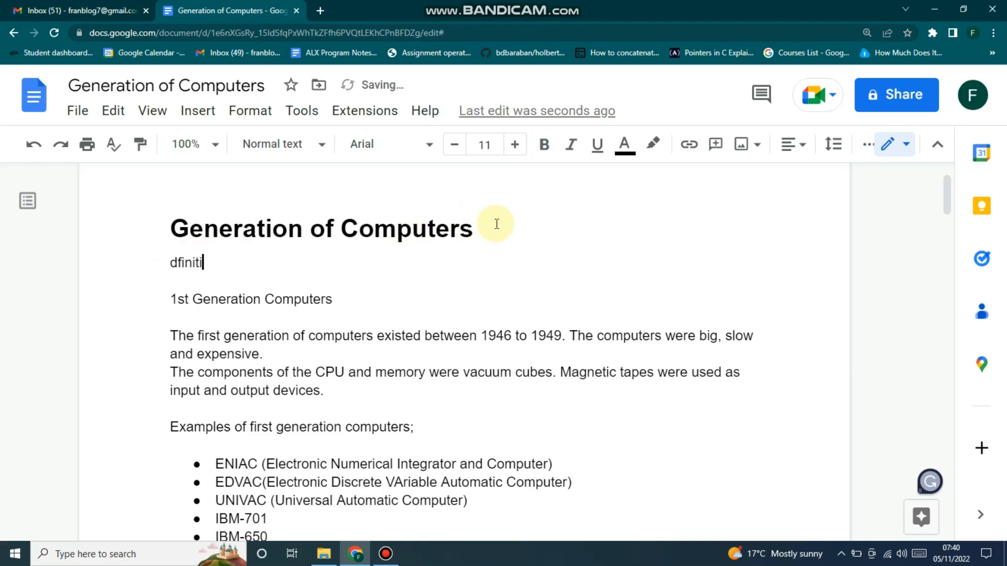
click(177, 267)
text(e)
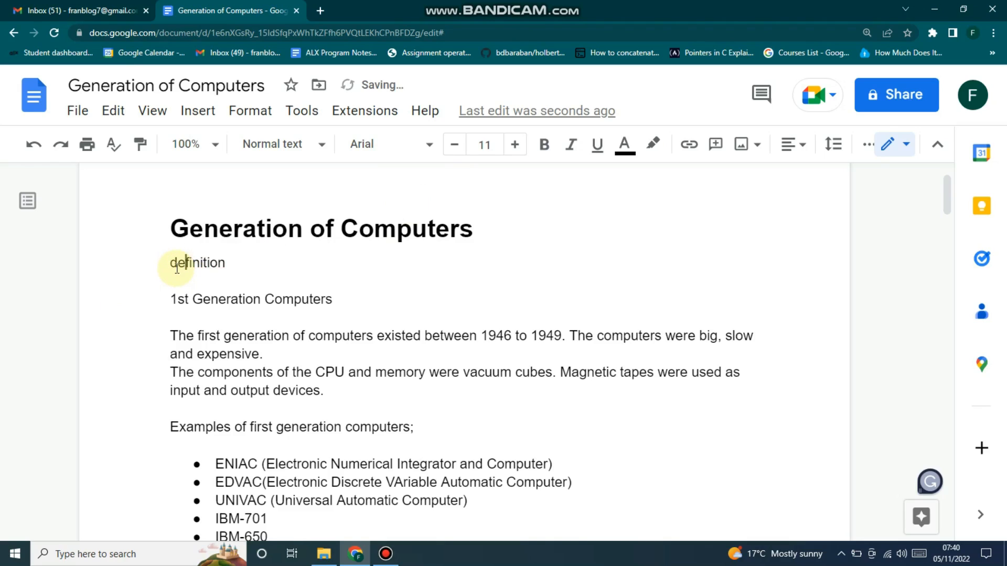
click(225, 268)
Apply the Heading 2 style to the "1st Generation Computers" line, and compare it with the main heading.
drag(348, 299, 129, 296)
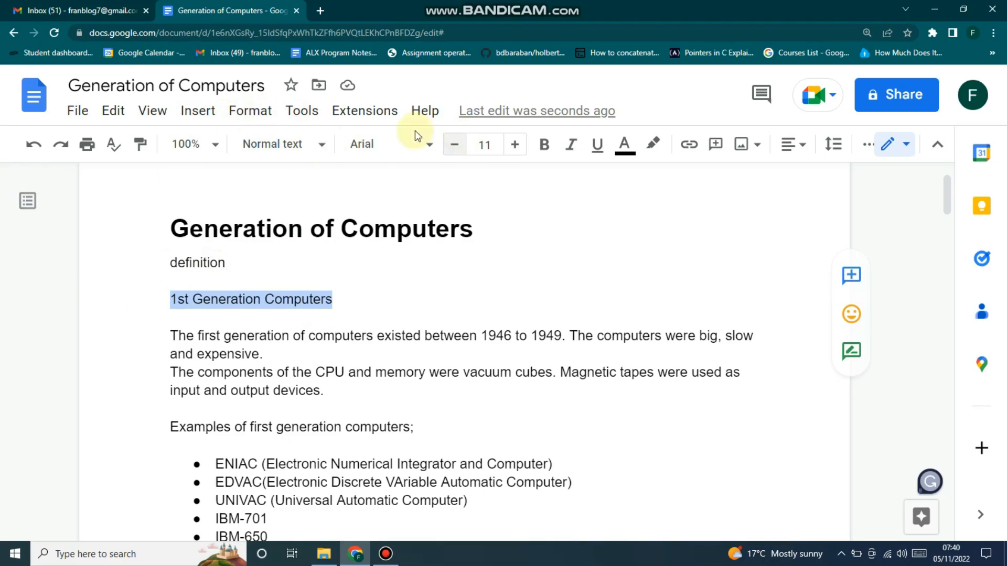
click(326, 148)
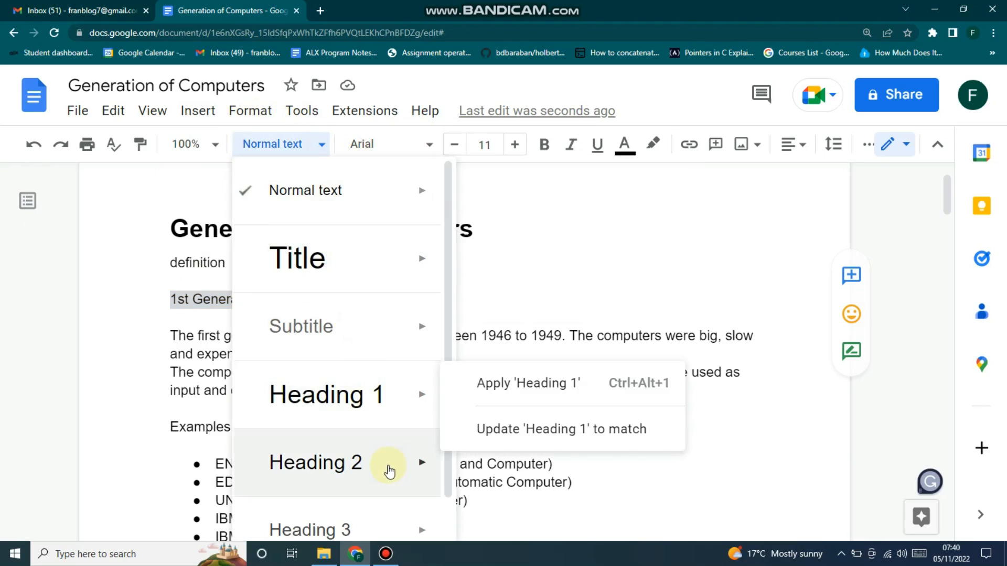
mouse_move(428, 472)
click(558, 454)
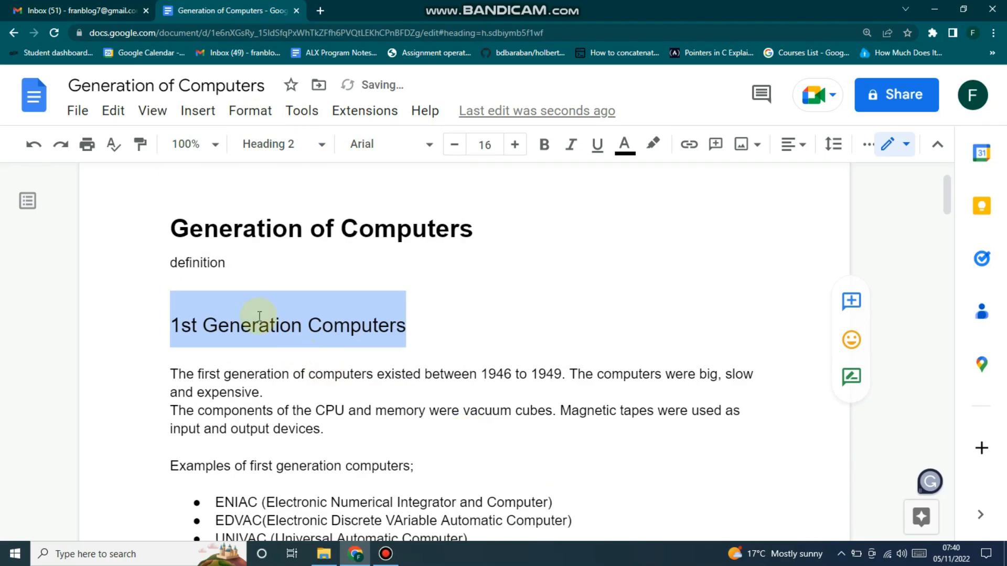
click(241, 287)
click(237, 229)
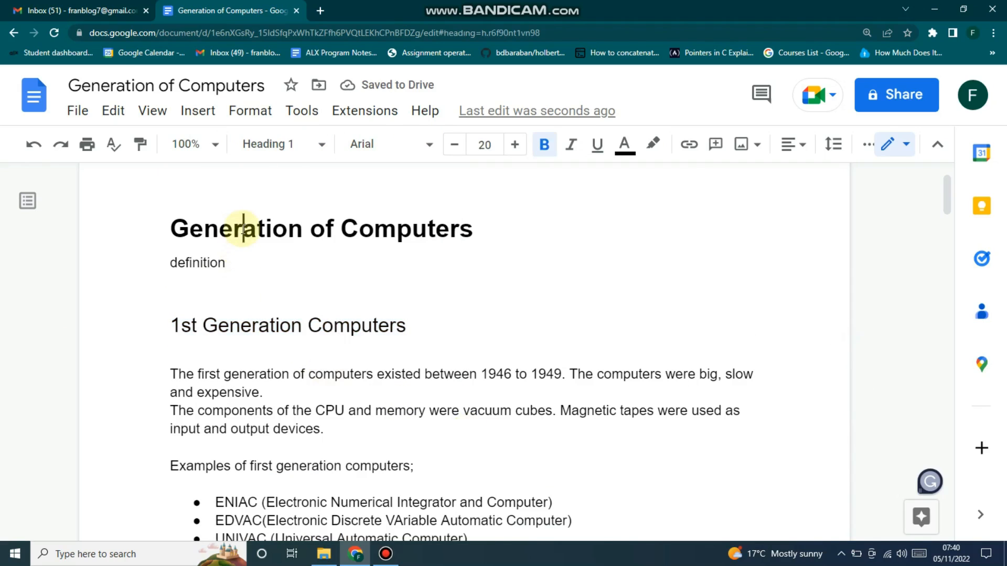
click(281, 326)
Make the "1st Generation Computers" subheading bold.
scroll(420, 346, down, 1)
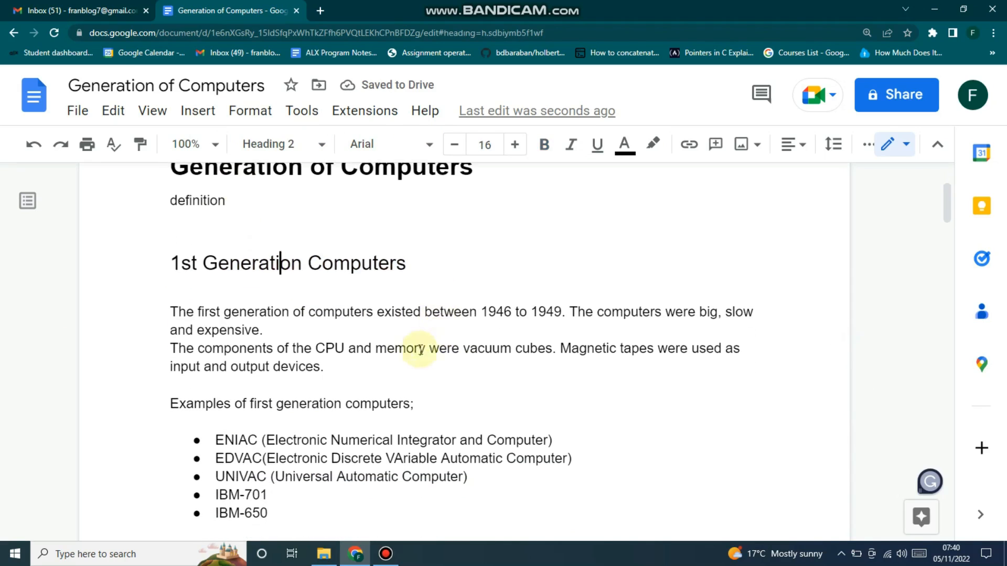
scroll(292, 360, down, 4)
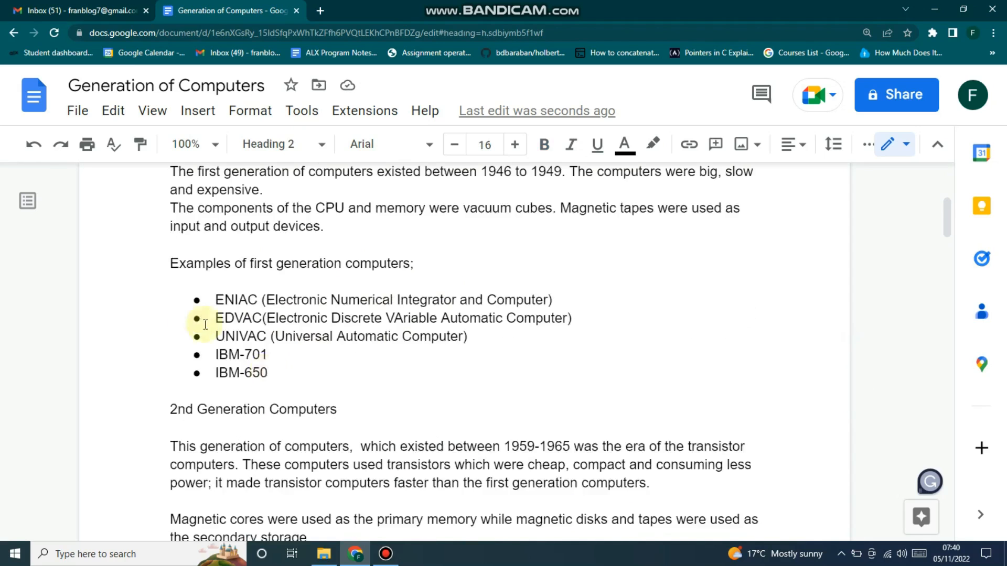
scroll(414, 267, up, 4)
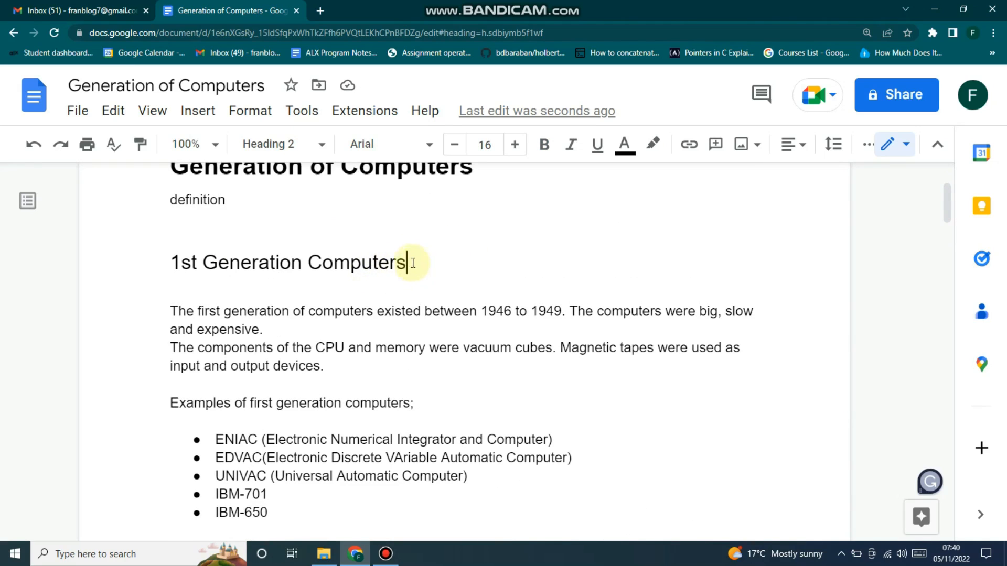
drag(414, 262, 175, 247)
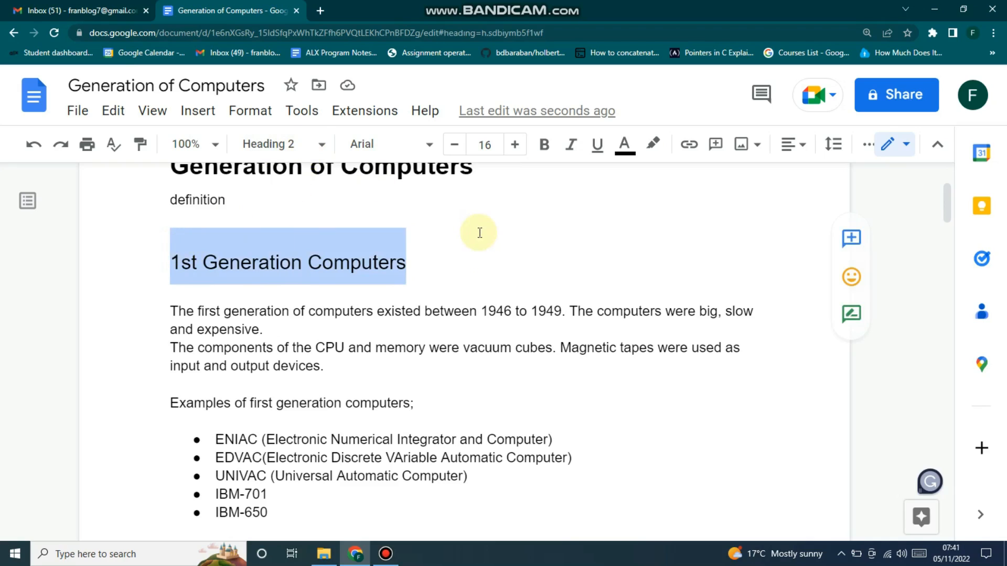
click(542, 143)
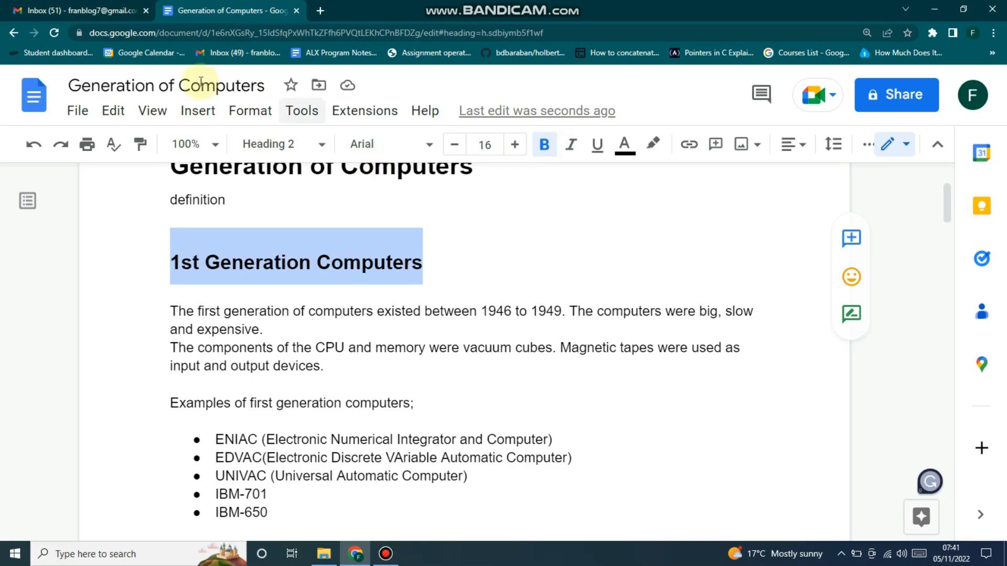
Apply the Heading 2 style to the "2nd Generation Computers" line below the first-generation examples list.
scroll(444, 198, up, 1)
scroll(444, 198, up, 3)
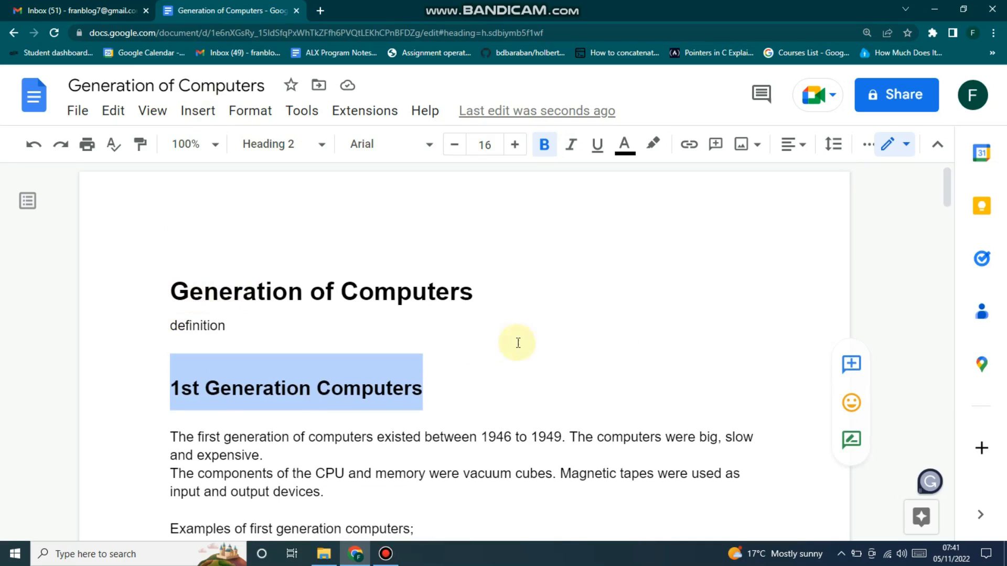
scroll(300, 308, down, 3)
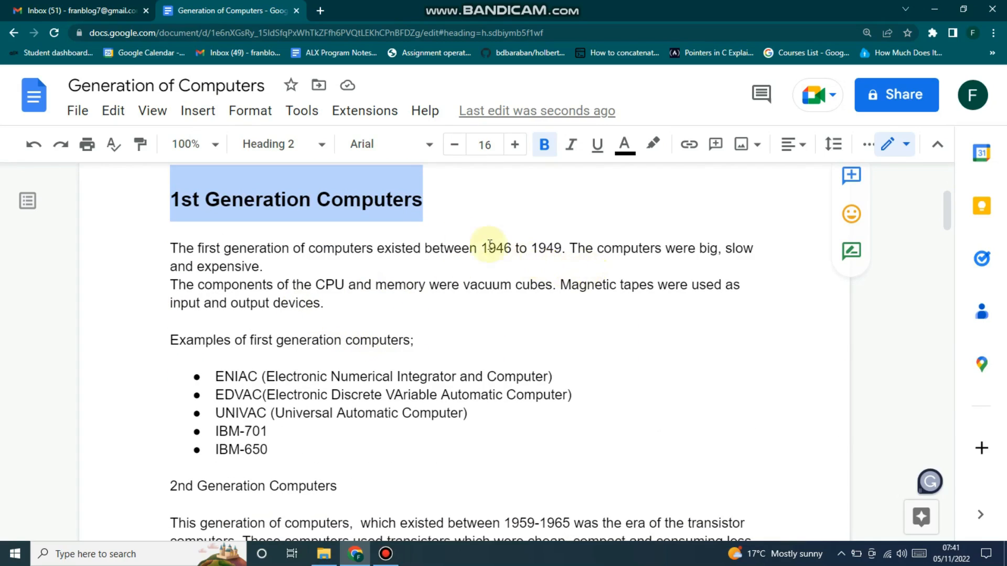
scroll(317, 304, down, 3)
click(333, 294)
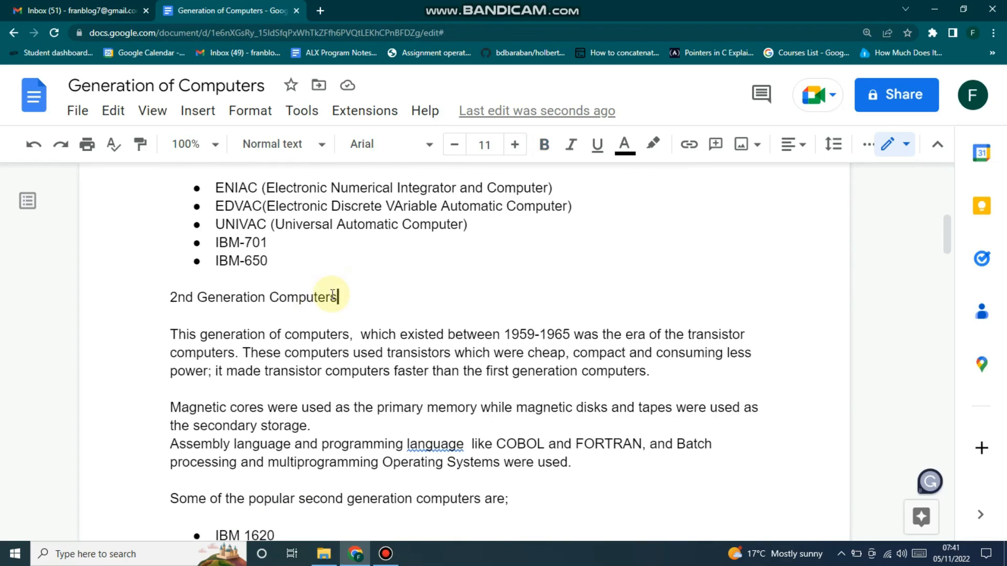
drag(341, 295, 158, 285)
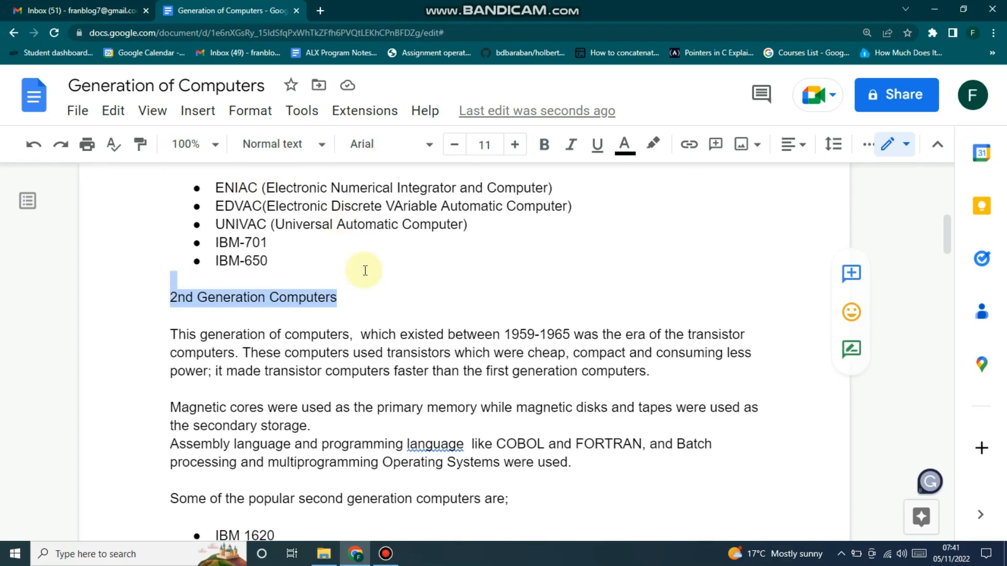
key(Up)
drag(346, 297, 148, 292)
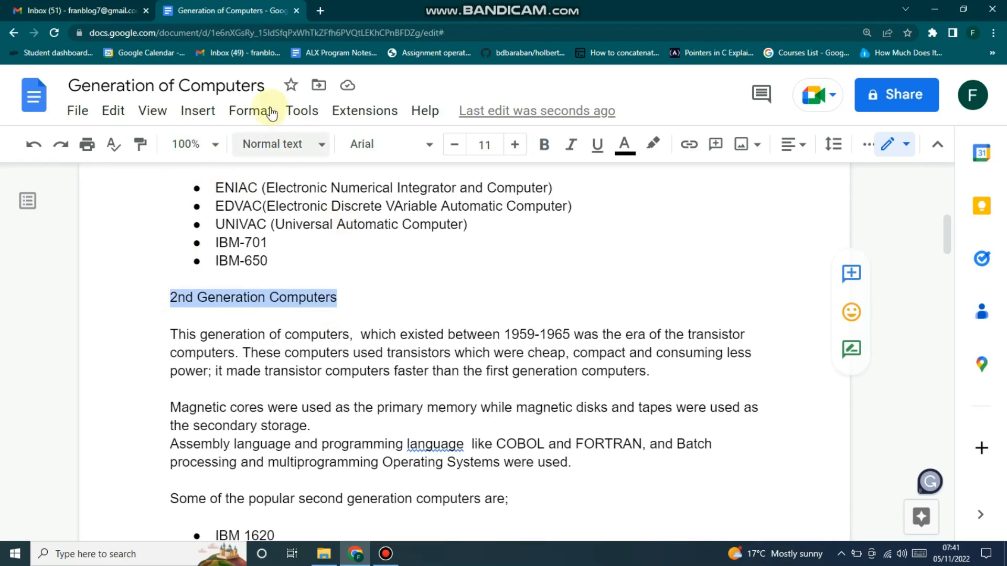
click(324, 142)
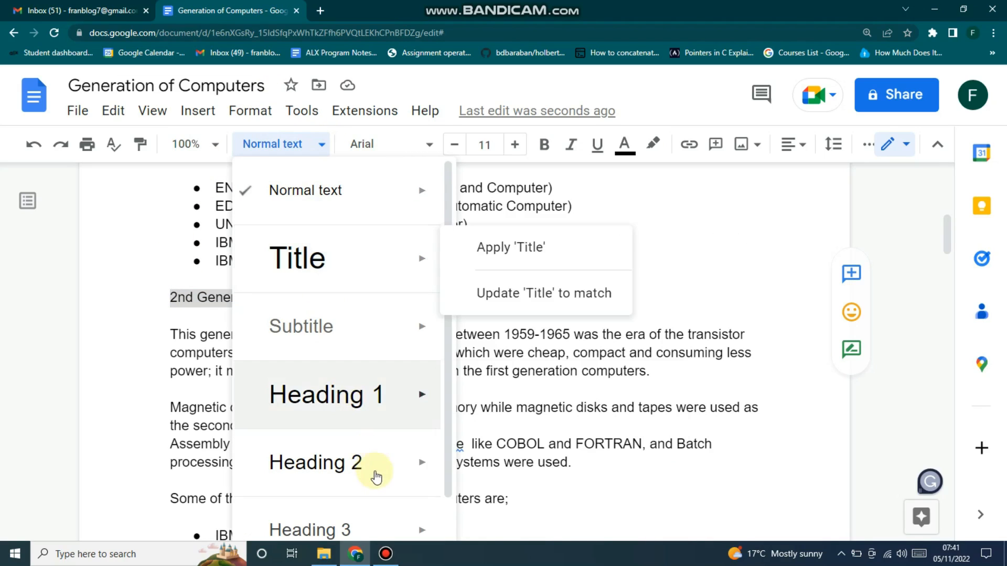
mouse_move(428, 464)
click(519, 449)
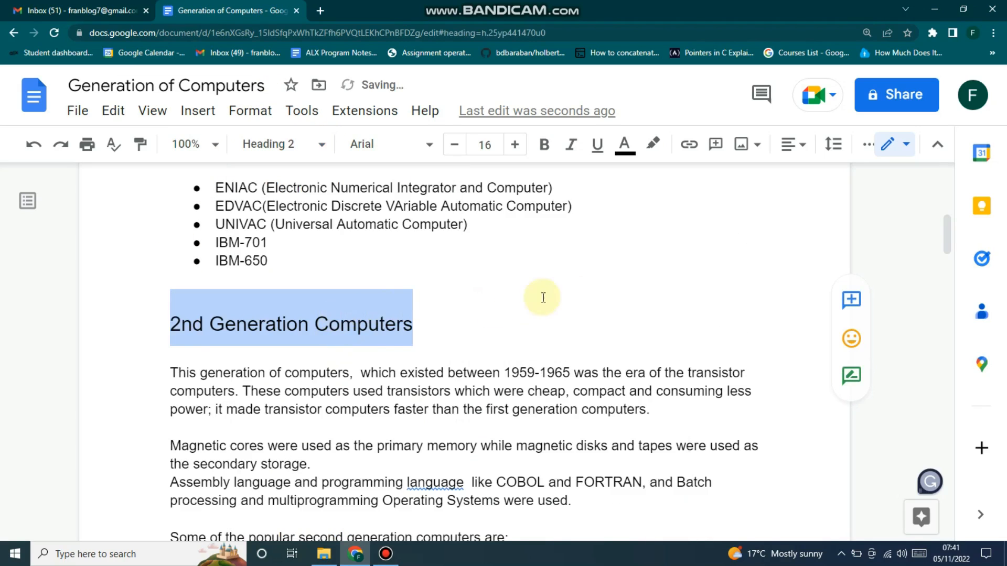
Make the "2nd Generation Computers" subheading bold, and return to the start of the document.
click(475, 310)
drag(412, 323, 157, 322)
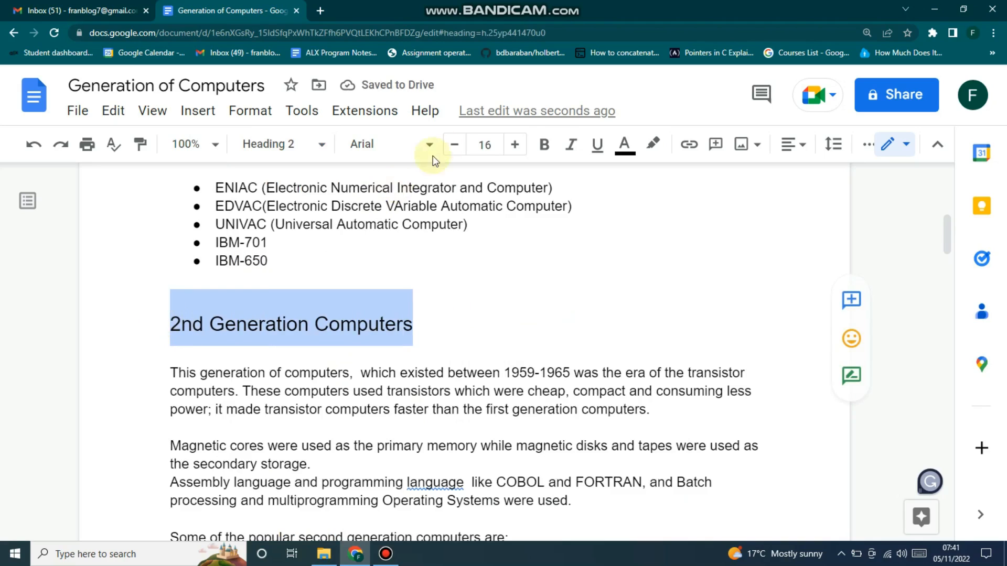
click(553, 145)
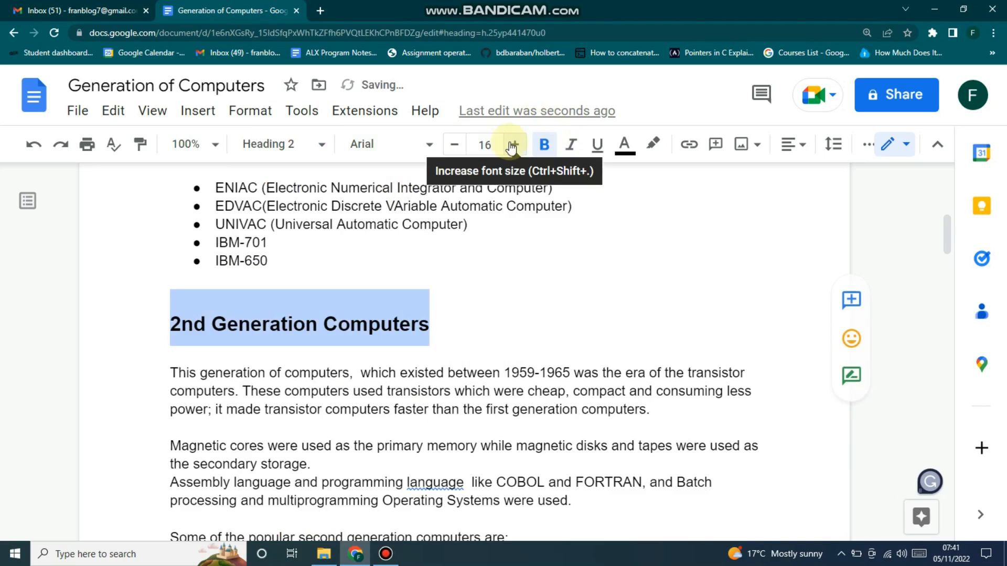
scroll(359, 270, up, 4)
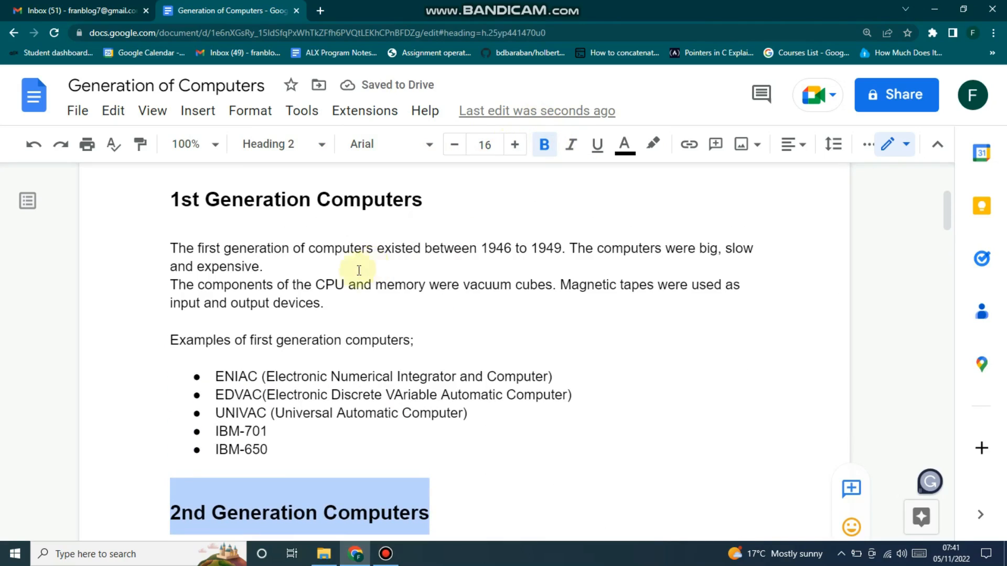
scroll(358, 270, up, 4)
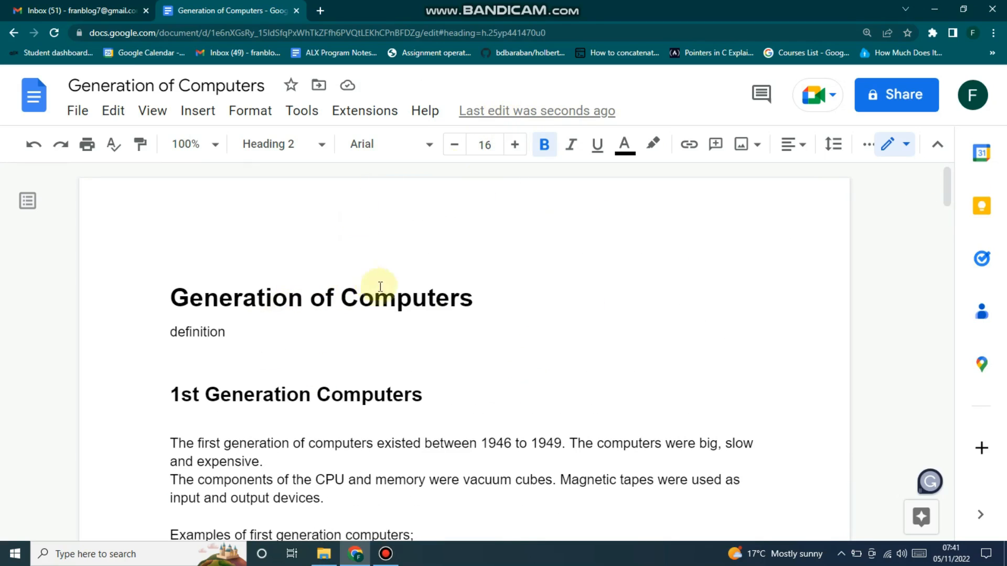
Return to the "Generation of Computers" document and look over its first- and second-generation sections.
scroll(474, 225, down, 6)
scroll(584, 280, down, 4)
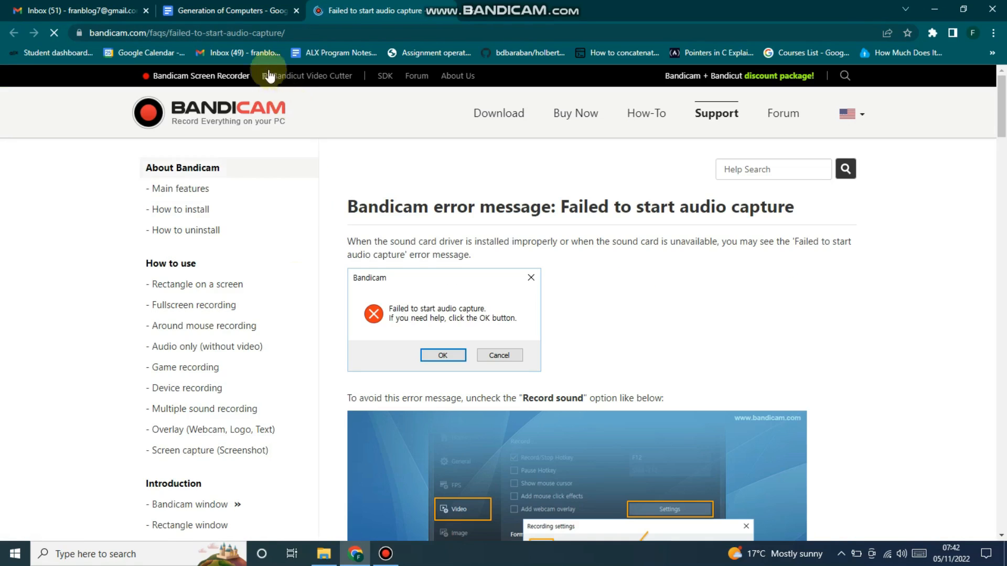
click(236, 10)
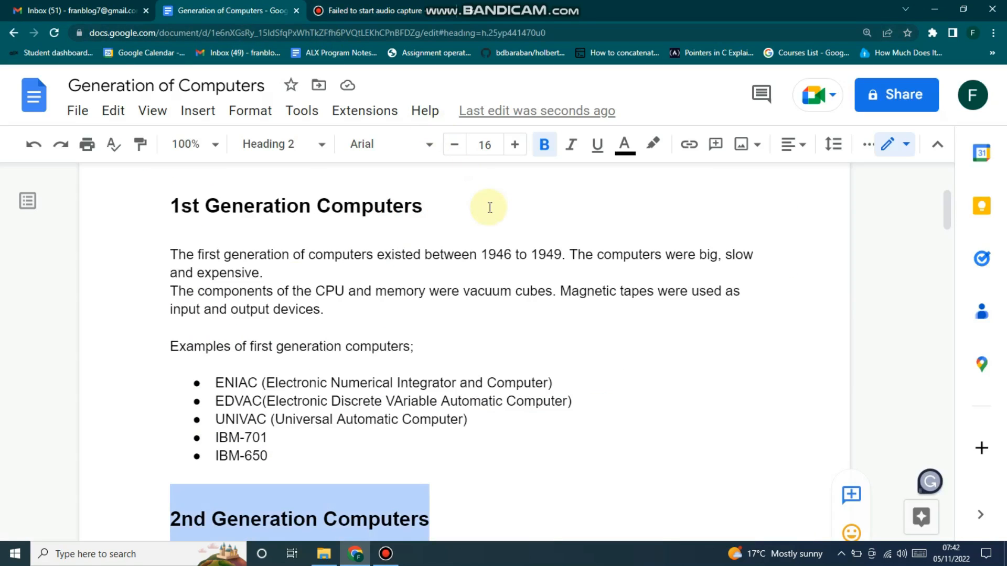
scroll(333, 266, down, 2)
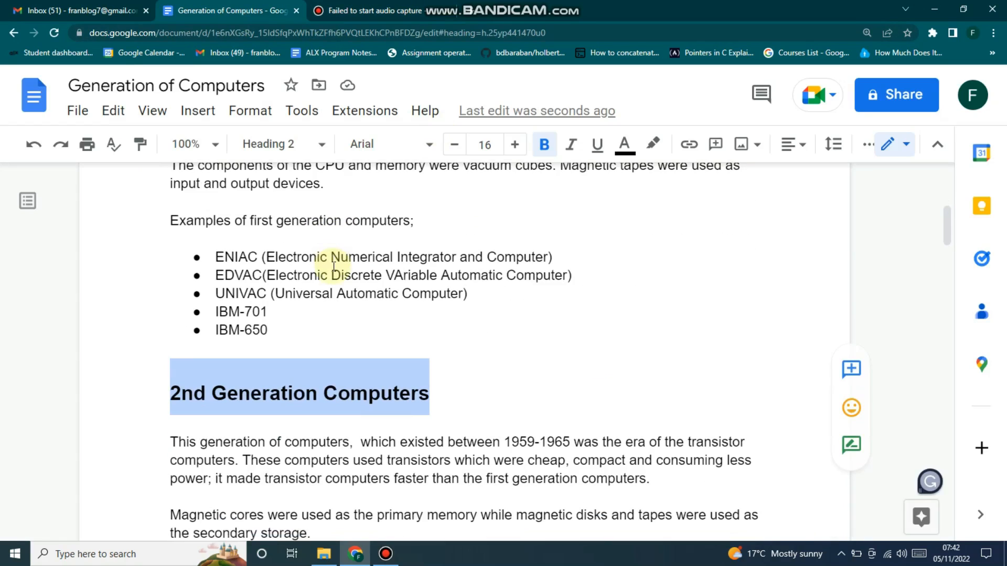
scroll(333, 267, up, 2)
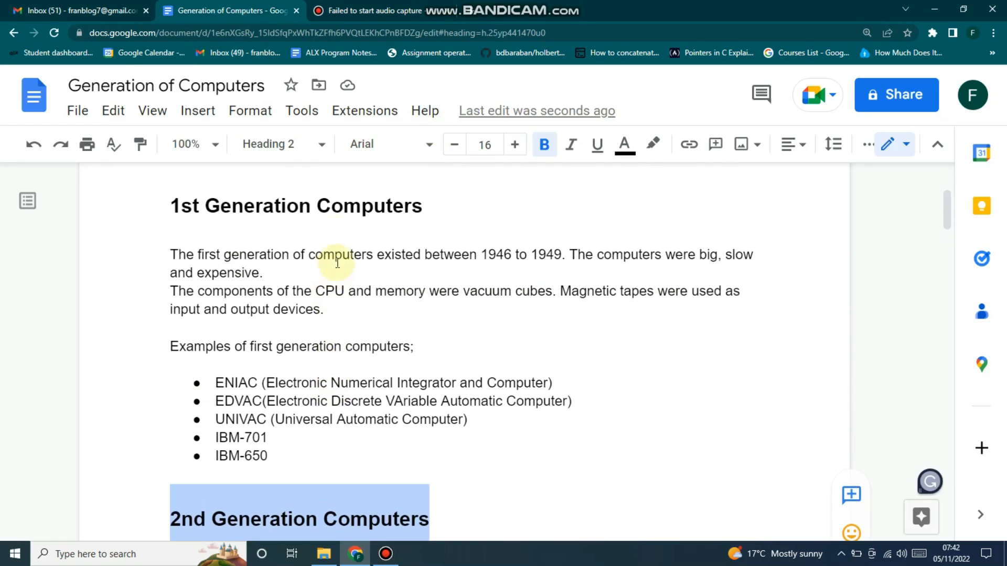
Examine the kinds of content that can be inserted and the available image sources.
click(198, 112)
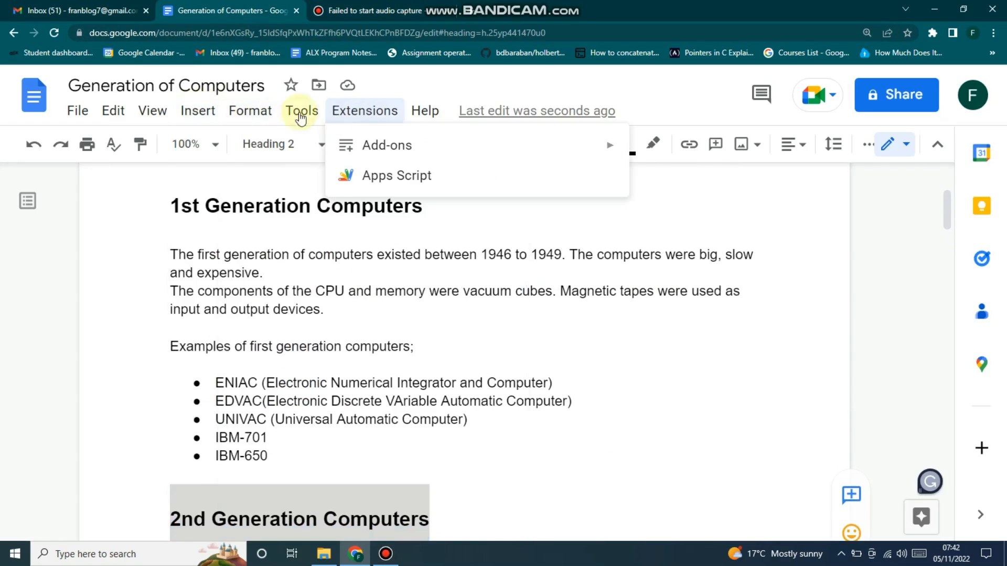
click(191, 115)
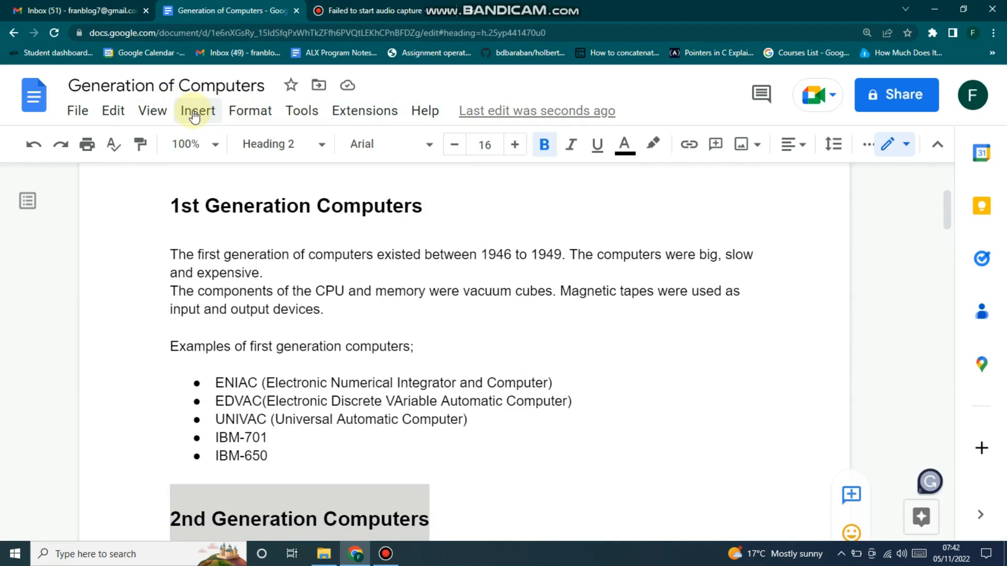
click(195, 116)
scroll(257, 205, up, 5)
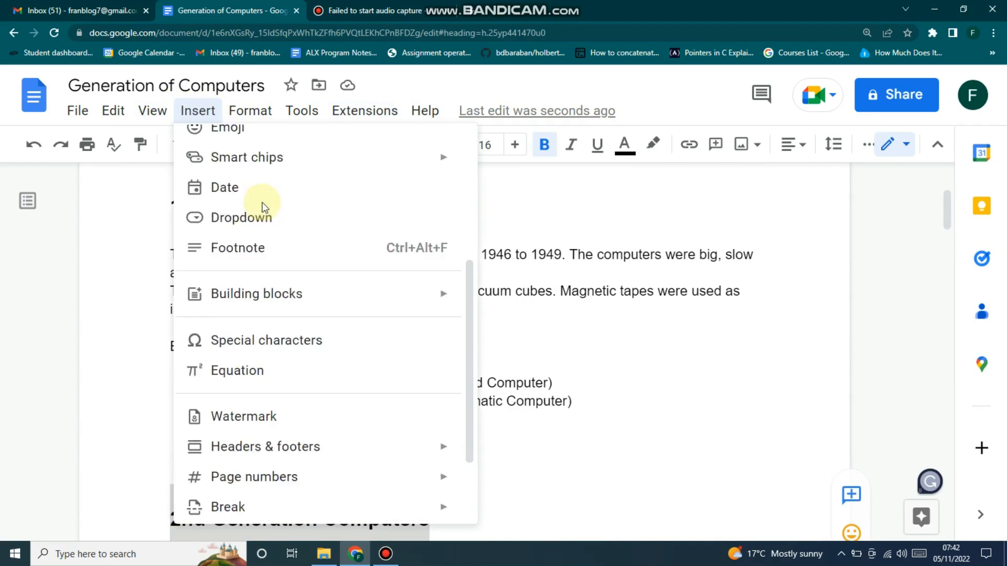
mouse_move(285, 222)
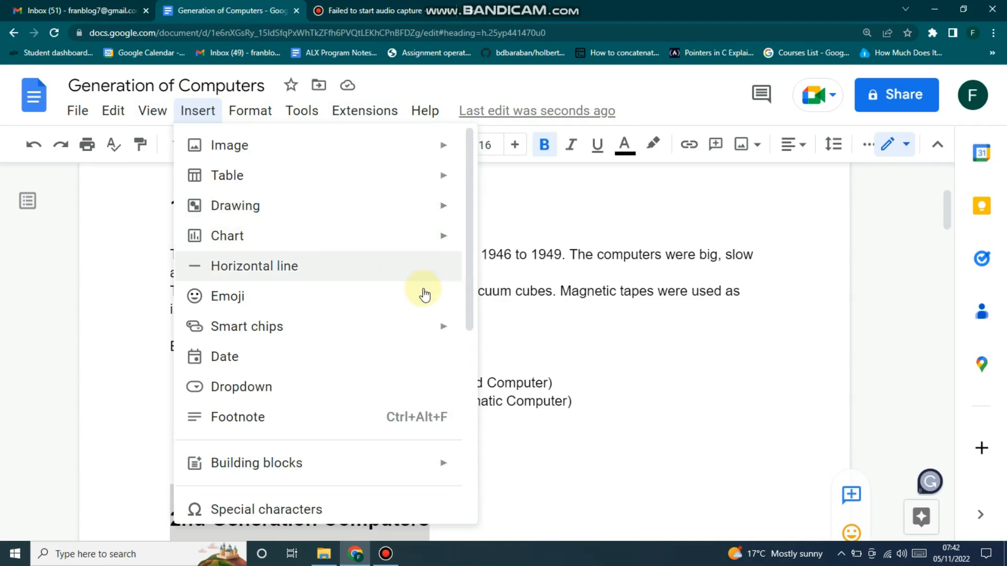
mouse_move(315, 149)
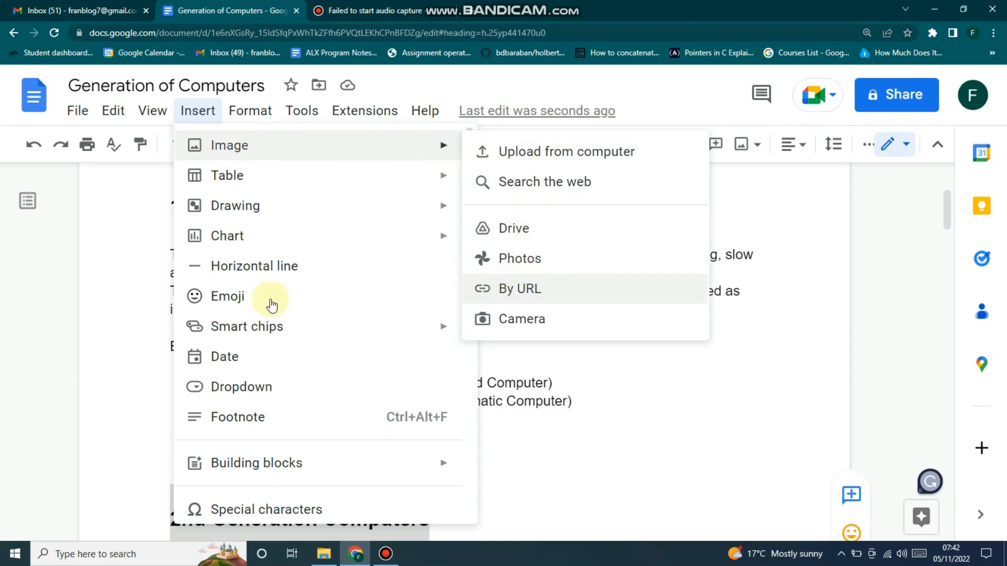
scroll(317, 400, down, 3)
click(591, 330)
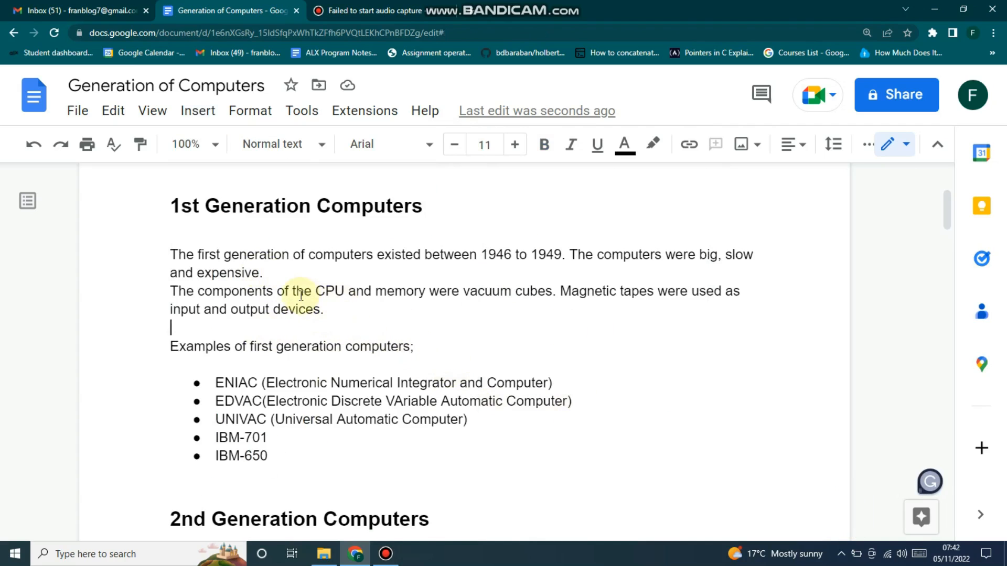
Add a blank line below the first-generation paragraph ending in "input and output devices.".
scroll(324, 302, up, 3)
scroll(324, 303, down, 1)
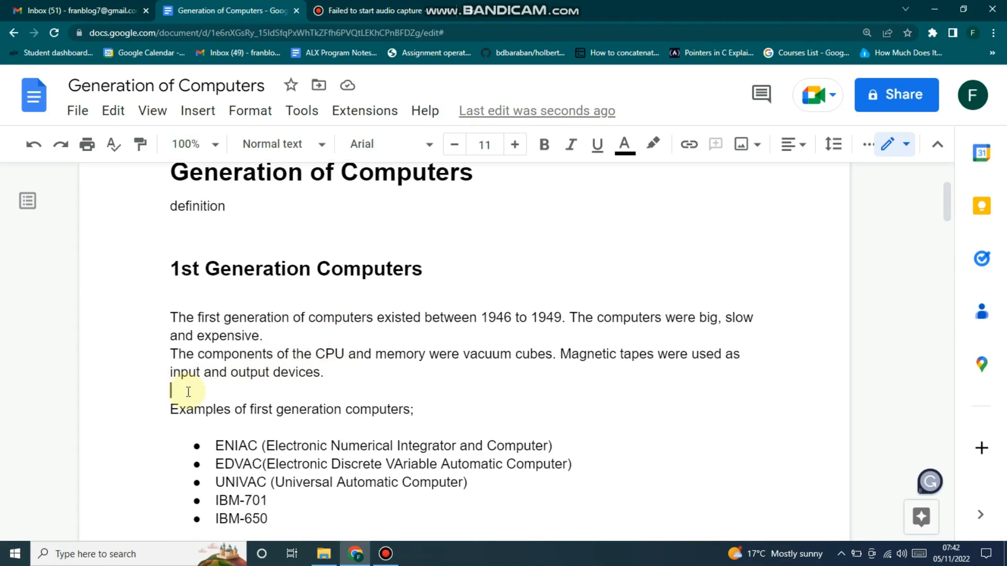
click(332, 371)
key(Return)
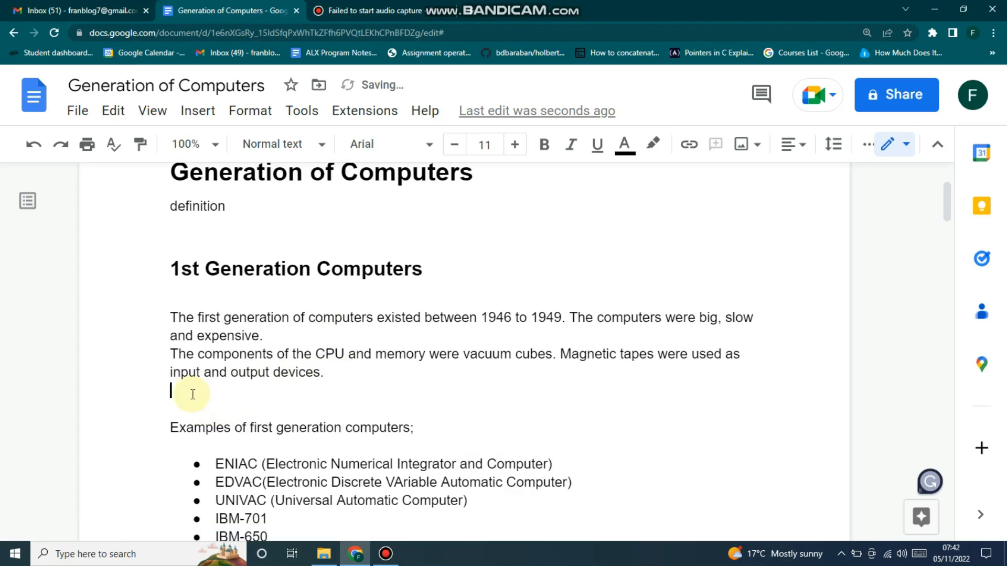
Start inserting an image uploaded from the computer on the blank line below the first-generation paragraph.
click(193, 111)
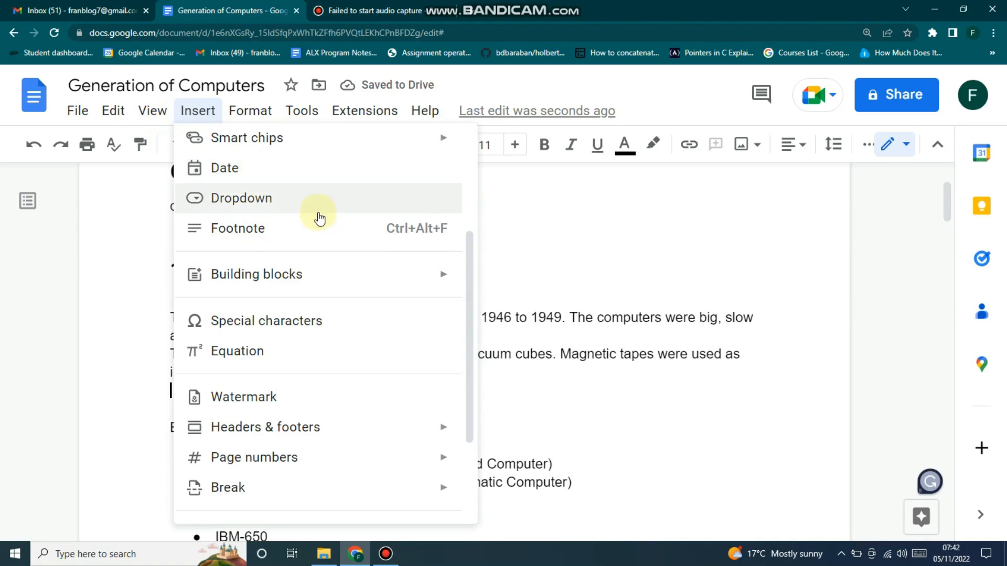
scroll(320, 217, up, 3)
mouse_move(449, 146)
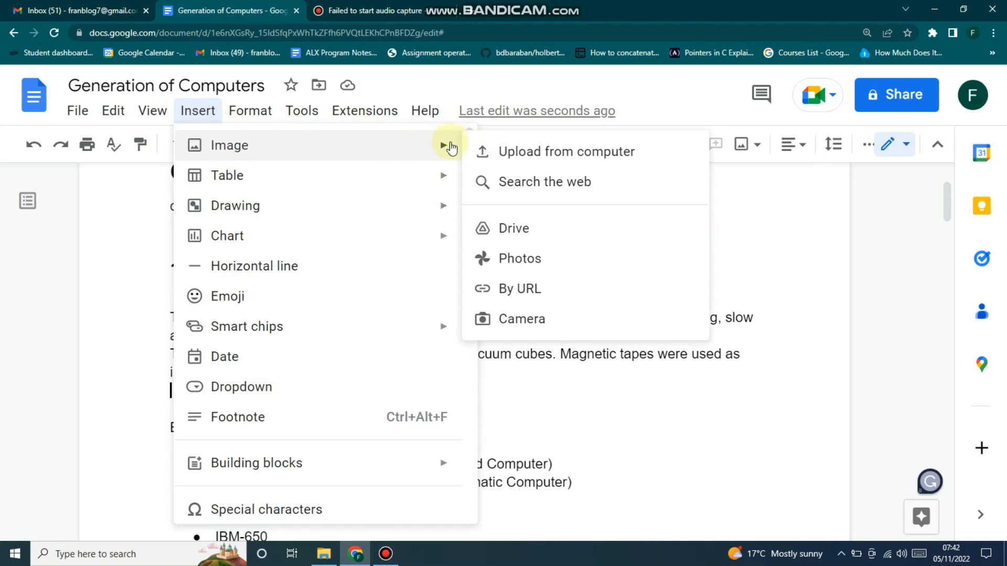
click(516, 148)
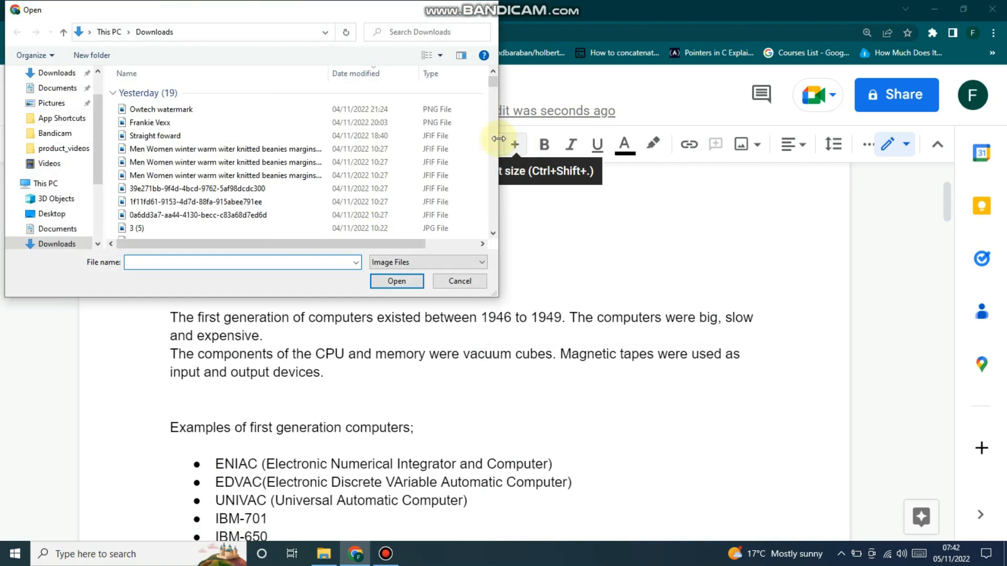
Enter "laptop" as the file name and look through the image files in the Downloads folder.
text(l)
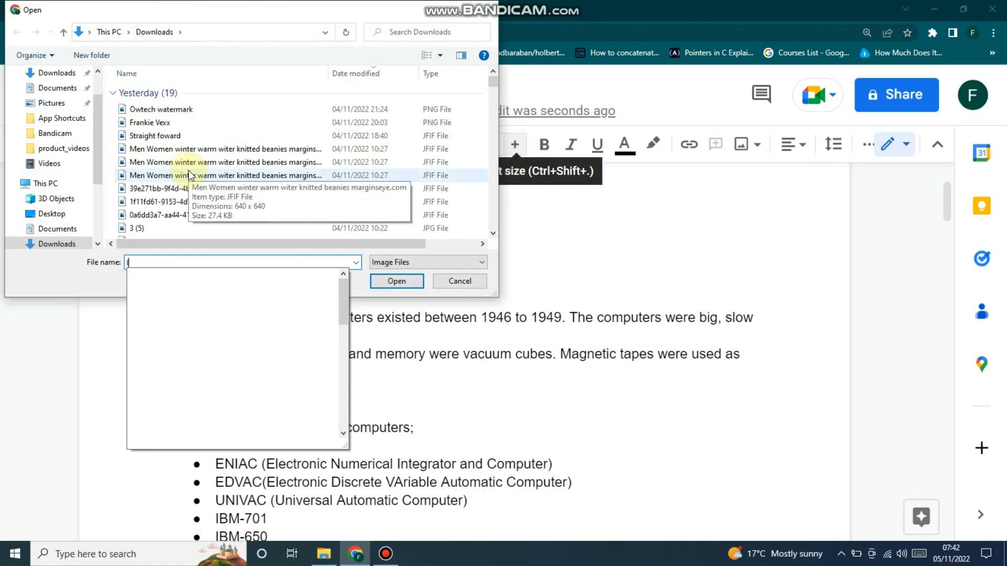
text(ap)
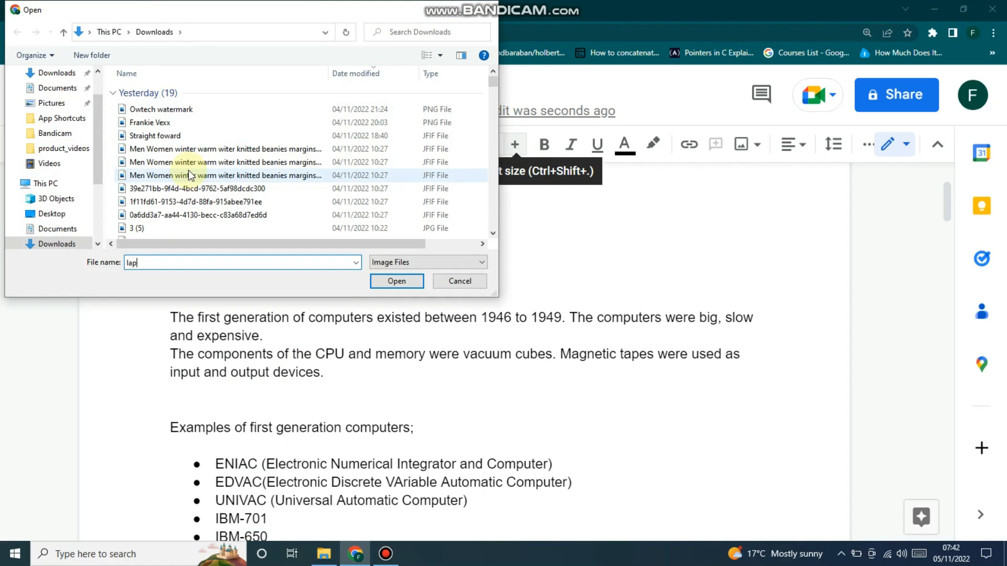
scroll(216, 186, down, 2)
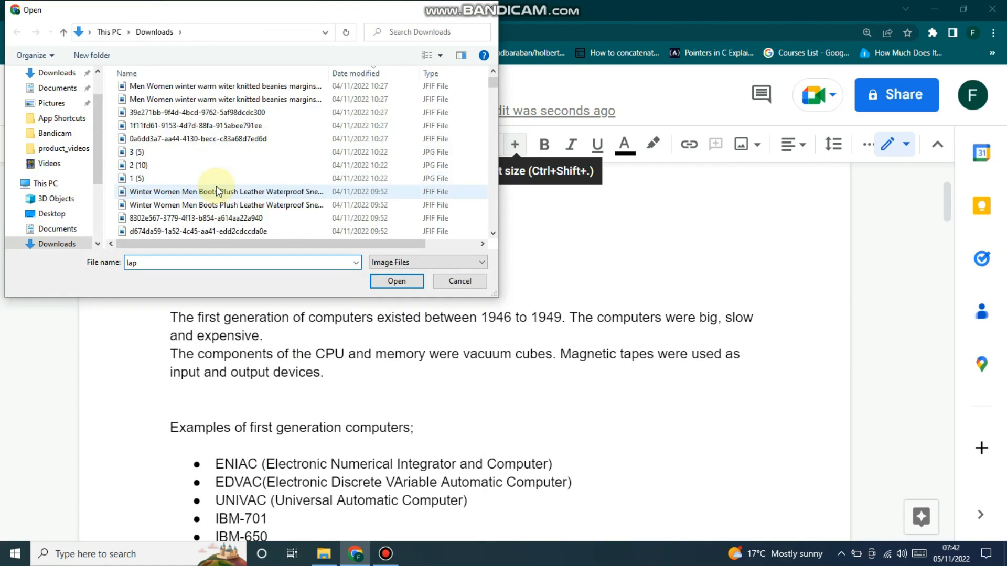
text(top)
scroll(175, 156, down, 4)
scroll(227, 135, down, 1)
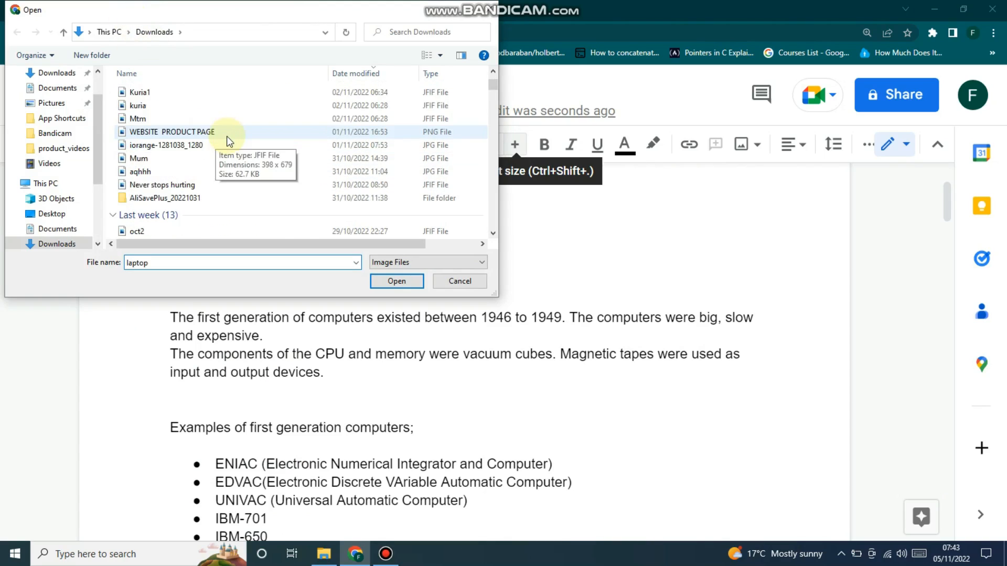
scroll(227, 136, down, 3)
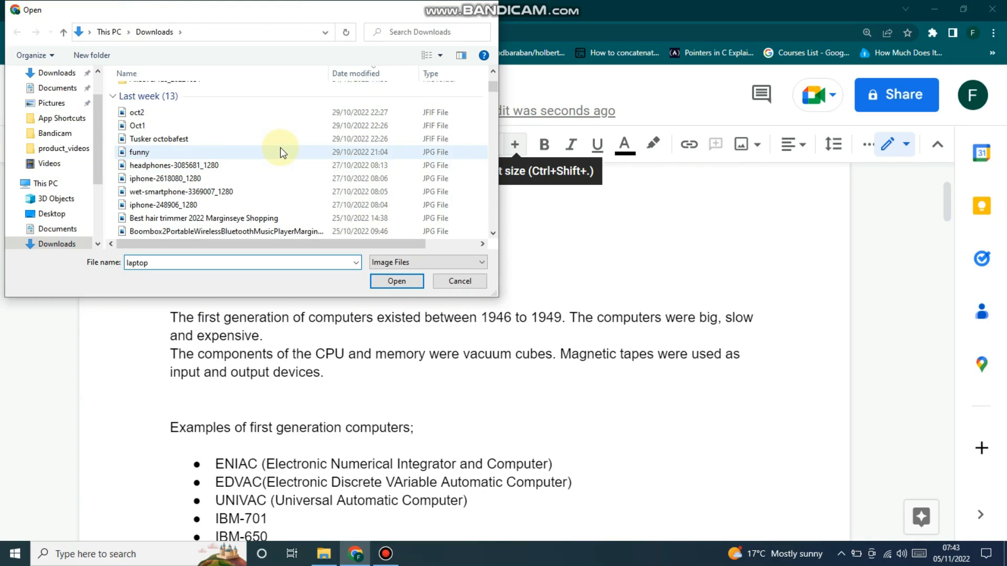
scroll(280, 152, down, 6)
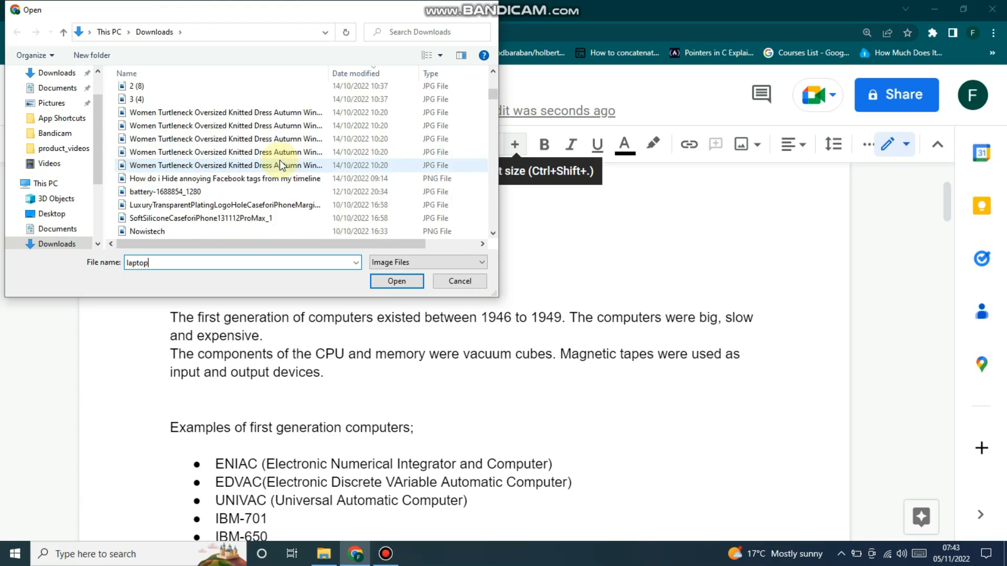
scroll(279, 164, down, 2)
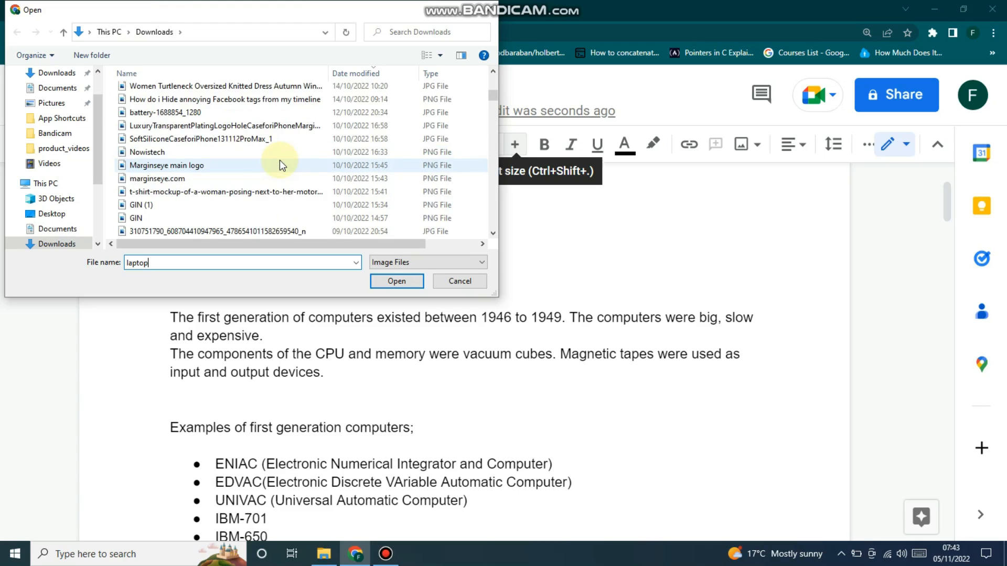
Insert the Nowistech image from Downloads, and view it in the first-generation section.
click(185, 152)
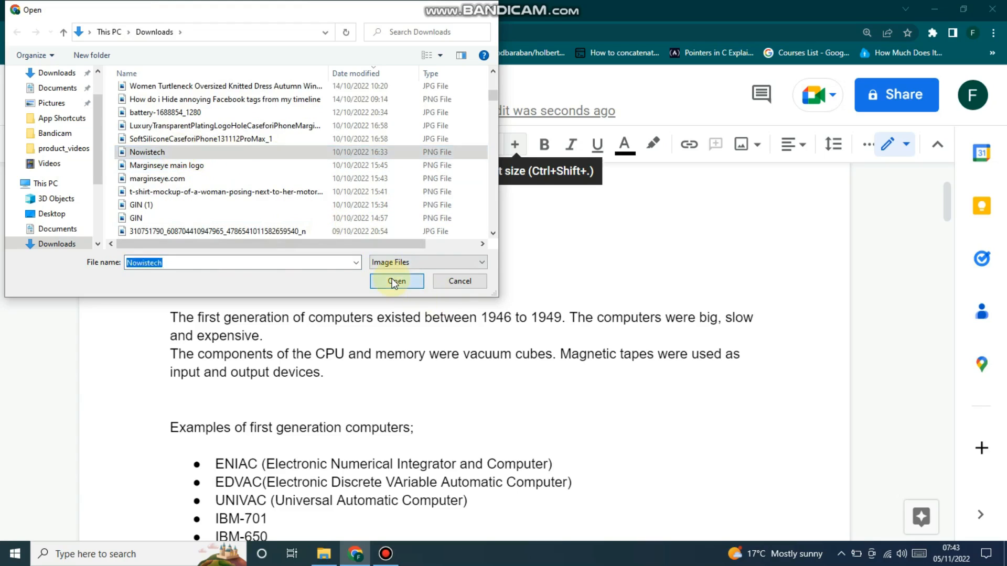
click(392, 278)
scroll(540, 385, down, 5)
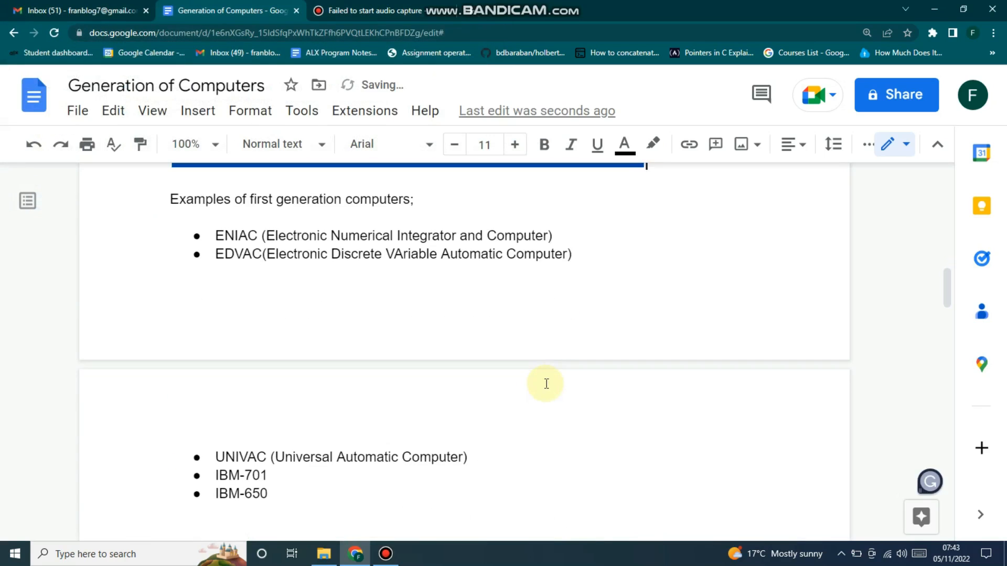
scroll(544, 383, up, 13)
scroll(521, 346, down, 5)
scroll(524, 315, down, 4)
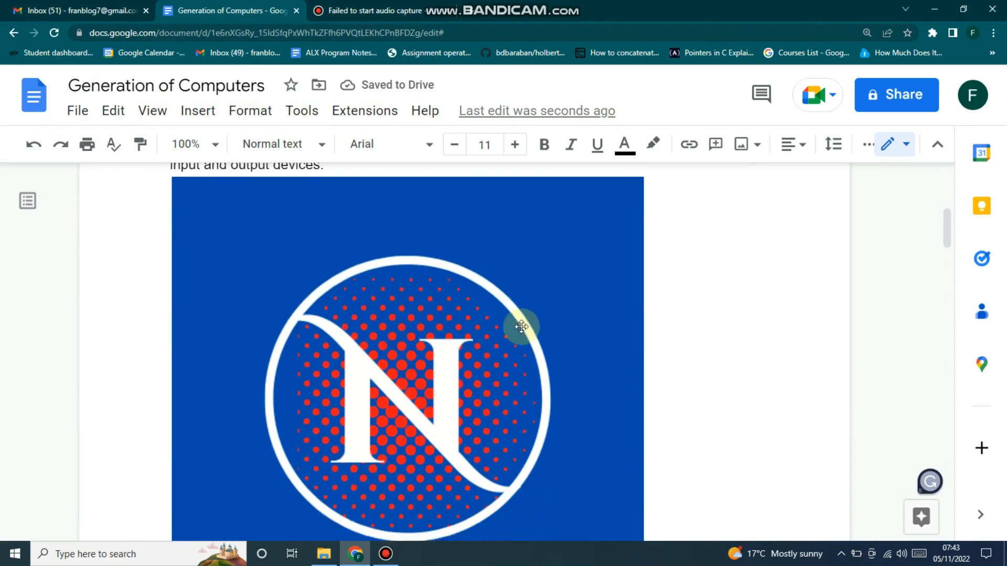
Shrink the inserted Nowistech image proportionally to just over half the width of the text.
click(527, 355)
scroll(526, 357, up, 4)
scroll(525, 357, up, 1)
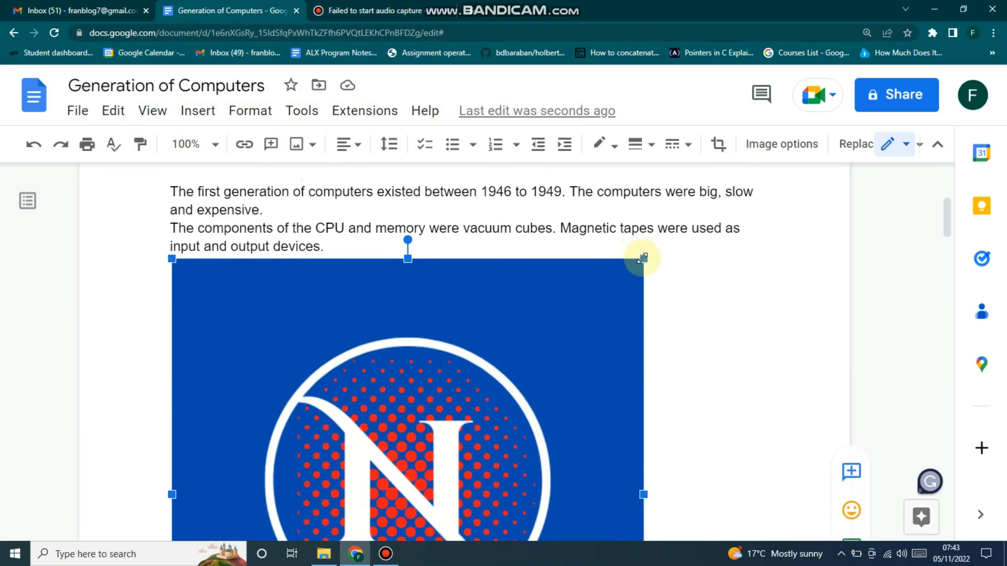
drag(642, 258, 508, 331)
scroll(384, 305, down, 3)
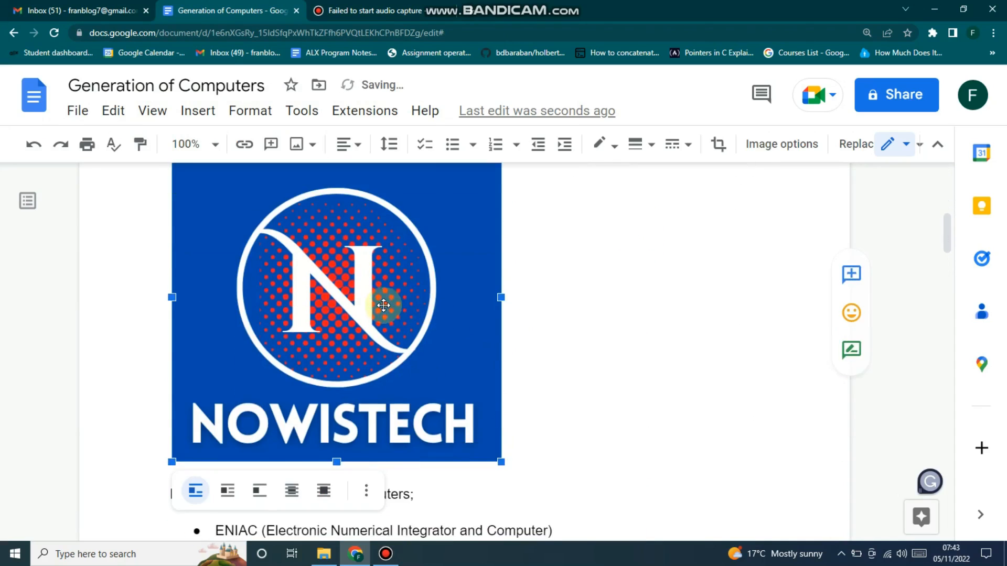
scroll(384, 305, up, 1)
scroll(382, 304, down, 3)
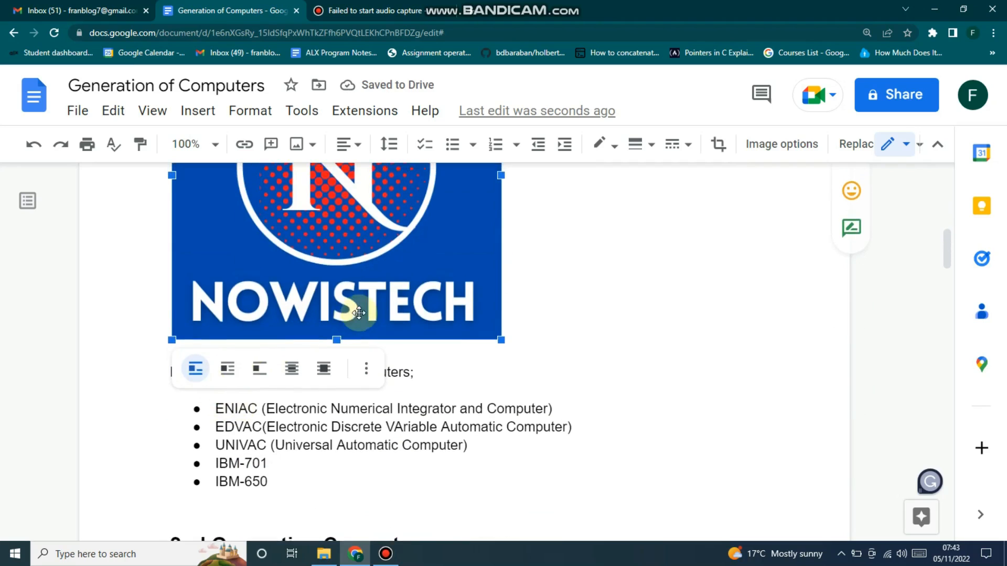
Apply left alignment to the Nowistech image.
scroll(359, 313, up, 5)
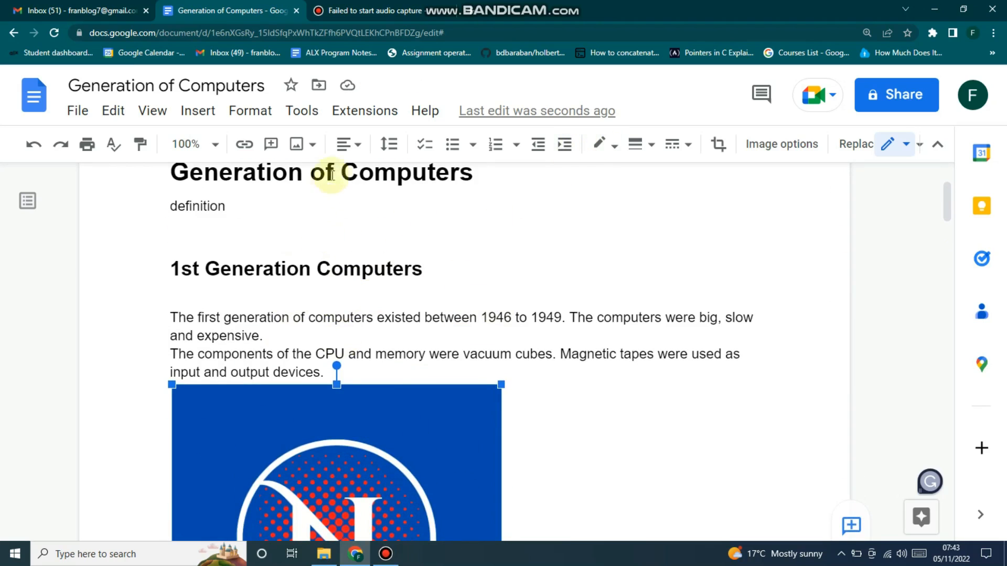
click(355, 144)
click(351, 184)
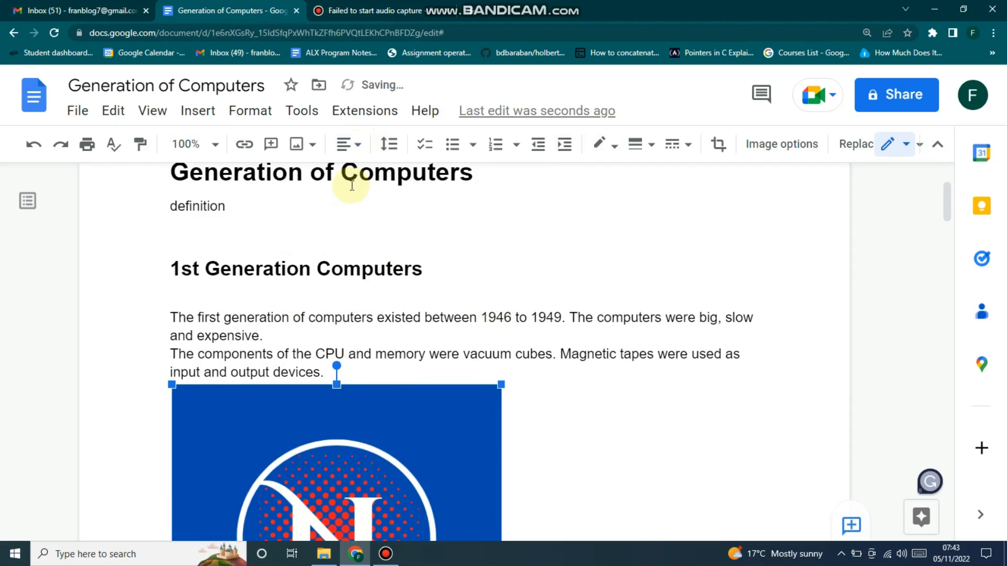
Set the Nowistech image to wrap text, and check how the surrounding paragraphs flow around it.
scroll(281, 314, down, 5)
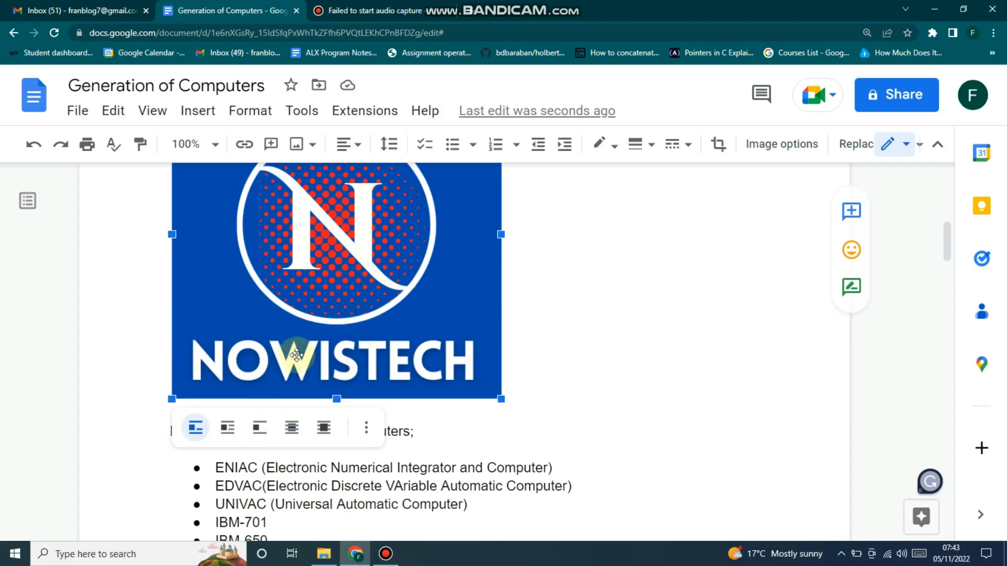
click(232, 431)
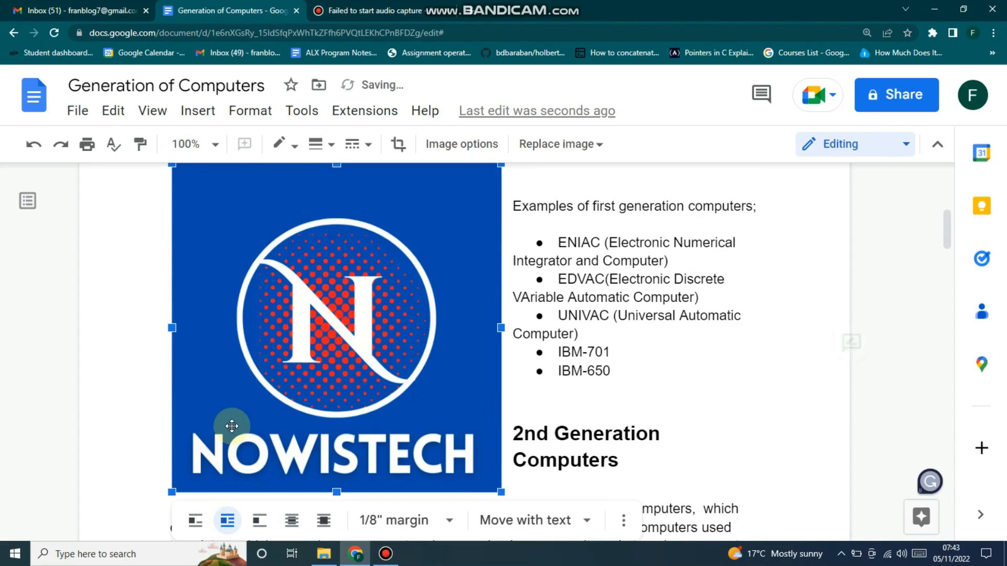
scroll(525, 341, up, 4)
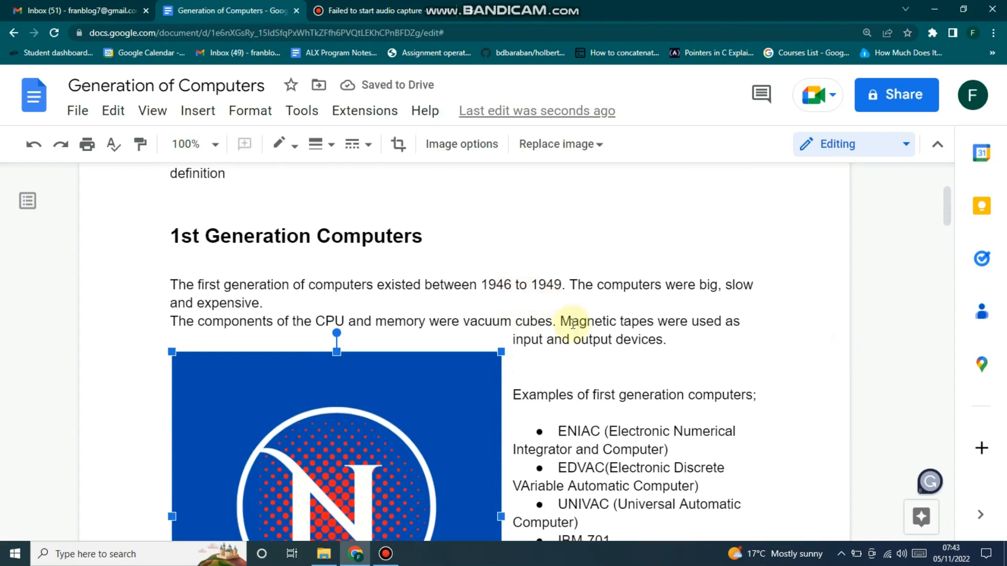
Set the Nowistech image to break text so the paragraphs run only above and below it.
scroll(559, 367, down, 7)
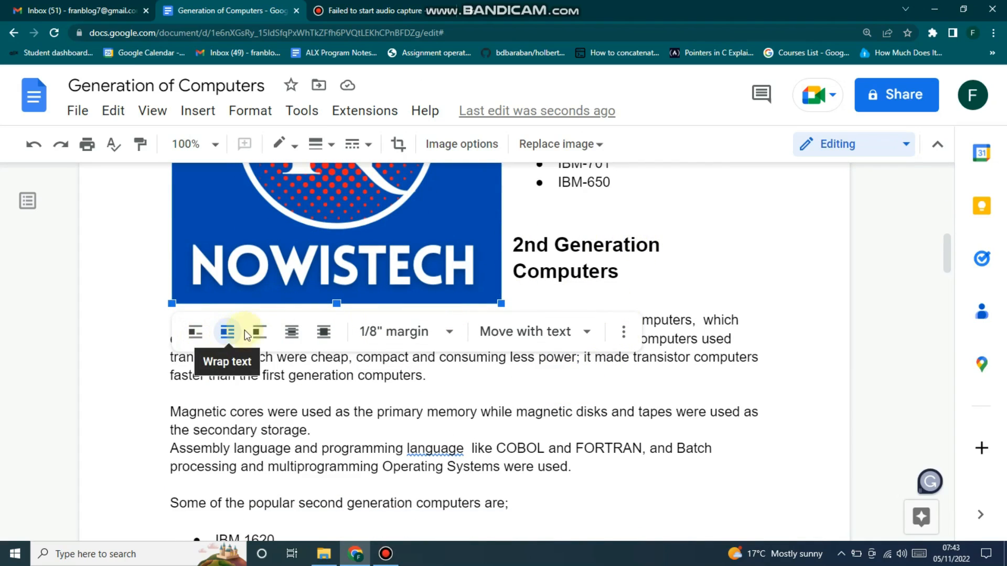
click(258, 332)
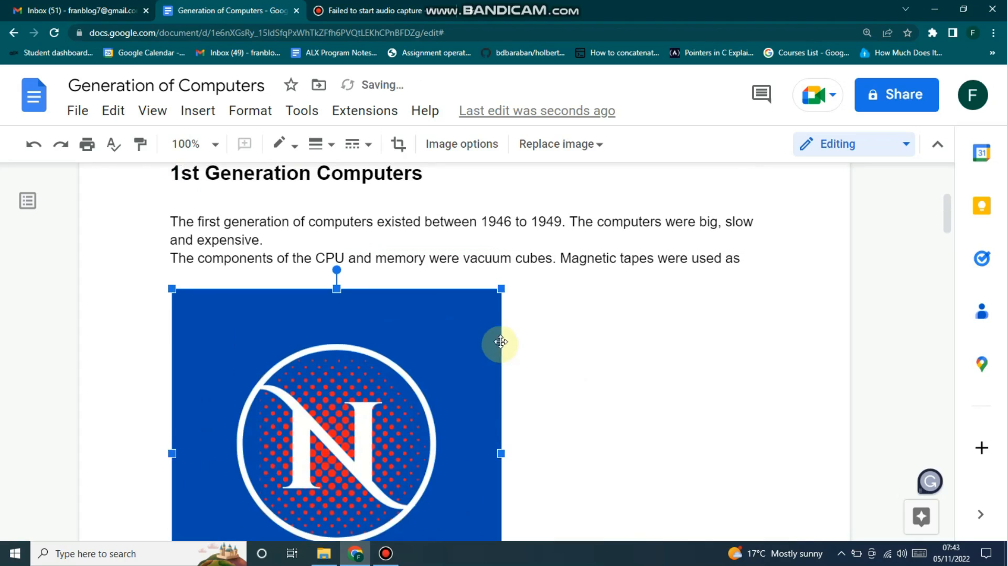
Place the Nowistech image behind the text and check how the paragraphs overlay it.
scroll(498, 336, down, 8)
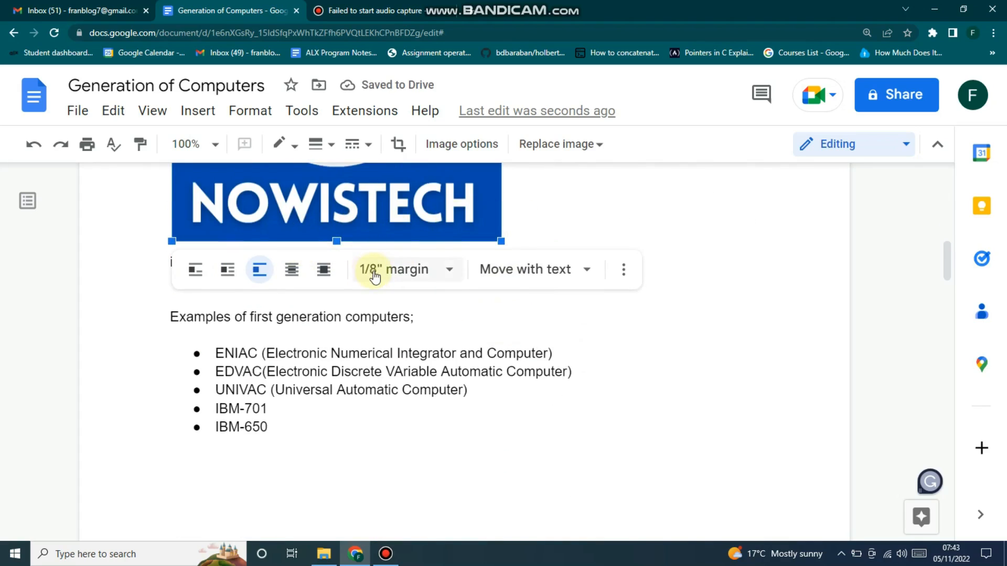
scroll(375, 273, up, 5)
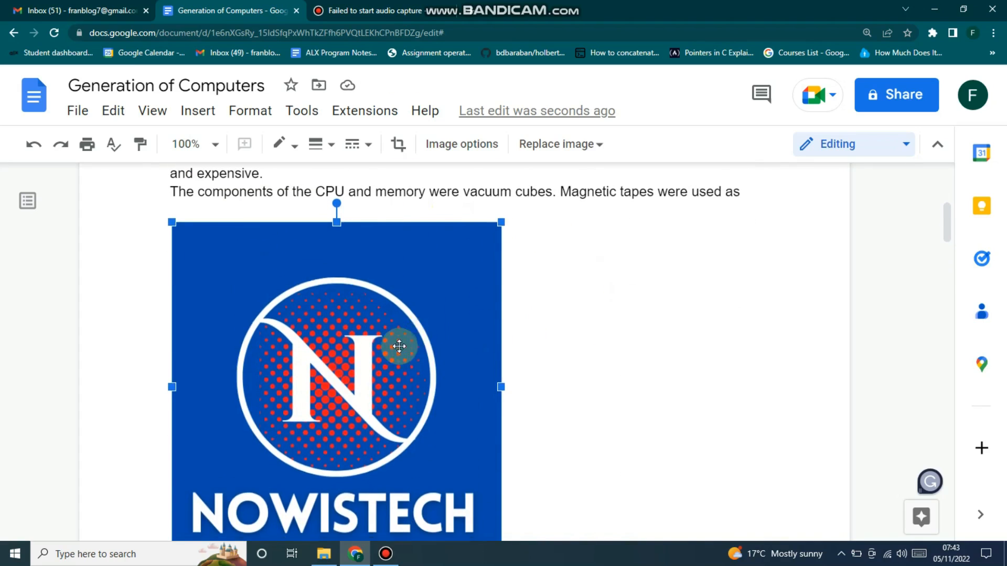
scroll(399, 346, down, 5)
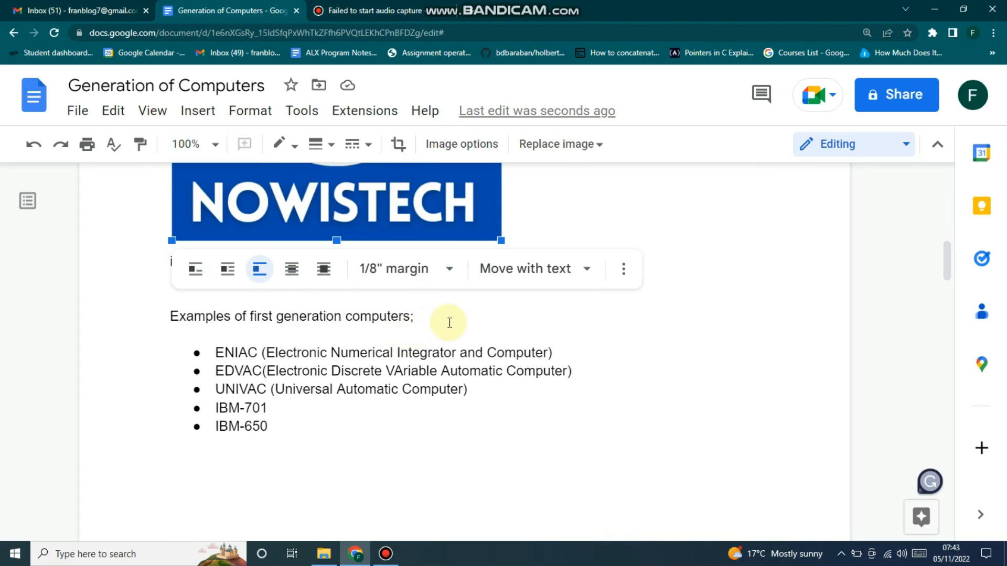
click(289, 270)
scroll(419, 270, up, 2)
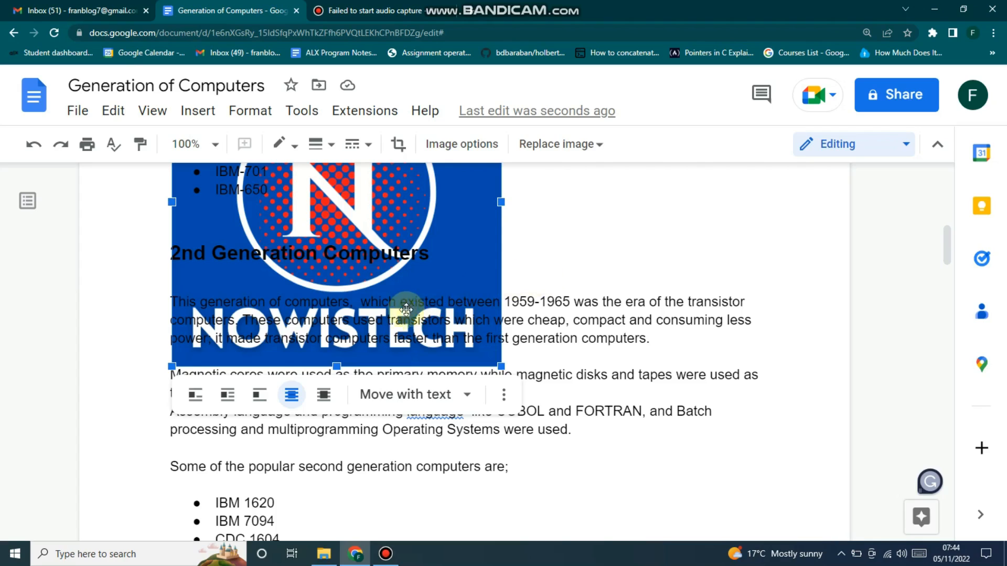
Place the Nowistech image in front of the text and check which passages it covers.
click(324, 396)
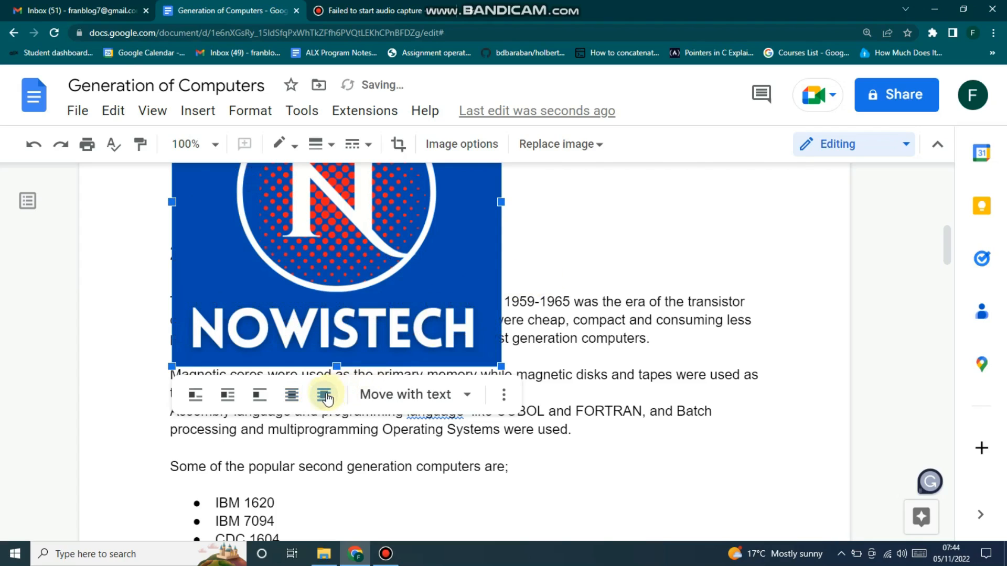
scroll(460, 367, up, 3)
scroll(211, 325, down, 3)
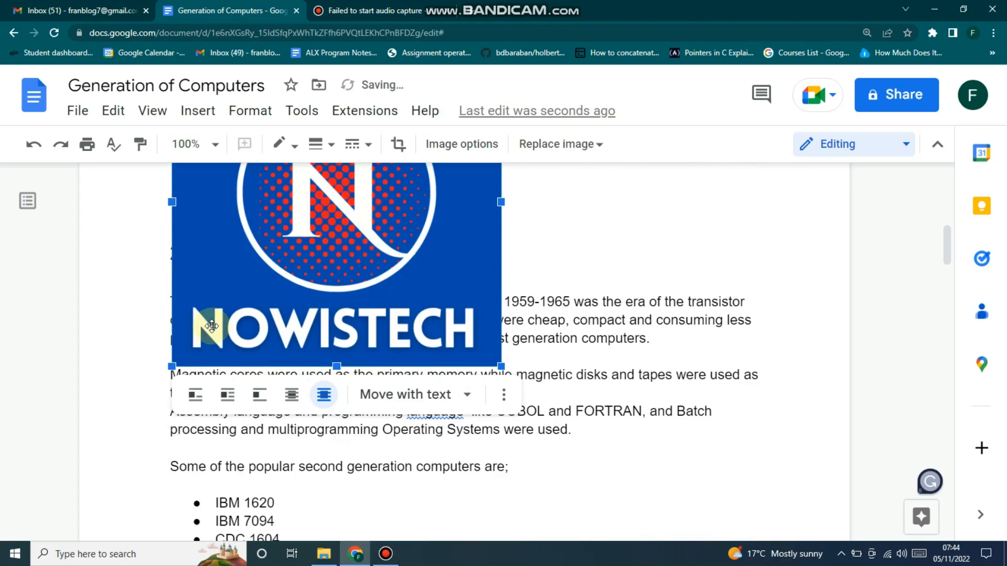
scroll(580, 323, up, 3)
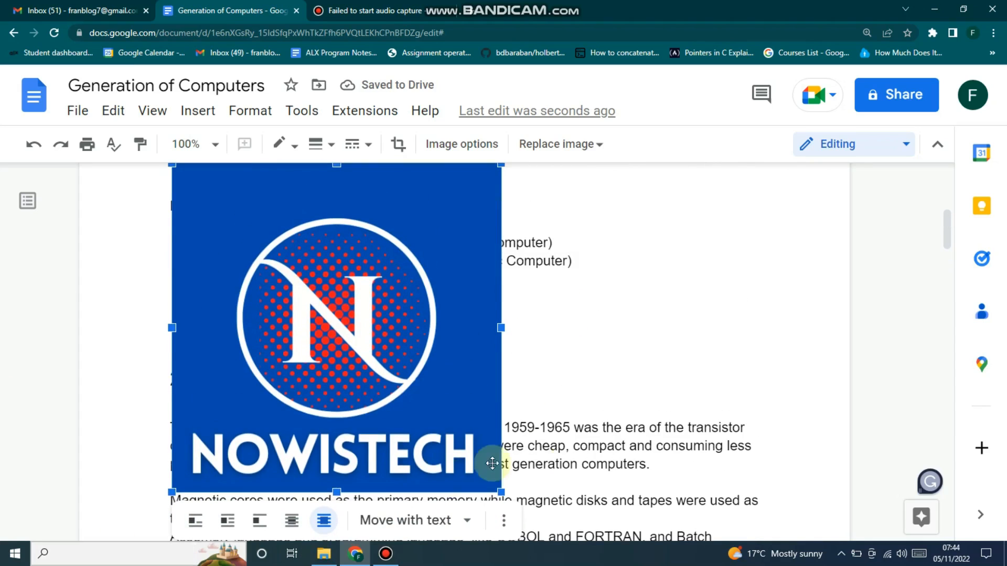
scroll(451, 397, down, 1)
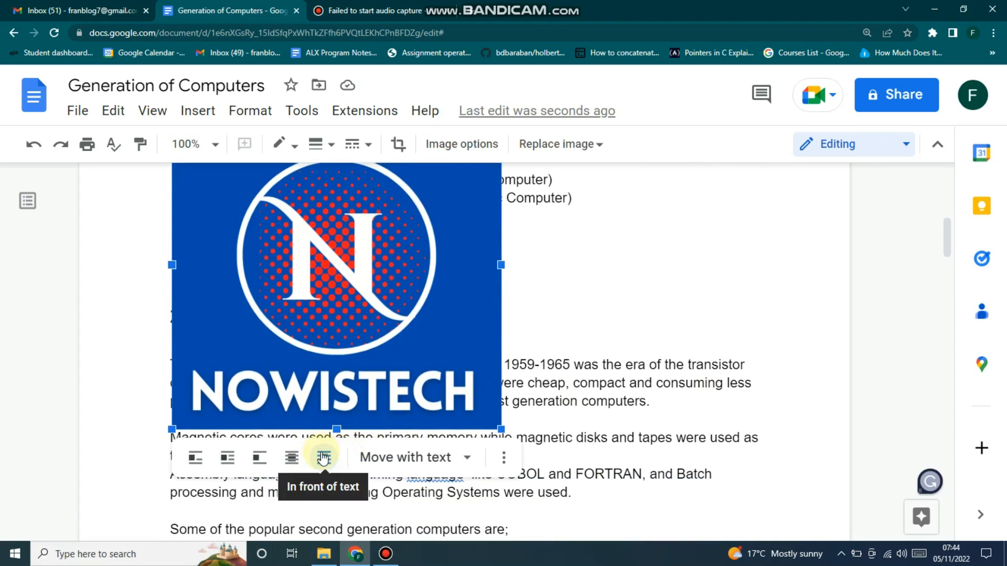
Set the Nowistech image back in line with the text, between the first-generation paragraph and its examples.
scroll(321, 453, down, 5)
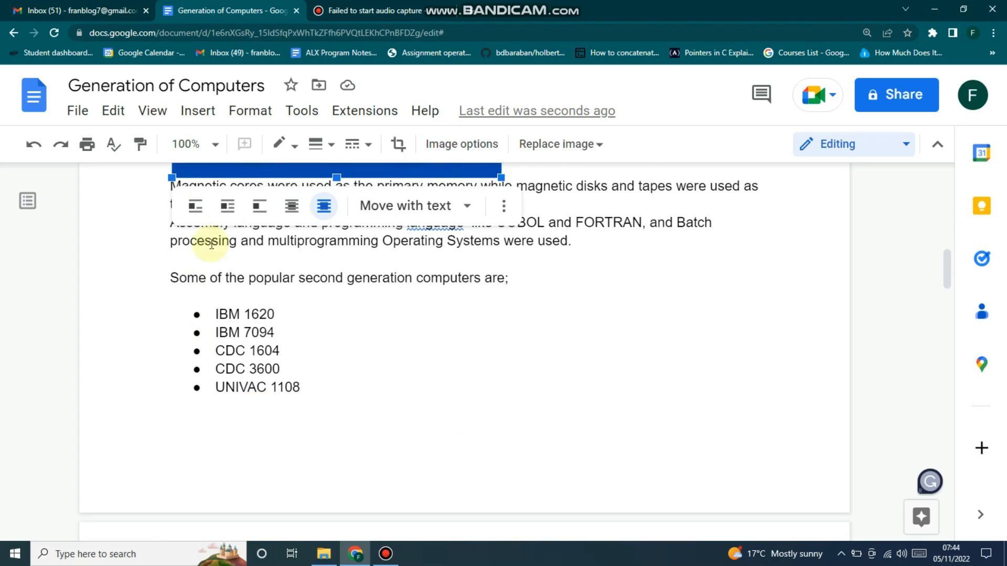
click(196, 206)
scroll(472, 287, down, 3)
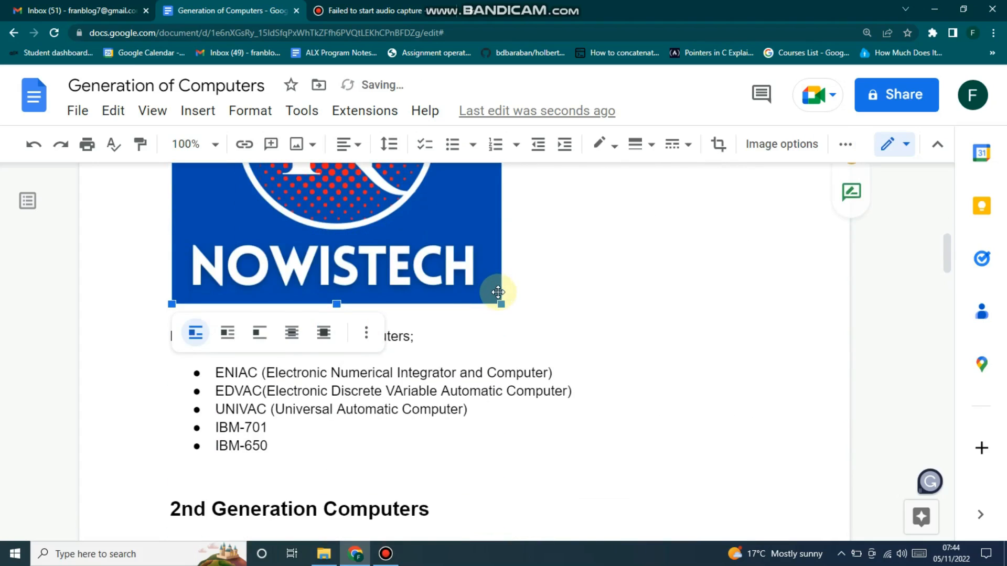
scroll(498, 292, up, 3)
scroll(535, 288, up, 3)
scroll(636, 315, down, 5)
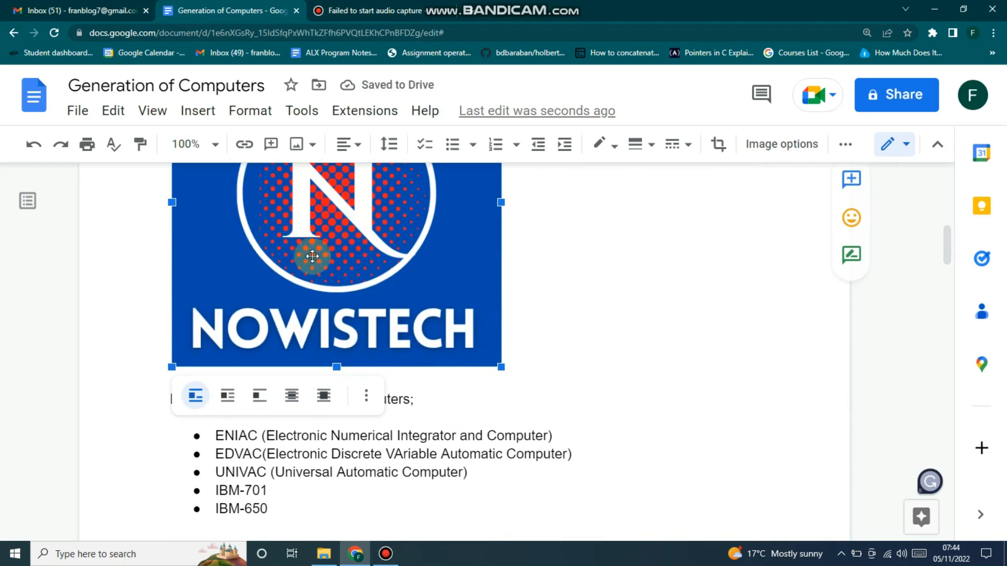
Shrink the Nowistech image proportionally to slightly under half the width of the text.
drag(502, 367, 445, 309)
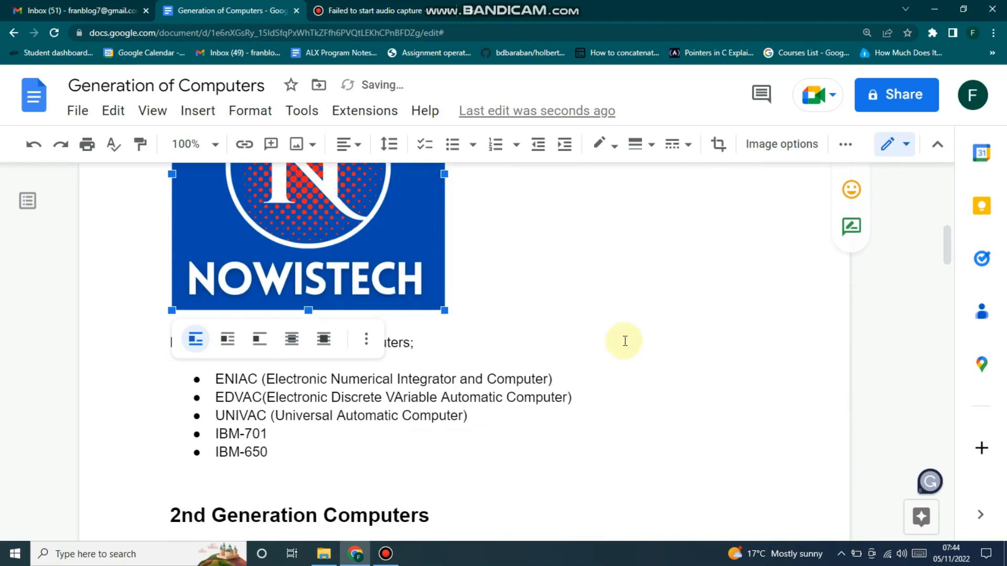
scroll(566, 330, up, 3)
scroll(565, 304, up, 2)
scroll(525, 315, down, 4)
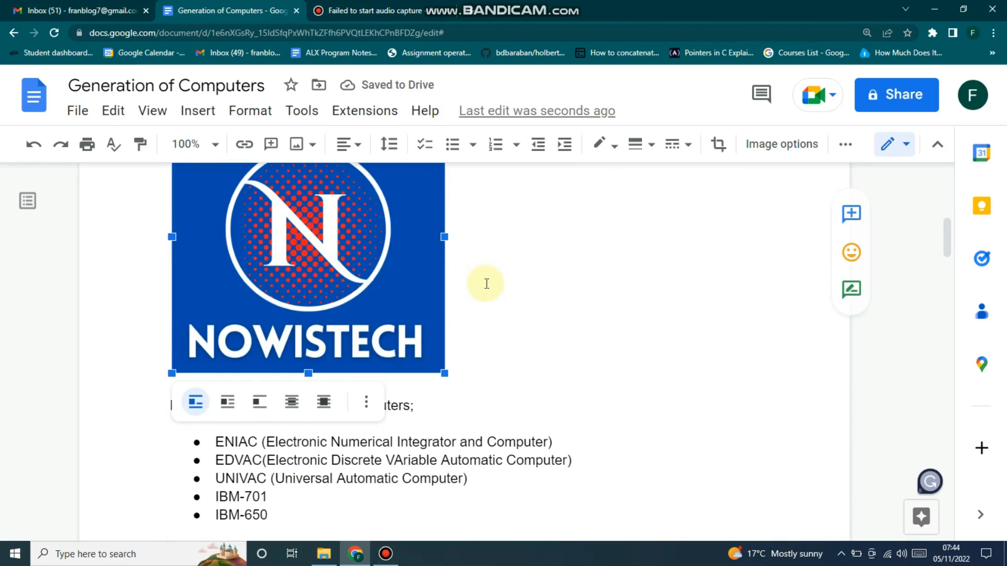
Add alt text to the Nowistech image with the title "Image" and the description "Image alt".
scroll(449, 304, up, 2)
right_click(383, 328)
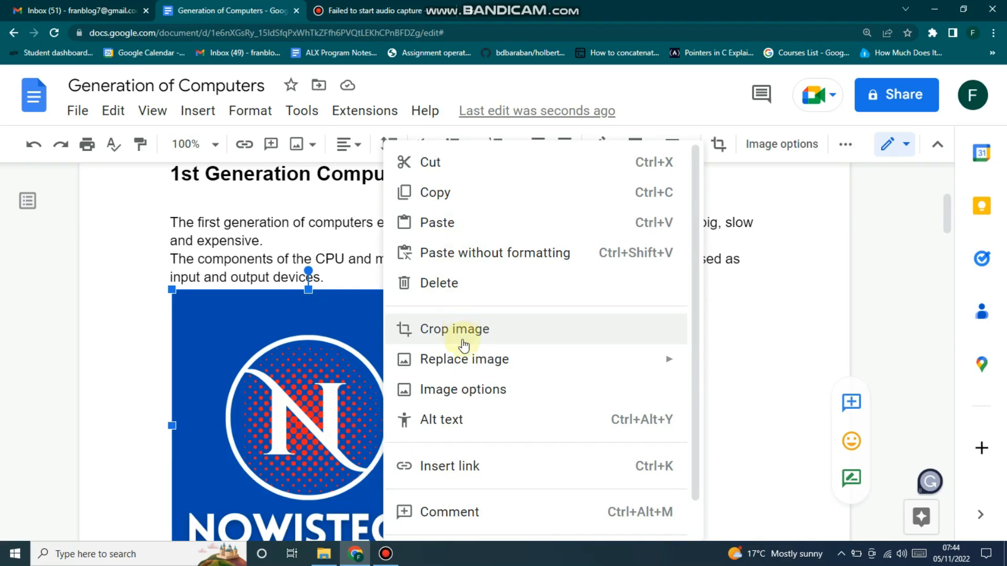
mouse_move(506, 362)
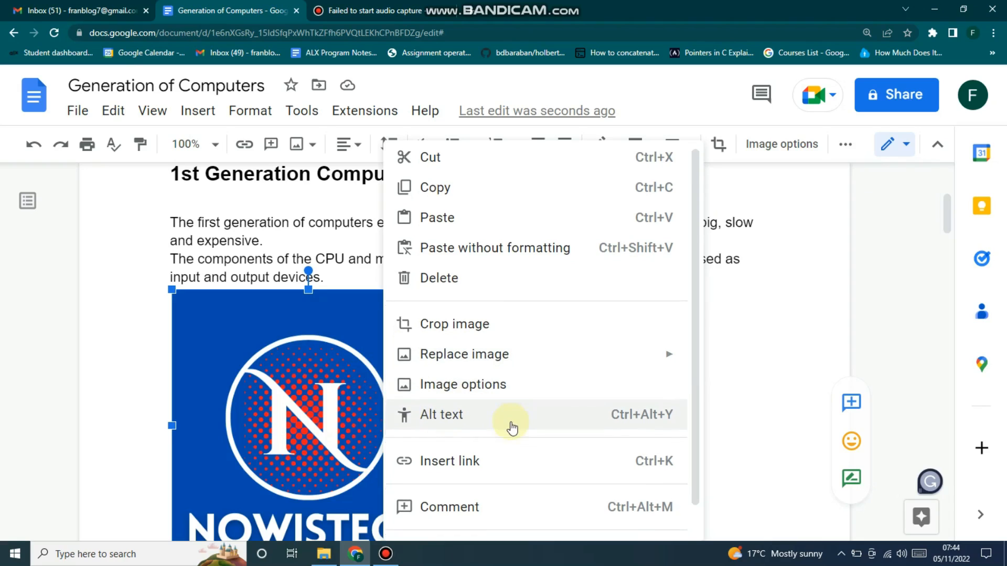
scroll(513, 427, down, 1)
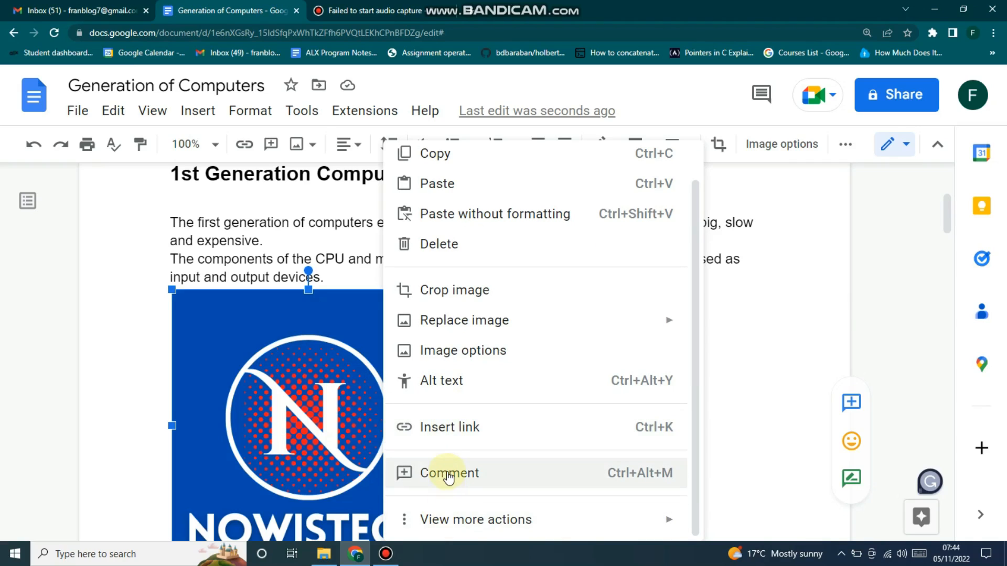
click(435, 390)
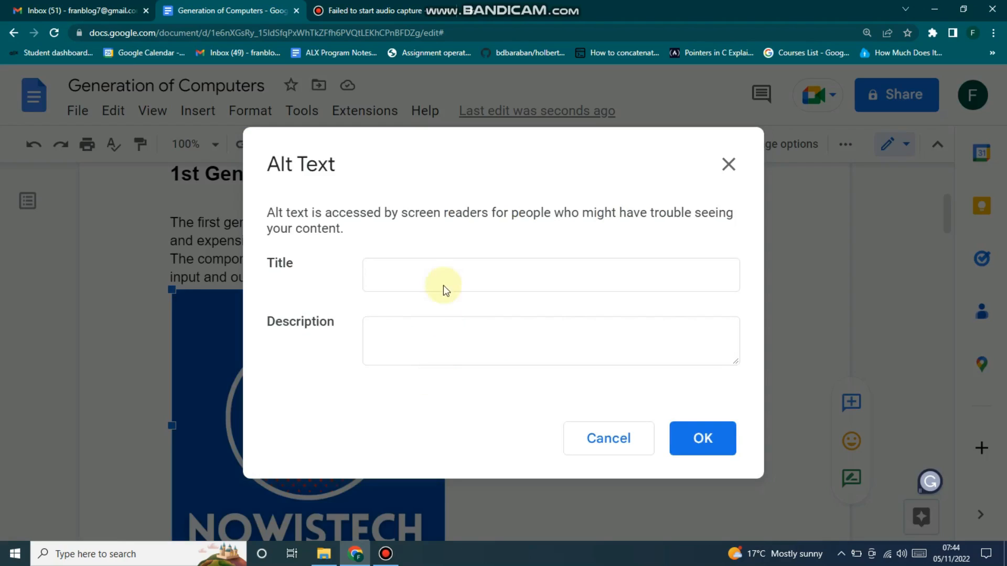
click(415, 286)
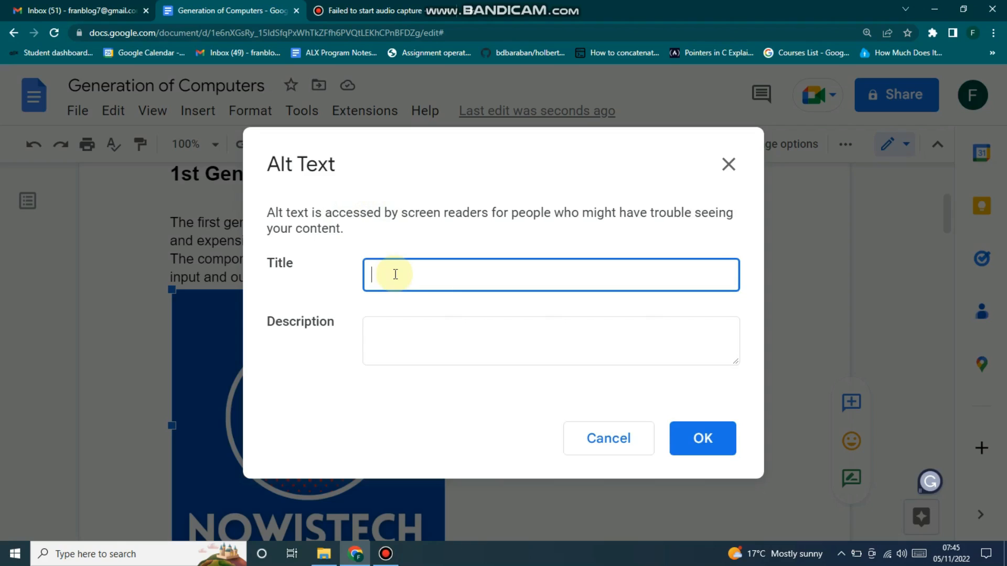
text(e)
click(384, 338)
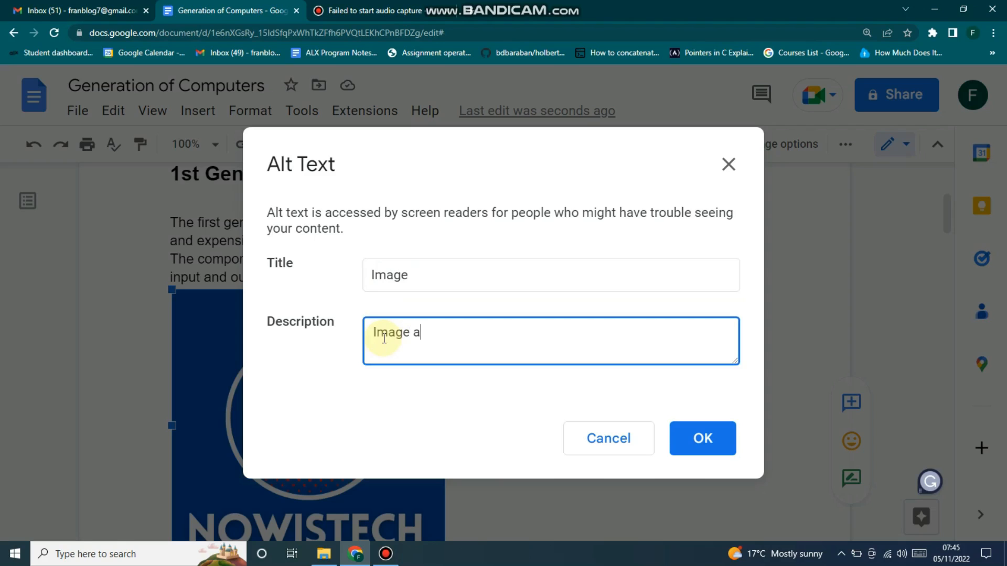
click(699, 432)
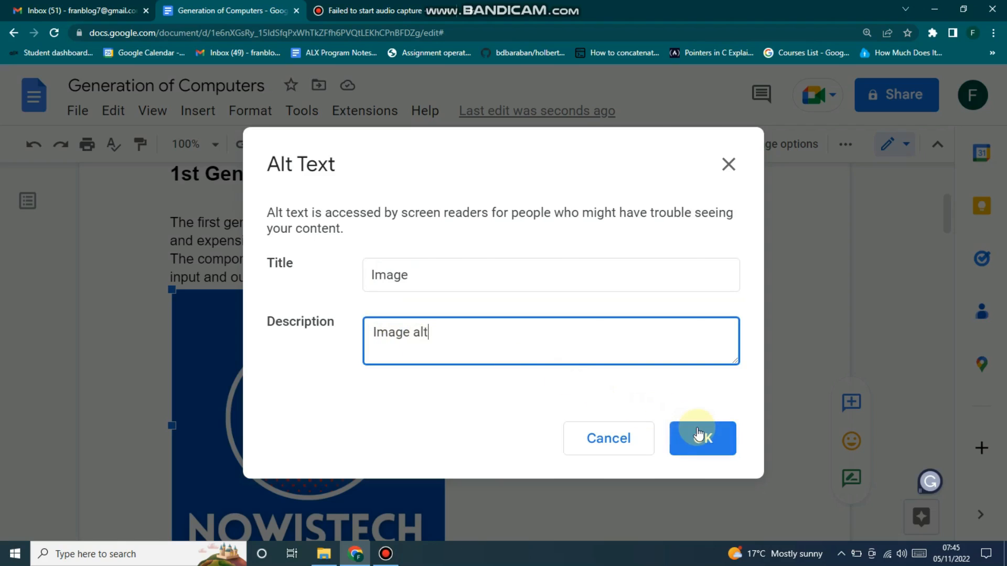
scroll(349, 371, down, 4)
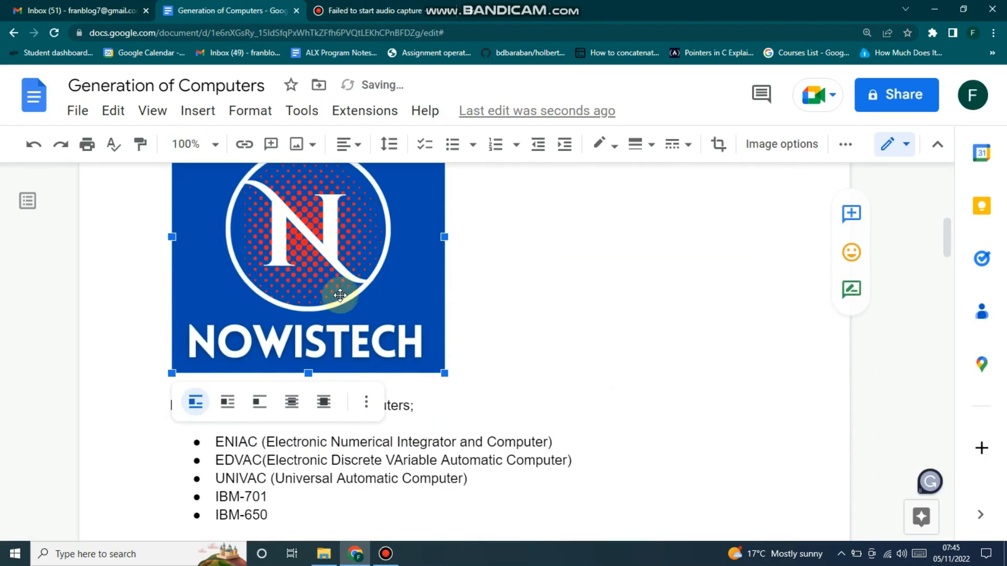
scroll(332, 292, up, 2)
right_click(327, 273)
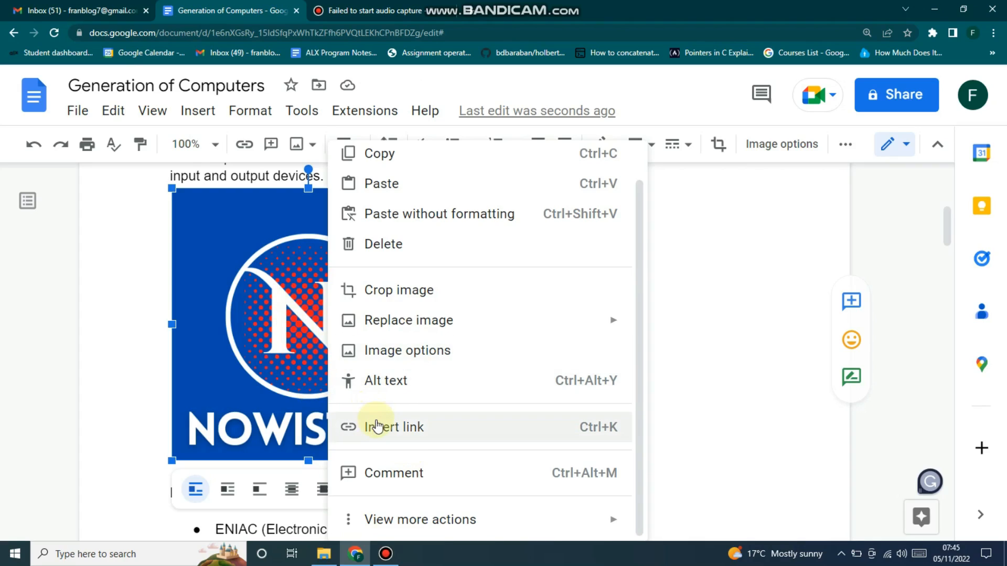
click(197, 116)
scroll(240, 337, down, 6)
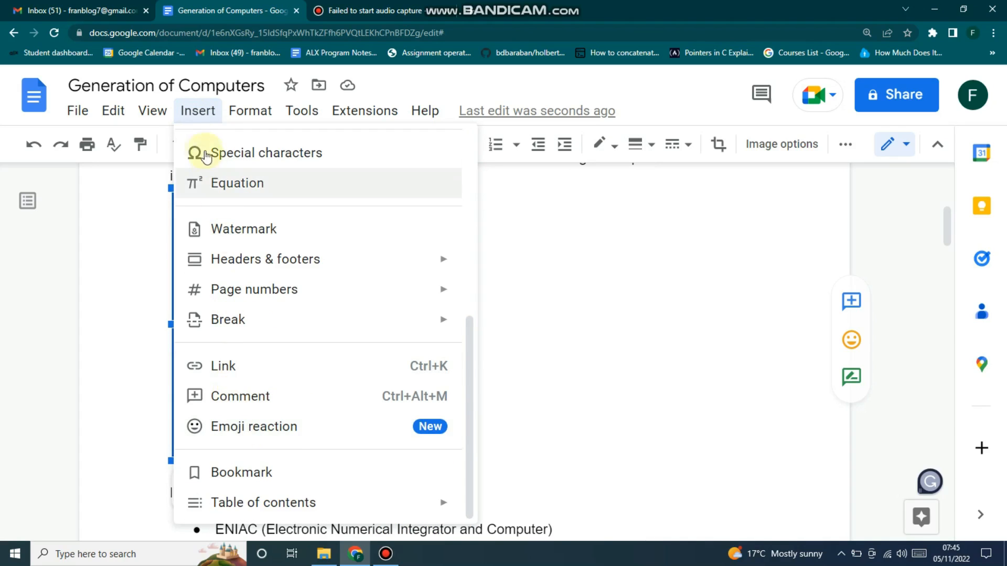
click(198, 111)
right_click(360, 281)
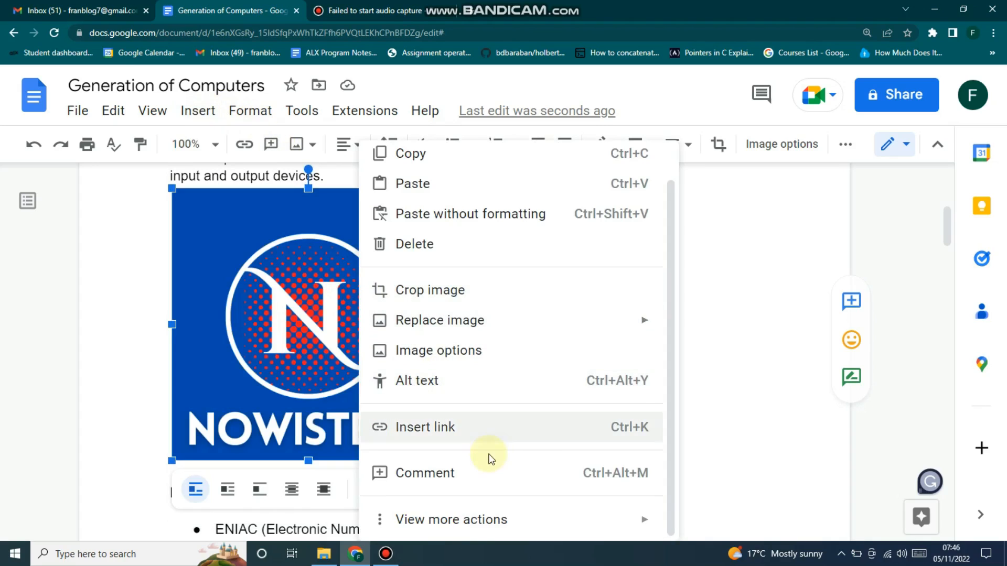
click(429, 429)
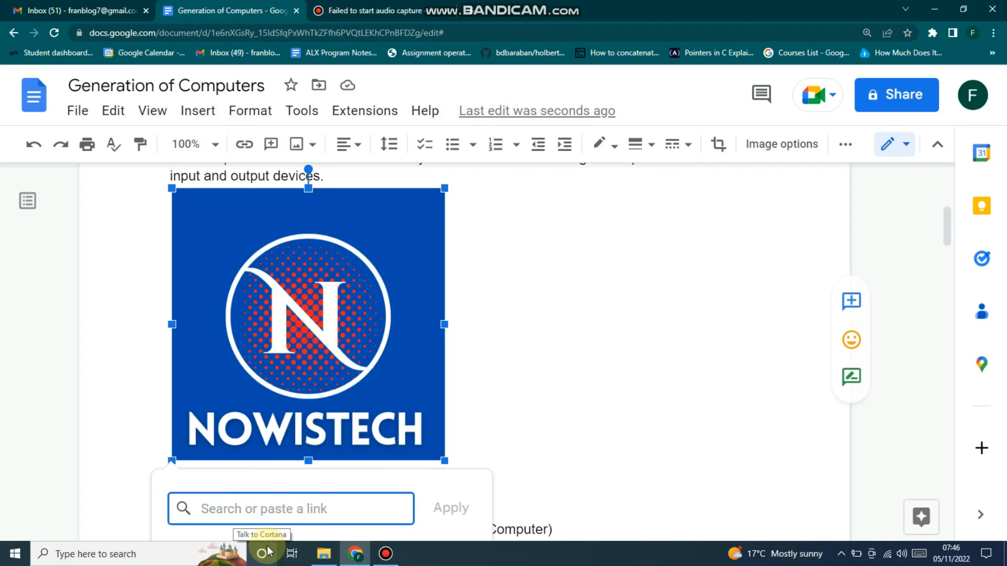
text(https://www.fcbarcelona.com/en/)
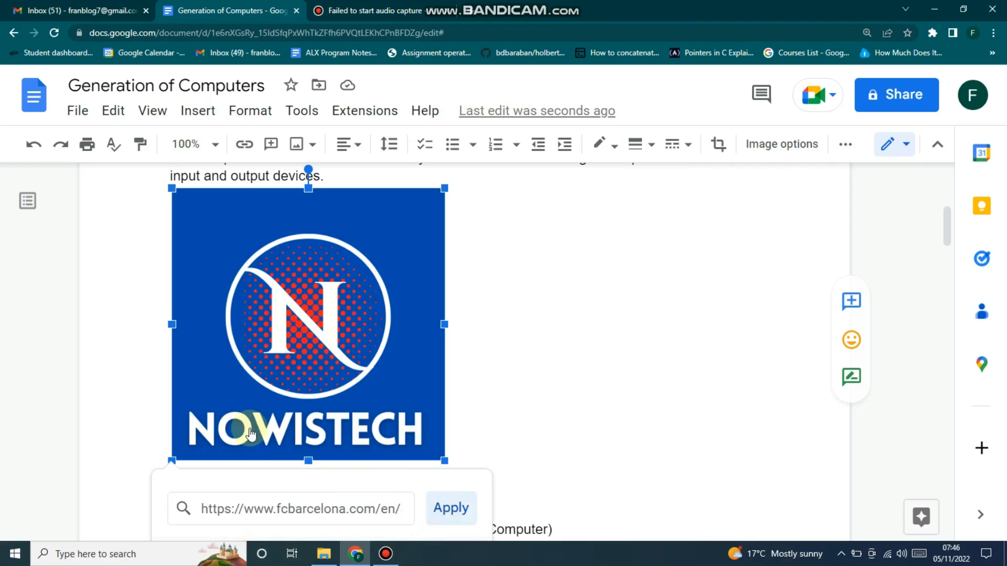
click(539, 292)
Select the linked Nowistech image and examine the preview of its web link, leaving the image deselected at the end.
scroll(524, 319, down, 6)
scroll(493, 346, up, 5)
click(326, 306)
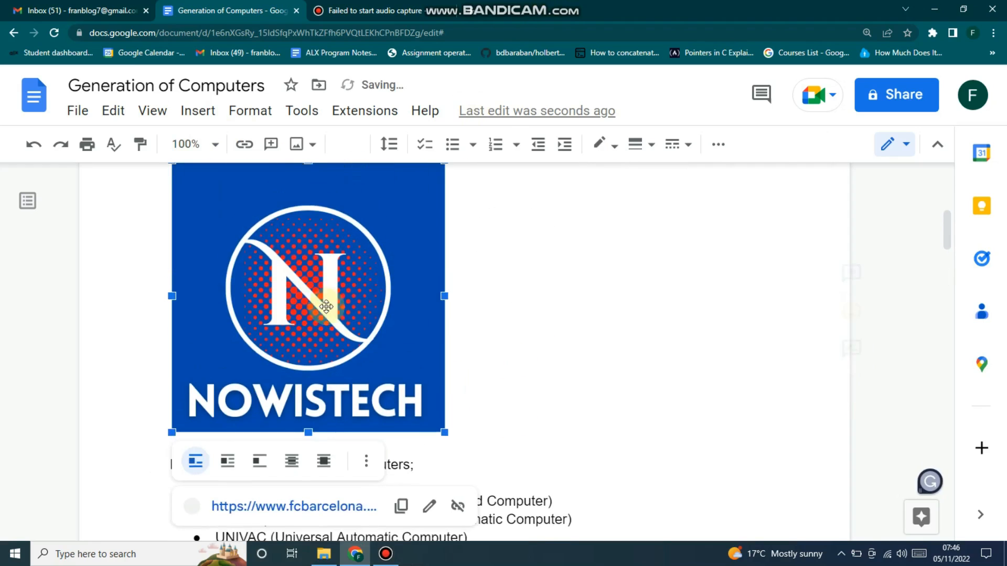
scroll(327, 307, down, 3)
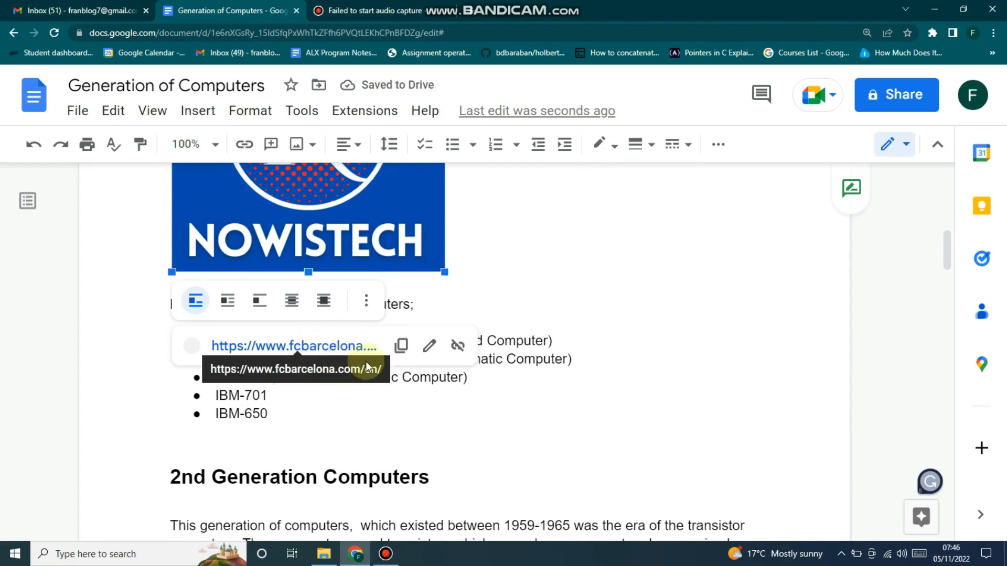
mouse_move(322, 360)
scroll(376, 338, down, 6)
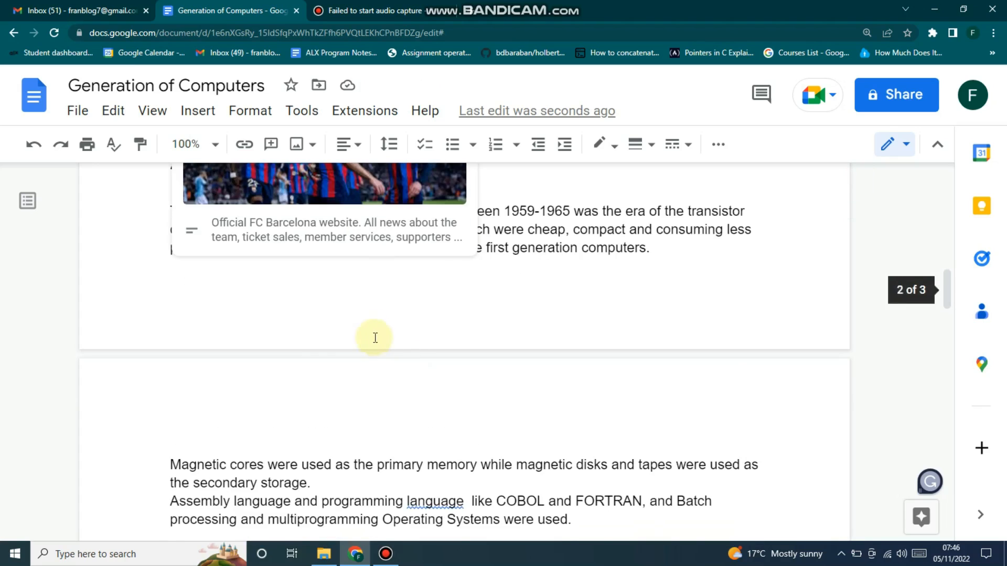
scroll(375, 338, up, 10)
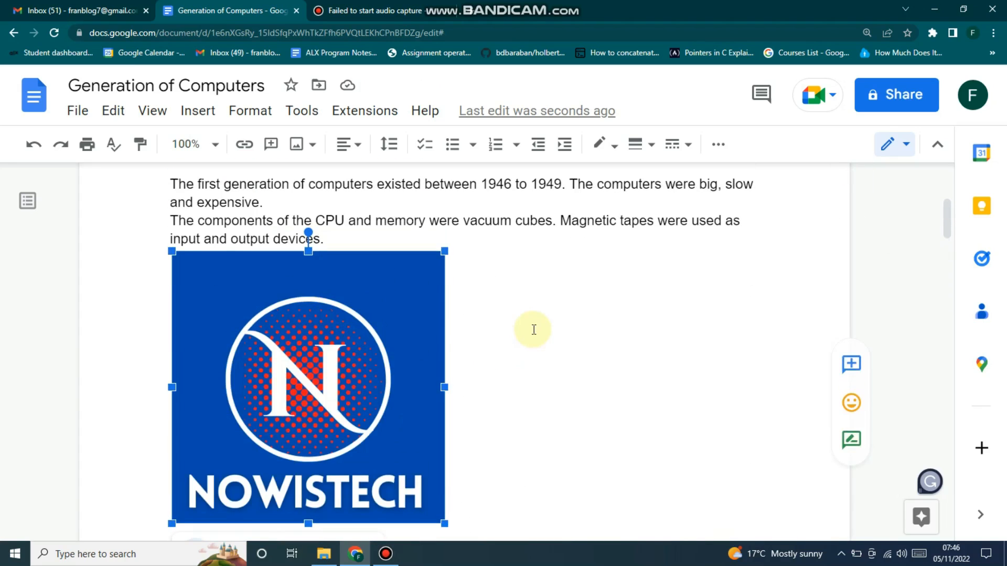
click(533, 329)
click(363, 394)
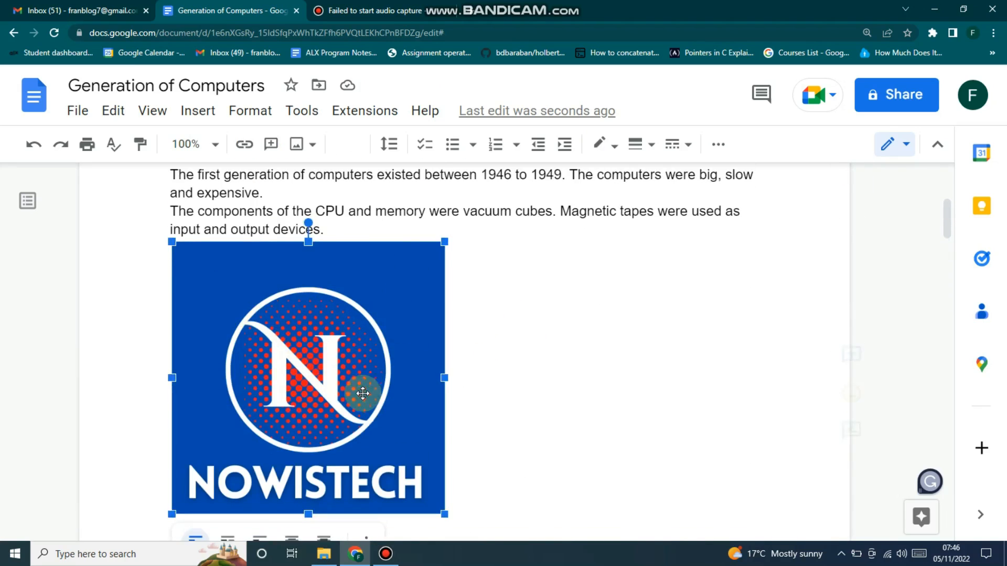
scroll(363, 394, down, 3)
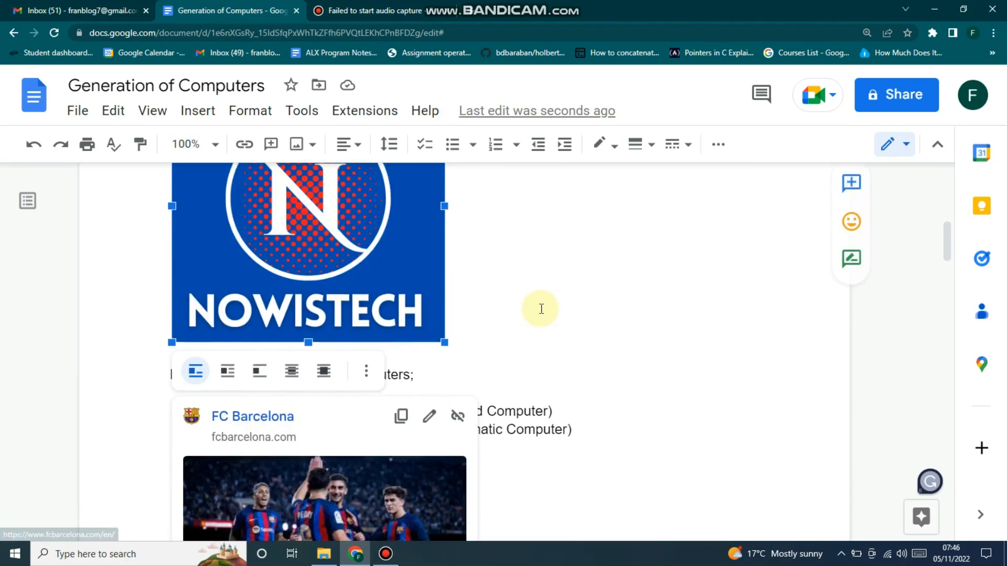
click(541, 308)
scroll(519, 310, up, 1)
scroll(556, 255, up, 1)
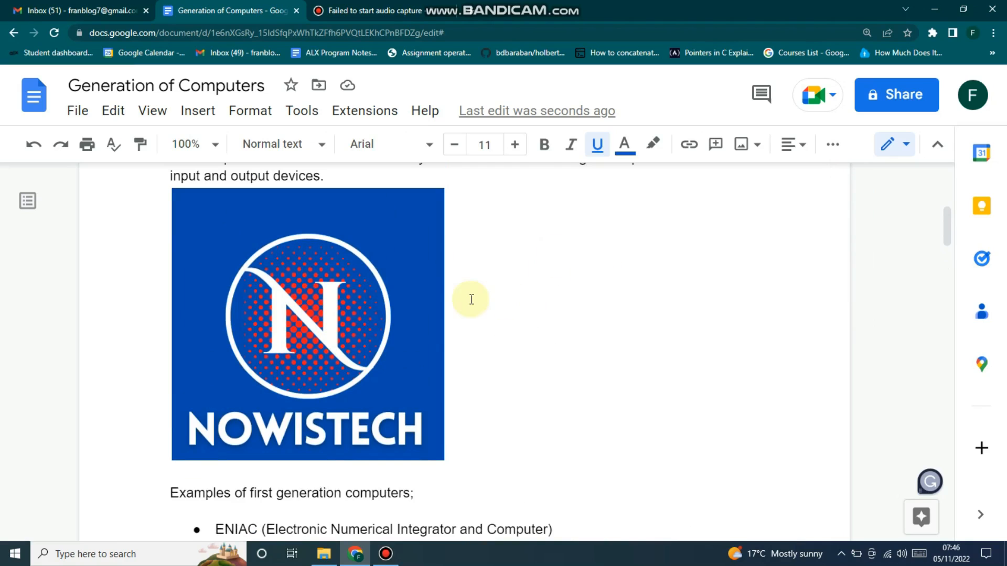
scroll(468, 296, down, 5)
scroll(488, 330, down, 3)
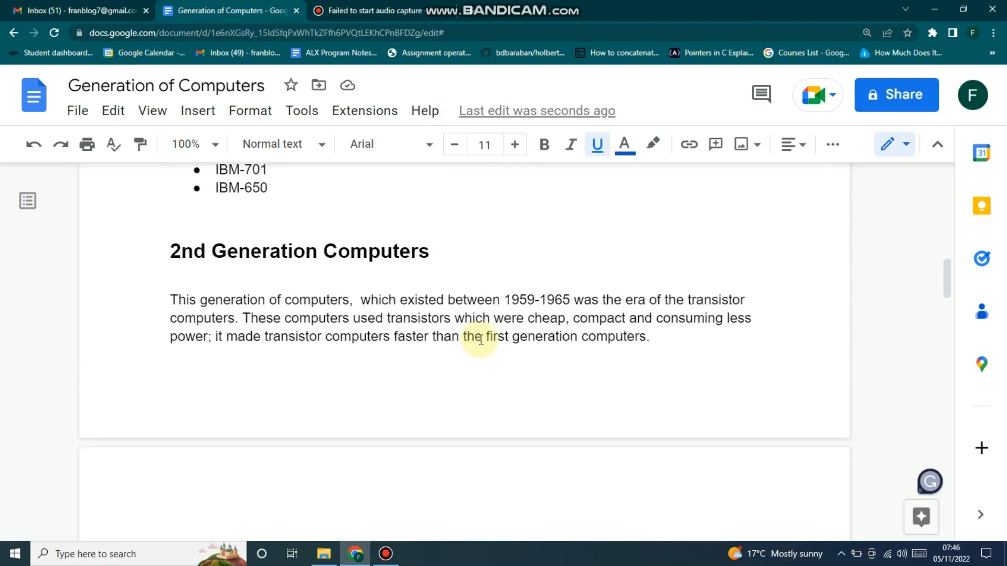
scroll(462, 283, up, 5)
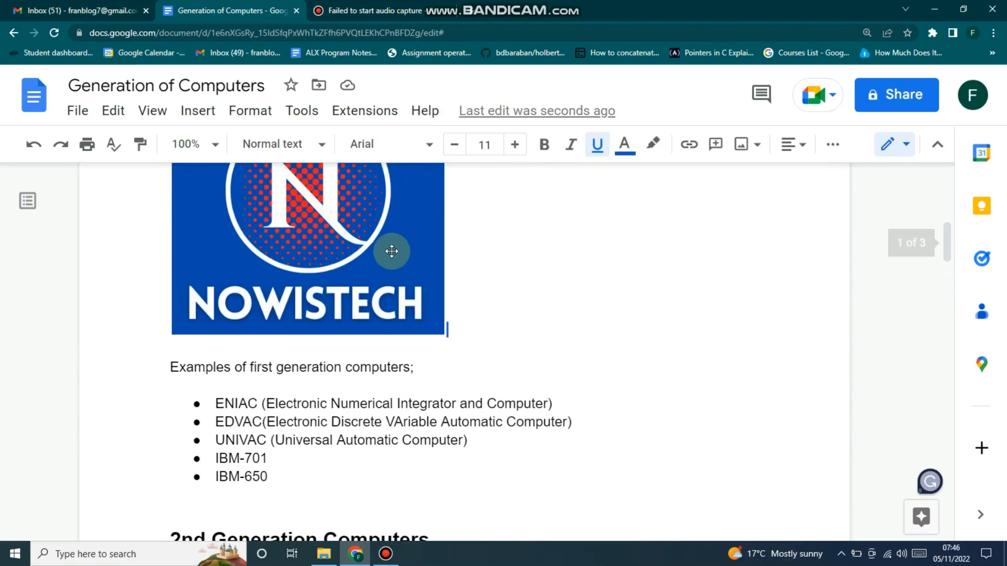
right_click(368, 233)
scroll(431, 455, down, 1)
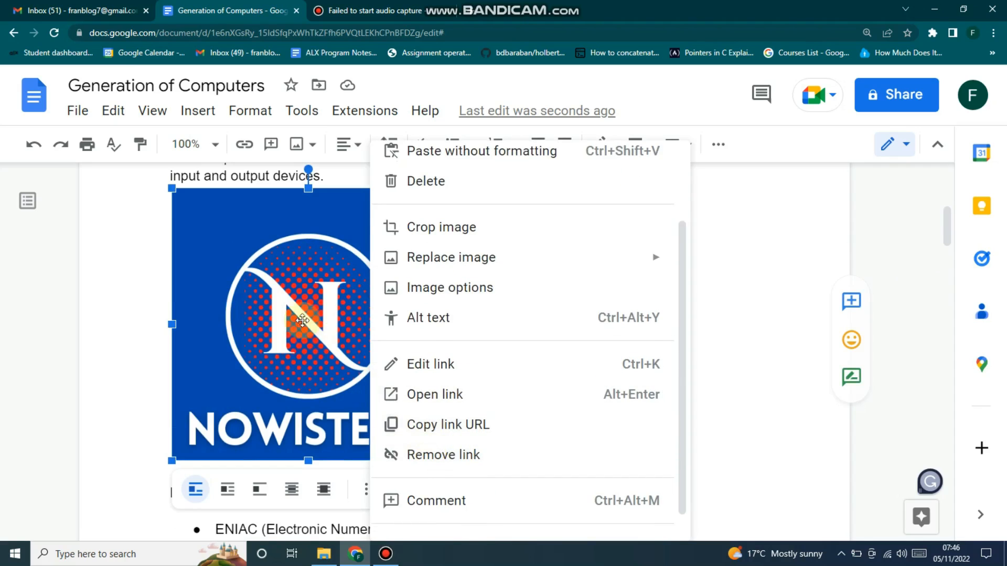
scroll(435, 451, down, 1)
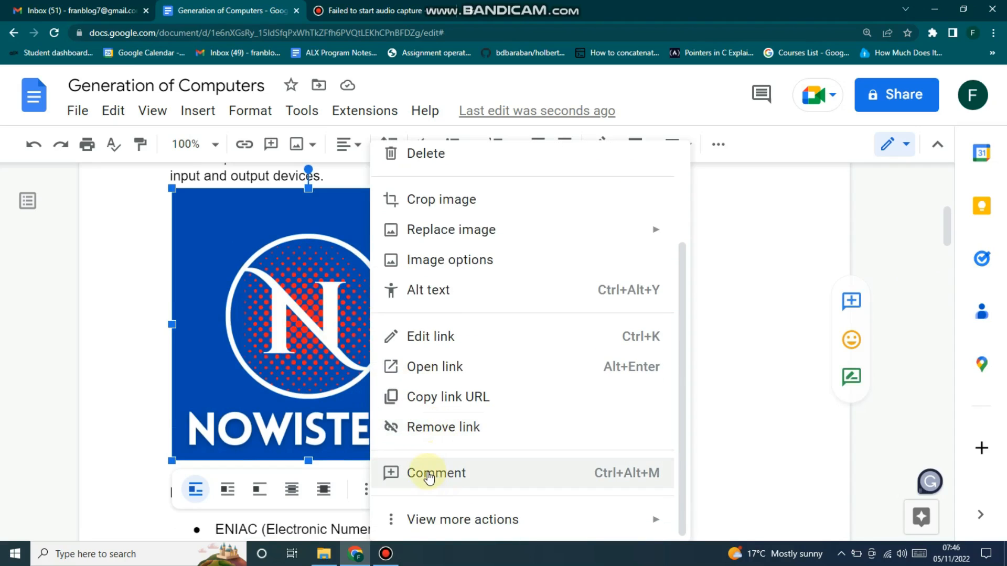
click(456, 459)
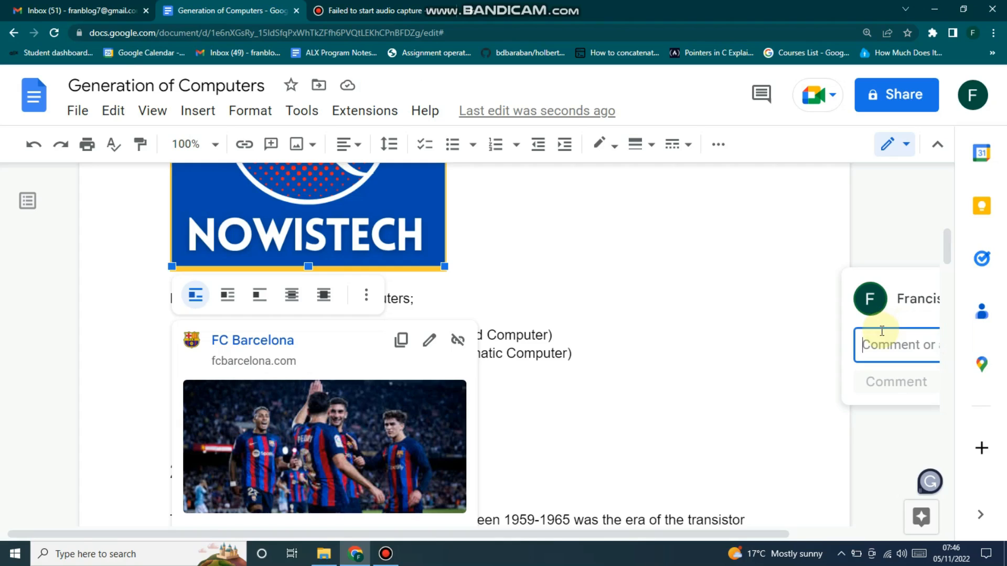
click(675, 292)
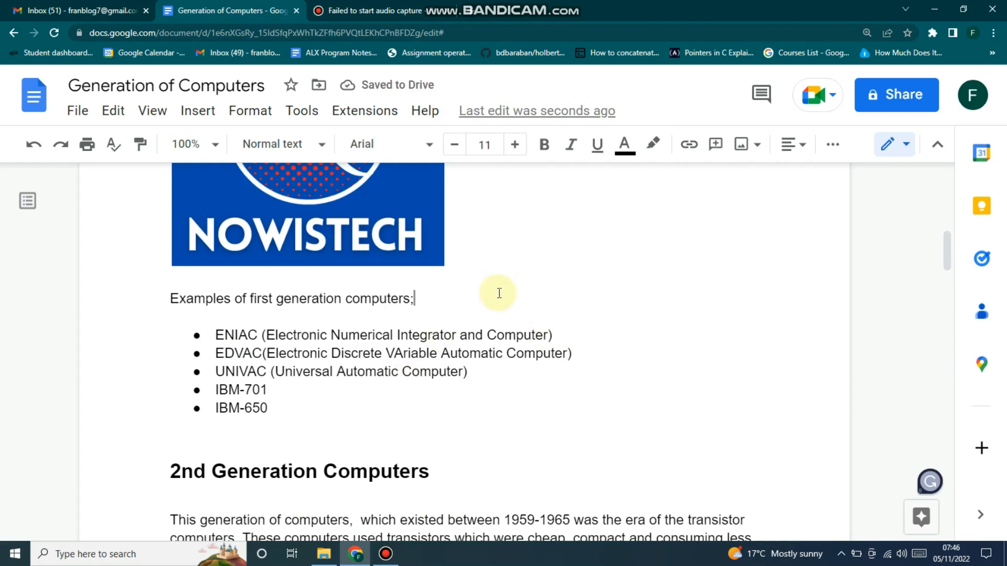
Examine the document's formatting commands and the full list of items that can be inserted.
click(250, 111)
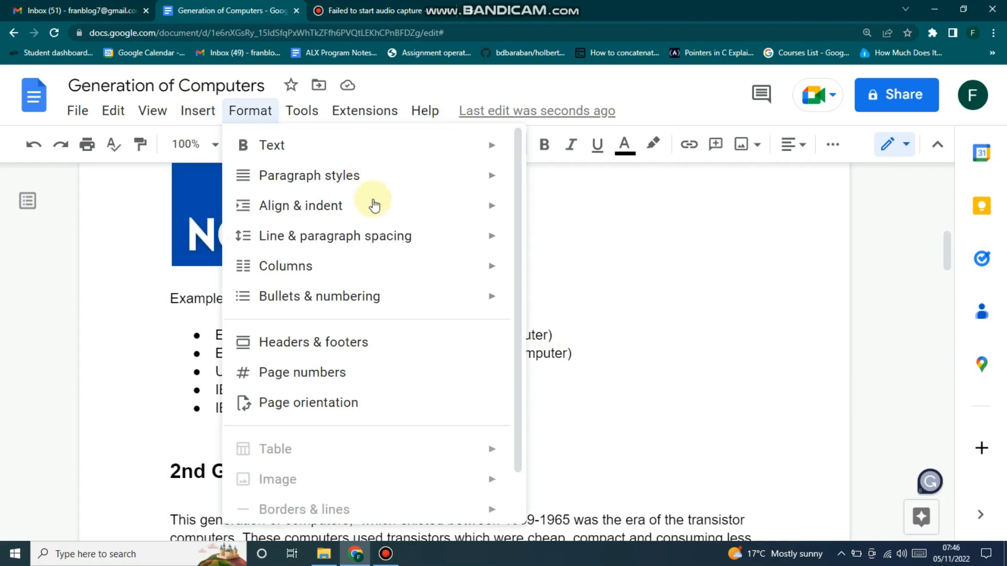
click(202, 113)
click(201, 112)
scroll(279, 228, up, 6)
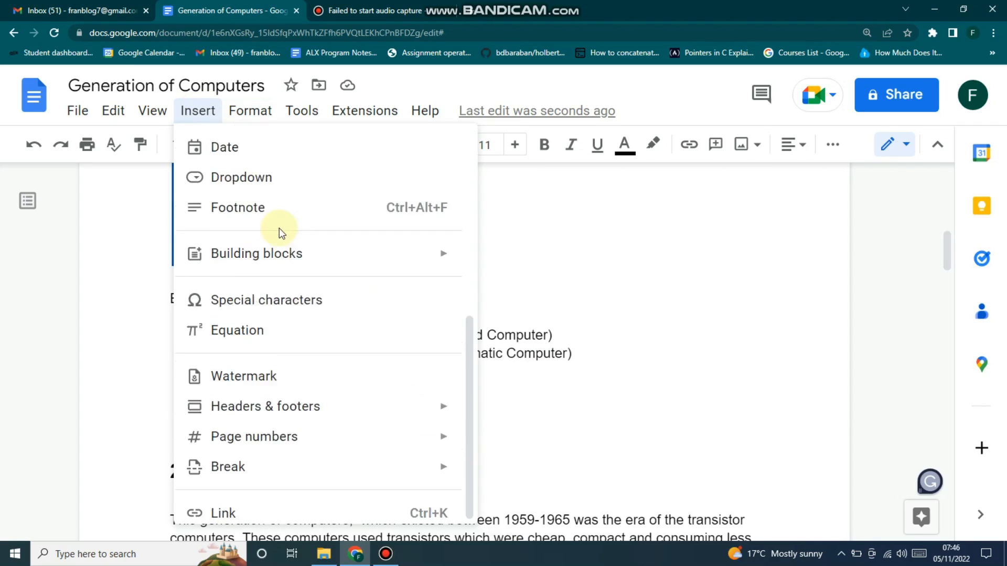
mouse_move(338, 173)
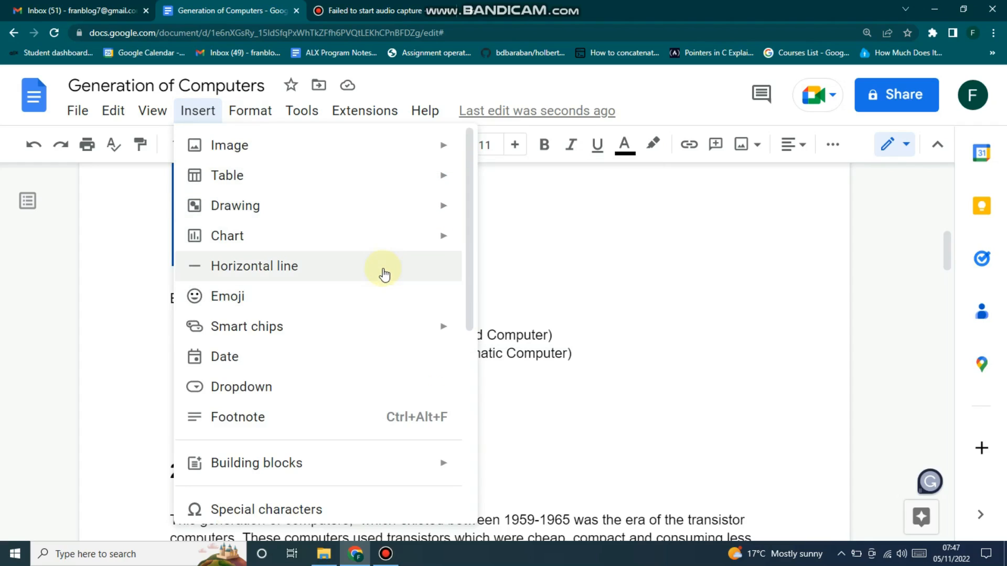
scroll(387, 405, down, 5)
scroll(532, 382, down, 5)
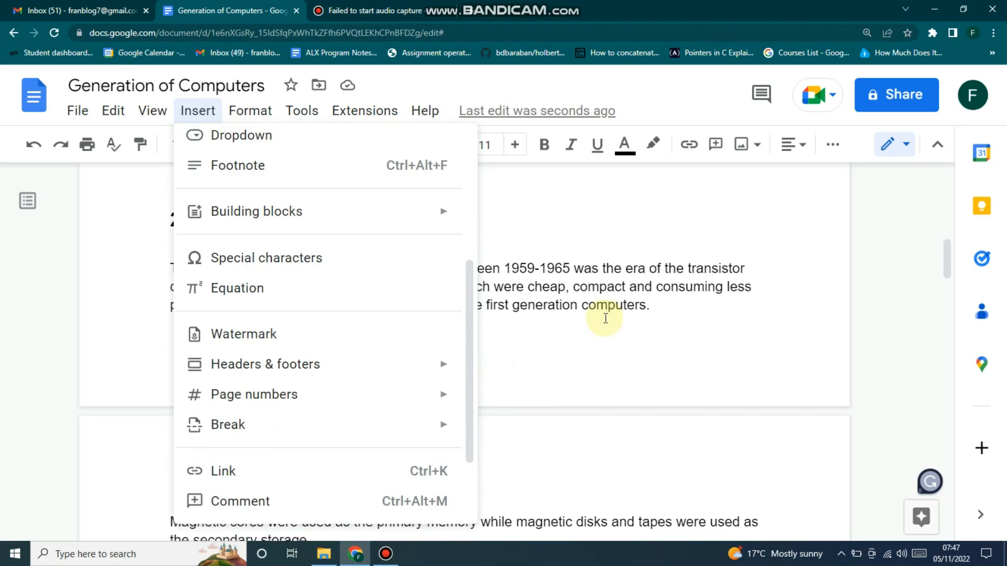
click(605, 319)
Look through the document between the Nowistech image and the third-generation section for text suitable for a link.
scroll(460, 331, down, 4)
scroll(456, 336, up, 5)
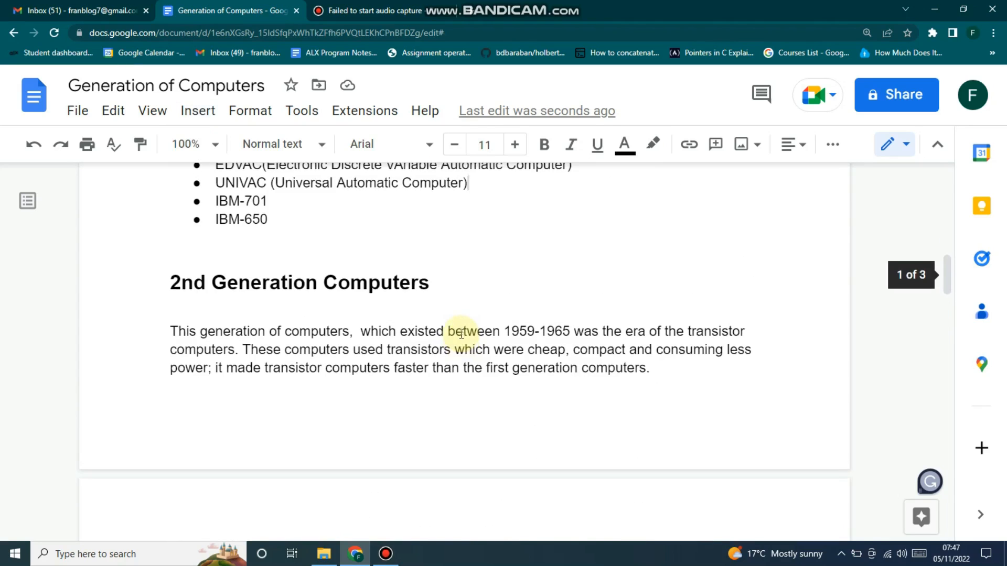
scroll(461, 334, down, 5)
scroll(341, 392, down, 2)
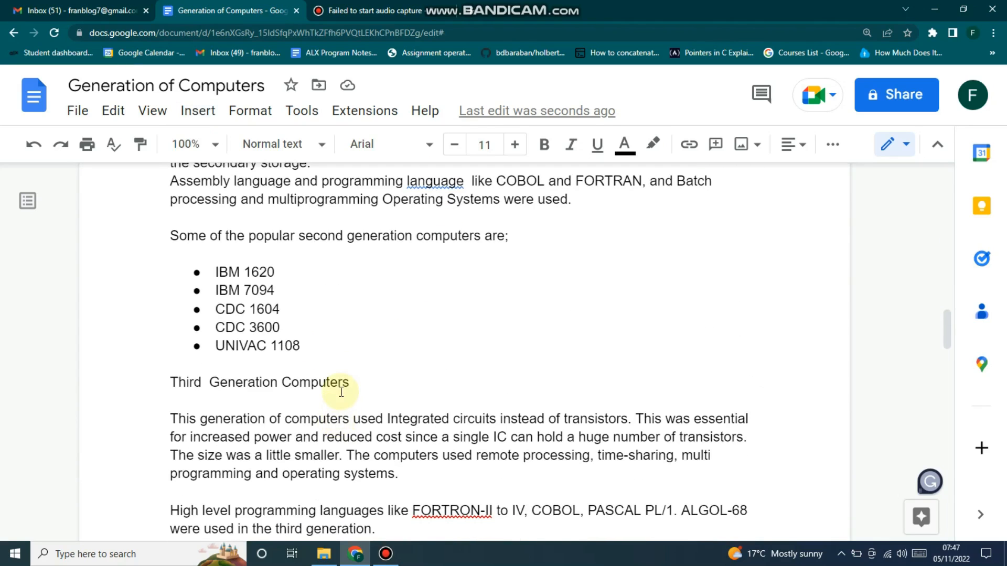
scroll(454, 409, up, 5)
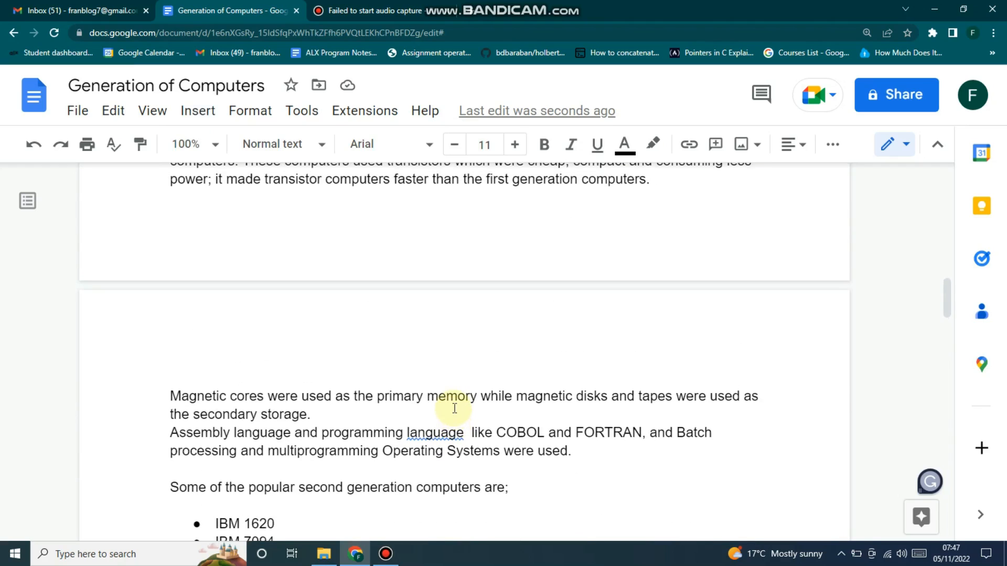
scroll(427, 315, up, 4)
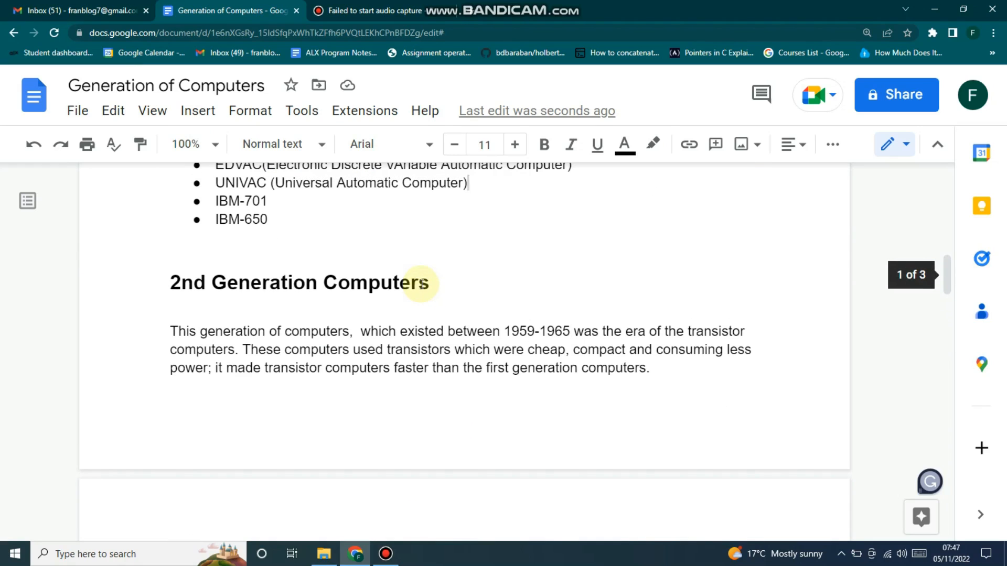
scroll(421, 283, up, 7)
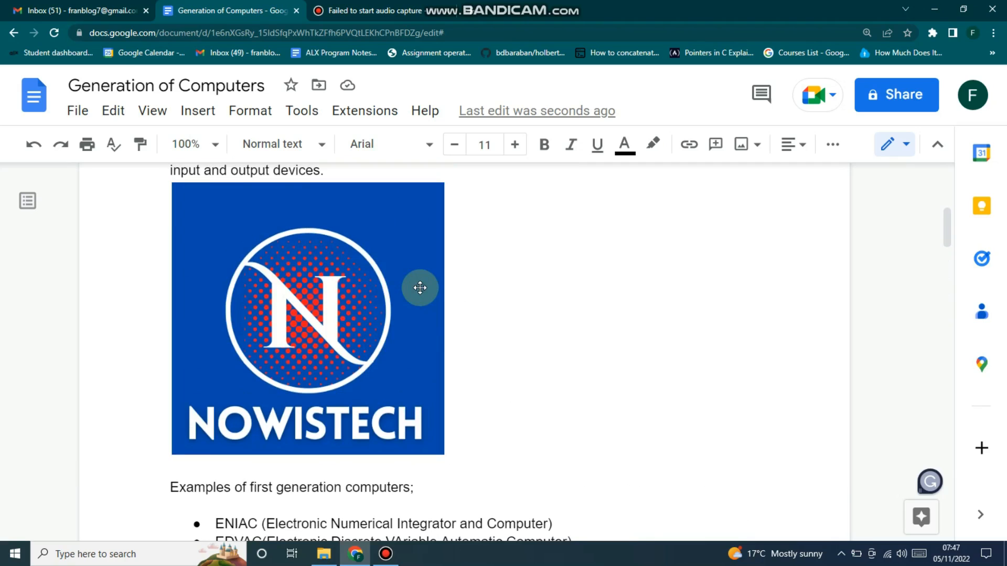
scroll(425, 304, up, 5)
scroll(441, 311, down, 12)
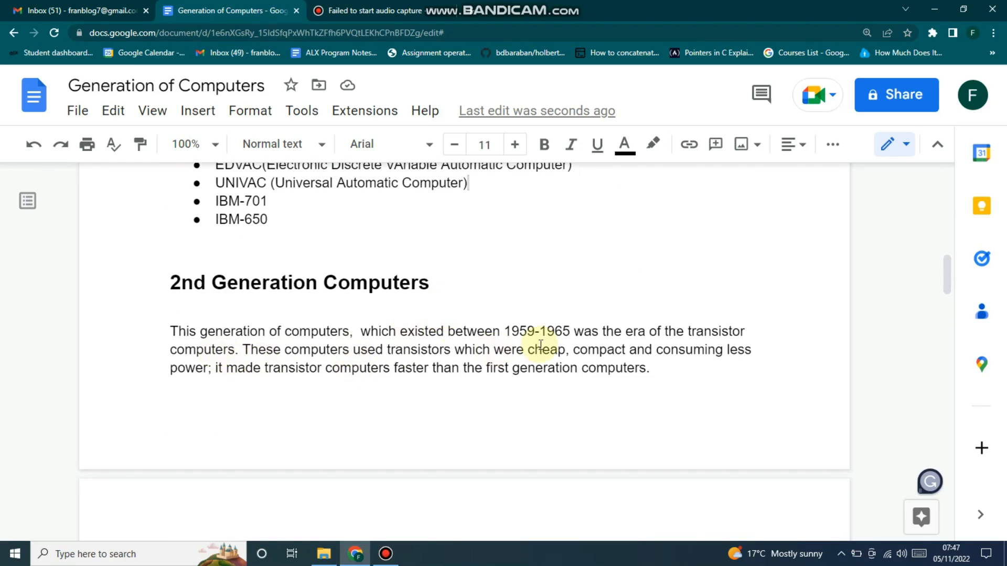
Copy the word FORTRAN from the second-generation text and search the web for it in a new browser tab.
scroll(577, 322, down, 6)
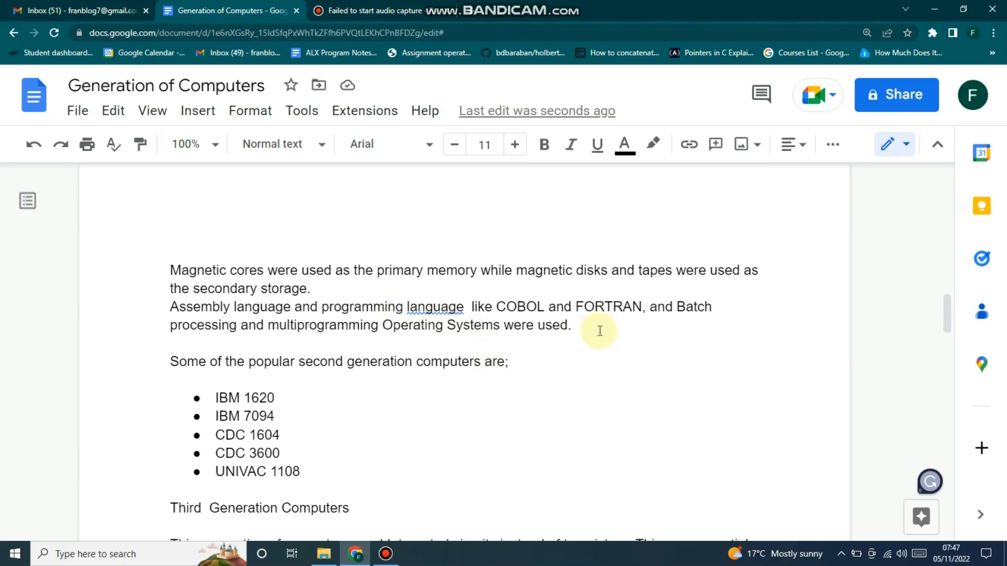
drag(576, 303, 637, 308)
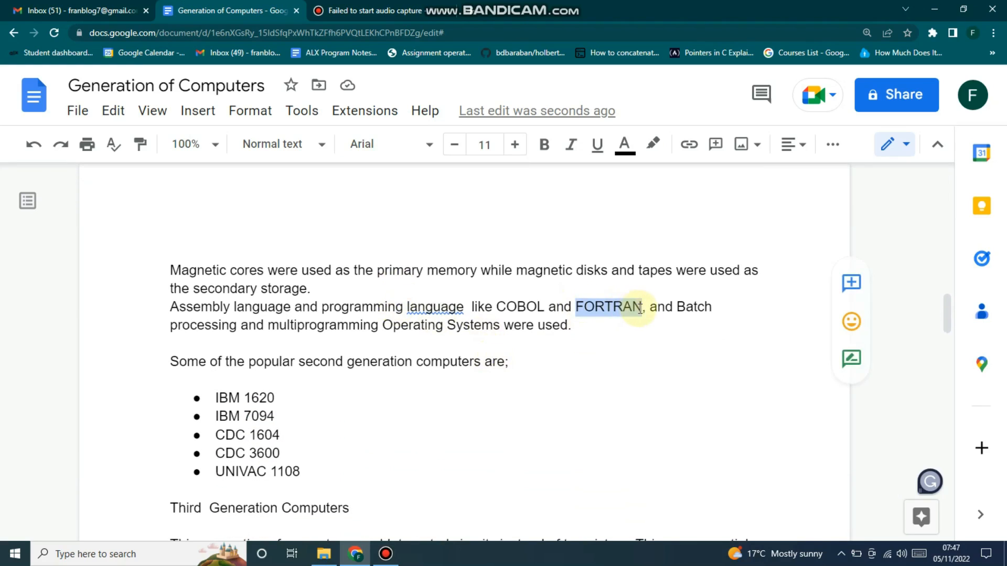
right_click(640, 308)
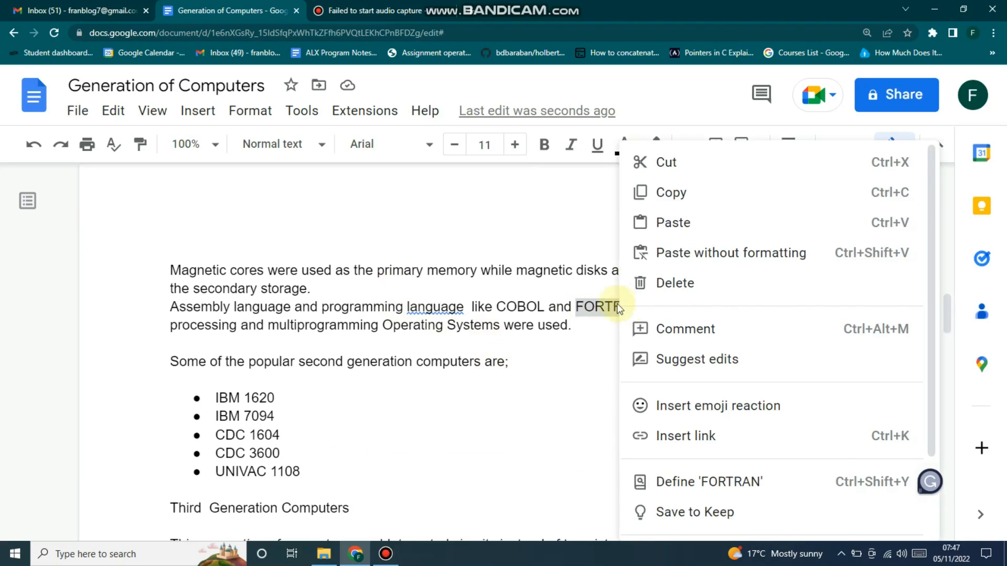
click(662, 194)
click(468, 13)
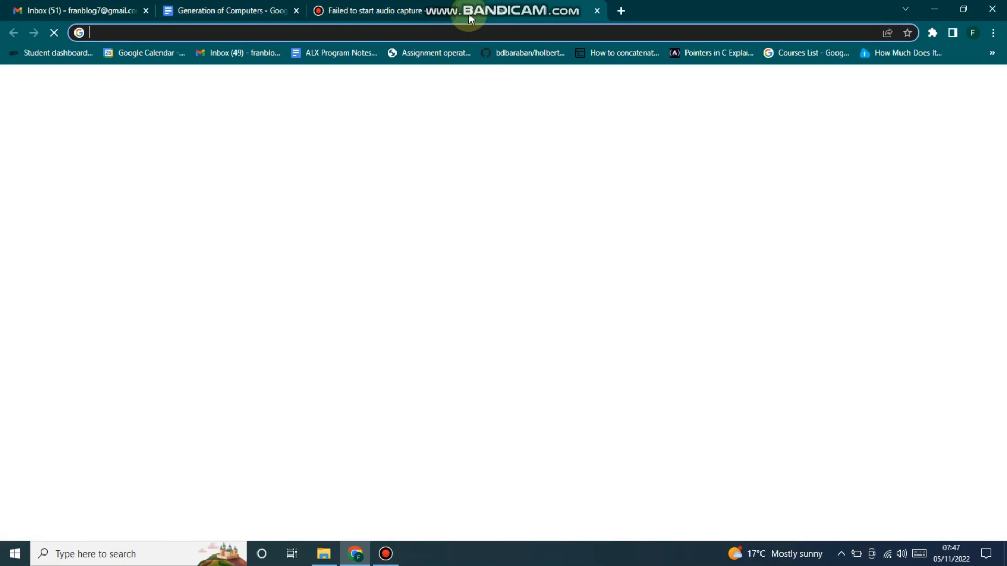
key(ctrl+v)
key(Return)
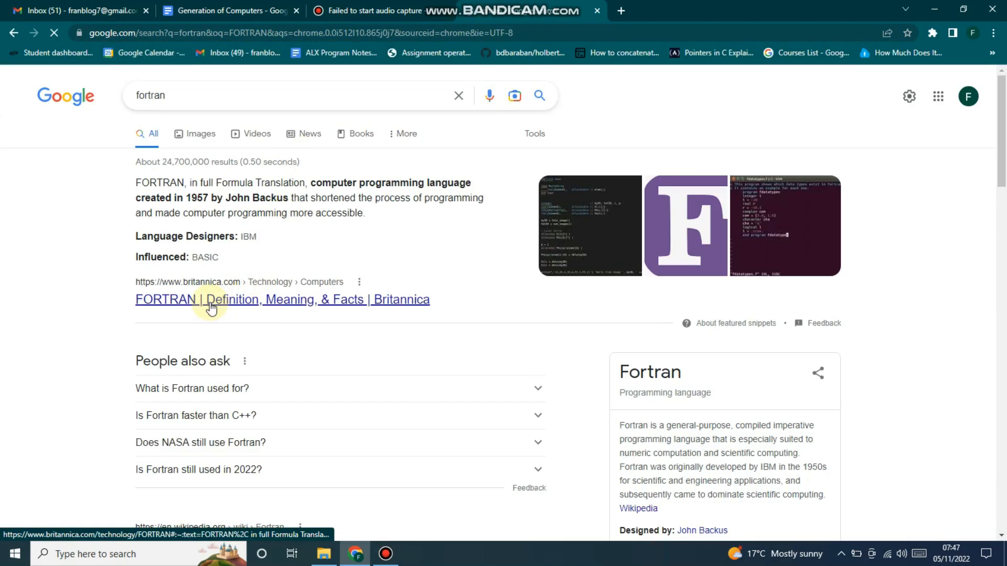
Open the Britannica article on FORTRAN from the search results and copy its web address.
click(212, 308)
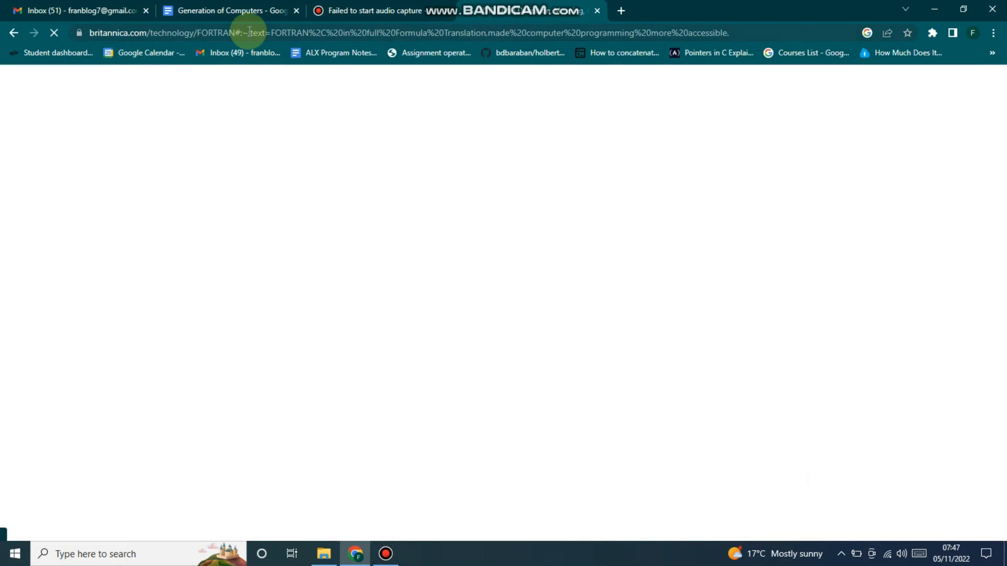
right_click(248, 30)
click(280, 100)
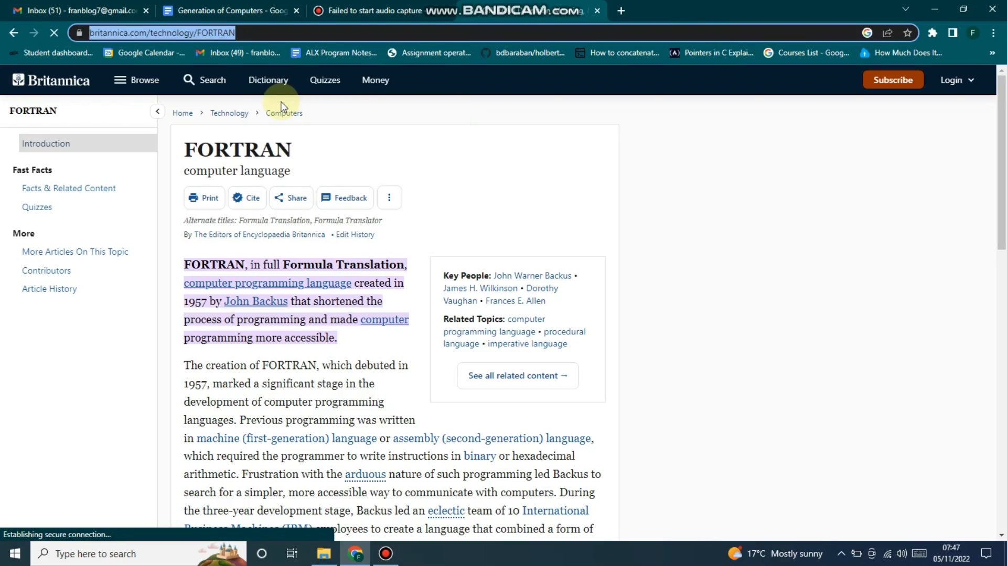
click(223, 13)
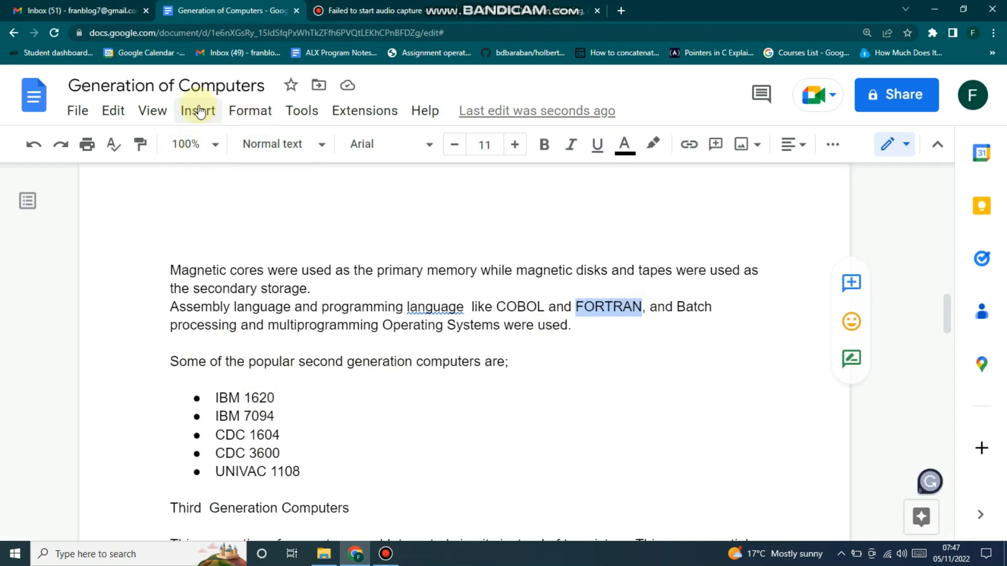
click(689, 147)
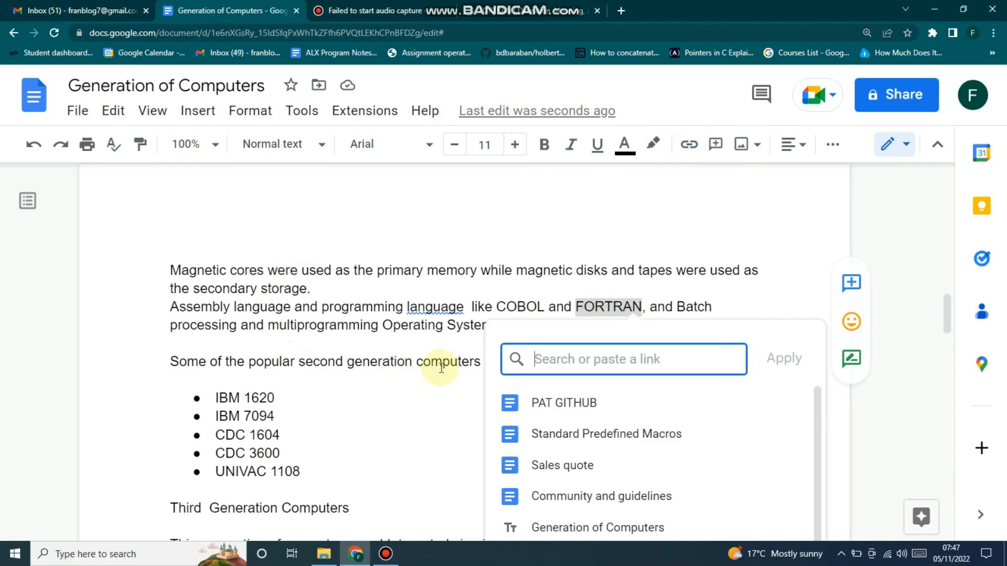
key(ctrl+v)
click(786, 358)
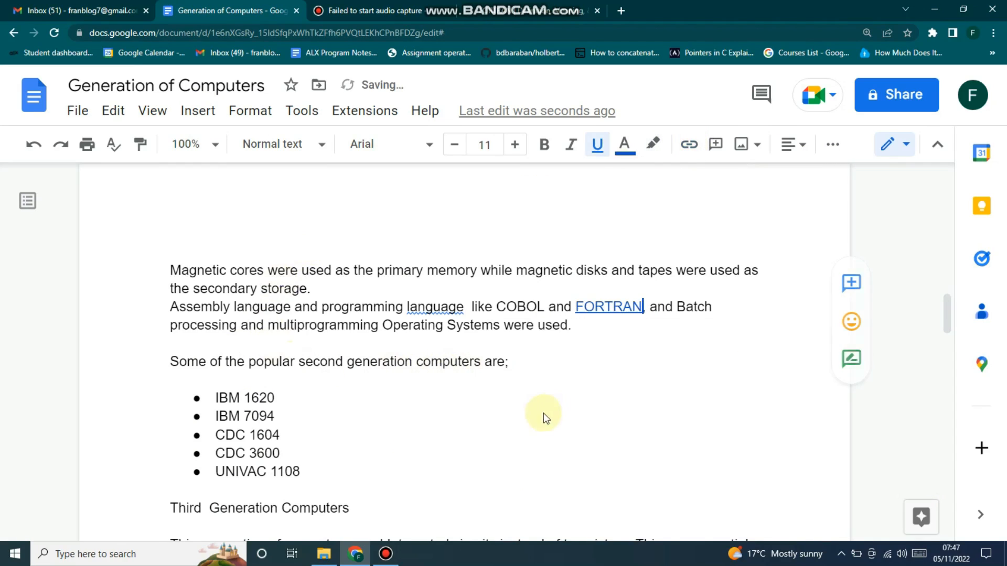
click(604, 379)
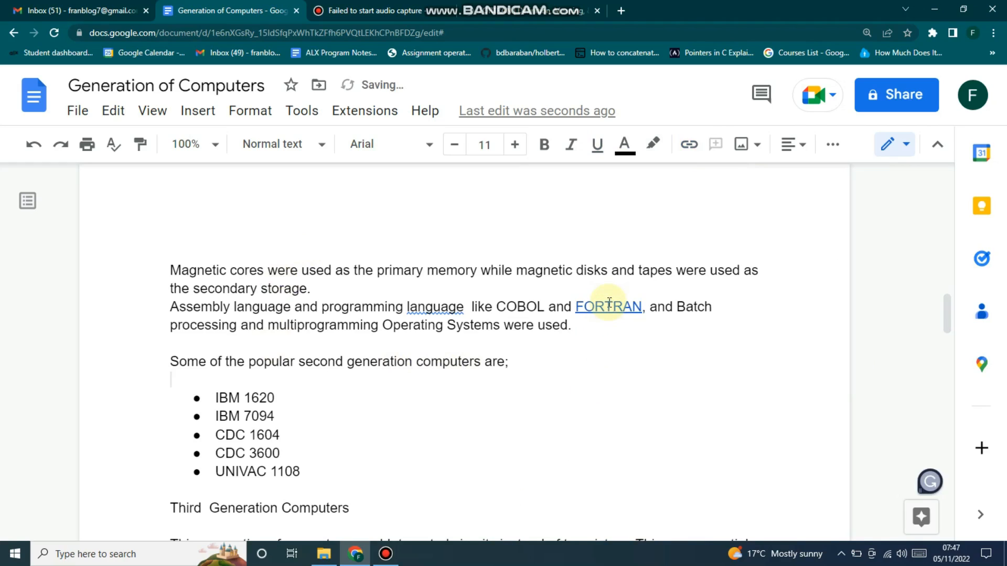
click(589, 305)
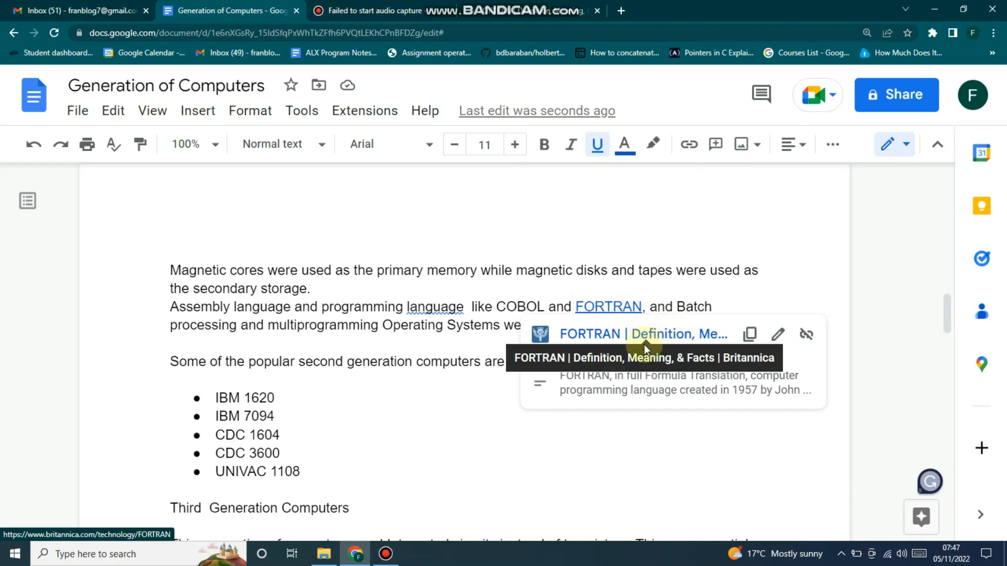
click(493, 407)
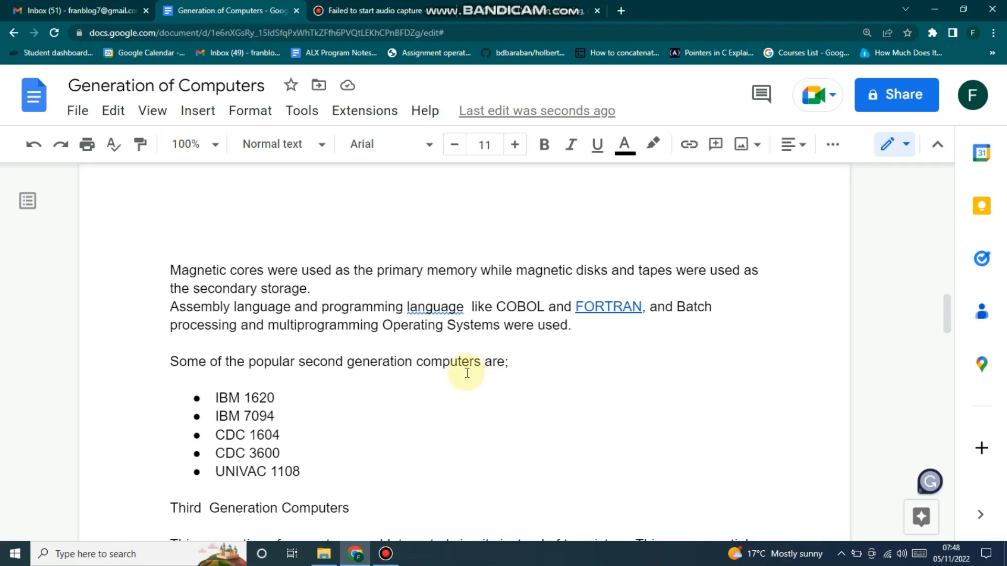
scroll(446, 375, down, 5)
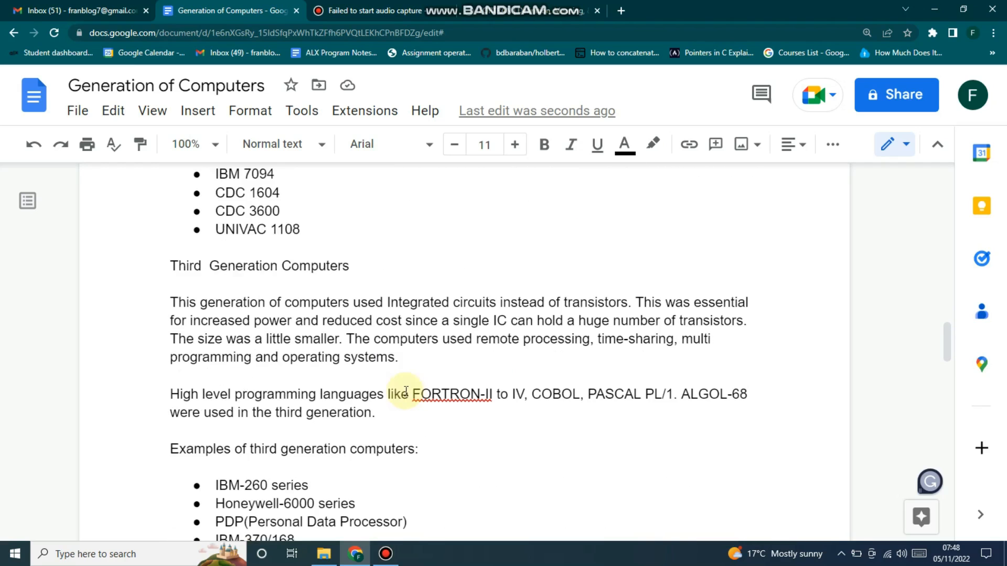
scroll(370, 372, up, 5)
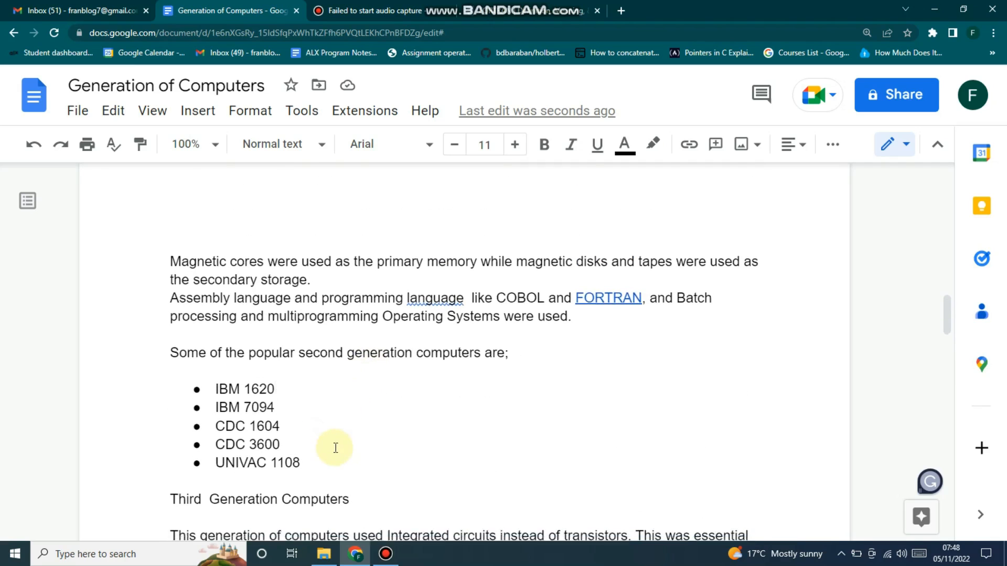
scroll(367, 398, up, 8)
scroll(377, 344, down, 8)
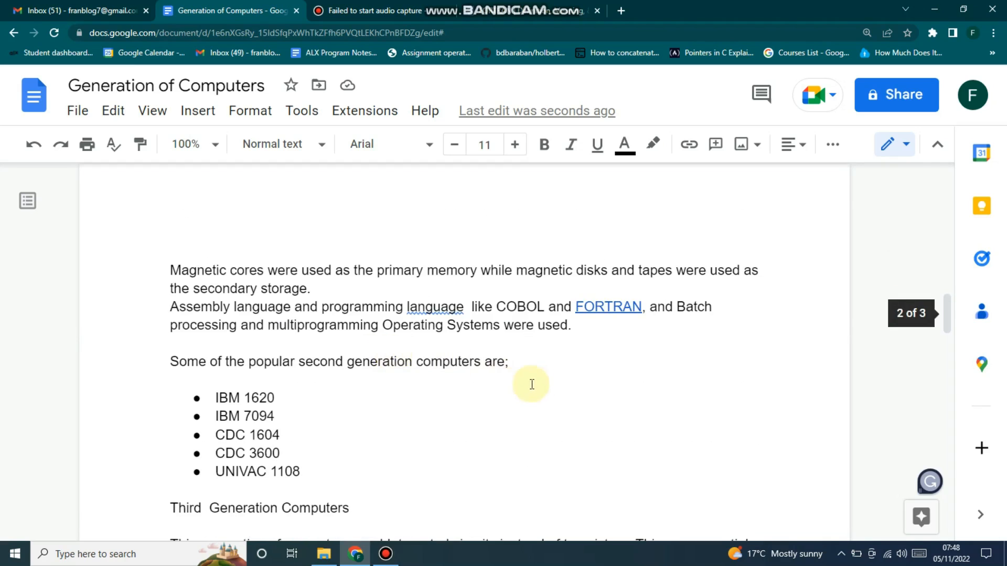
Add an empty paragraph after the sentence ending "multiprogramming Operating Systems were used." and start a new drawing there.
click(716, 306)
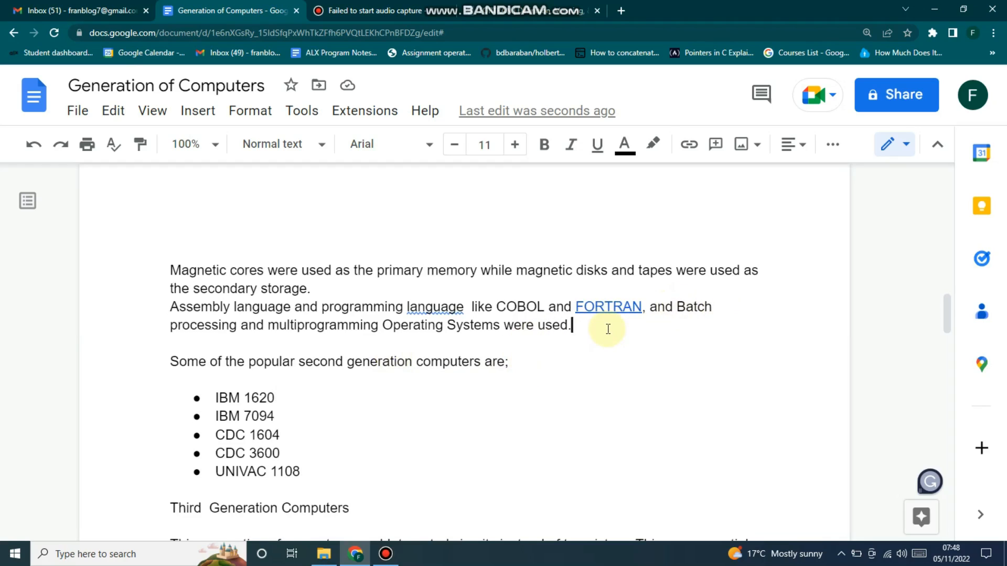
key(Return)
key(Return)
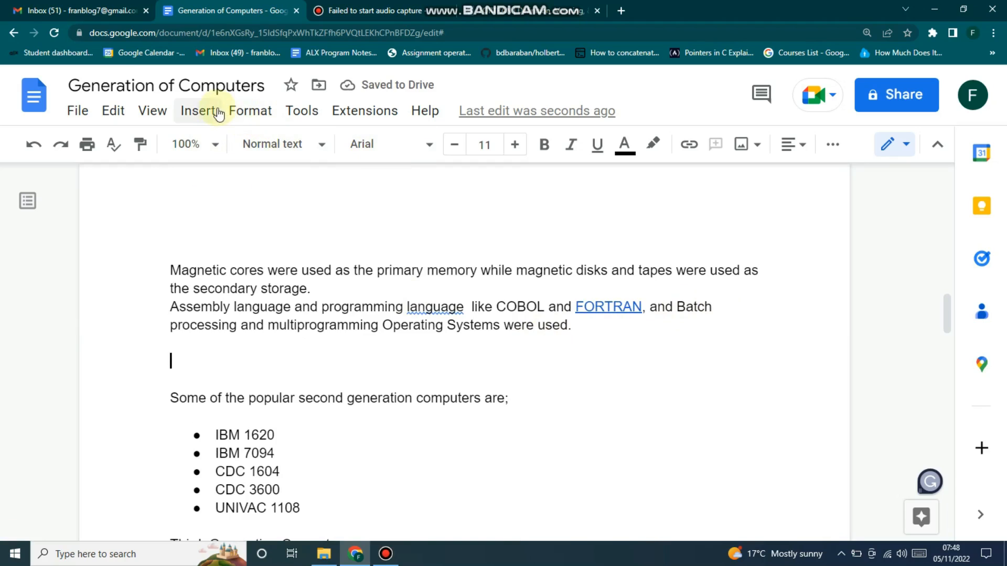
click(200, 110)
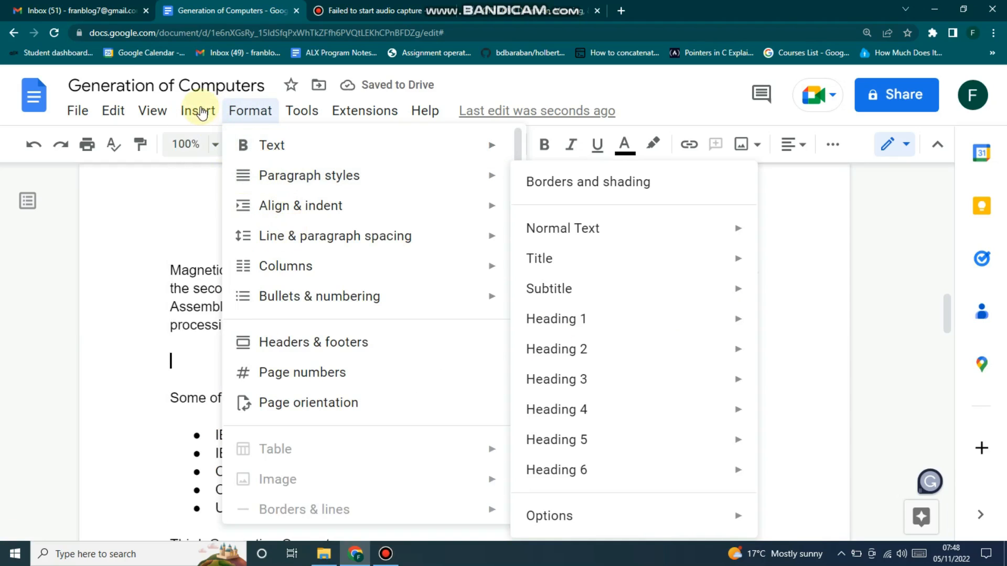
click(200, 111)
click(200, 111)
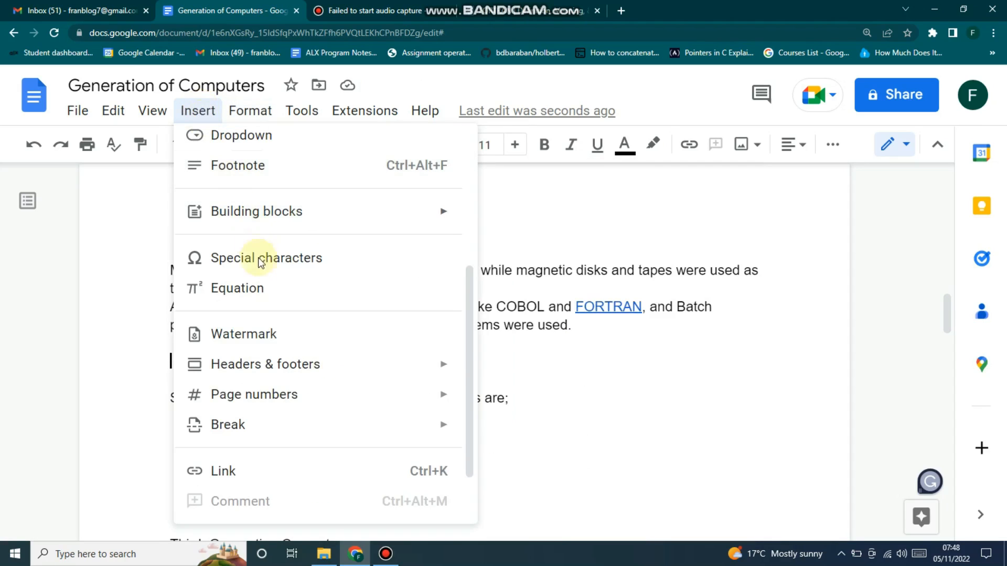
scroll(296, 222, up, 5)
mouse_move(441, 206)
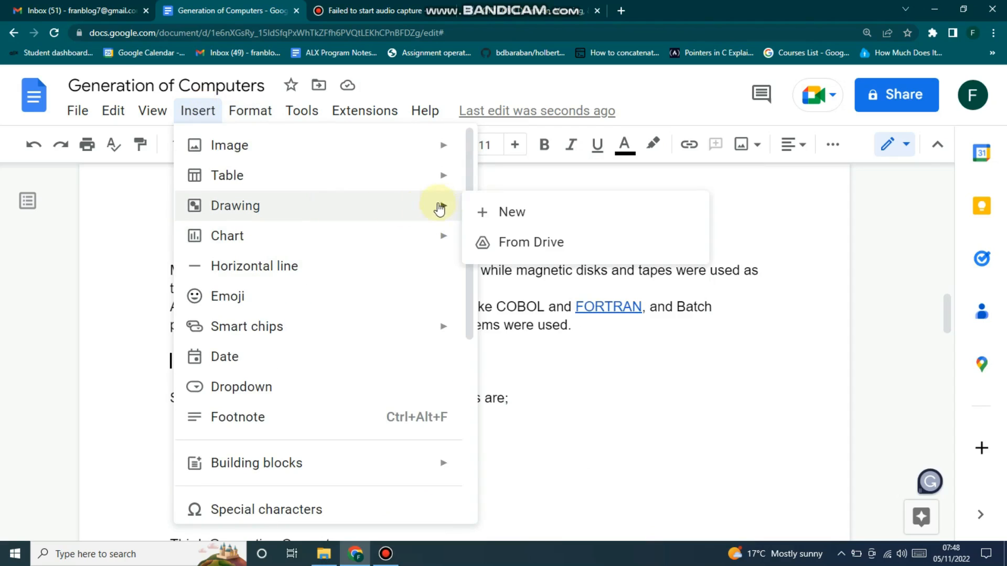
click(517, 212)
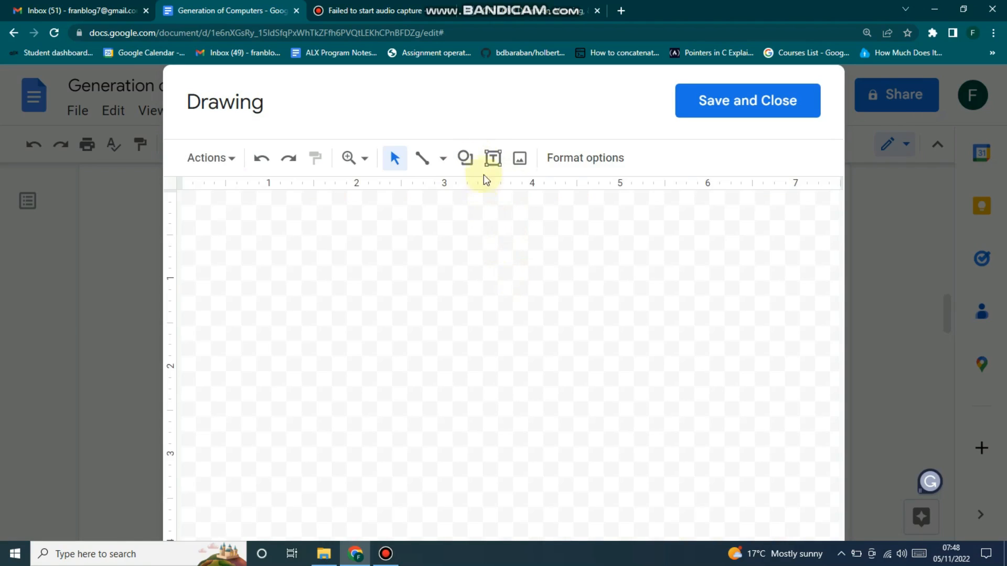
Draw a rounded rectangle about 3.9 inches wide and 0.9 inches high near the upper edge of the drawing canvas.
click(469, 158)
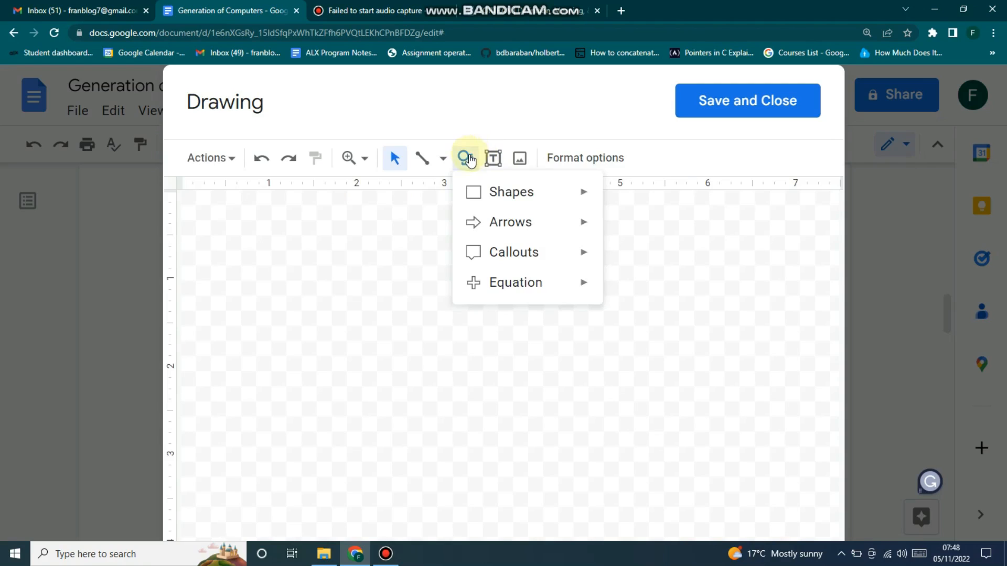
mouse_move(592, 199)
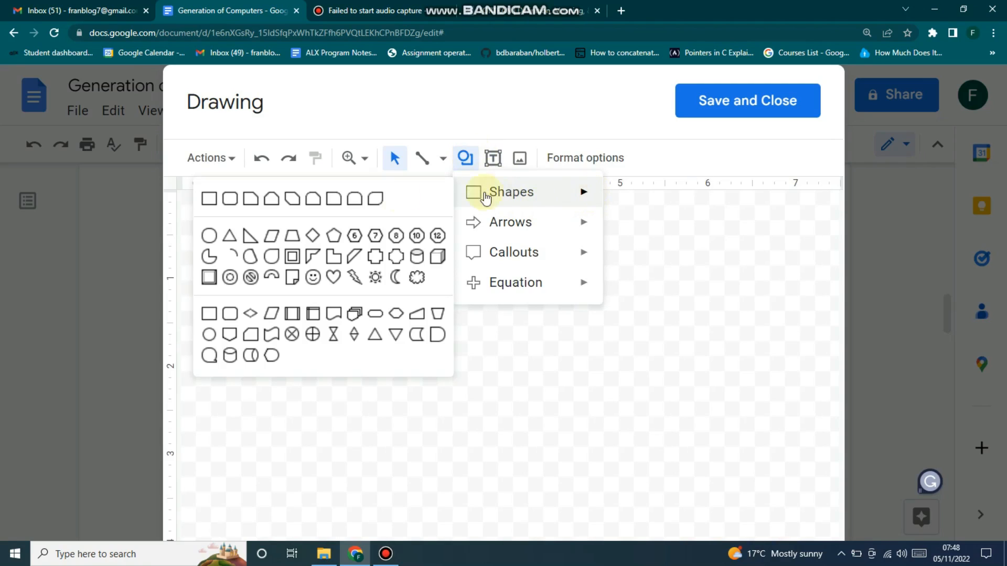
click(228, 201)
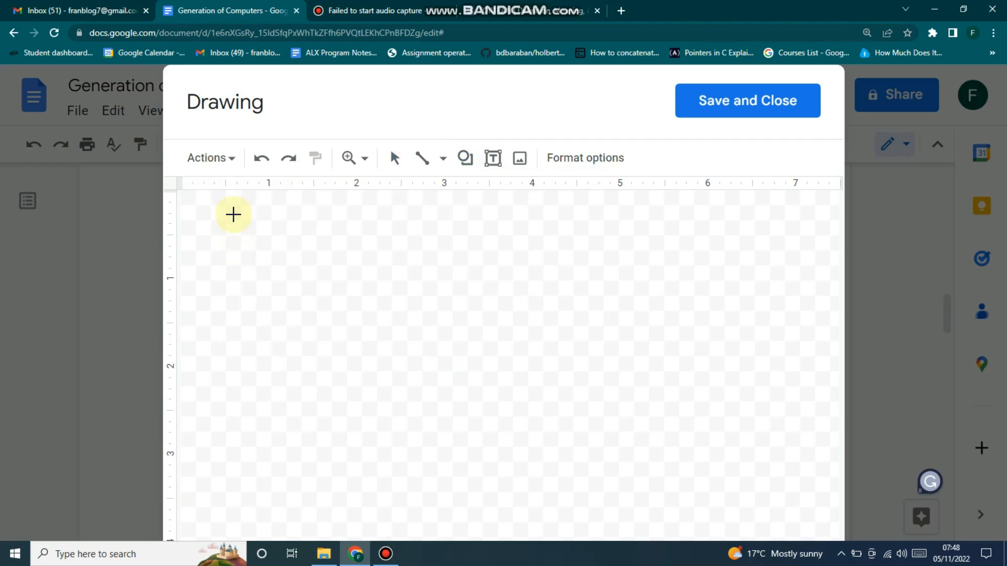
drag(233, 214, 574, 292)
Add a text box inside the rounded rectangle containing the text "Click here to learn more".
click(492, 159)
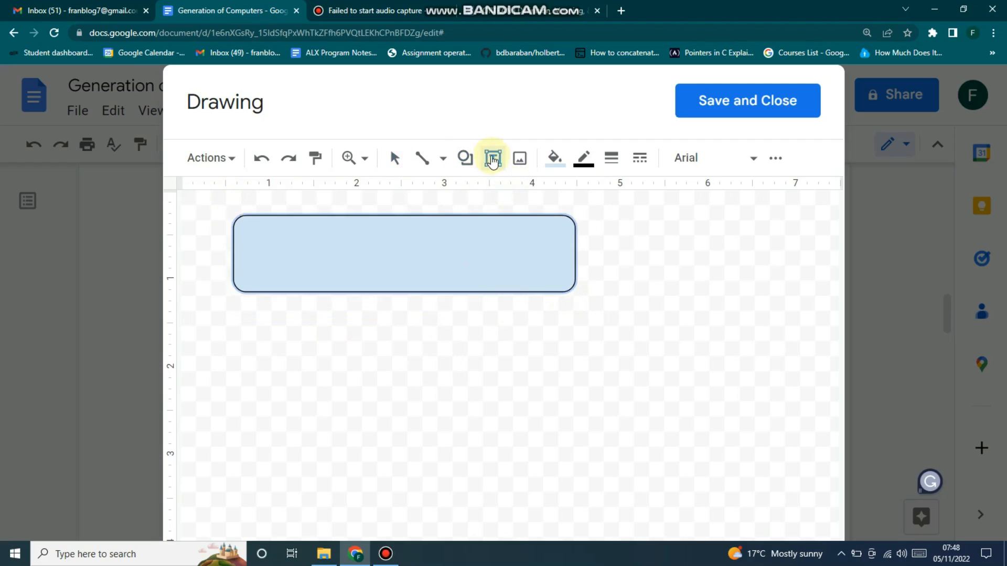
drag(289, 234, 533, 268)
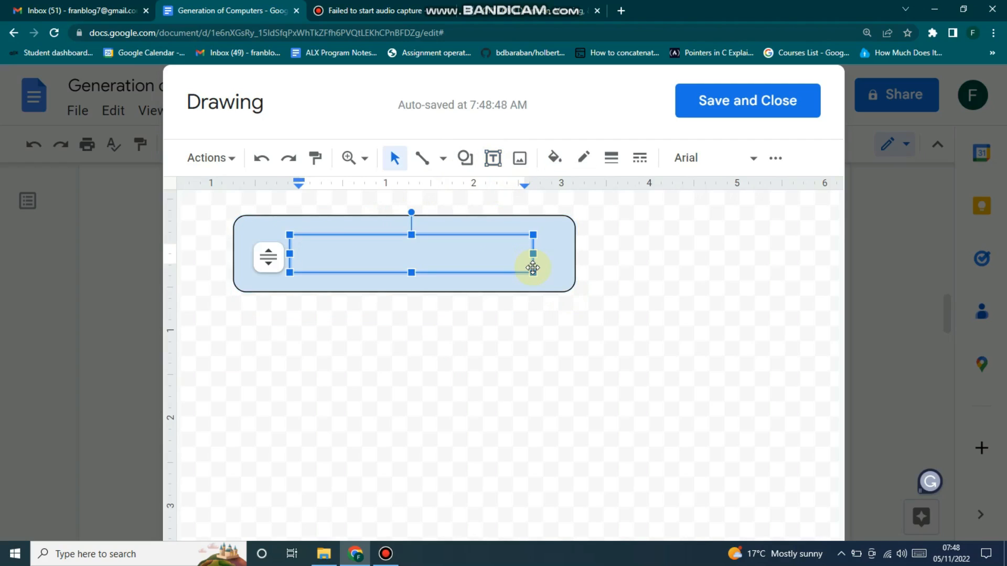
key(ctrl+v)
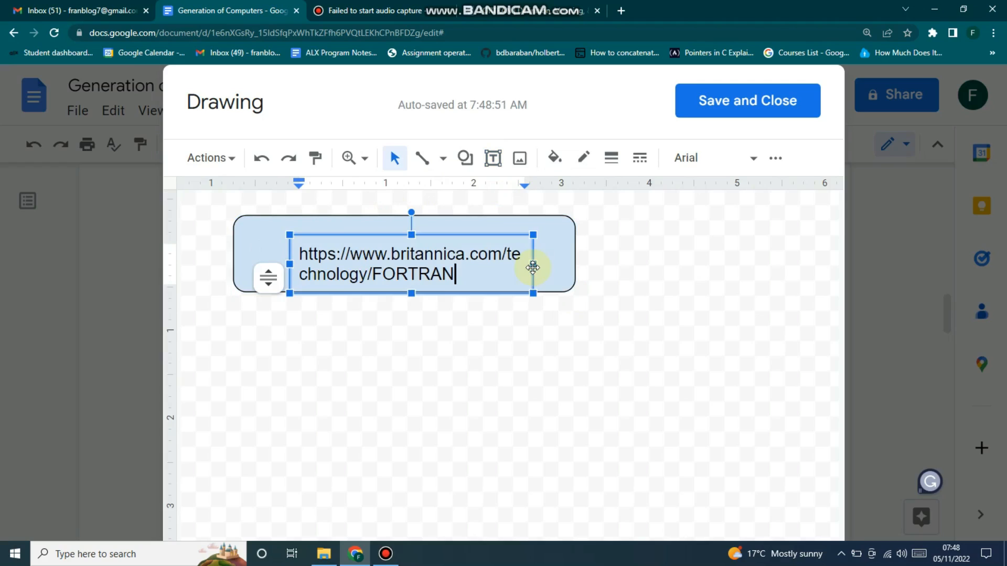
key(BackSpace)
key(BackSpace)
key(BackSpace)
key(BackSpace)
key(BackSpace)
key(BackSpace)
key(BackSpace)
key(BackSpace)
key(BackSpace)
key(BackSpace)
key(BackSpace)
key(BackSpace)
key(BackSpace)
key(BackSpace)
key(BackSpace)
key(BackSpace)
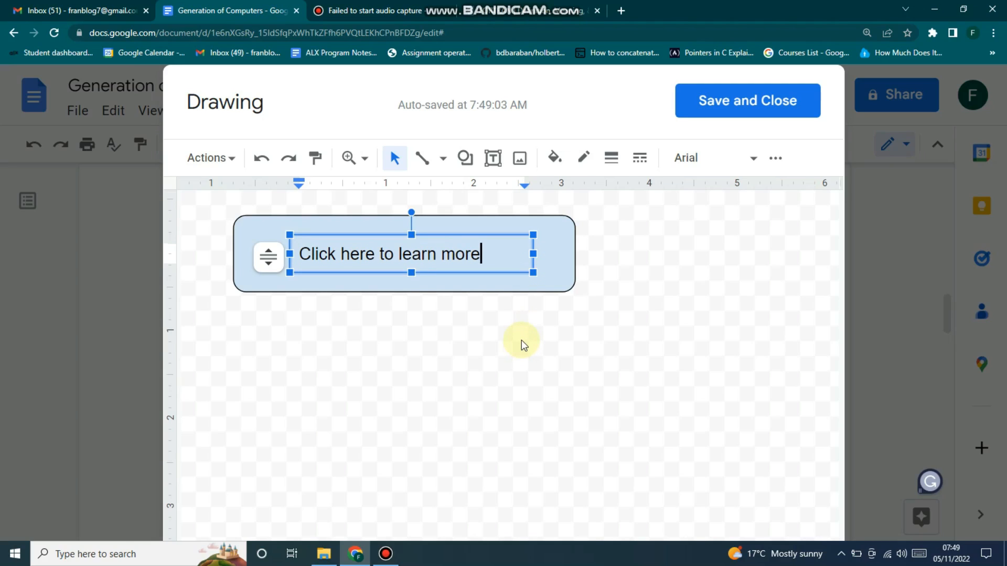
click(522, 340)
Fill the rounded rectangle with solid red.
click(524, 243)
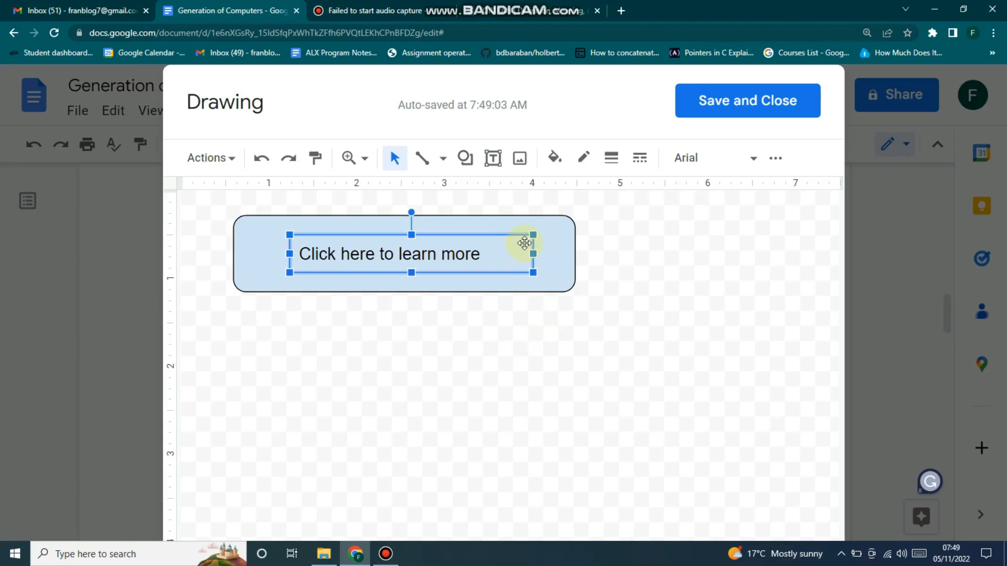
click(558, 257)
click(554, 157)
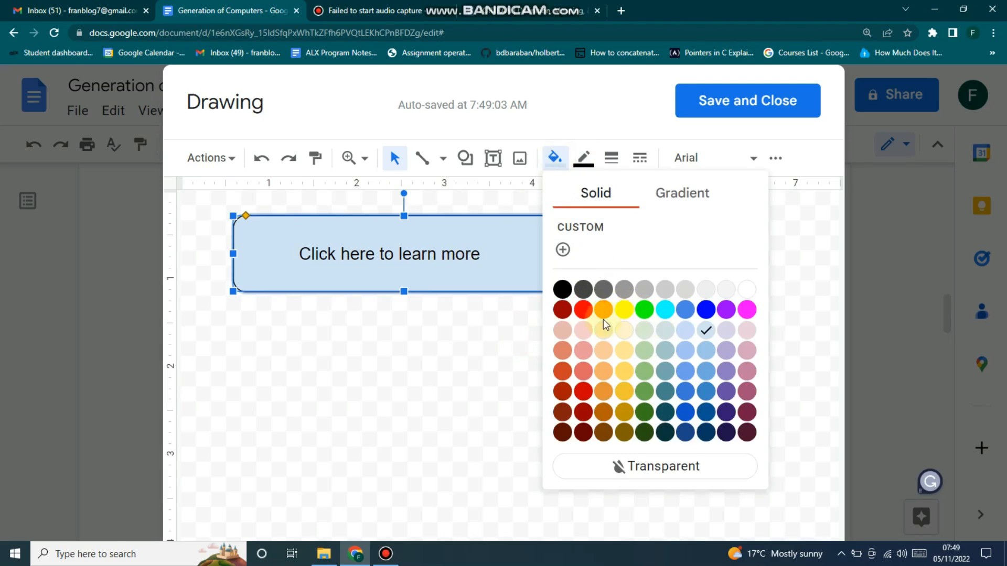
click(582, 310)
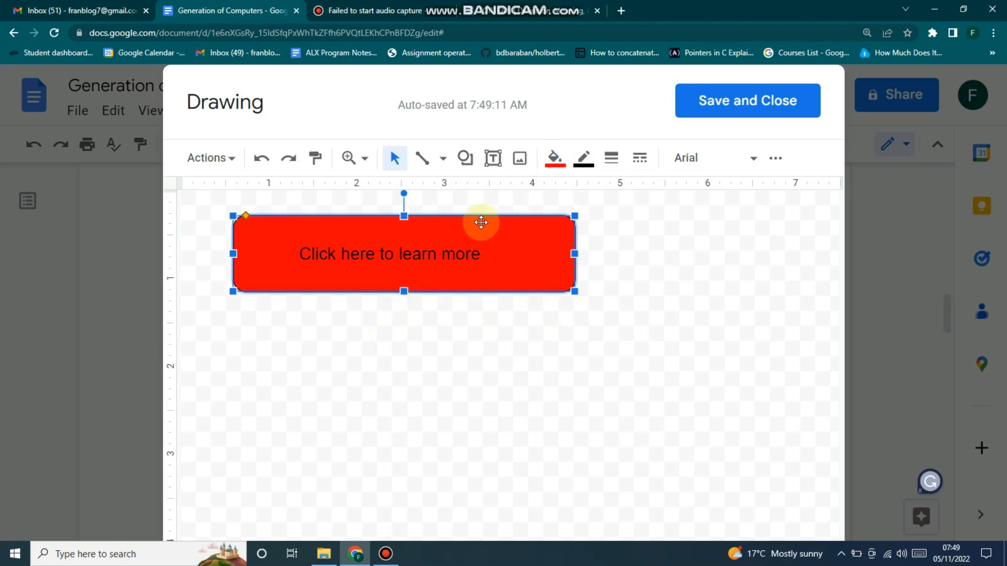
Color the text "Click here to learn more" white and save the drawing into the document.
click(479, 241)
click(487, 251)
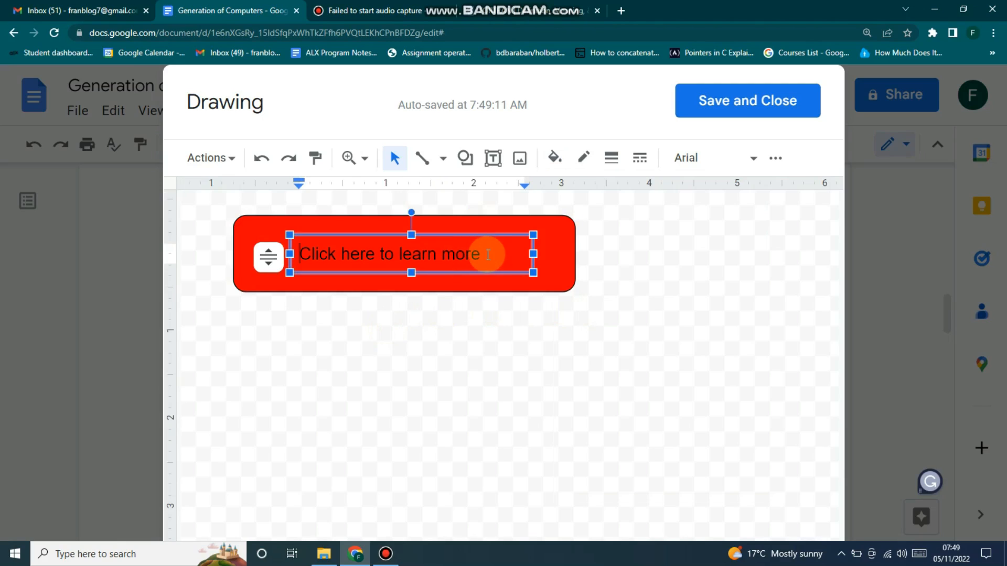
drag(486, 251, 270, 252)
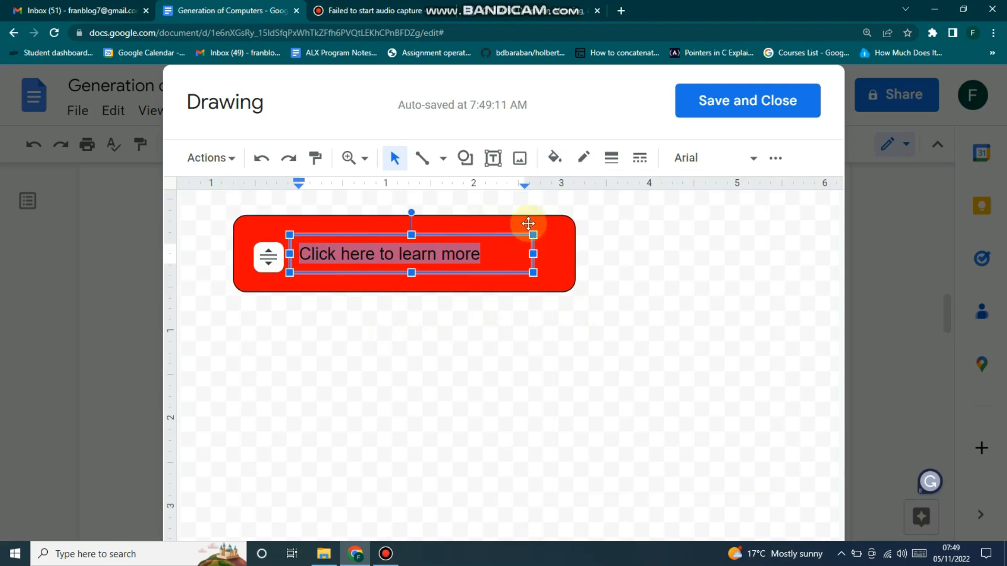
click(778, 162)
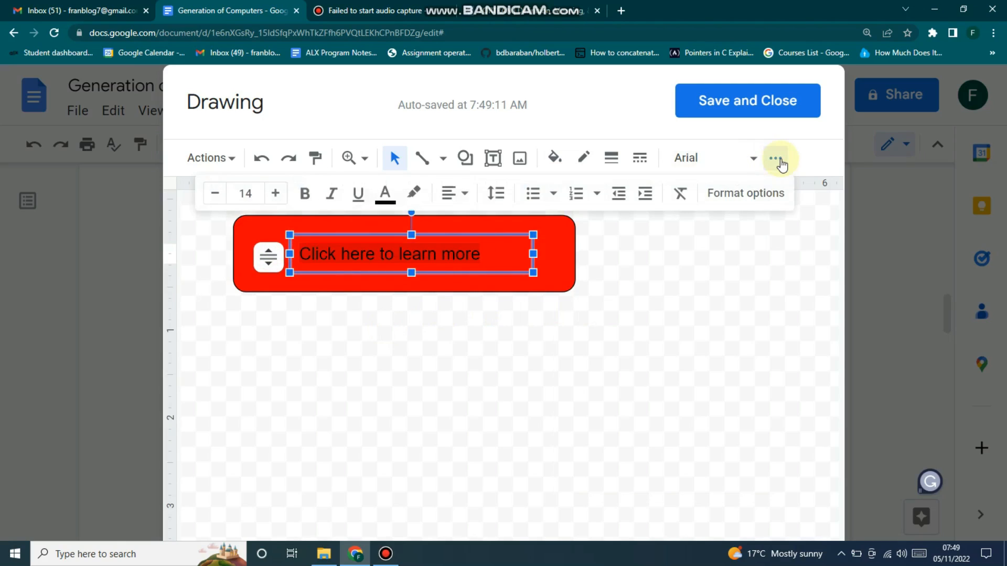
click(386, 198)
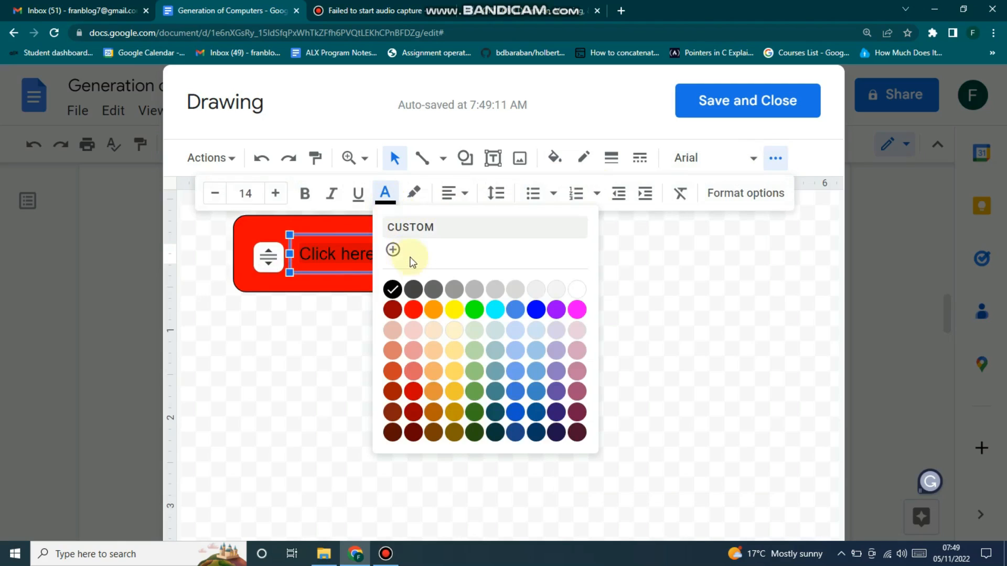
click(577, 290)
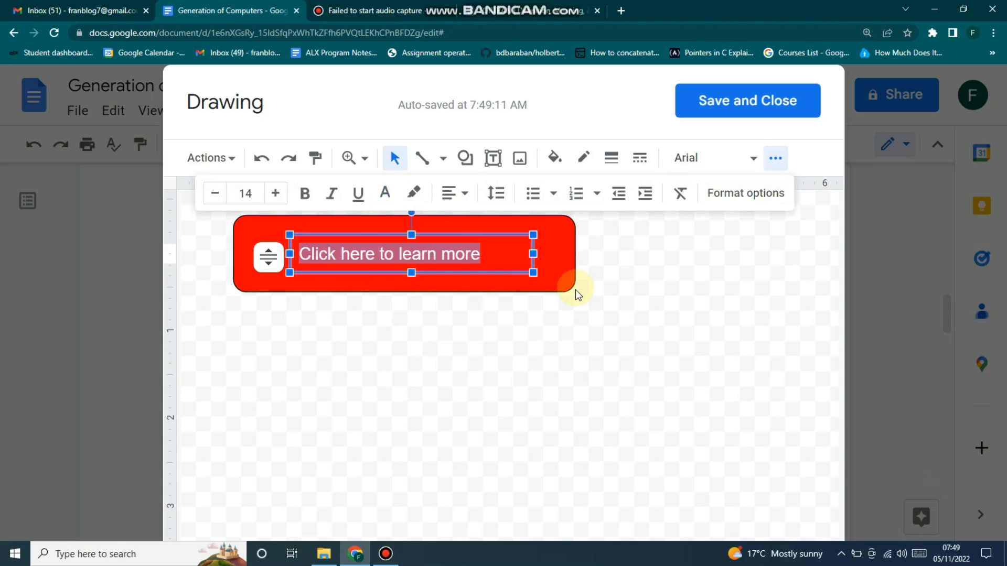
click(535, 358)
click(433, 241)
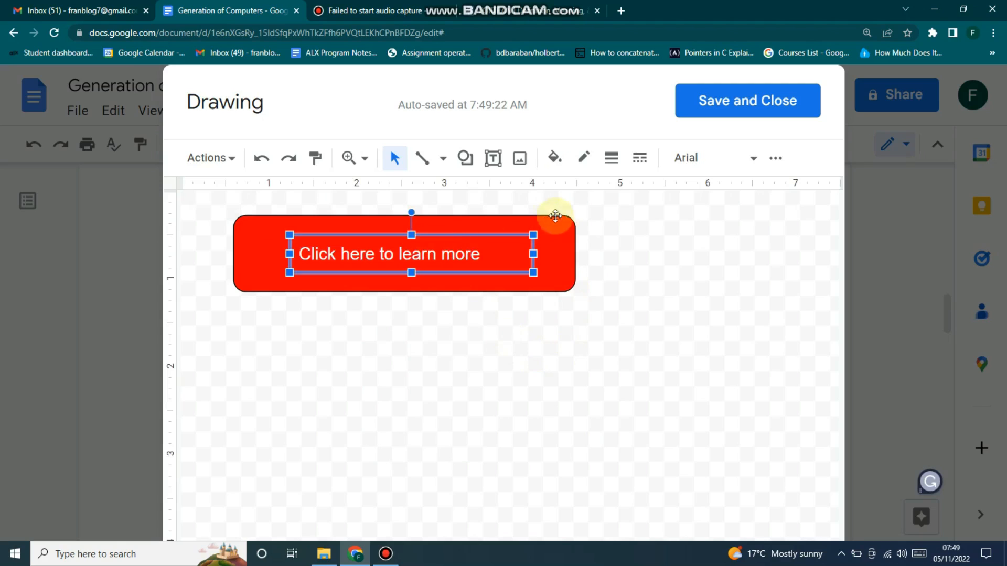
click(405, 321)
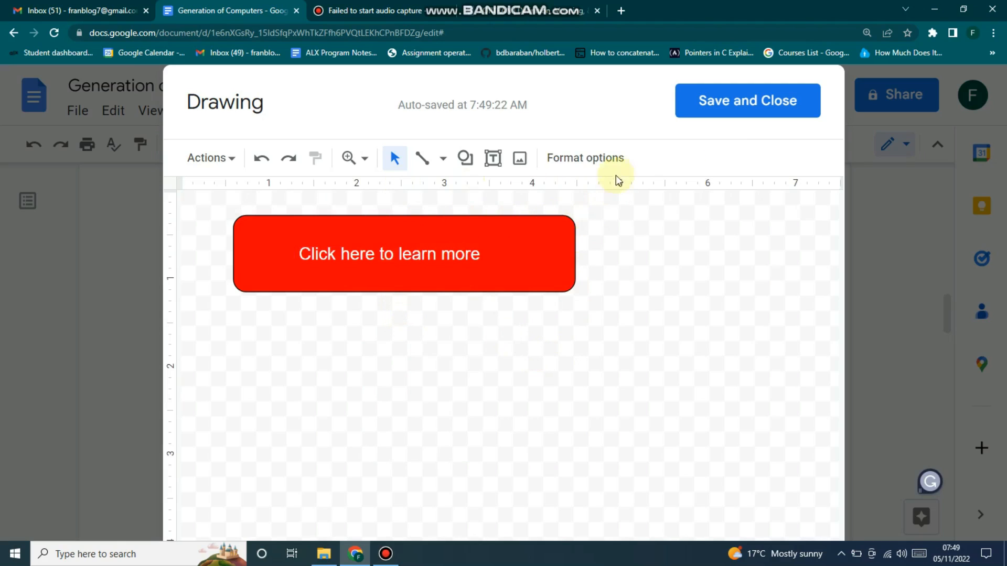
click(728, 100)
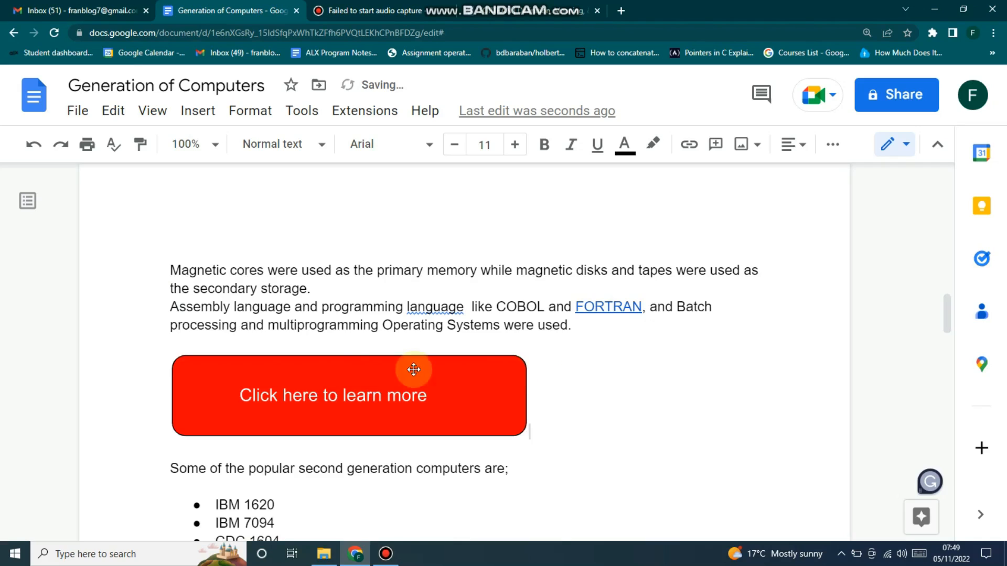
click(480, 385)
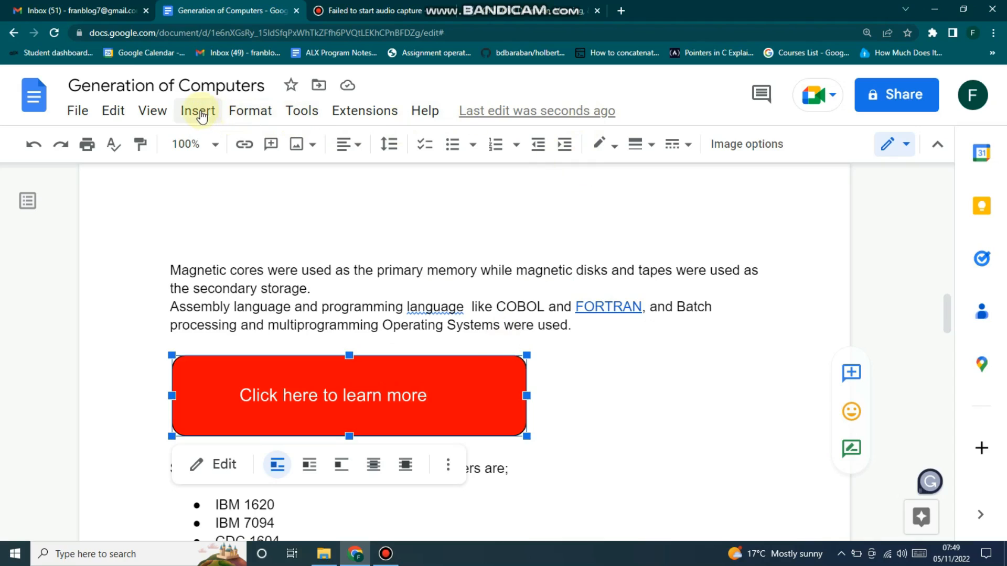
click(244, 145)
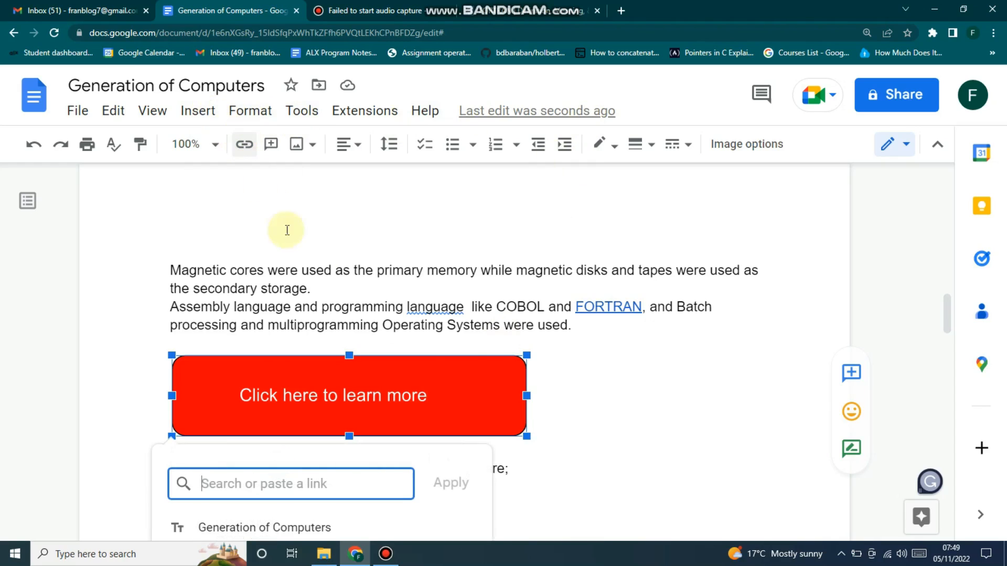
right_click(318, 482)
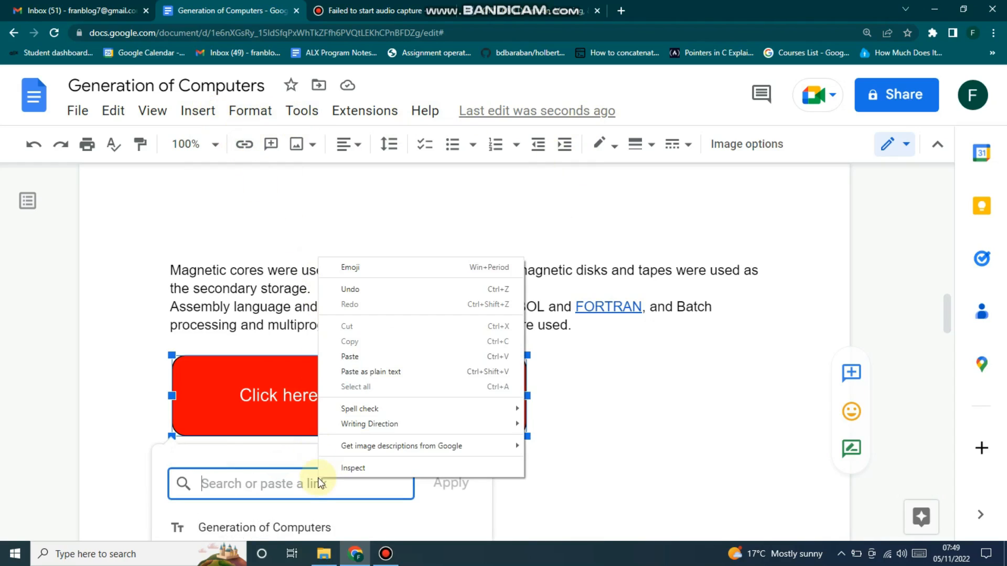
click(350, 356)
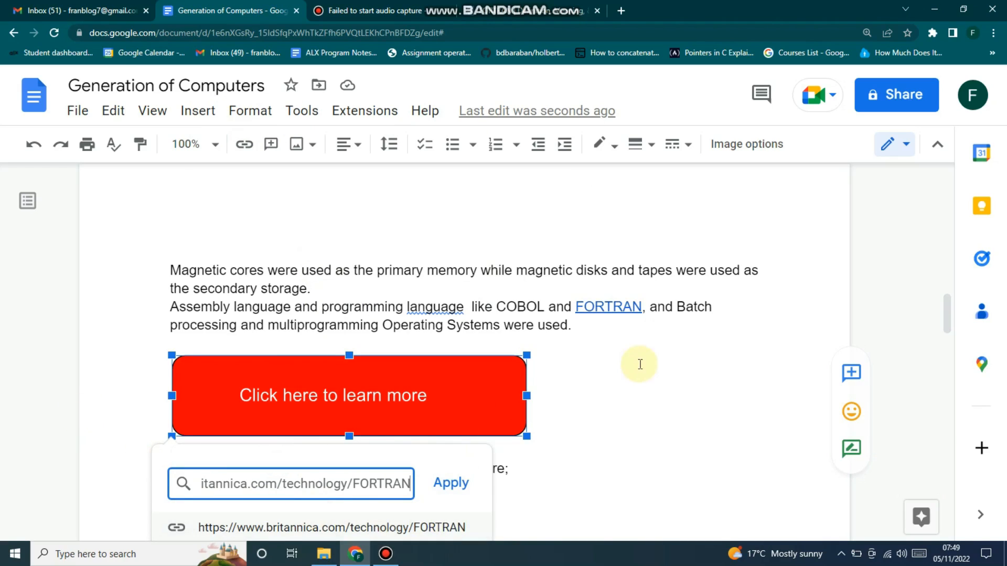
click(646, 422)
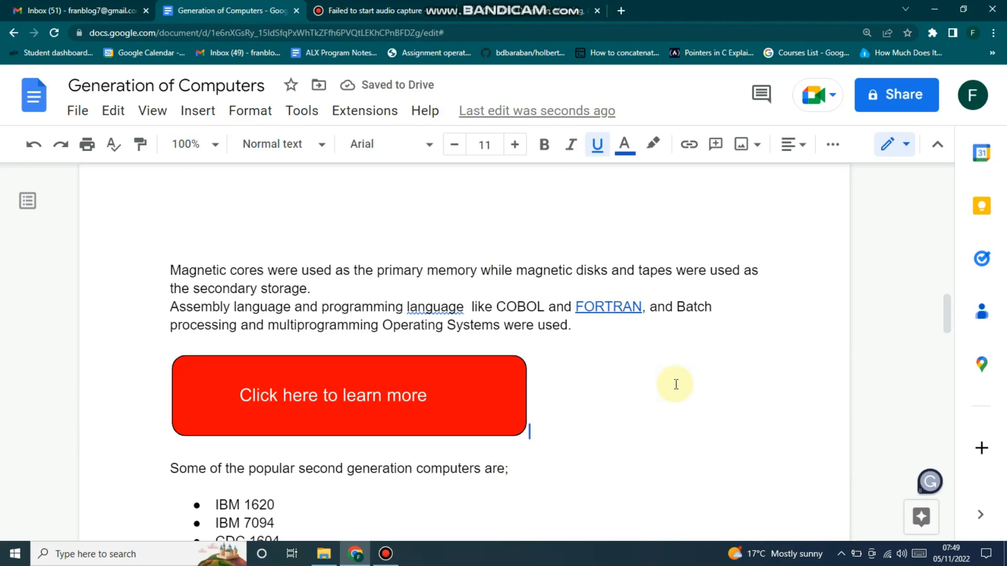
click(627, 313)
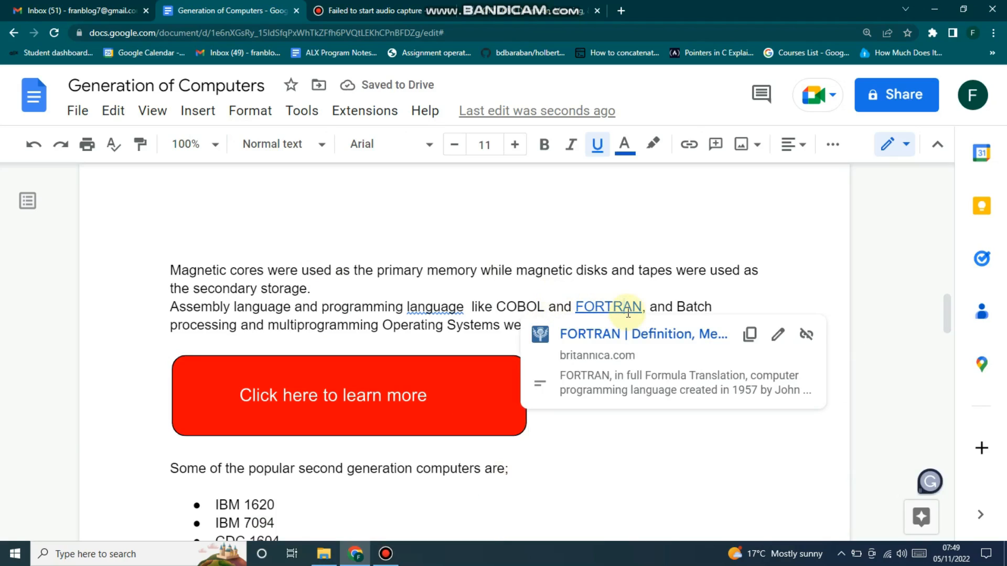
Shrink the linked red button drawing proportionally to about 90% of its width and deselect it.
click(408, 378)
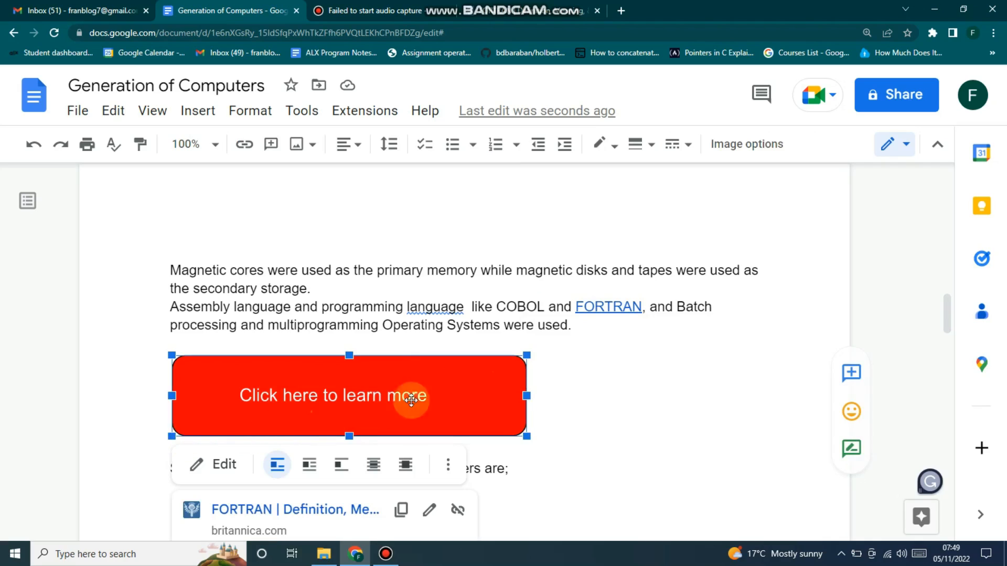
drag(527, 355, 462, 394)
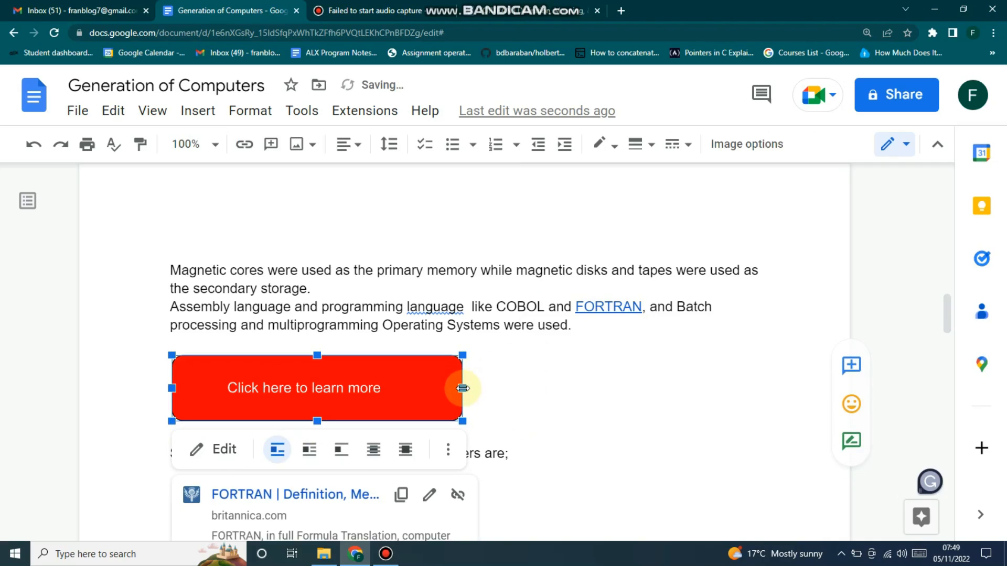
drag(462, 356, 487, 361)
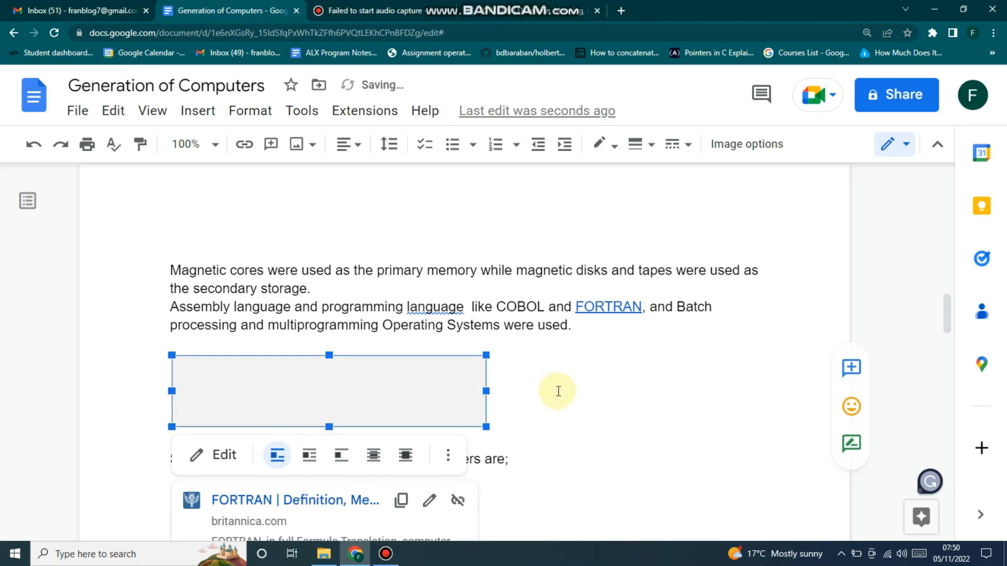
click(596, 388)
scroll(404, 412, down, 4)
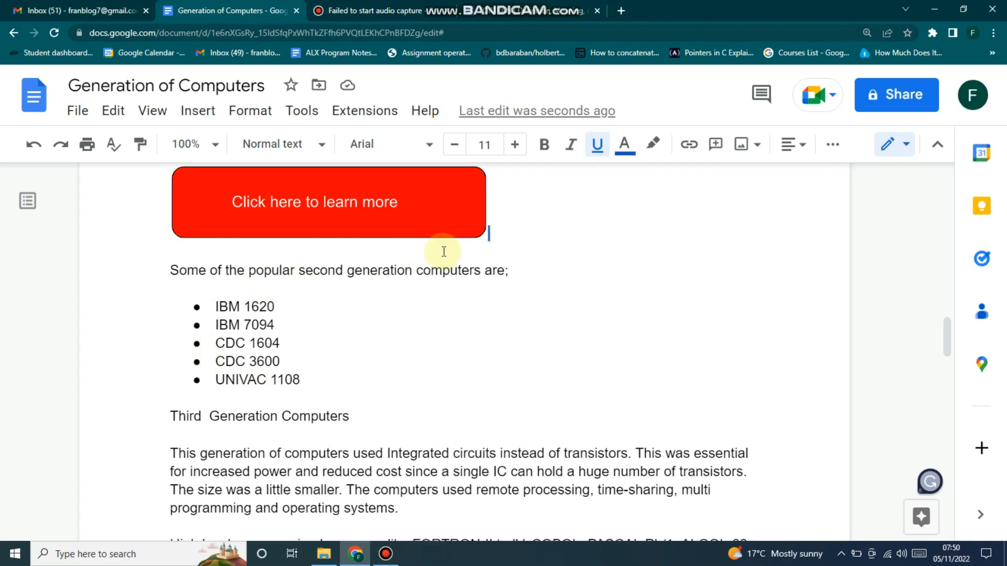
scroll(417, 321, down, 3)
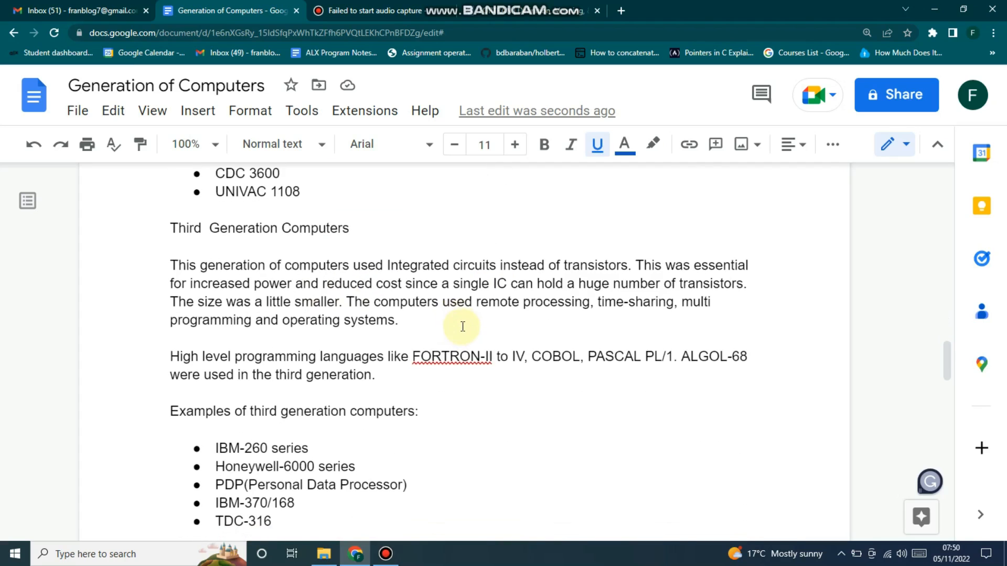
scroll(463, 326, up, 3)
click(198, 111)
mouse_move(250, 111)
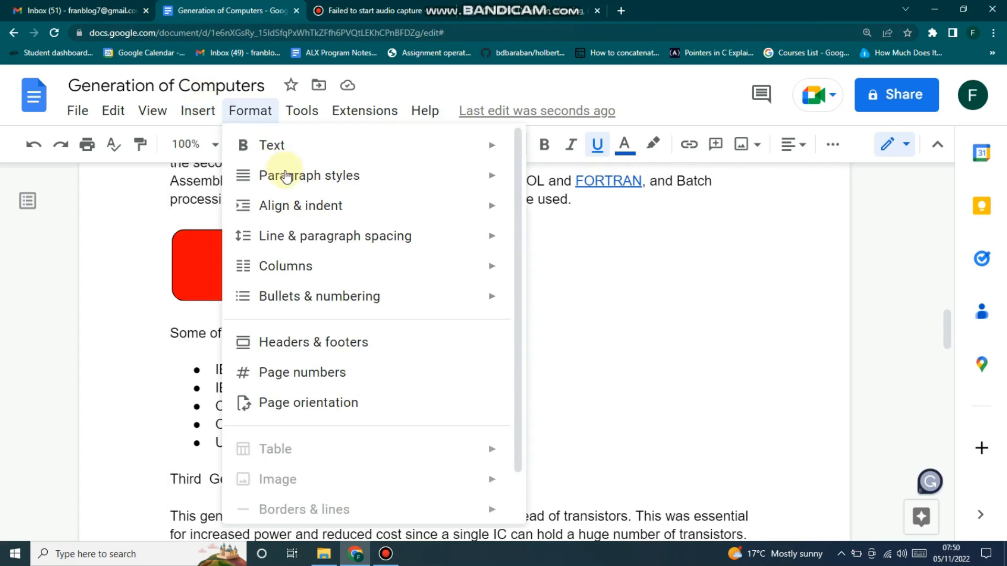
mouse_move(208, 115)
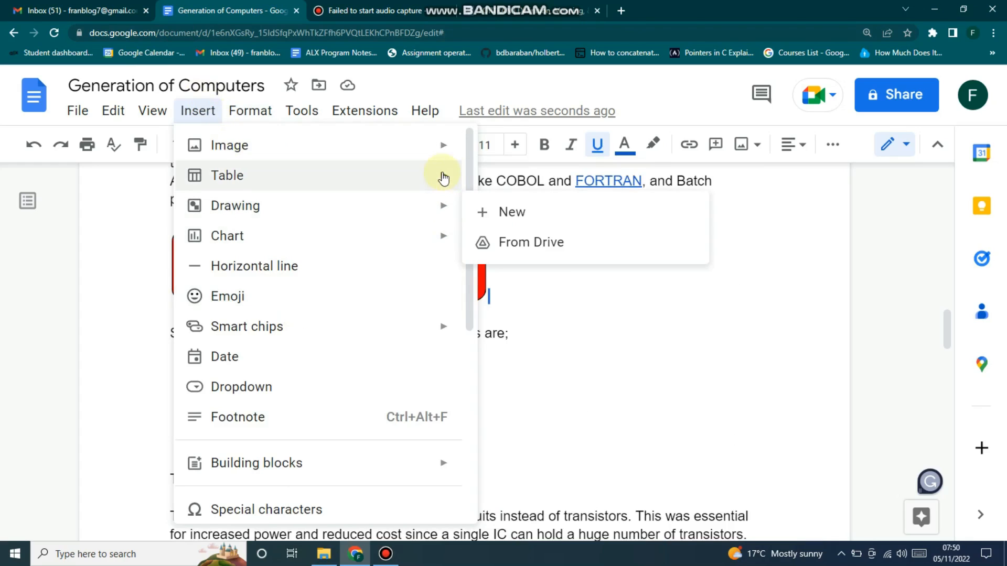
mouse_move(459, 182)
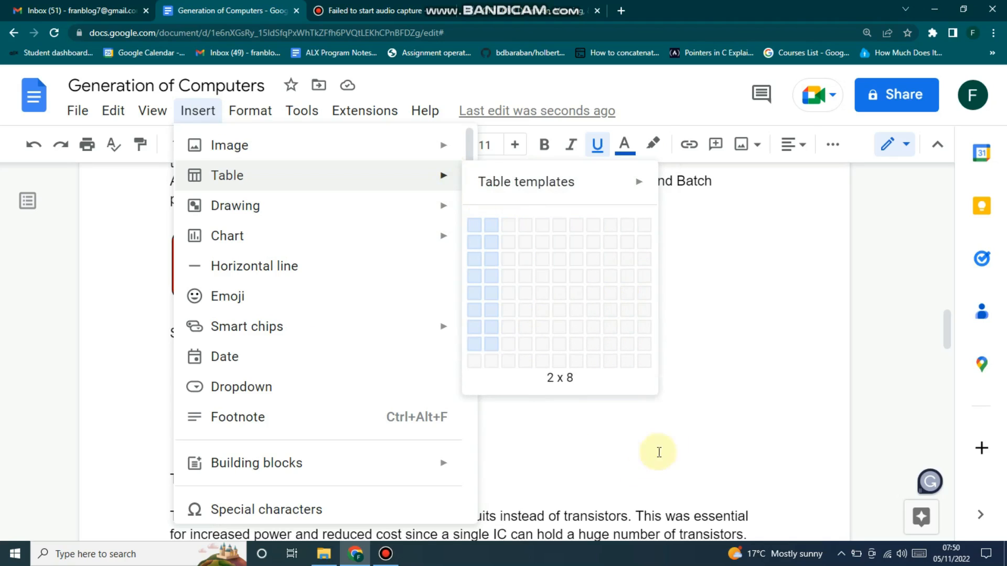
click(703, 379)
Add two blank lines after the TDC-316 bullet in the list of third generation computer examples.
scroll(382, 367, down, 10)
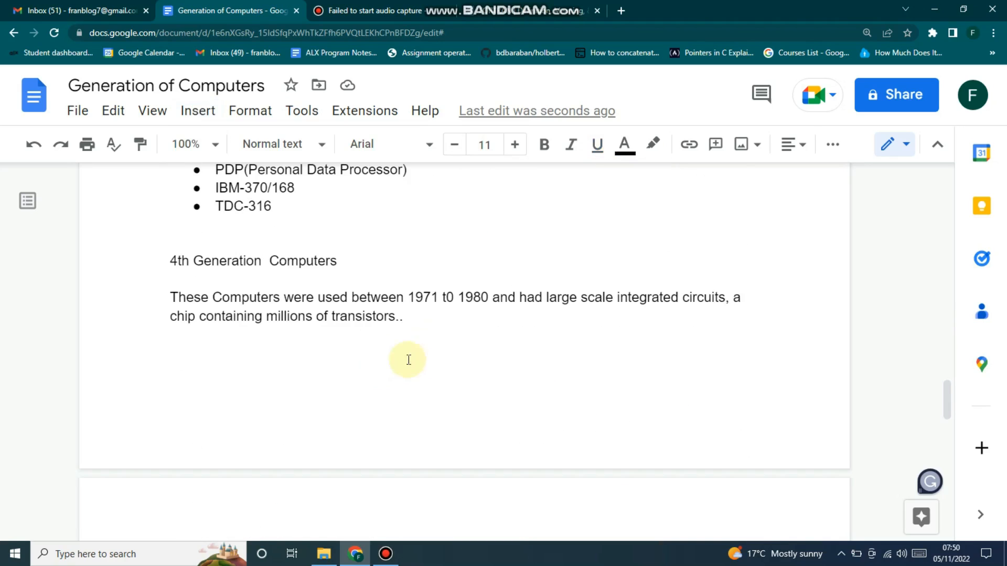
scroll(384, 356, down, 2)
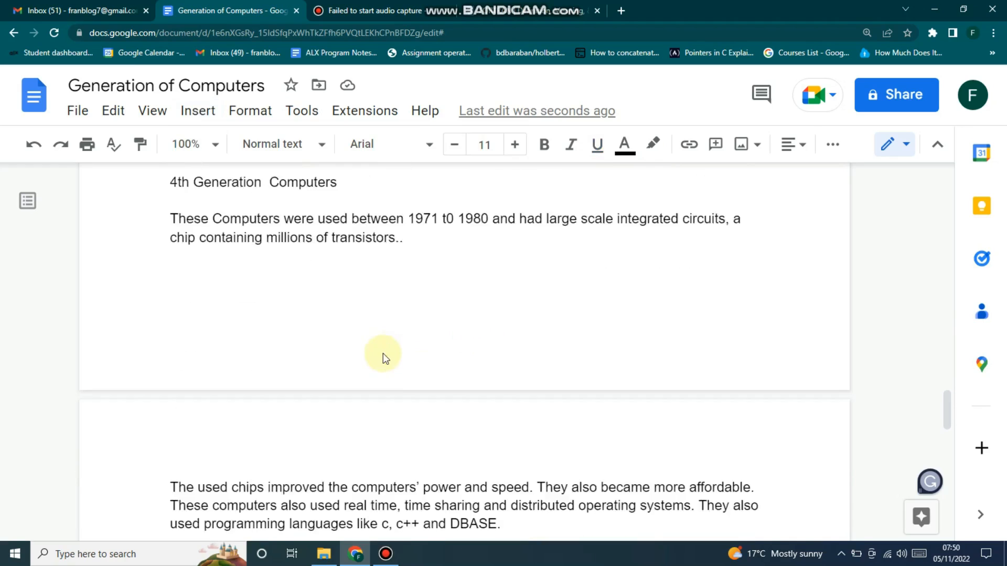
scroll(407, 305, up, 2)
scroll(413, 322, up, 3)
click(301, 340)
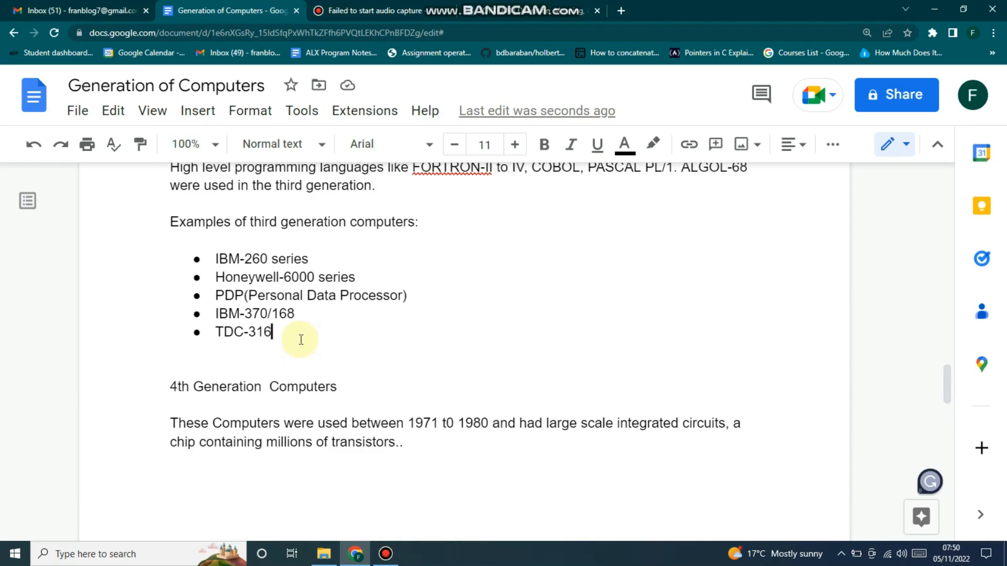
key(Return)
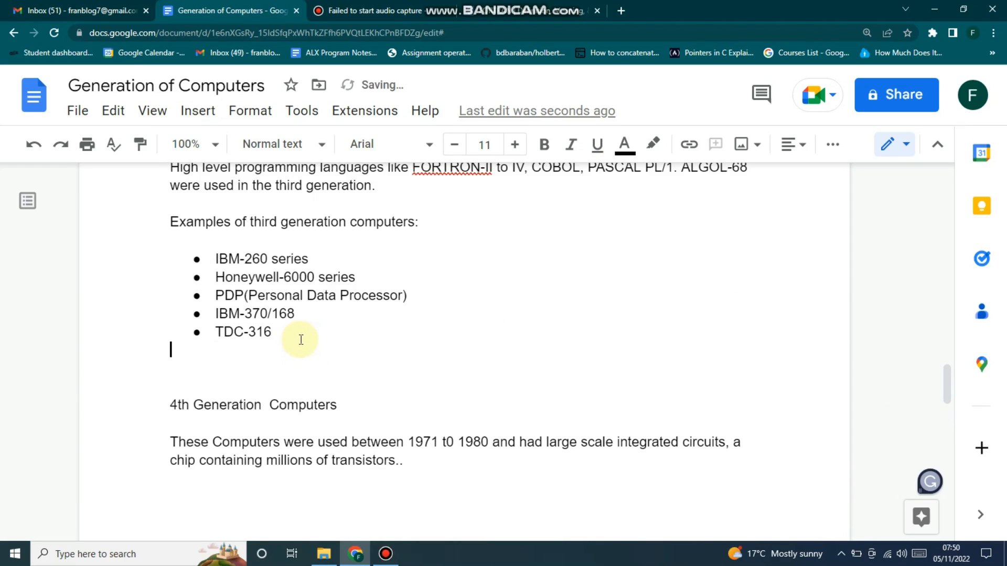
key(Return)
Insert a table with 5 columns and 4 rows below the third generation examples list.
click(198, 113)
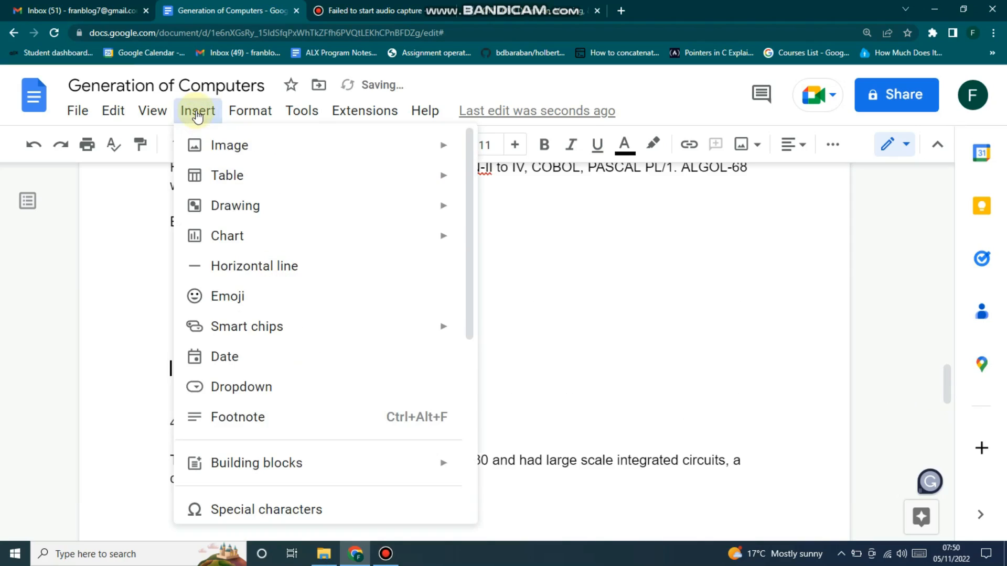
mouse_move(329, 178)
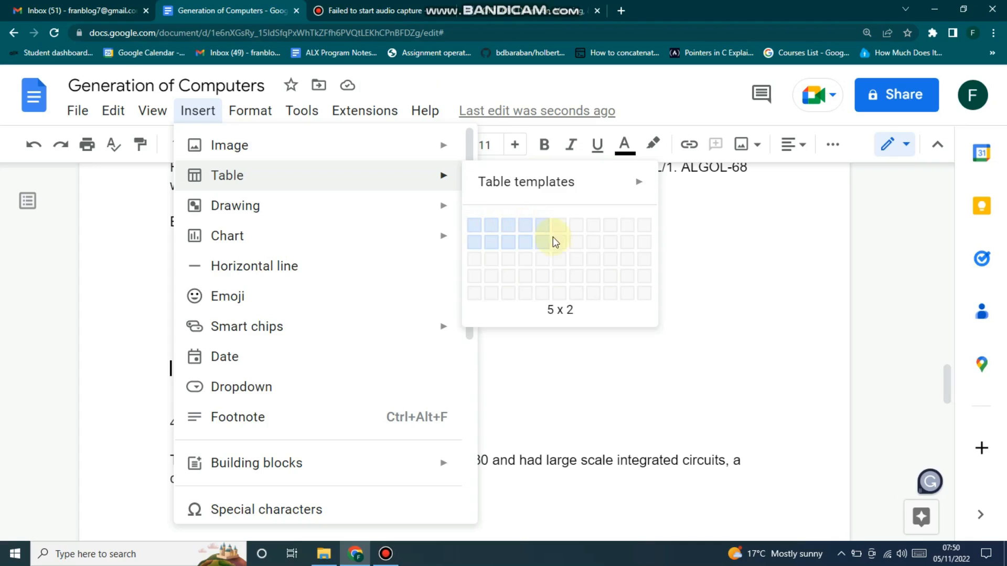
click(544, 276)
scroll(316, 341, down, 4)
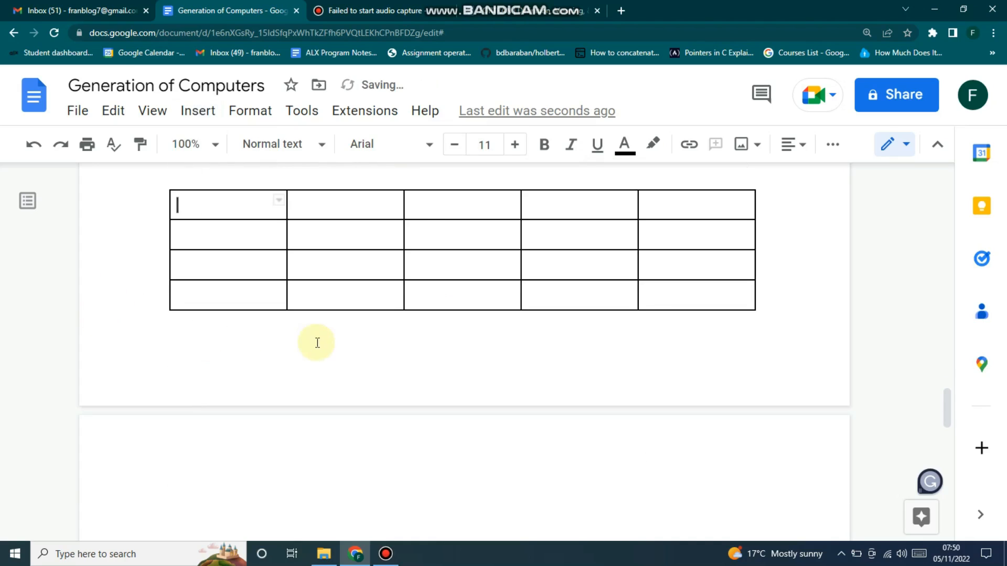
scroll(324, 329, up, 2)
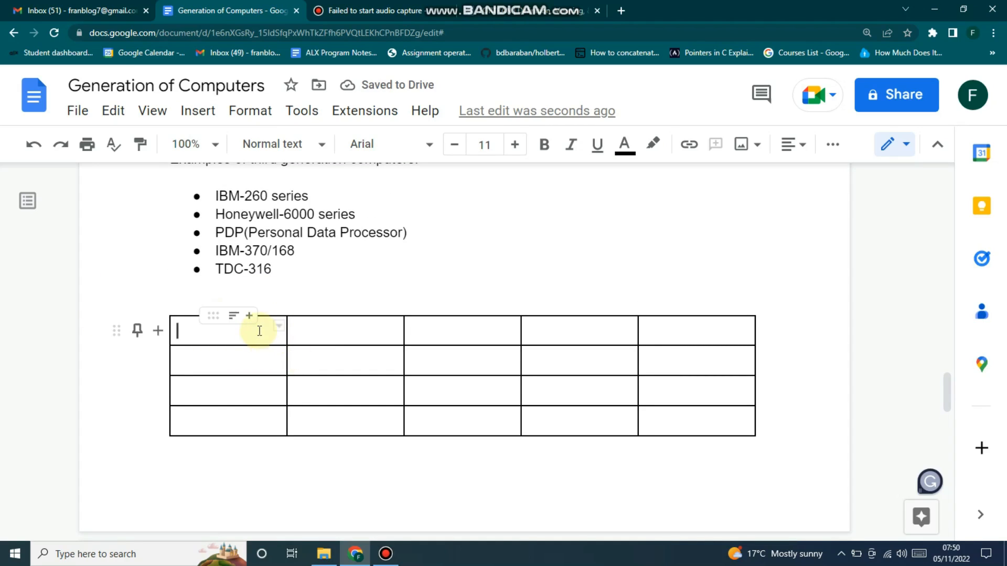
Merge the five cells of the table's first row and enter "Heading" in the merged cell.
drag(258, 330, 674, 328)
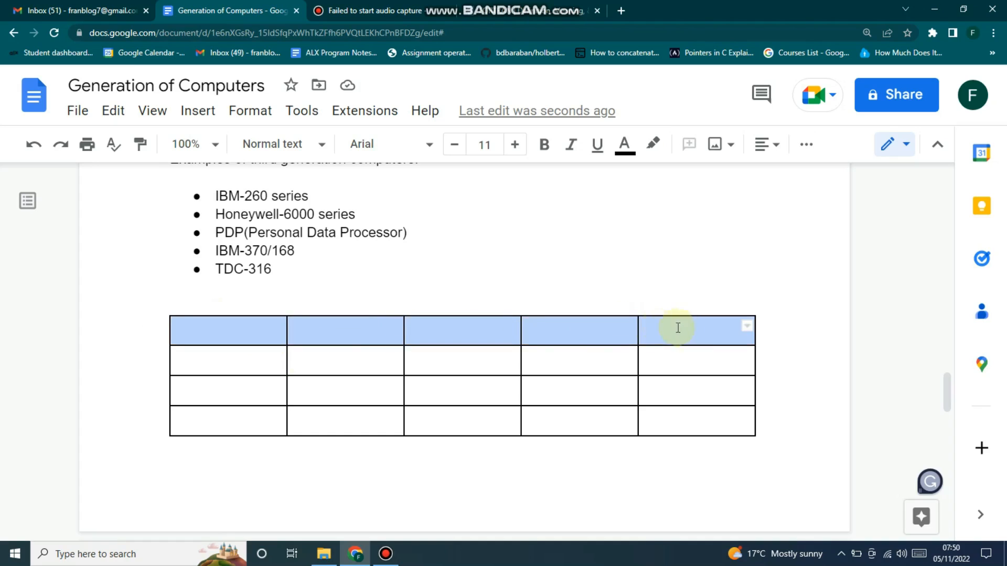
right_click(579, 343)
click(649, 462)
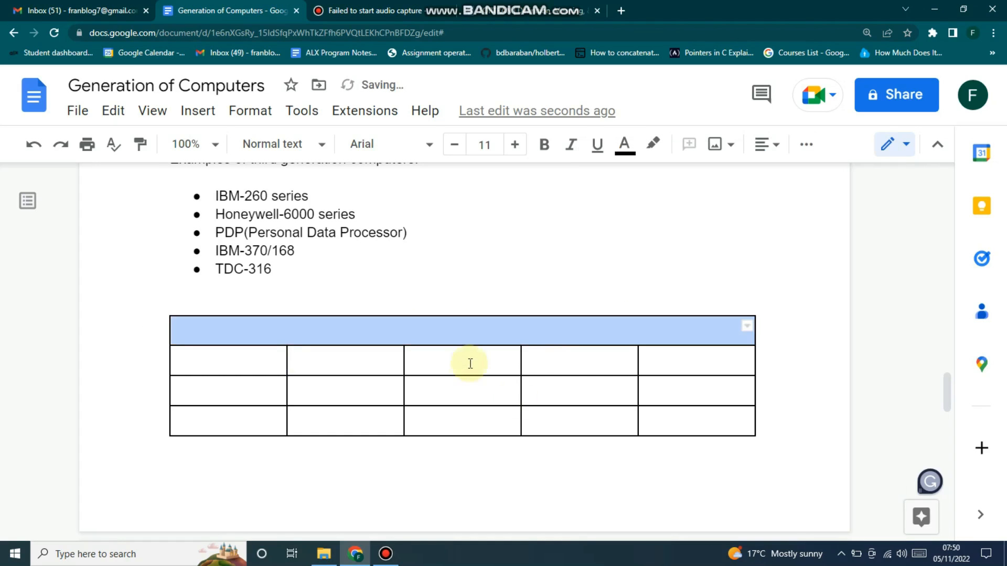
click(411, 334)
text(Heading)
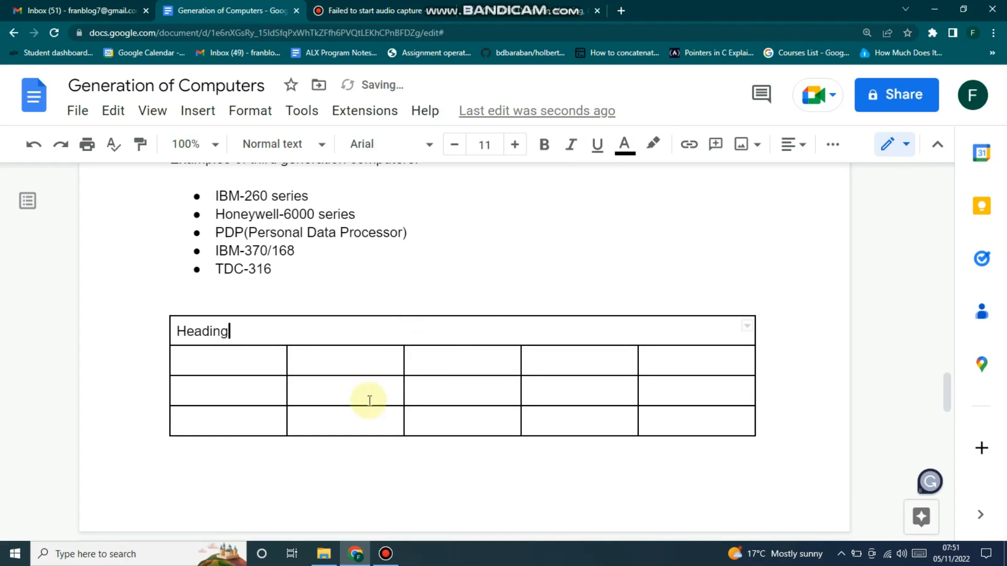
Center the text "Heading" in the table's merged first row.
click(344, 376)
drag(254, 332, 137, 332)
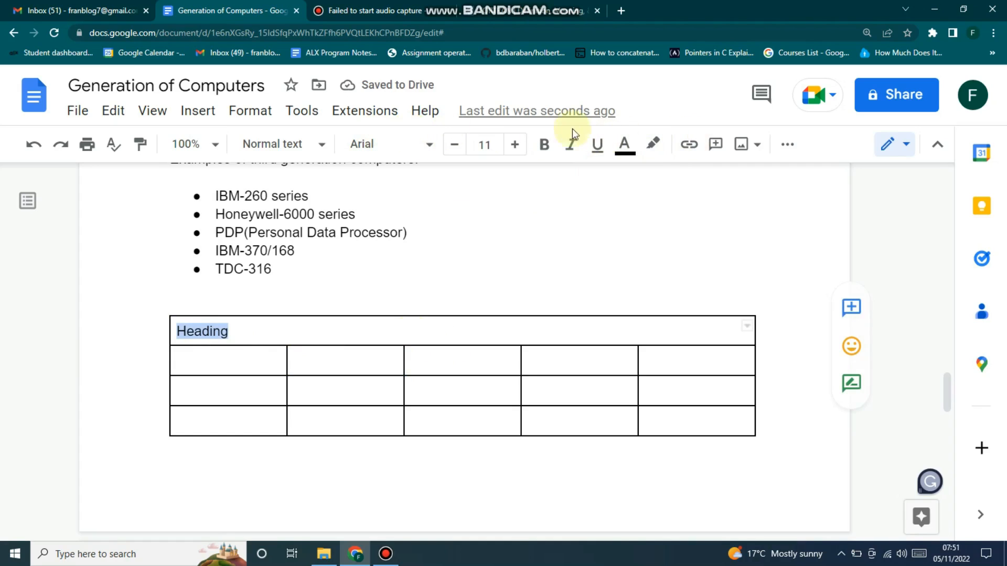
click(787, 145)
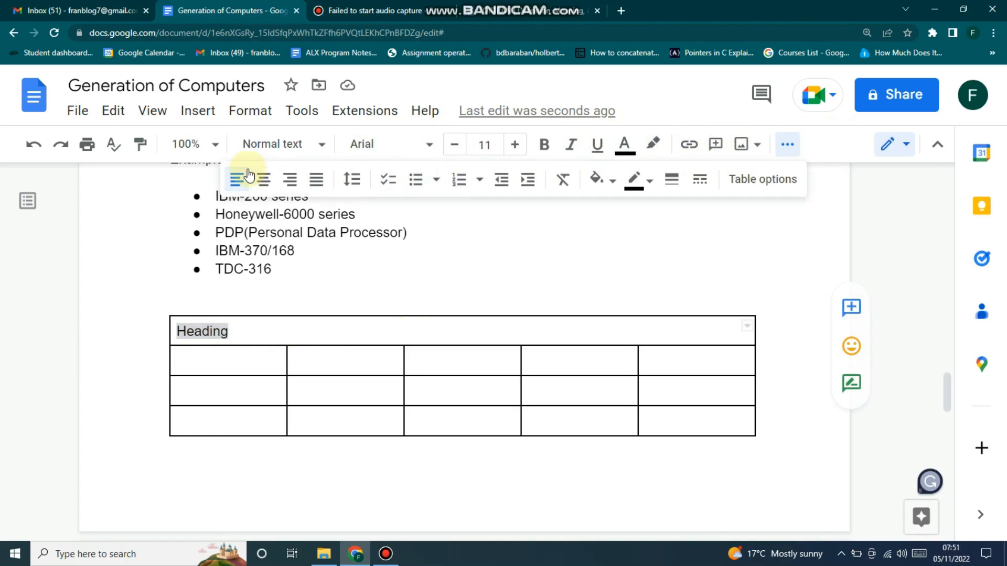
click(263, 179)
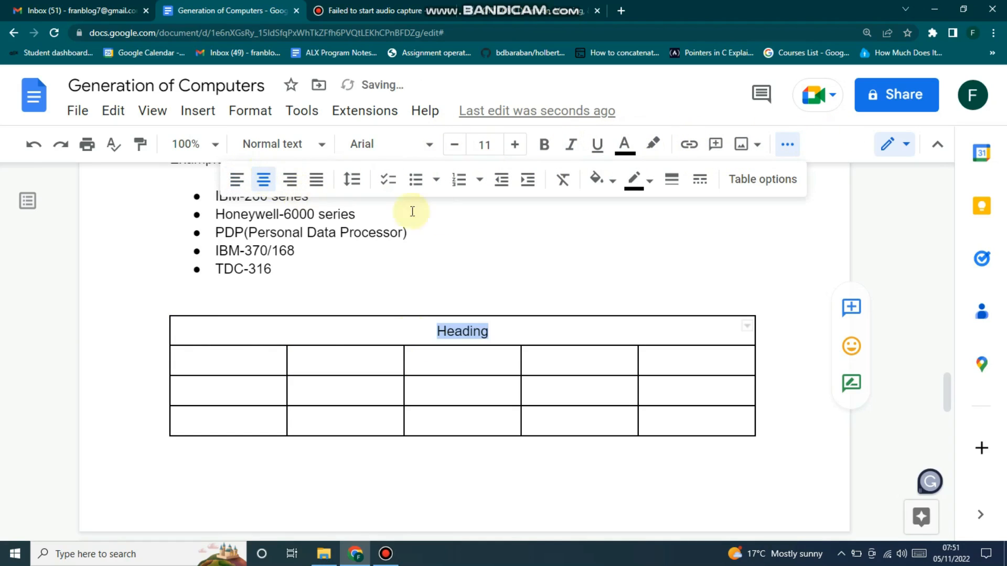
Make the table's "Heading" text bold, set its font size to 18 and deselect it.
click(544, 144)
click(514, 145)
click(515, 145)
click(514, 145)
click(515, 145)
click(514, 145)
click(515, 144)
click(514, 145)
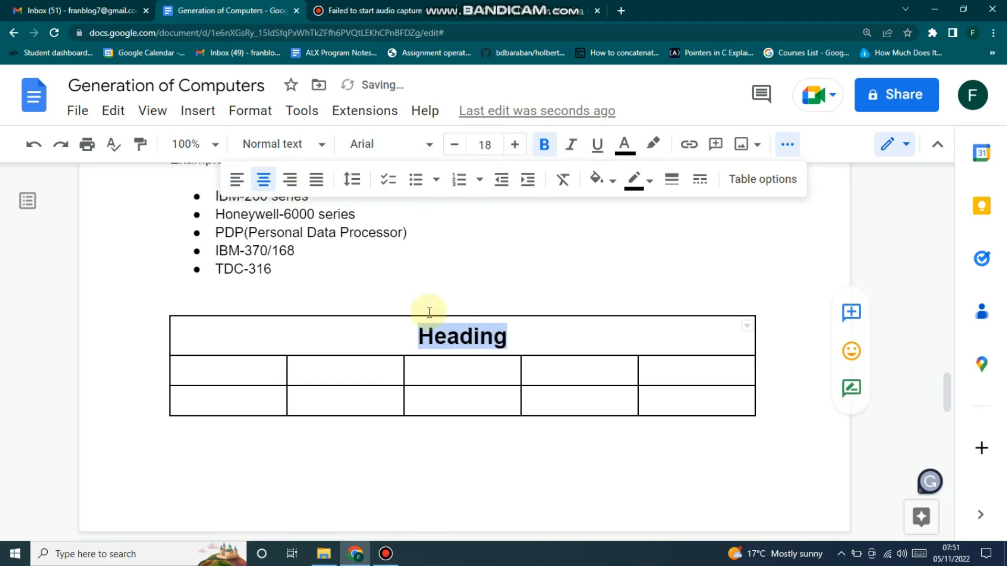
click(427, 390)
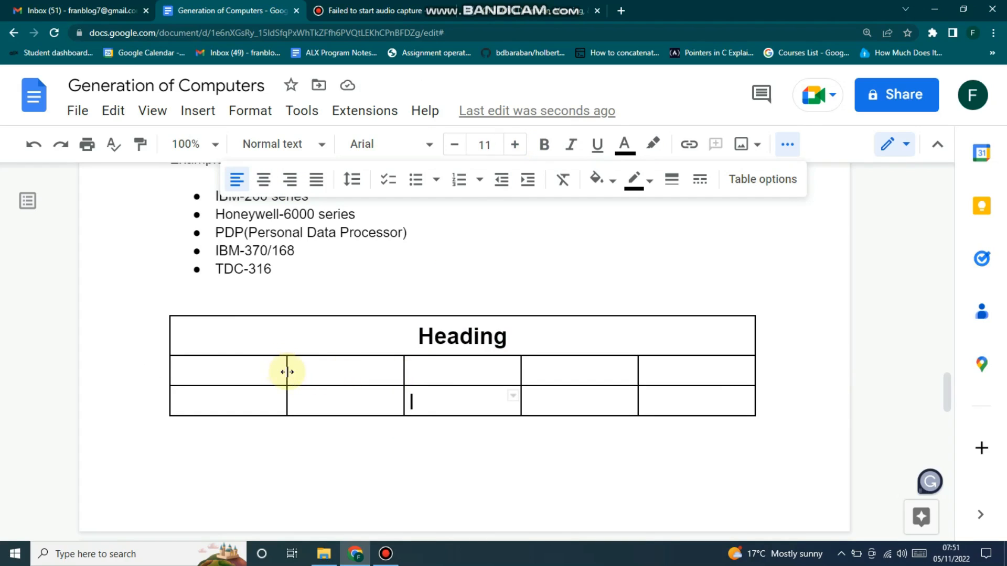
Narrow the table's first column to about half its width and the second column to slightly wider than the first.
drag(286, 372, 232, 374)
drag(403, 371, 306, 378)
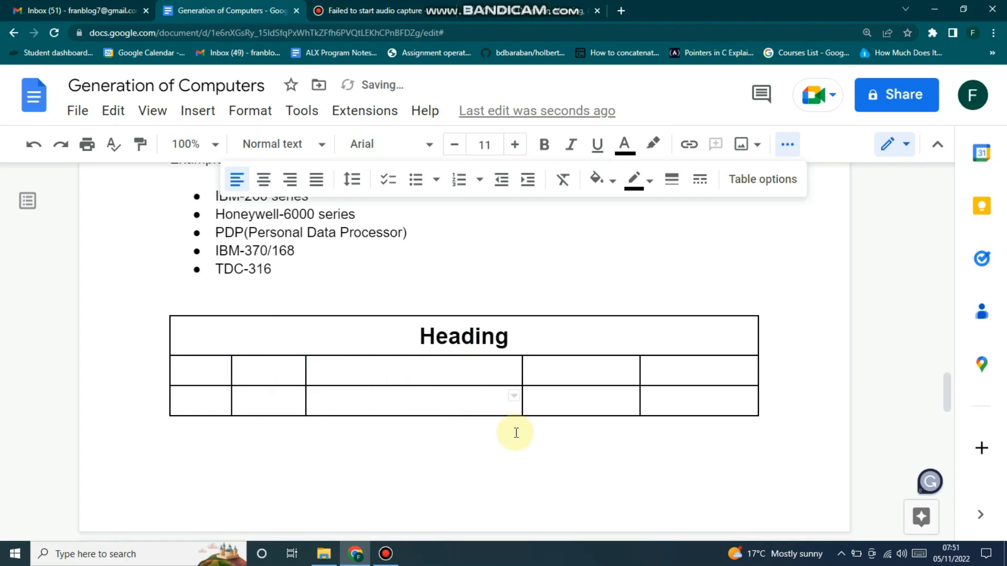
scroll(386, 325, down, 5)
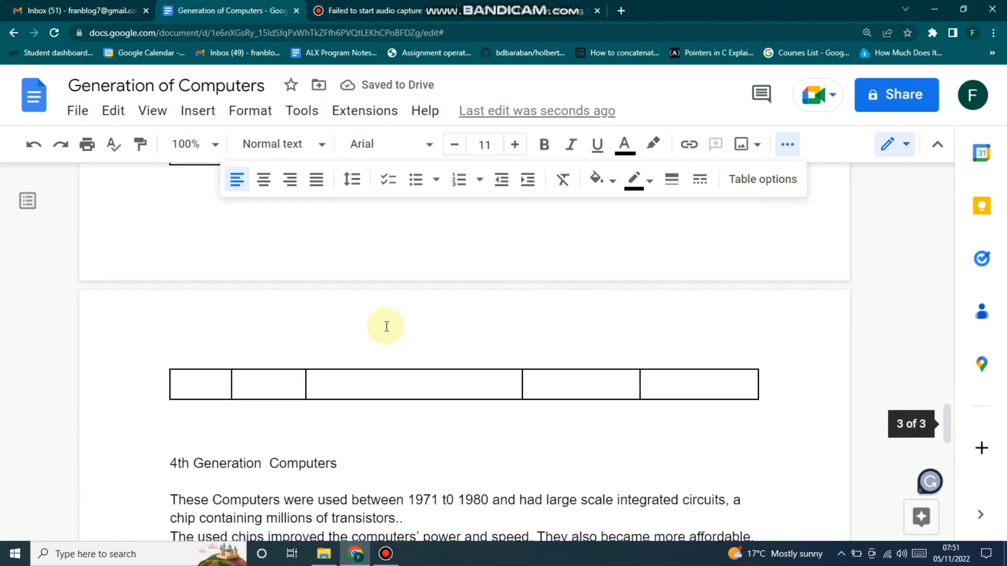
scroll(387, 326, up, 5)
Insert a new row above the table's second row, directly under the "Heading" row.
right_click(382, 371)
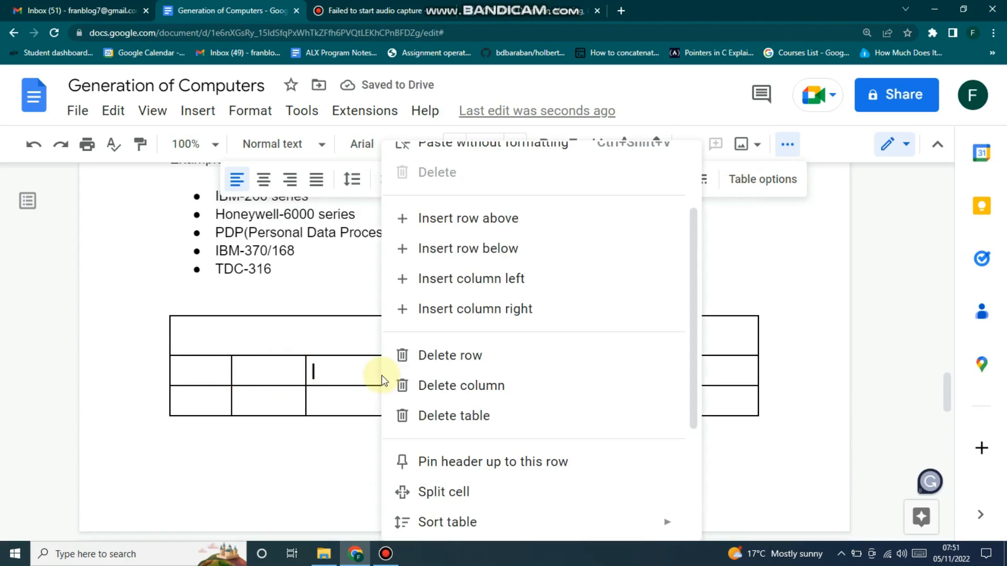
click(464, 218)
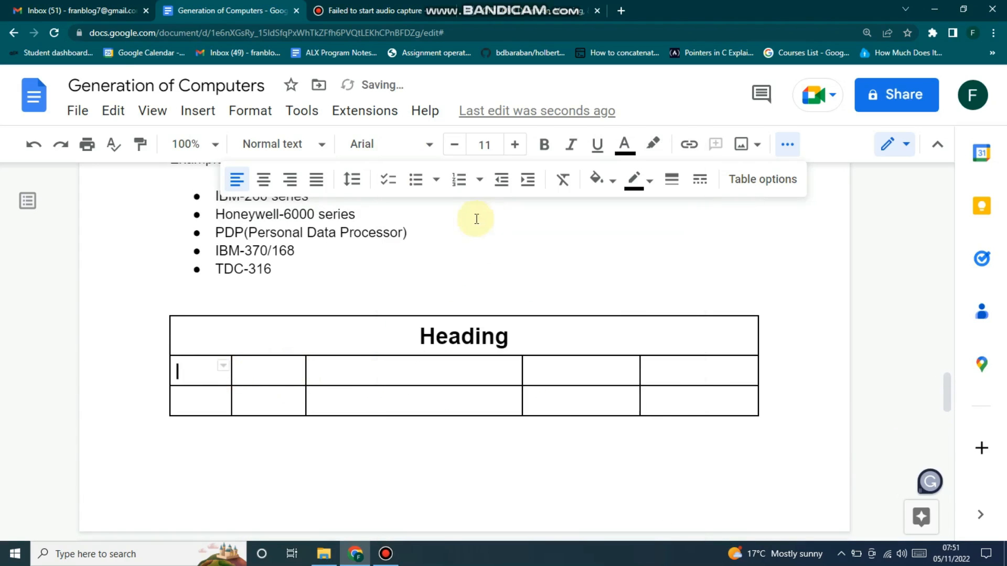
scroll(388, 375, down, 4)
scroll(443, 332, up, 6)
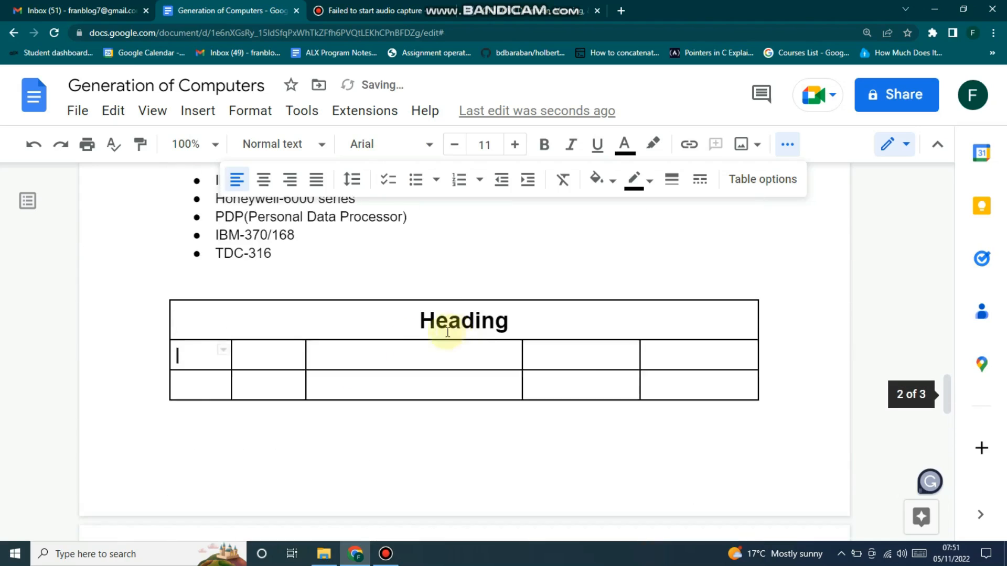
Insert one column to the left of the table's fourth column and another to the left of the fifth column.
right_click(572, 375)
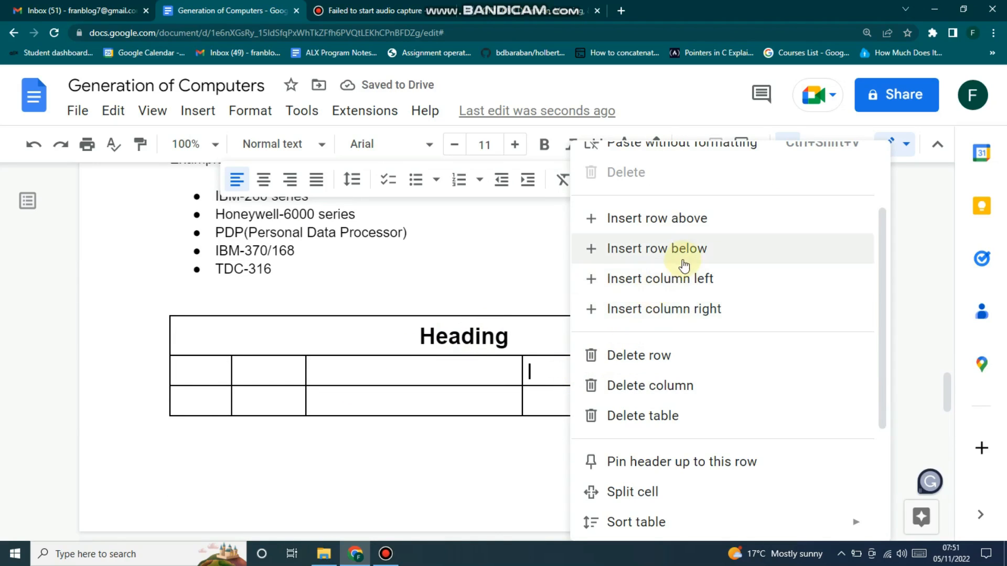
click(675, 280)
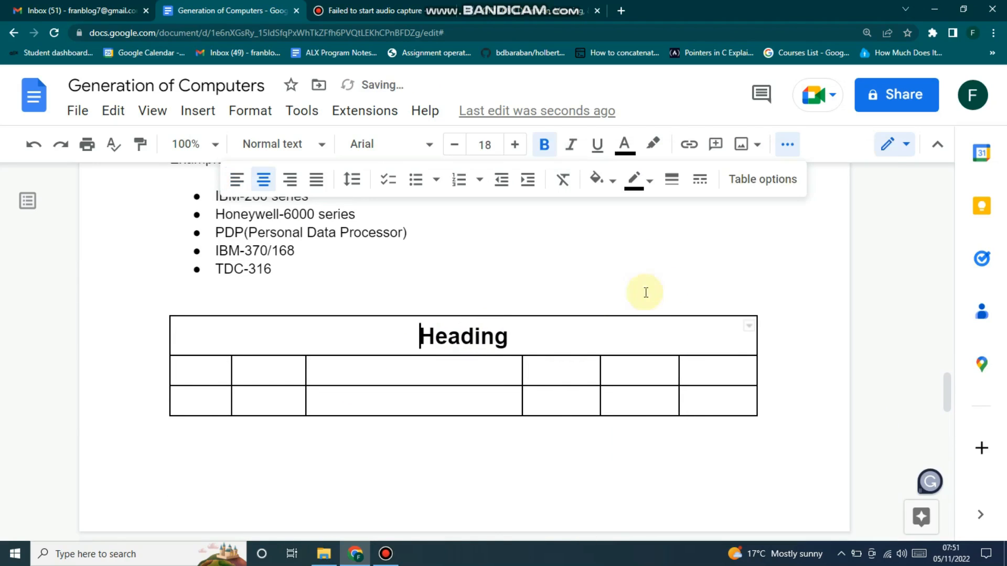
right_click(640, 365)
click(712, 279)
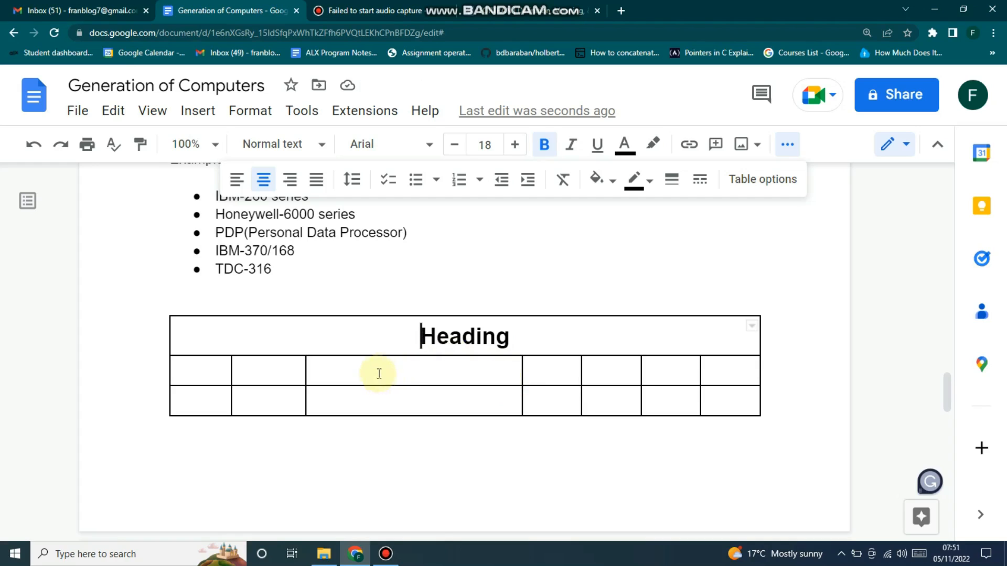
click(220, 375)
click(568, 377)
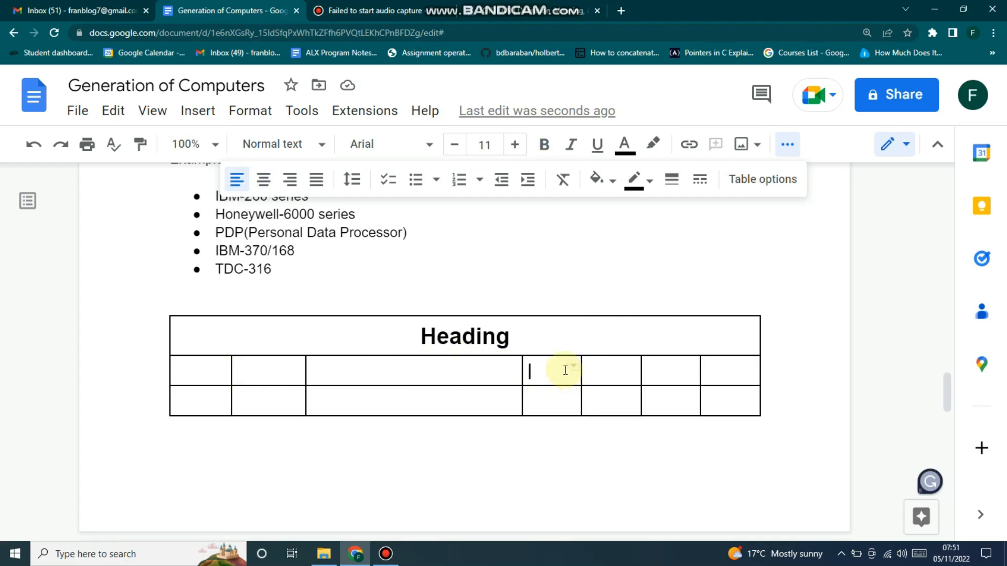
click(598, 372)
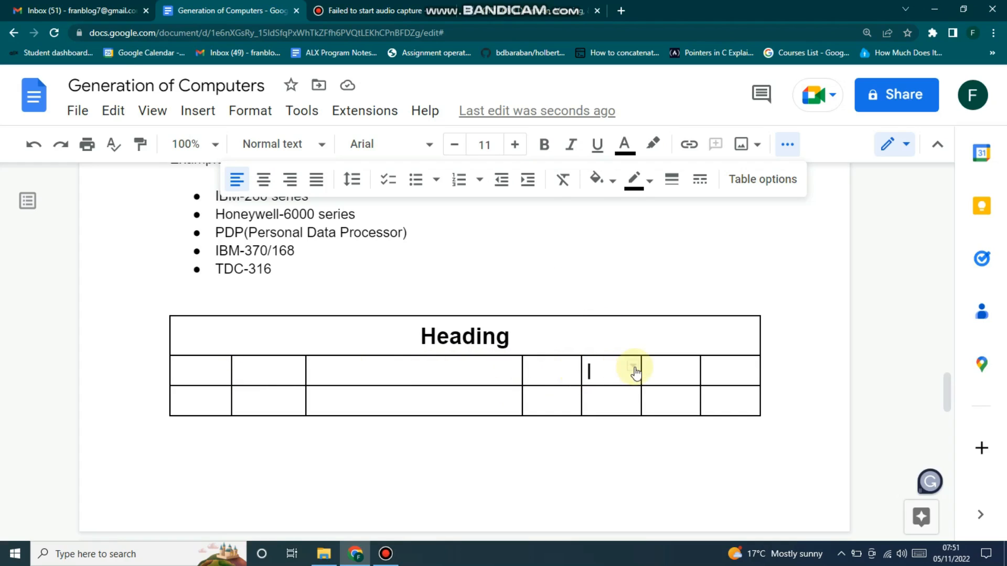
click(634, 367)
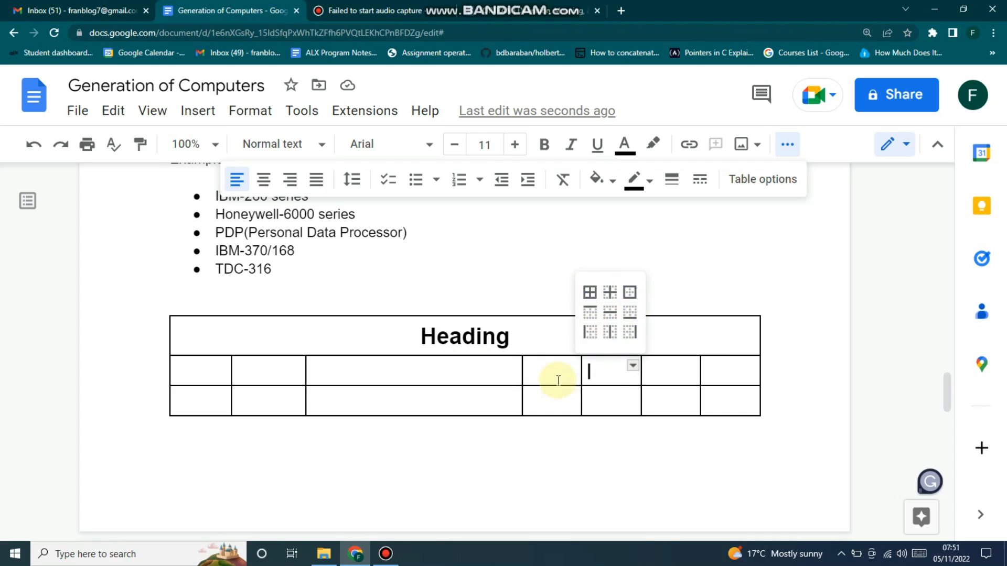
right_click(597, 370)
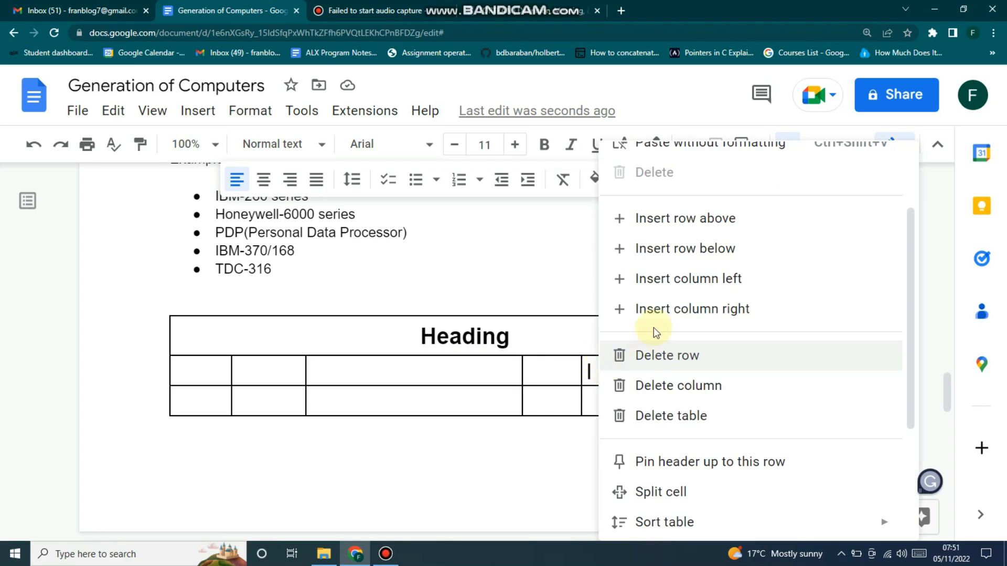
scroll(682, 367, down, 3)
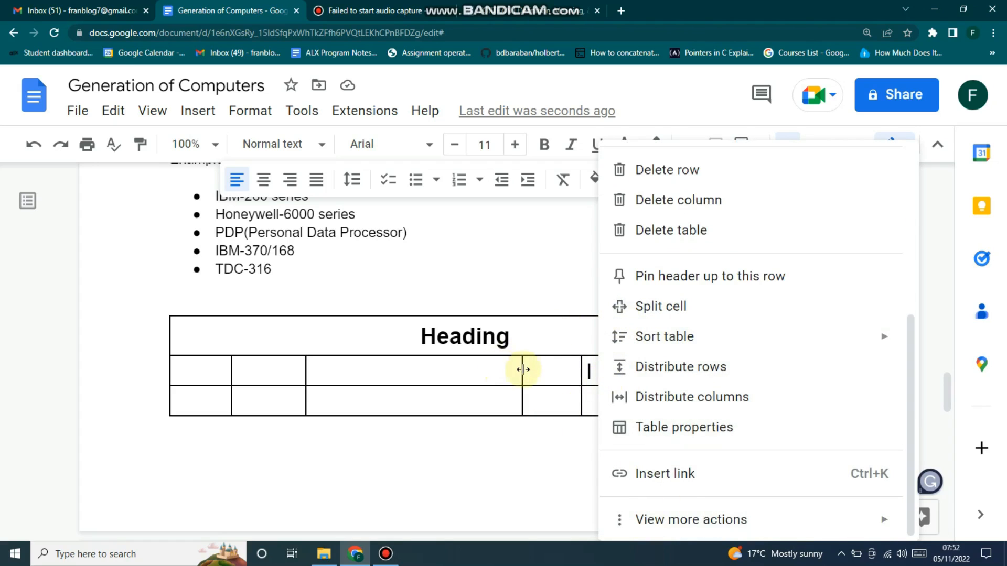
click(560, 366)
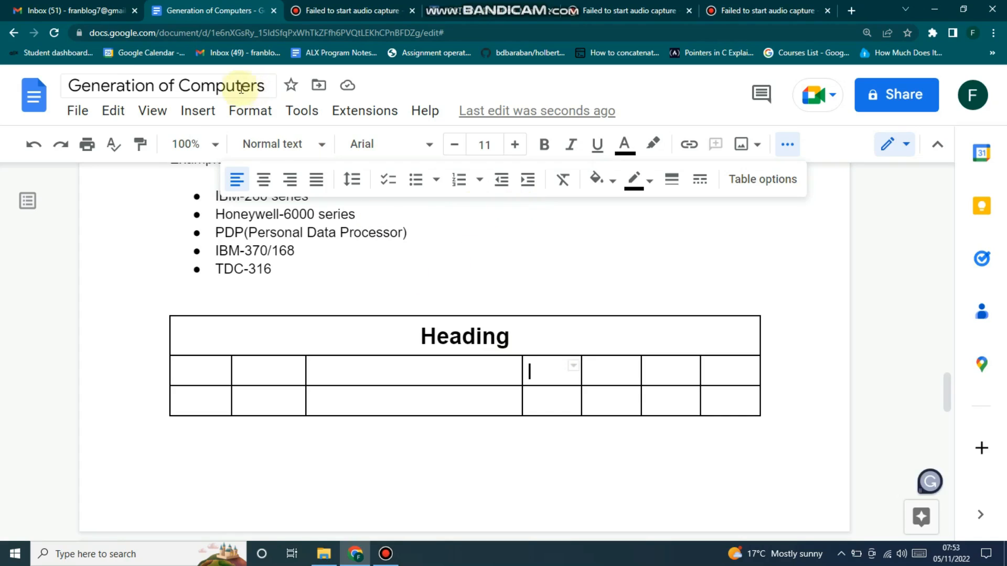
click(203, 112)
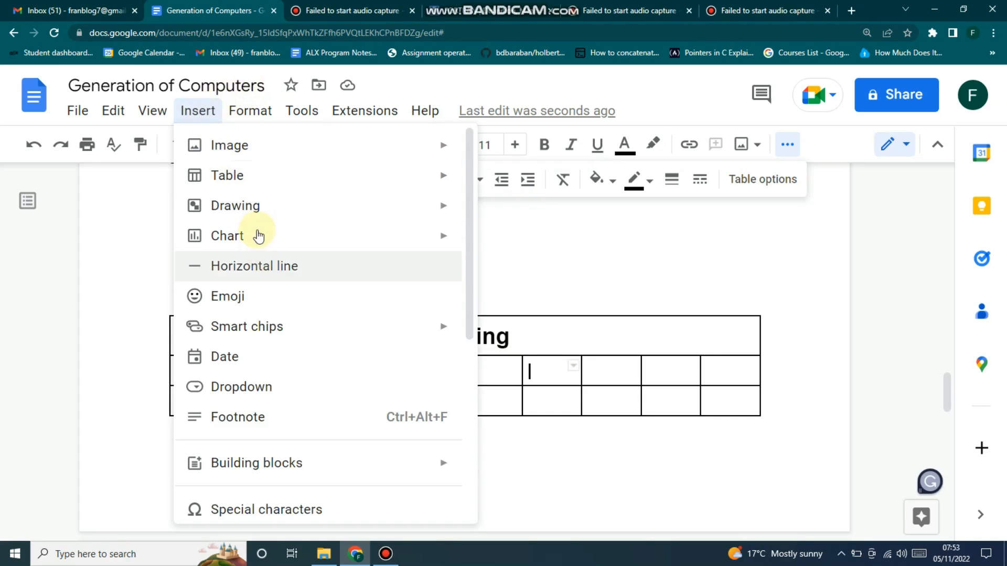
mouse_move(258, 237)
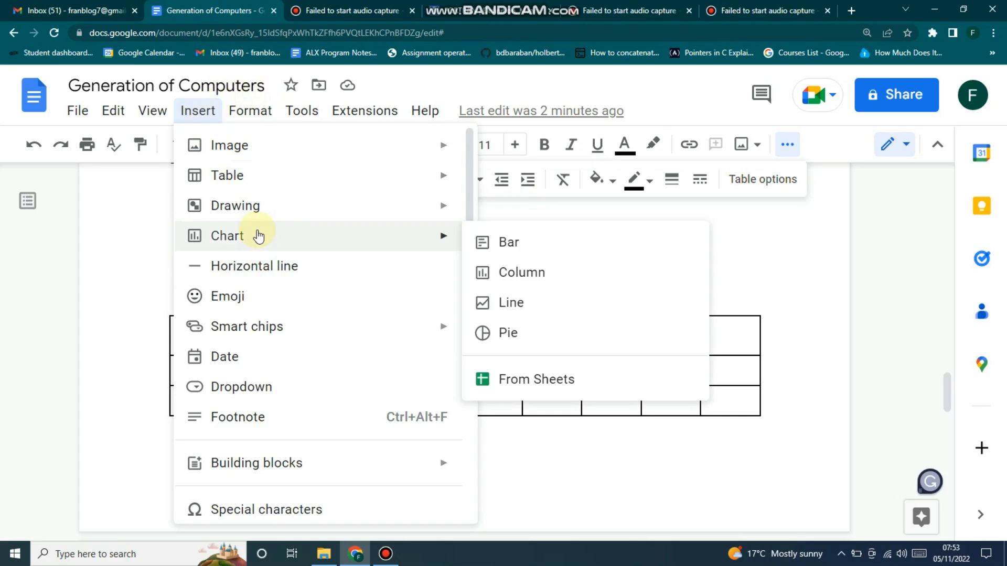
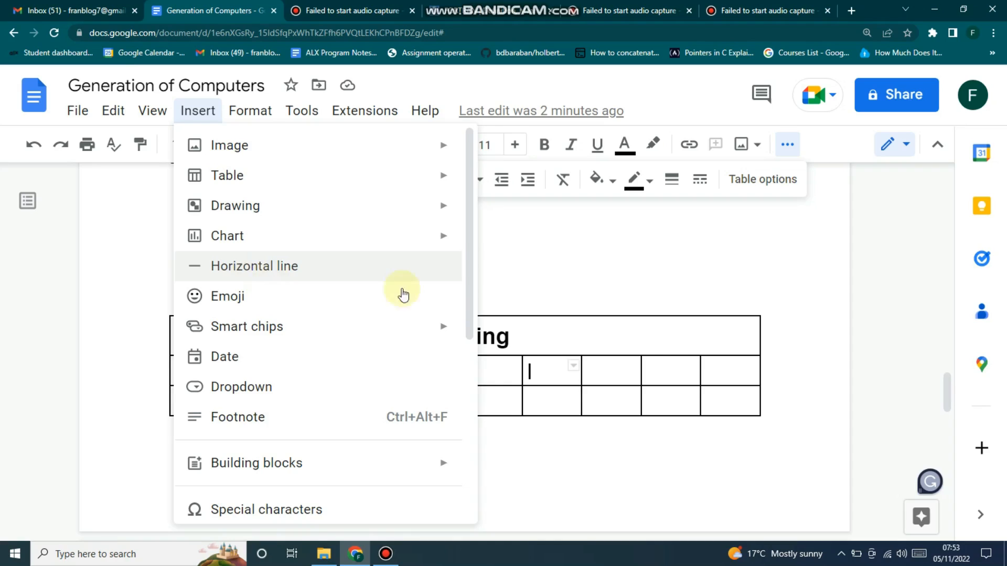
scroll(504, 418, down, 5)
click(576, 394)
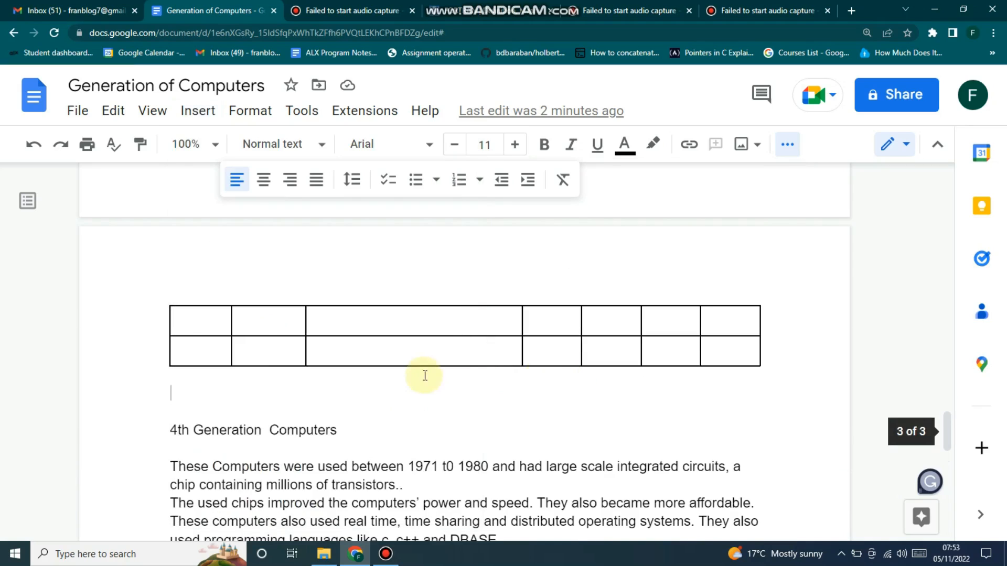
Insert a horizontal line in a new blank paragraph below the 4th Generation text ending in "c, c++ and DBASE.".
scroll(352, 363, down, 5)
scroll(348, 376, up, 5)
scroll(421, 363, down, 5)
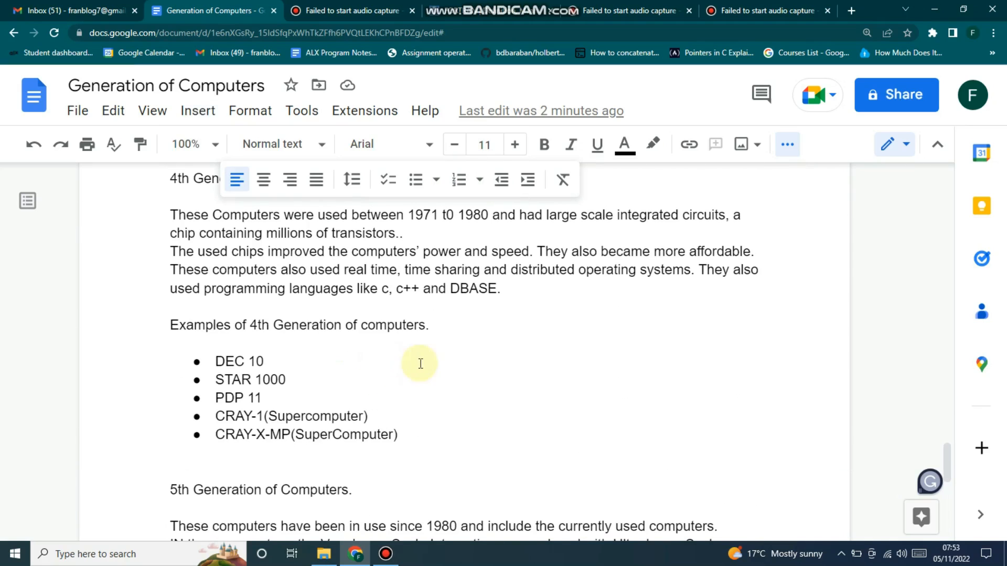
click(496, 292)
key(Return)
key(Return)
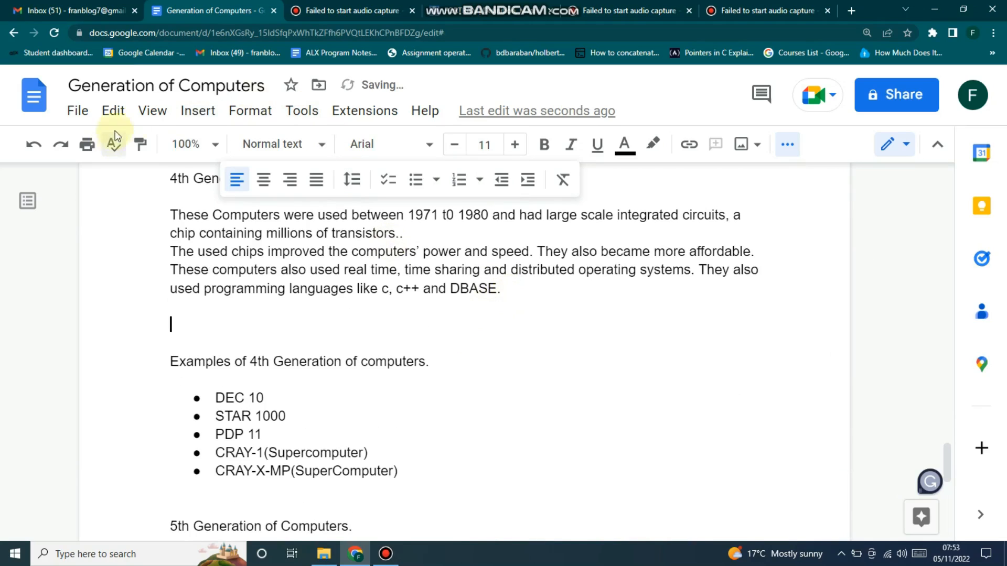
click(194, 110)
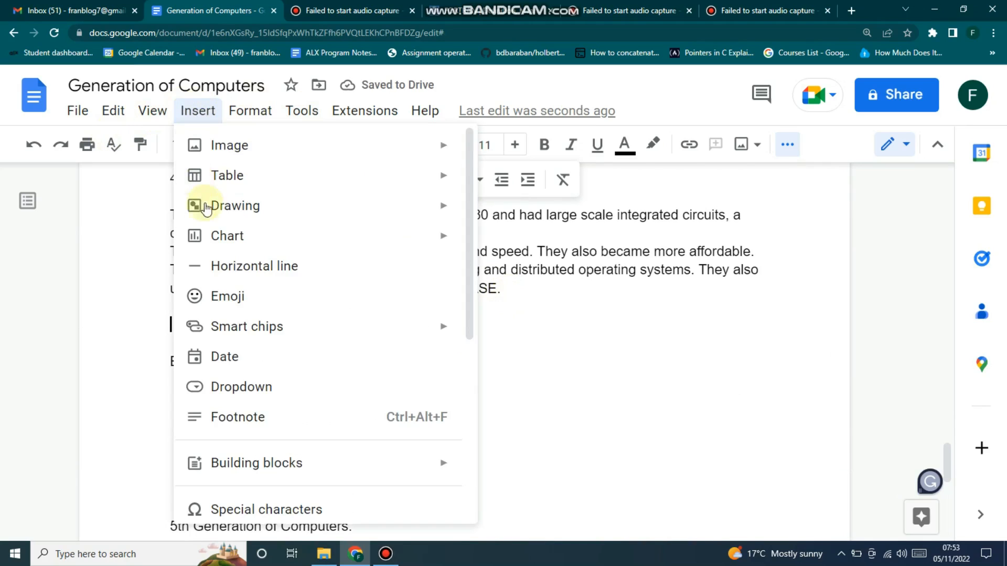
click(240, 268)
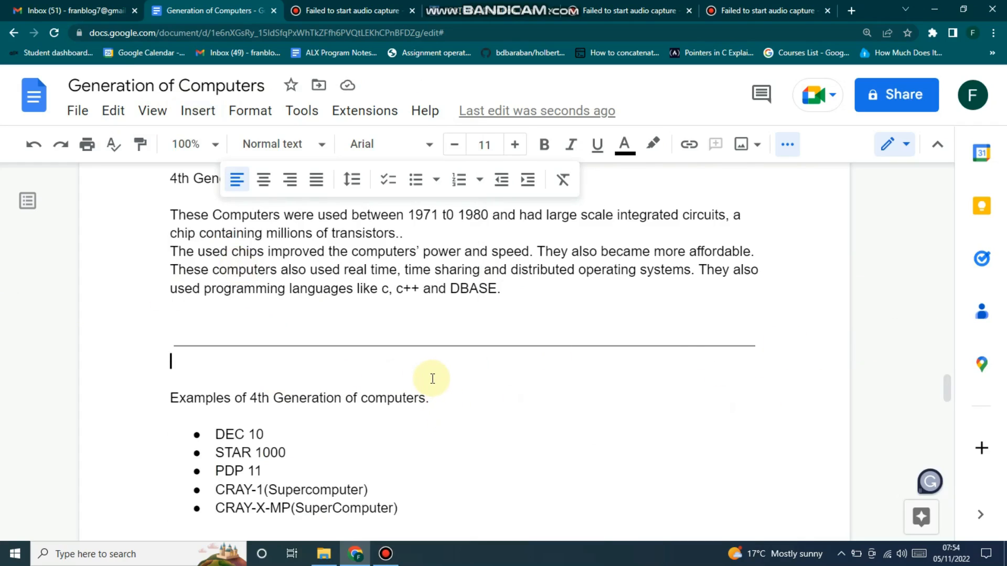
Below the horizontal line, enter "Name:" with the creator's first name and, spaced well apart on the same line, "Position: Creator".
text(Name)
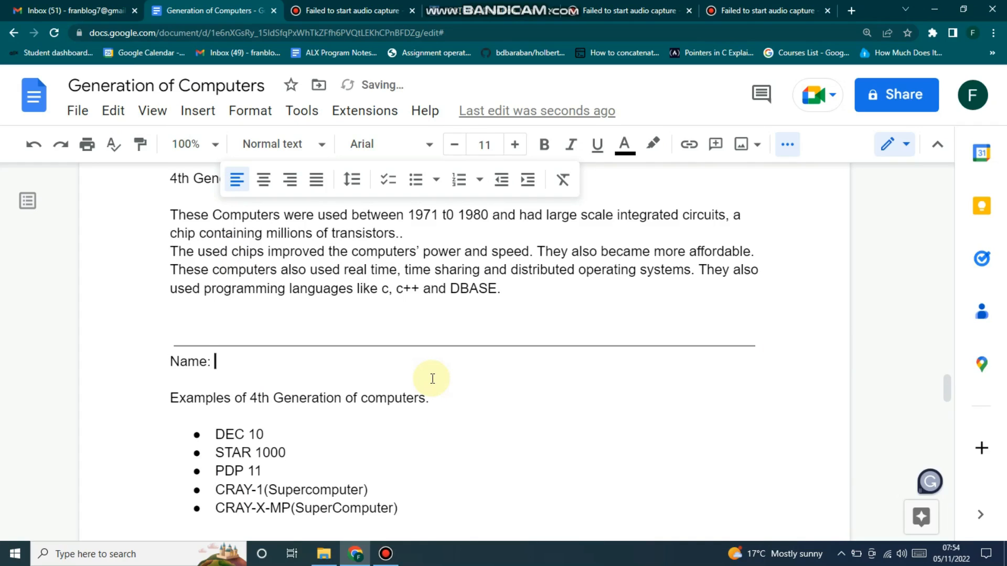
text(: Francis	Position)
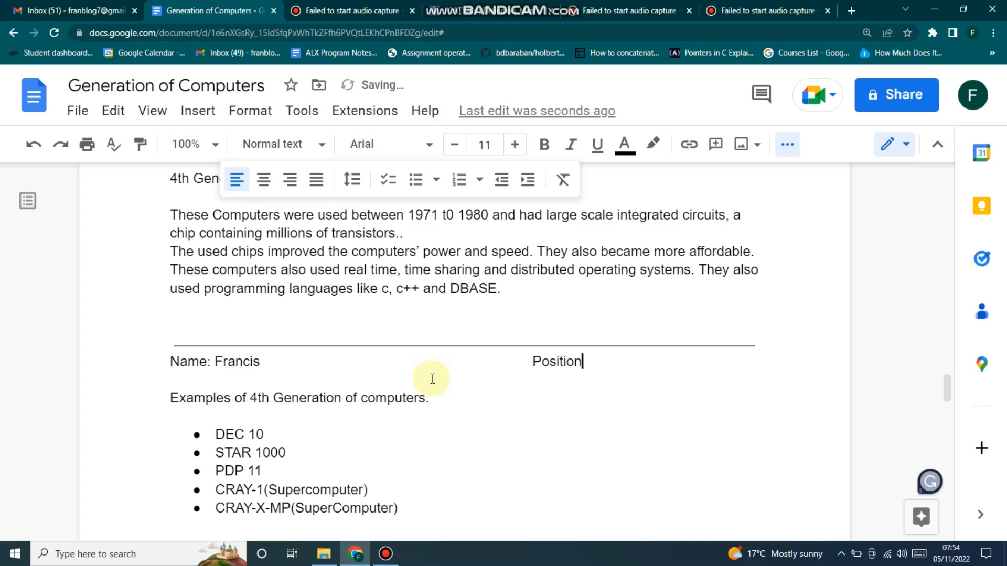
text(: Creator)
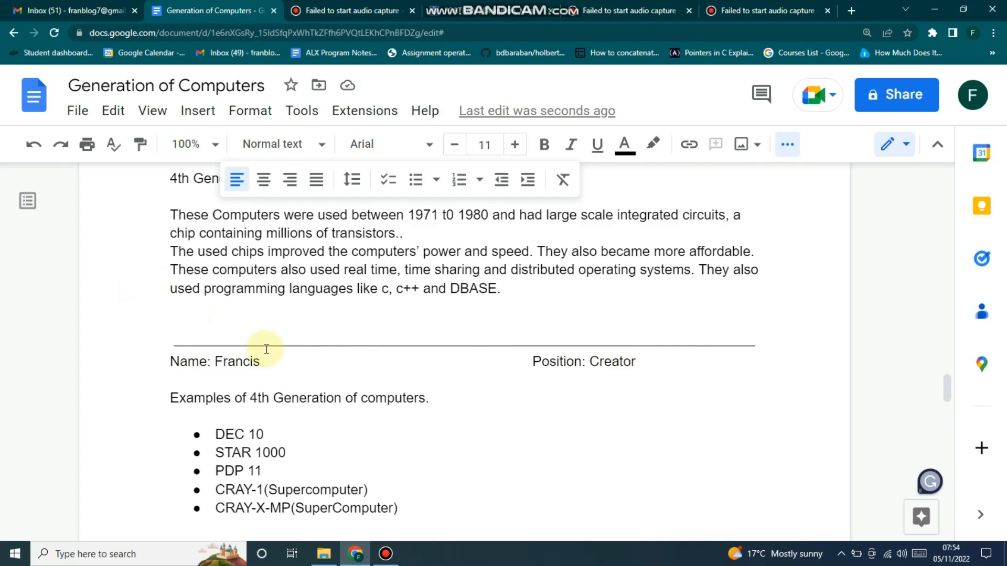
Add a "Signature" line followed by a long row of underscores, one blank line below the name and position.
click(649, 363)
key(Return)
key(Return)
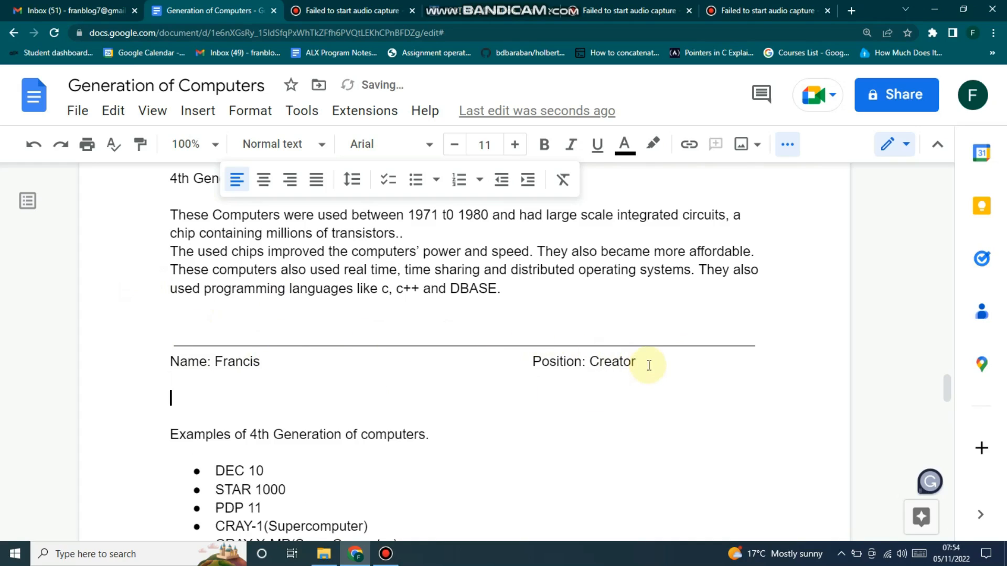
text(____________________________)
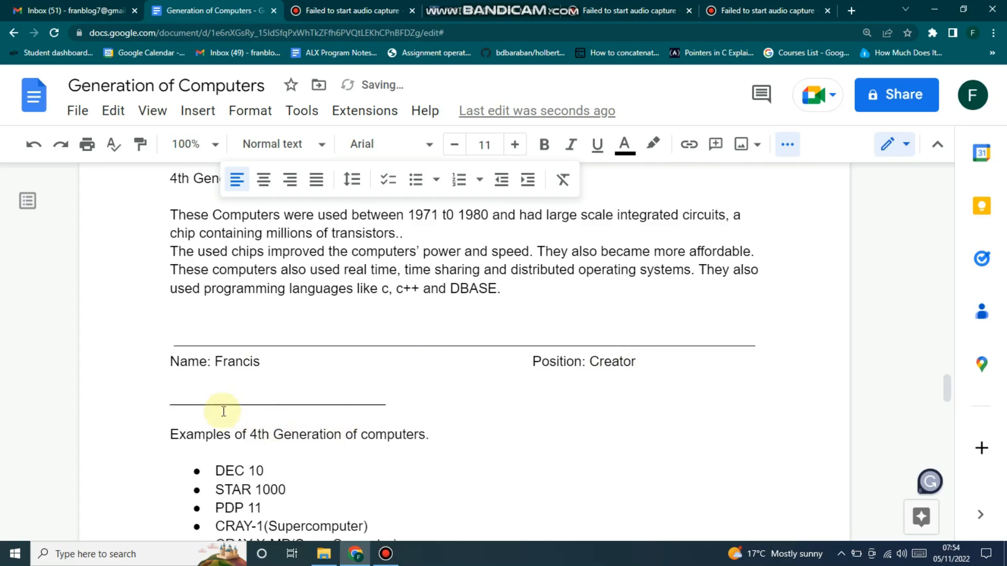
click(167, 404)
text(Sig)
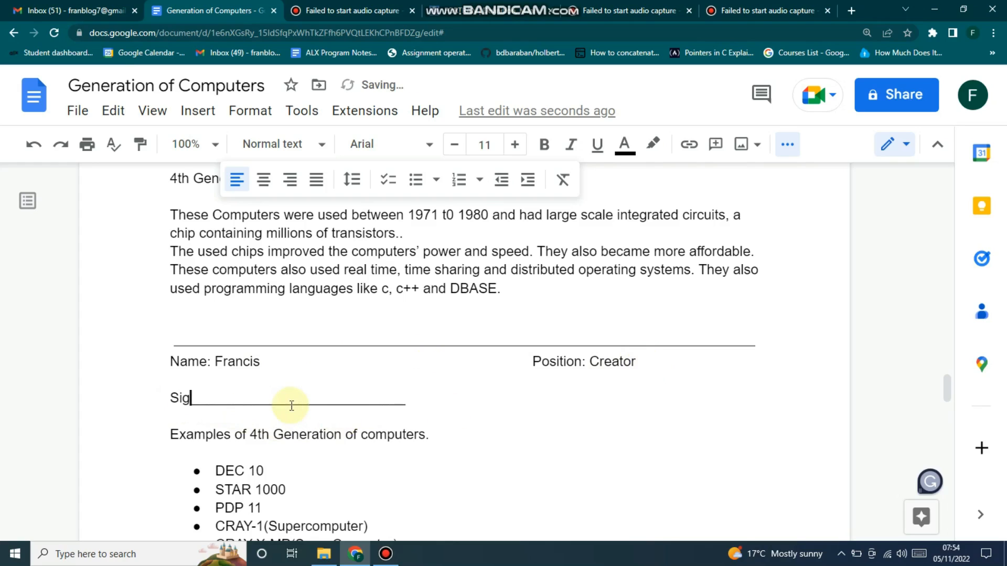
text(an)
text(nature)
Insert an image watermark by uploading the PNG portrait dated 04/11/2022 20:03 from the Downloads folder.
scroll(402, 391, down, 3)
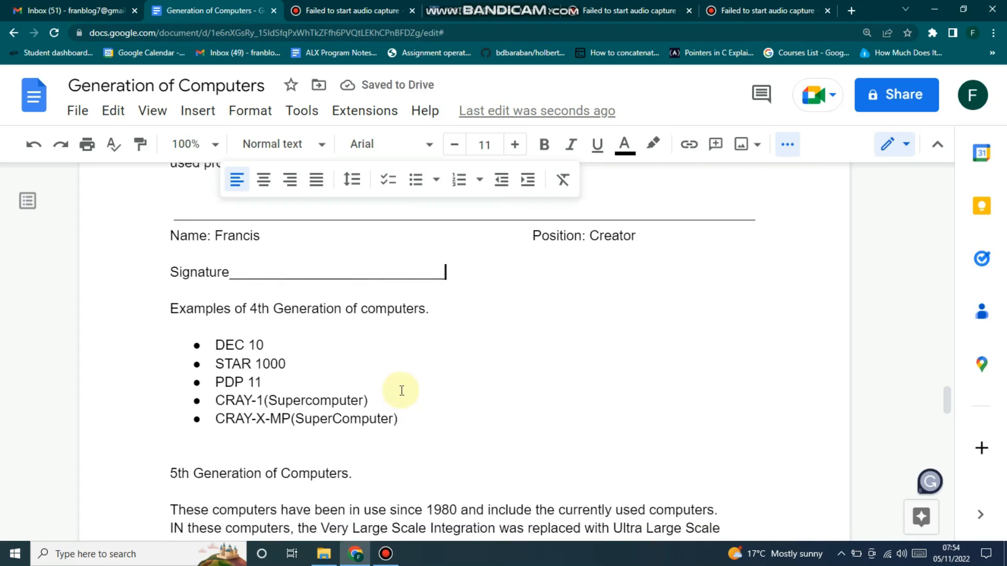
click(198, 112)
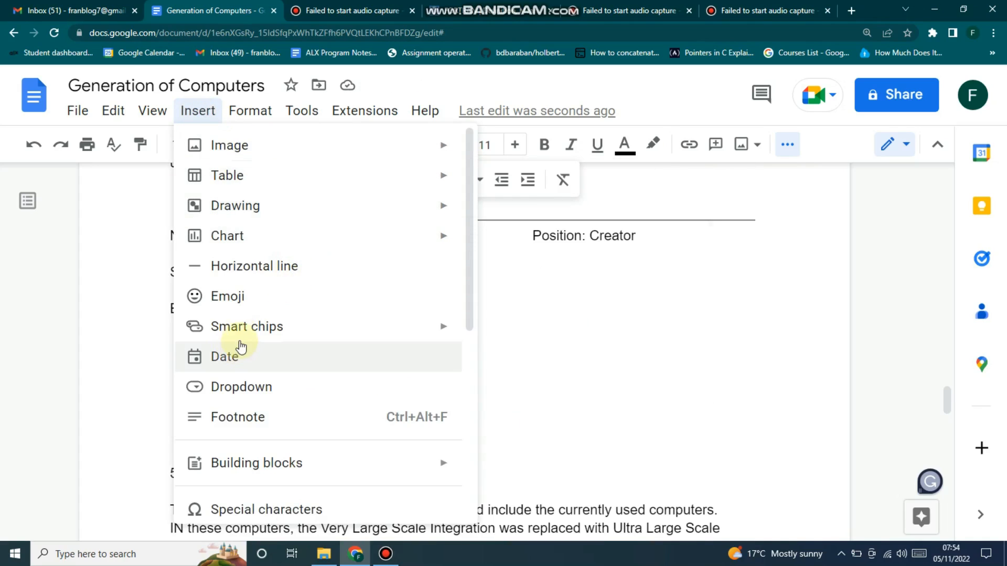
mouse_move(301, 309)
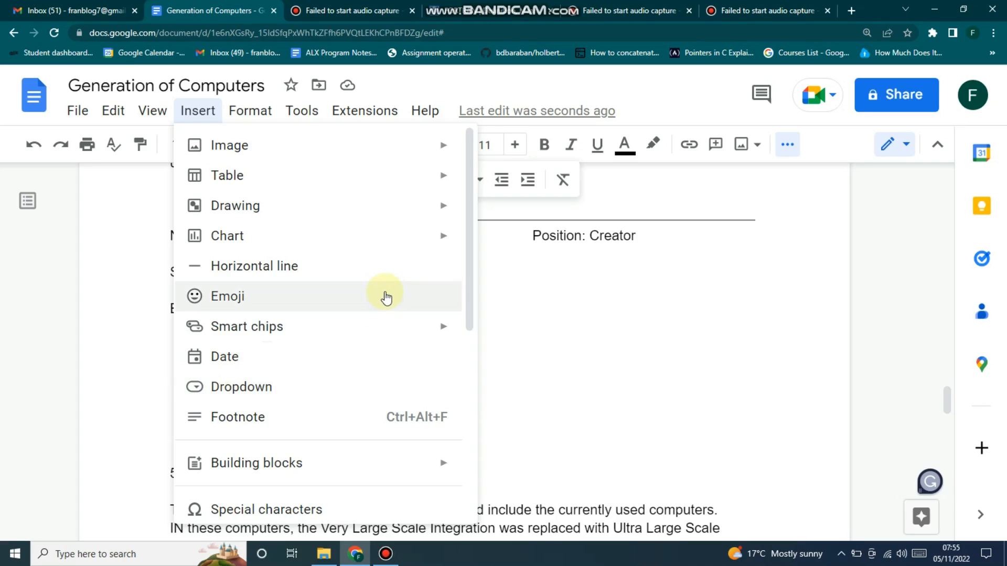
scroll(225, 301, down, 4)
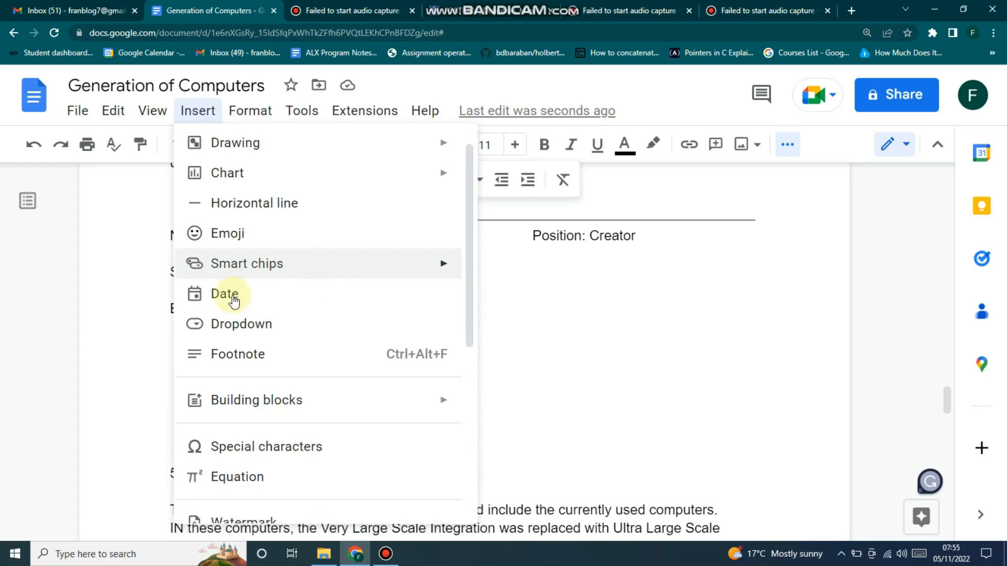
mouse_move(393, 281)
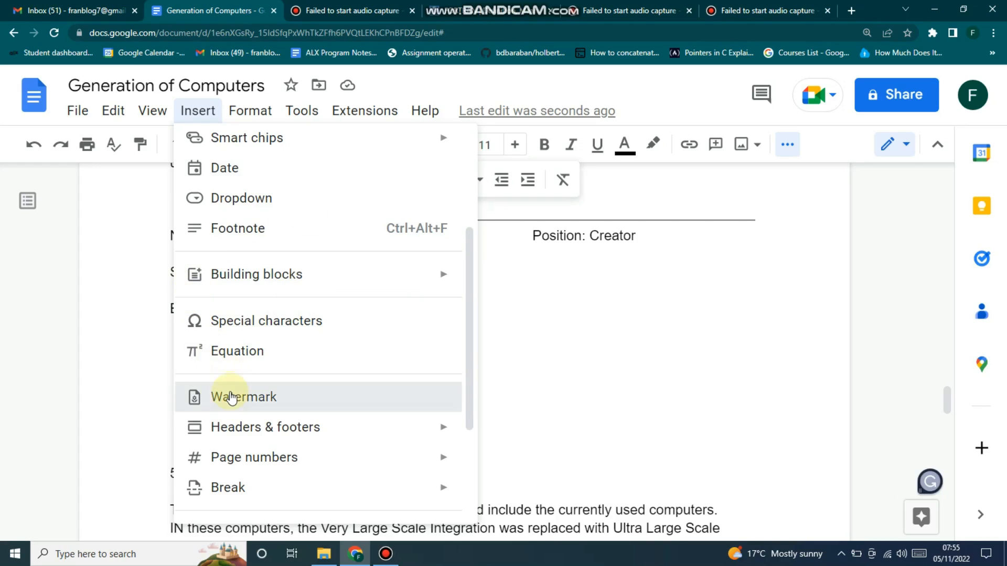
click(231, 399)
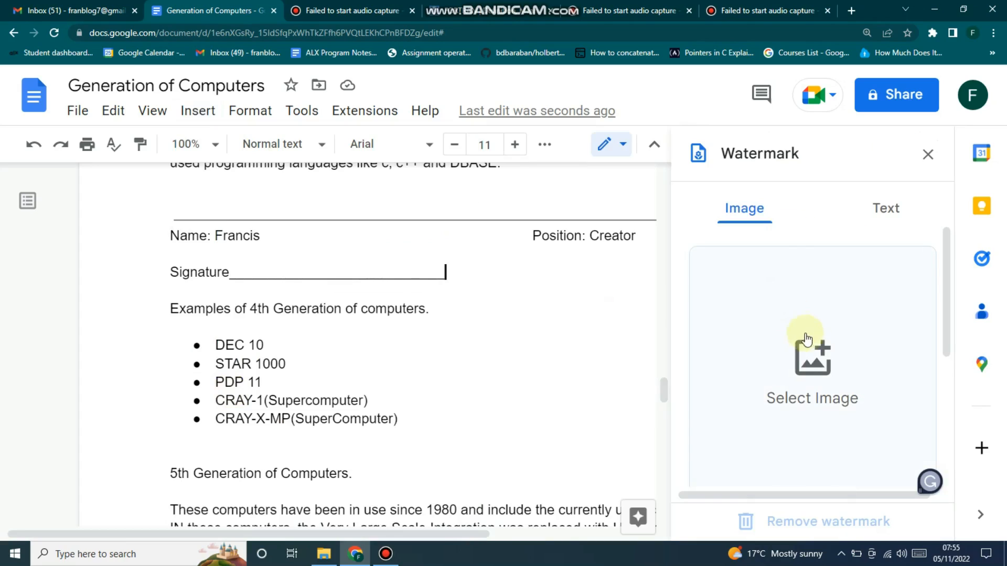
click(806, 340)
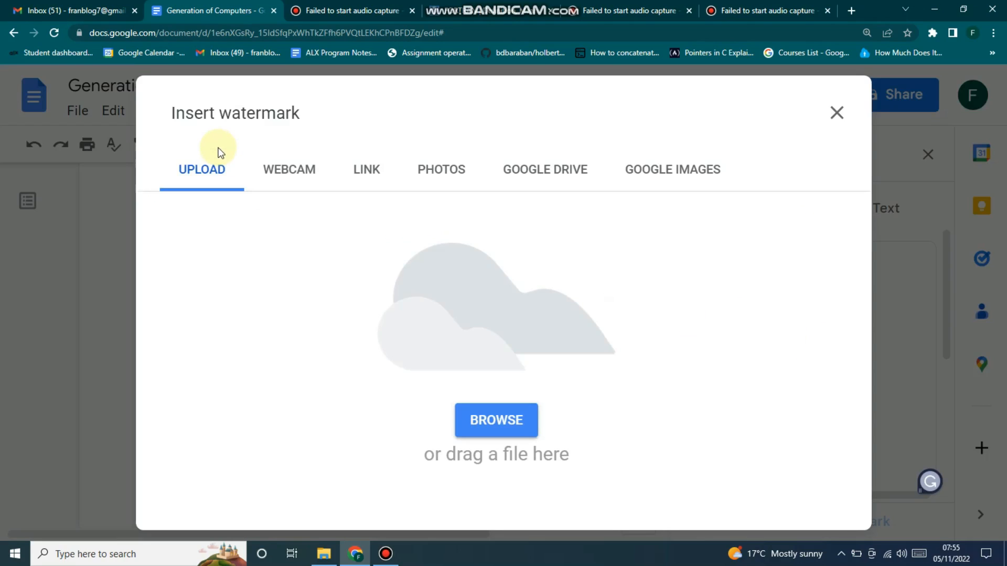
click(490, 411)
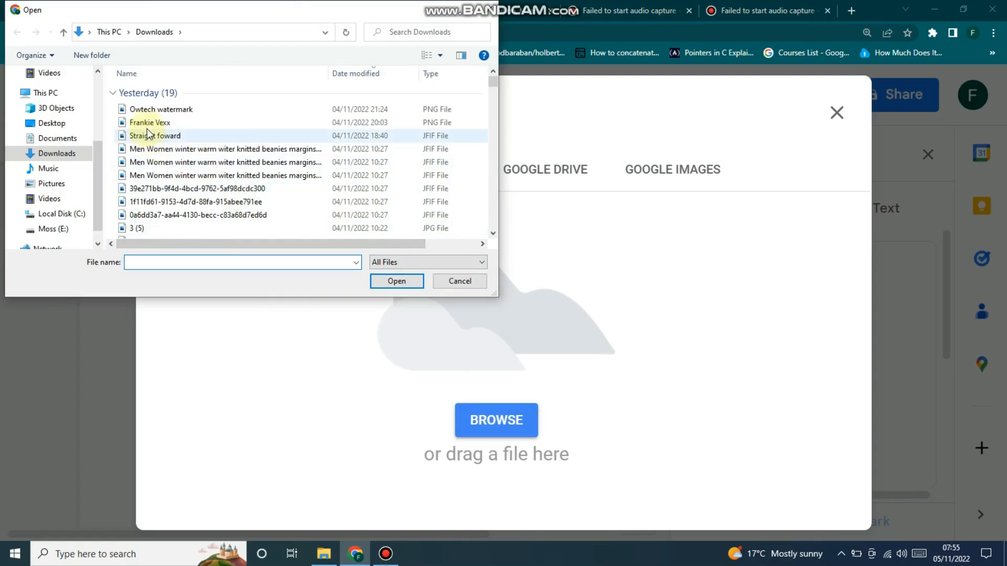
click(149, 122)
click(396, 282)
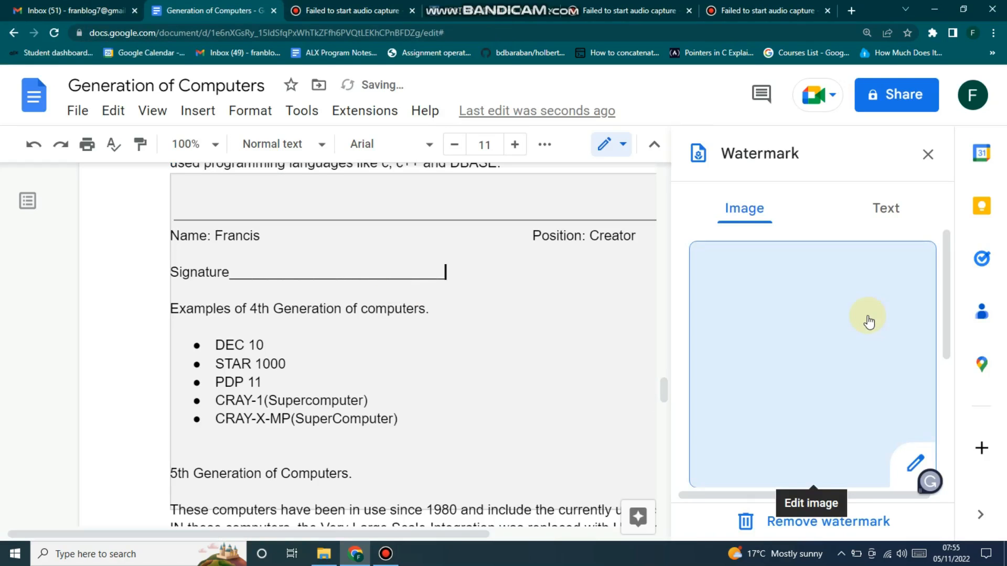
Apply the image watermark with the scale kept at 100% (Auto) and the Faded option on.
scroll(899, 343, down, 4)
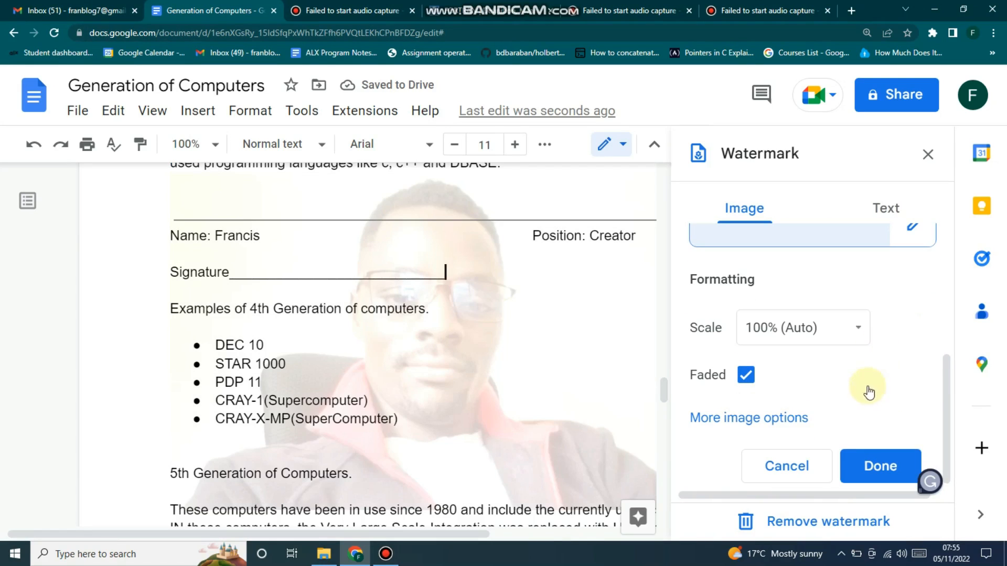
click(880, 469)
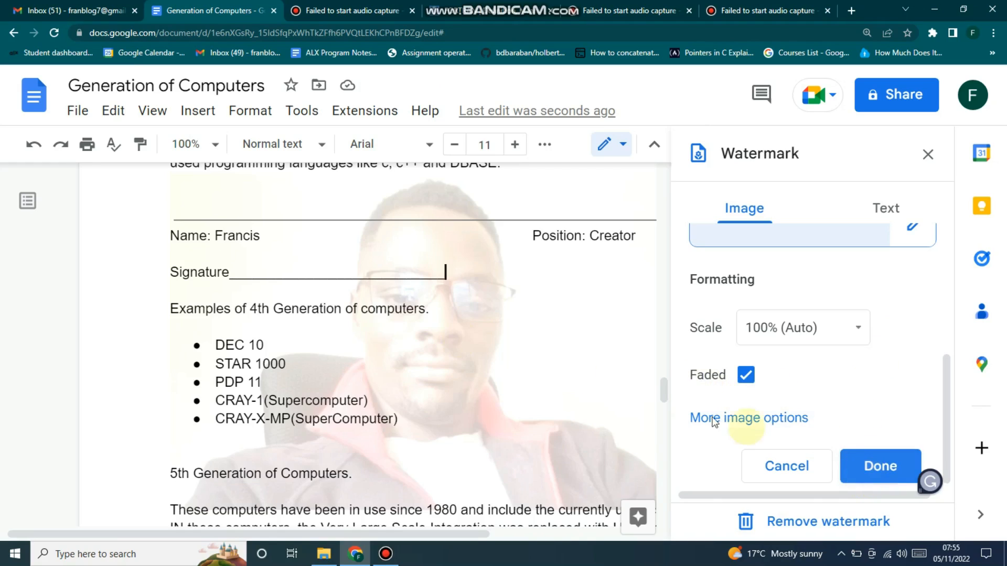
scroll(569, 316, down, 1)
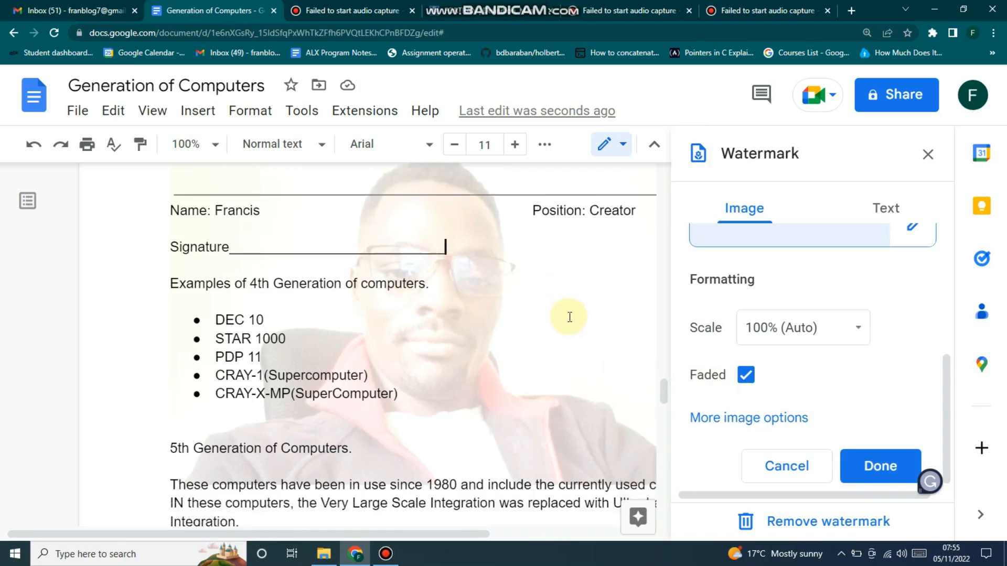
scroll(524, 310, down, 4)
scroll(489, 288, up, 3)
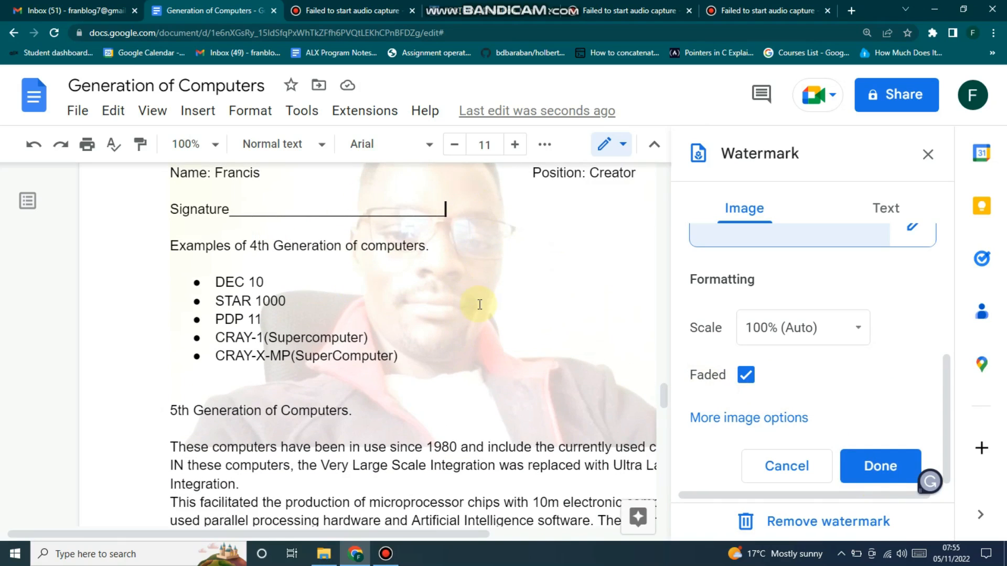
scroll(598, 317, up, 3)
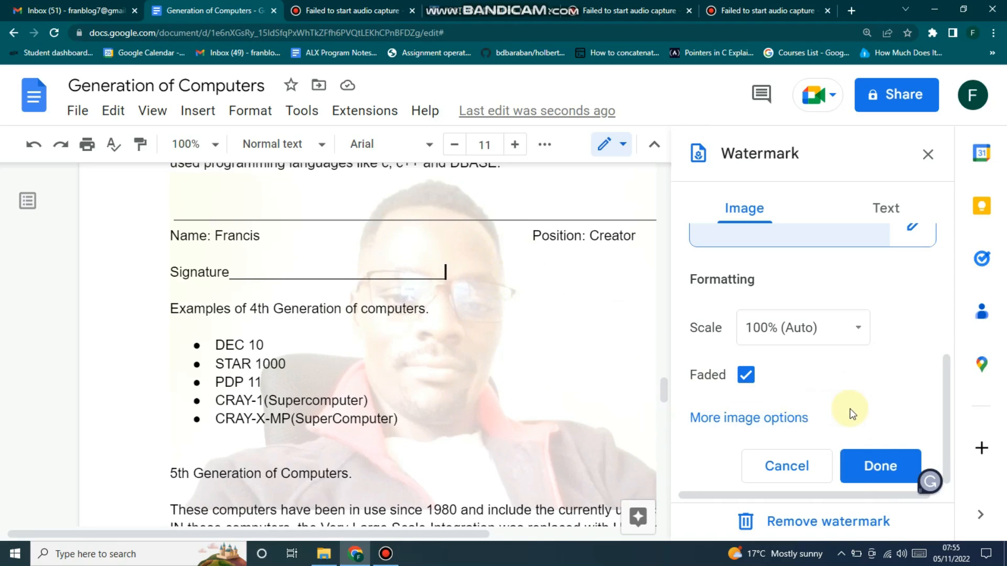
click(858, 466)
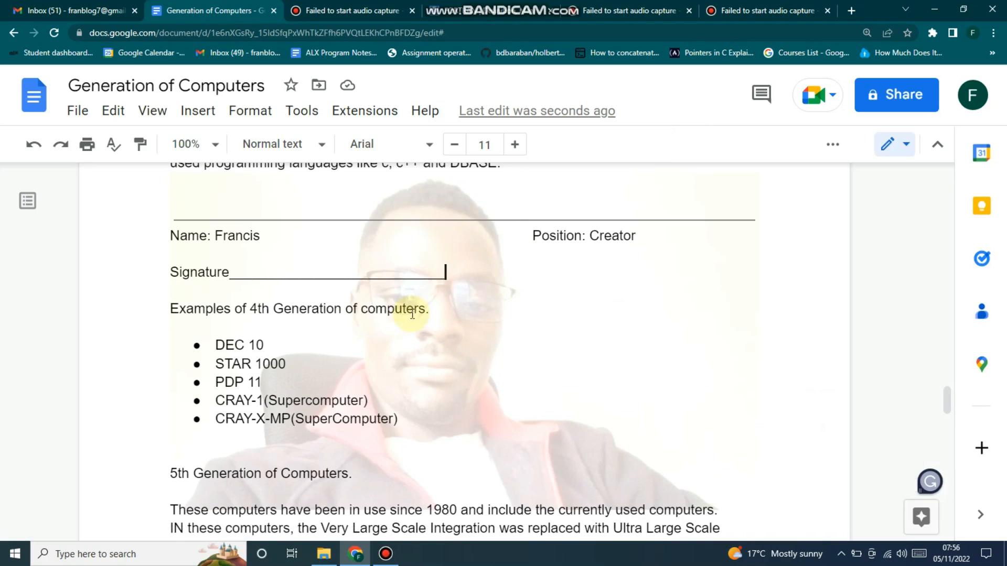
Examine how the watermark sits behind the text of the 4th and 5th generation sections.
scroll(409, 315, down, 7)
scroll(443, 346, up, 7)
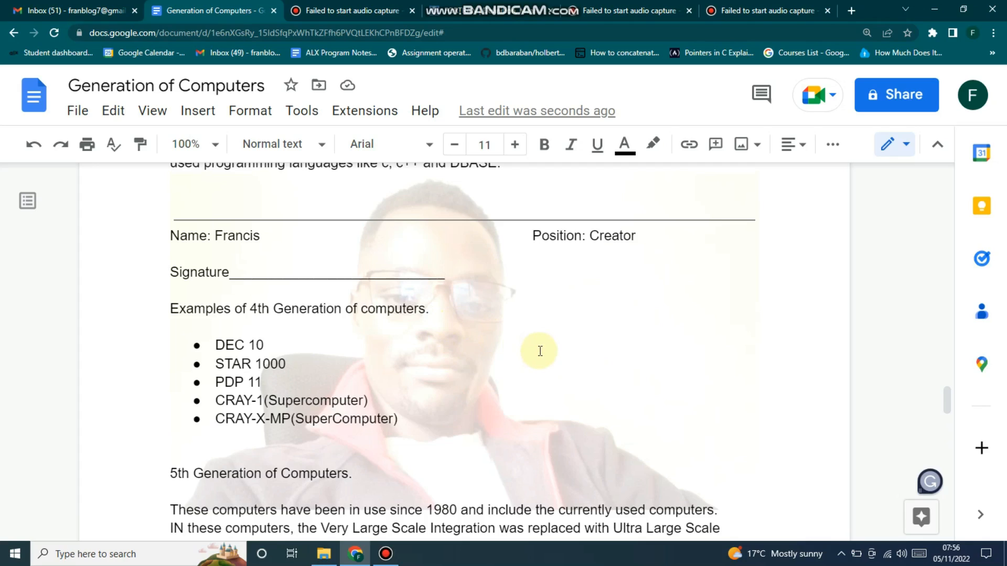
scroll(528, 310, down, 4)
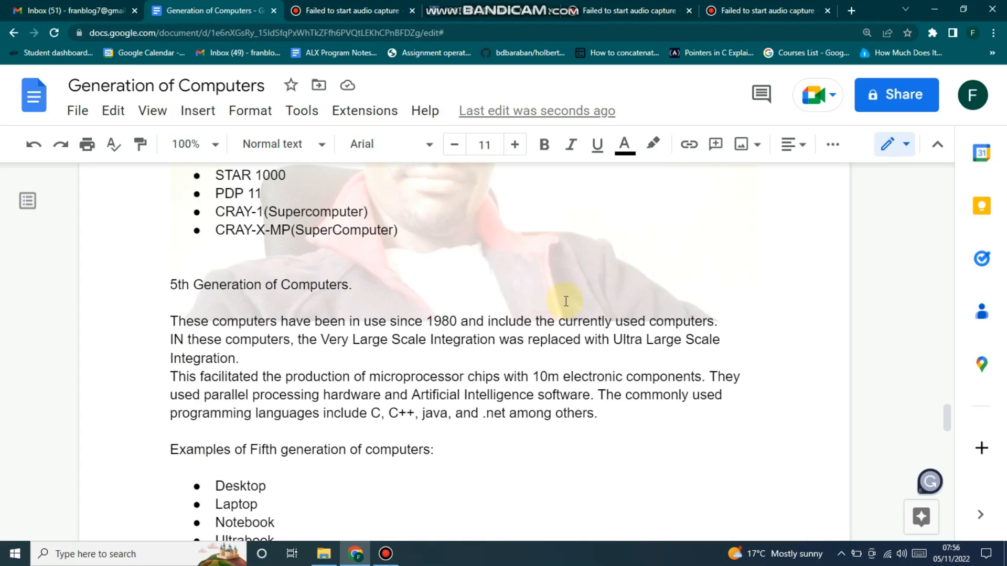
drag(170, 319, 466, 422)
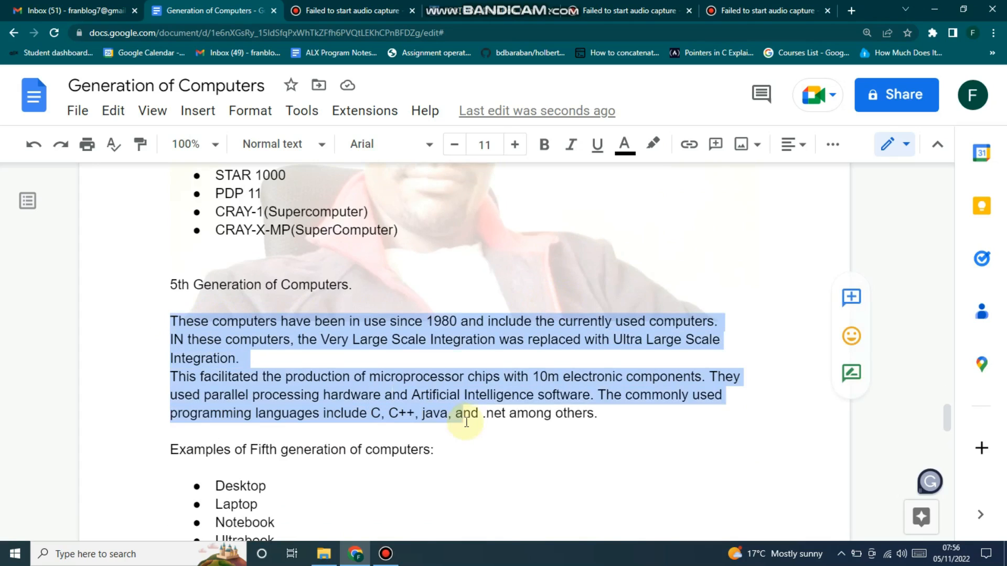
scroll(606, 360, up, 8)
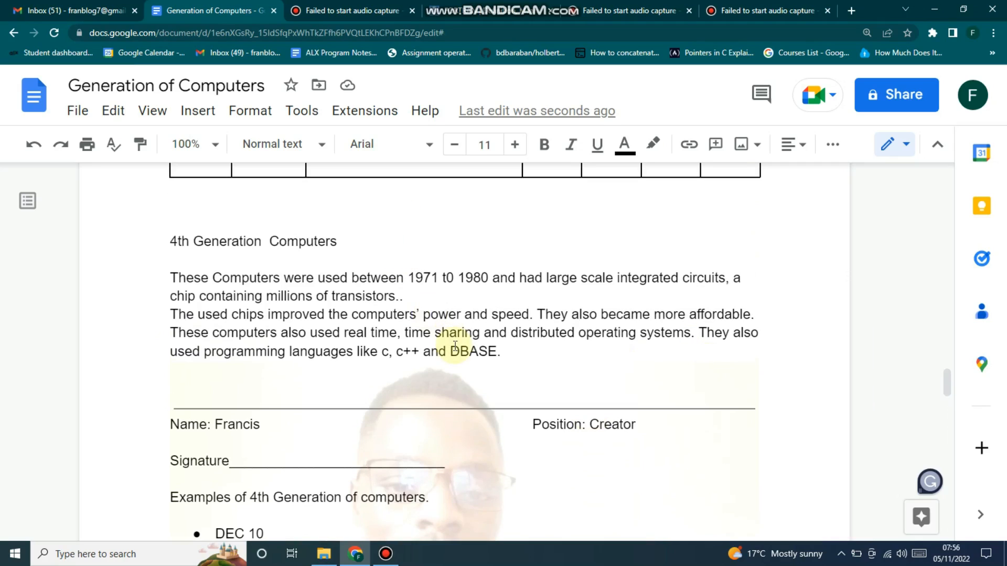
scroll(498, 346, down, 3)
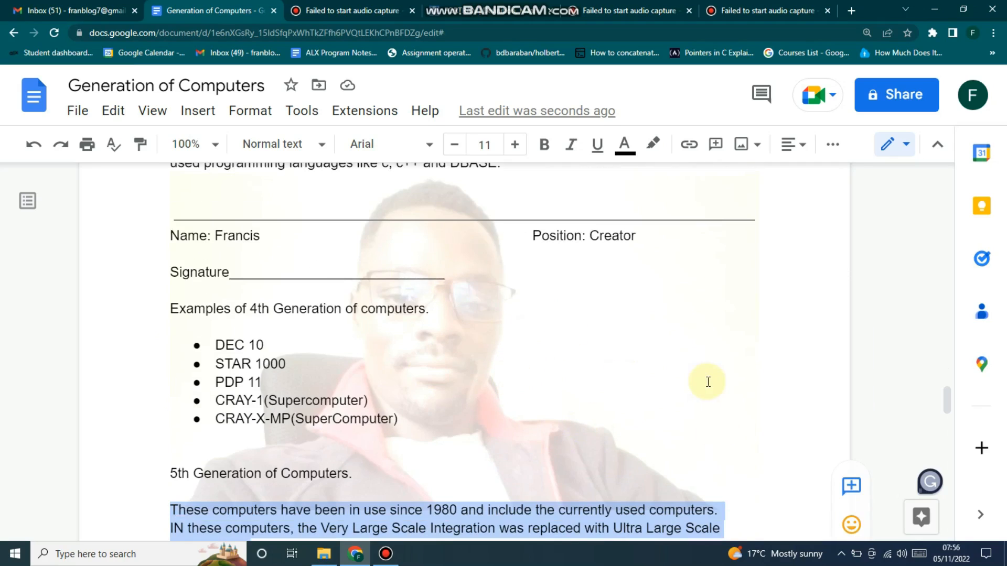
scroll(539, 375, down, 6)
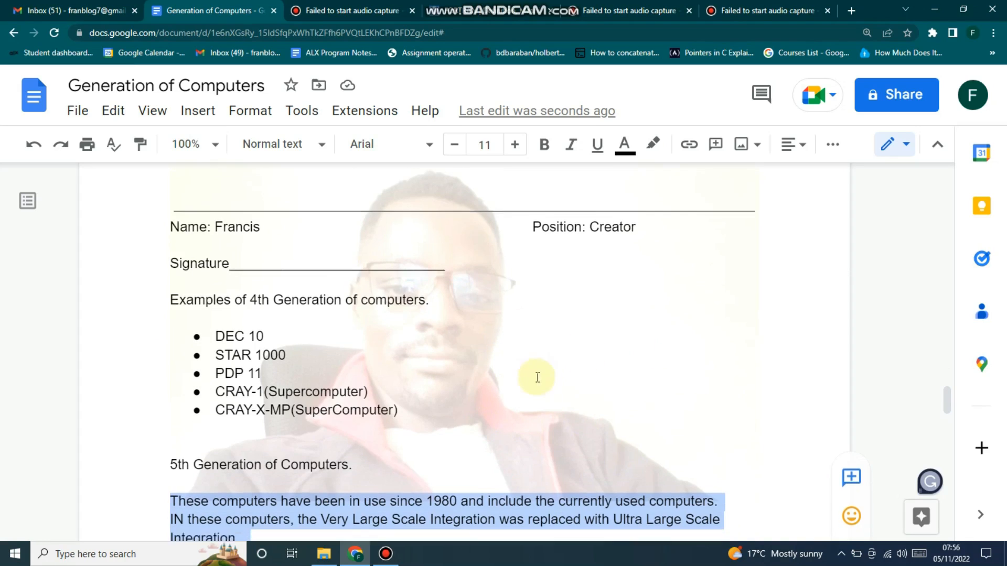
Review the text watermark's formatting, transparency, orientation and placement options, then cancel without applying a text watermark.
scroll(351, 360, up, 3)
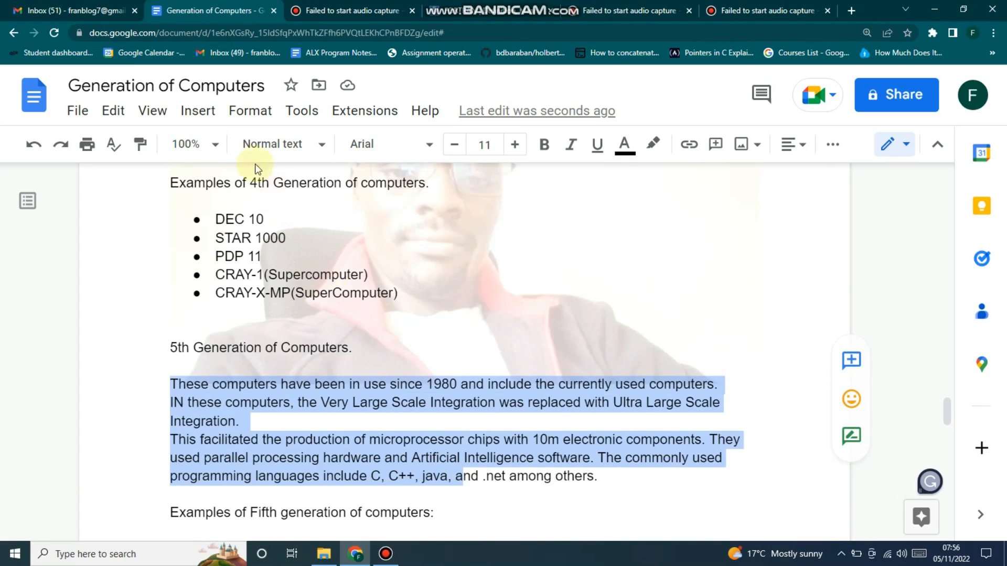
scroll(741, 401, up, 6)
scroll(742, 400, up, 2)
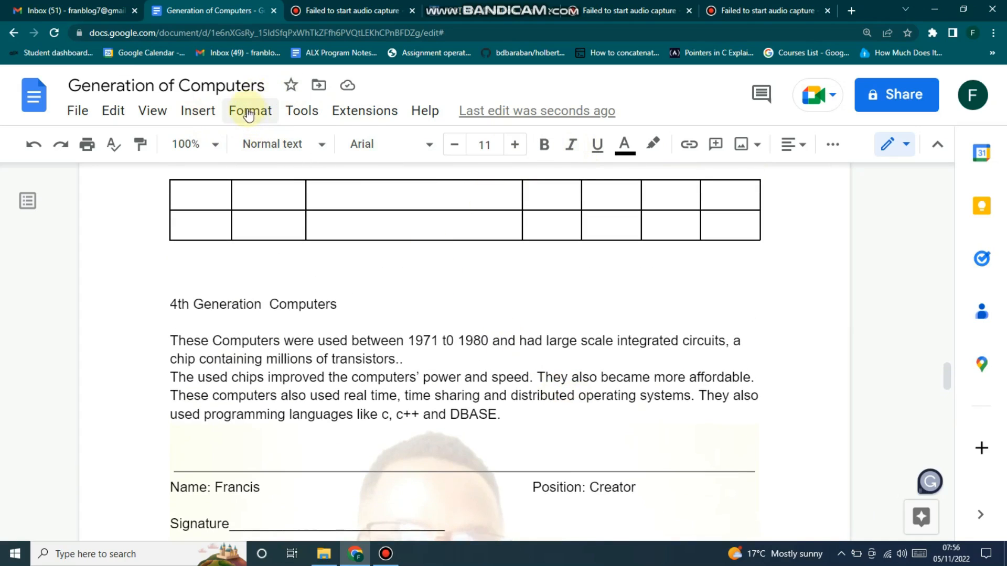
click(197, 111)
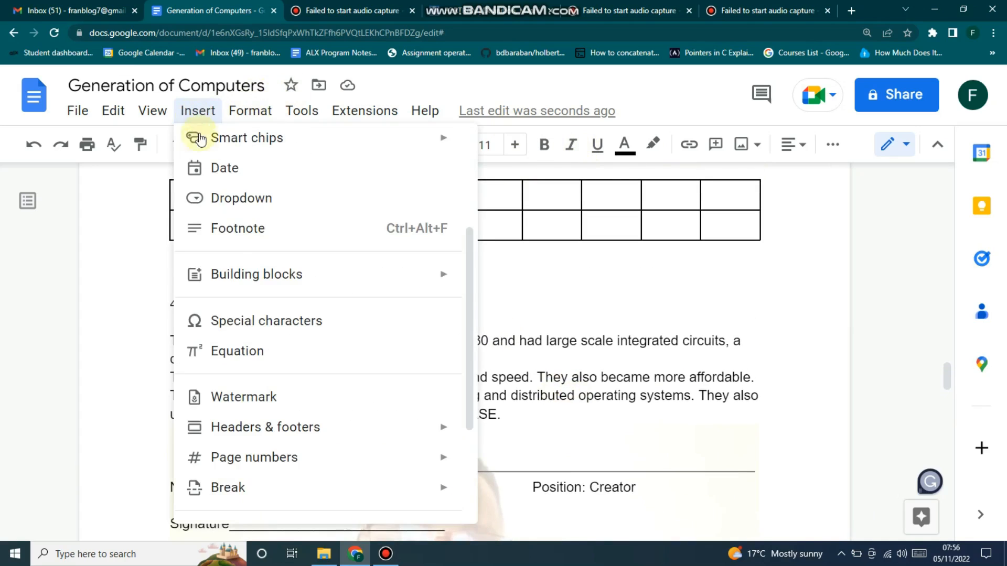
click(243, 396)
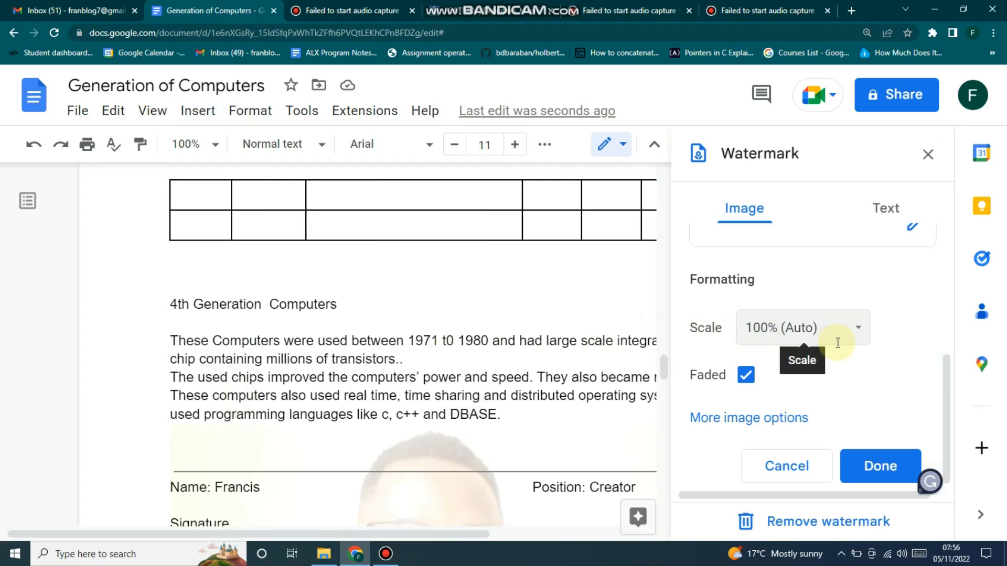
click(871, 205)
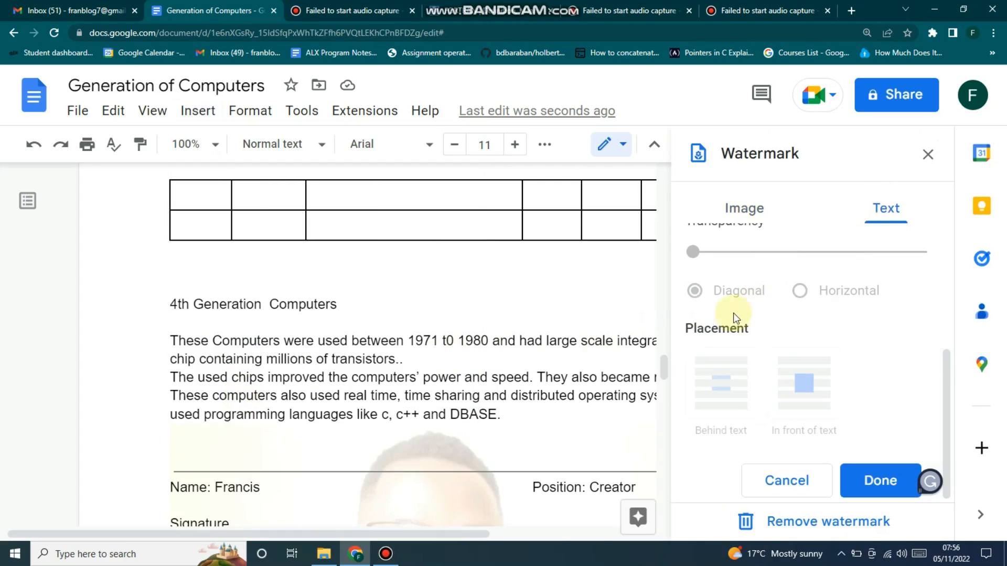
scroll(781, 294, up, 4)
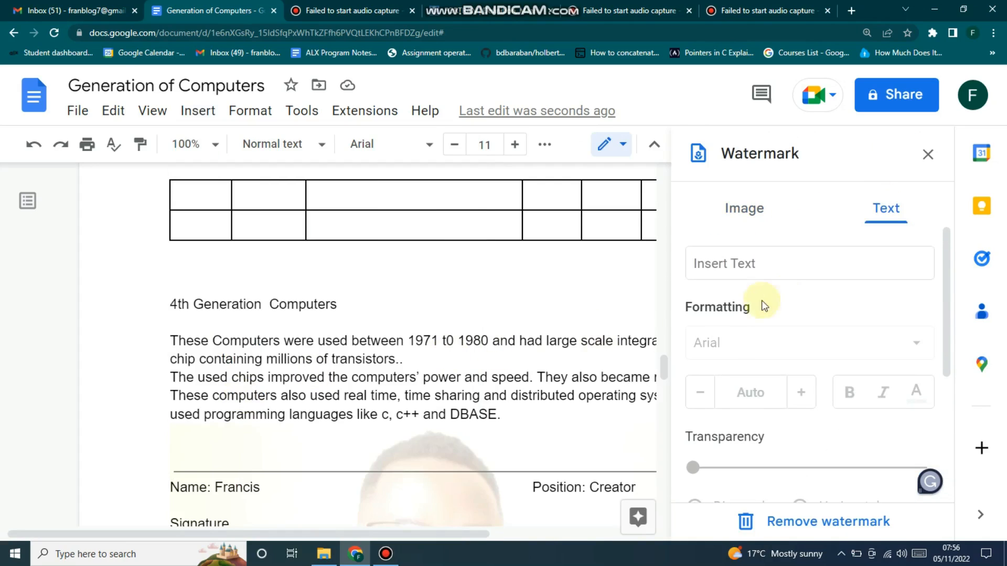
click(755, 272)
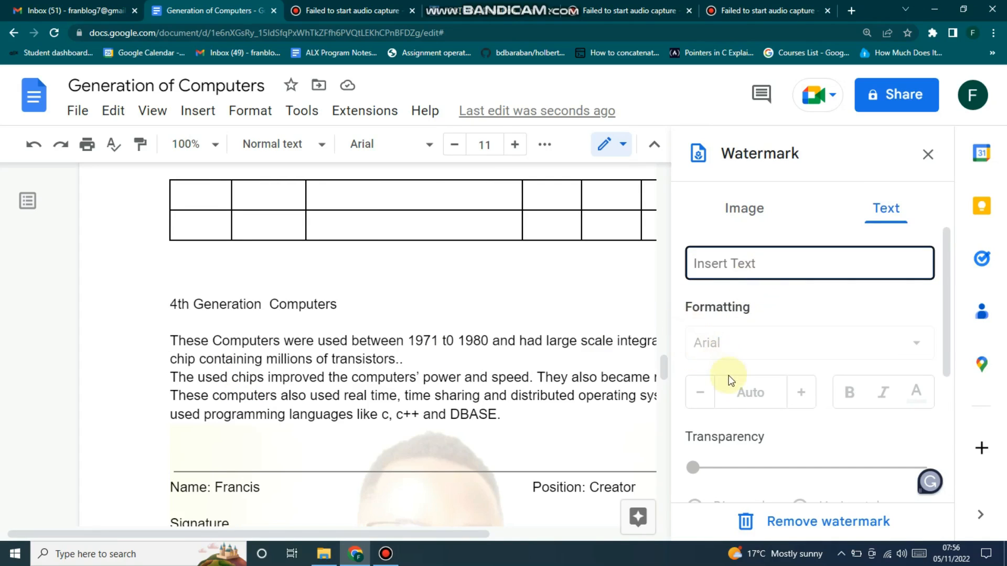
scroll(739, 361, down, 3)
scroll(787, 362, down, 2)
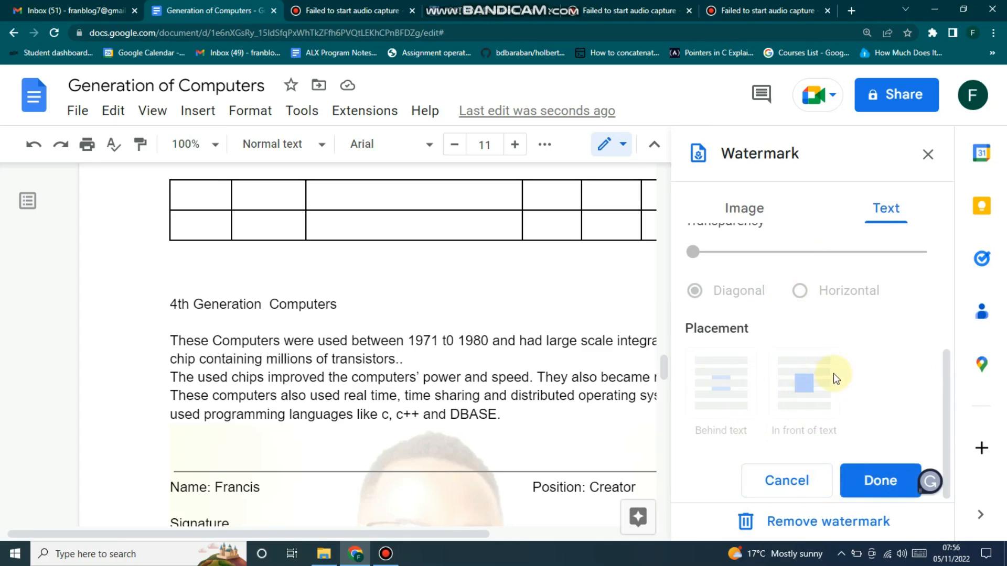
scroll(398, 404, down, 3)
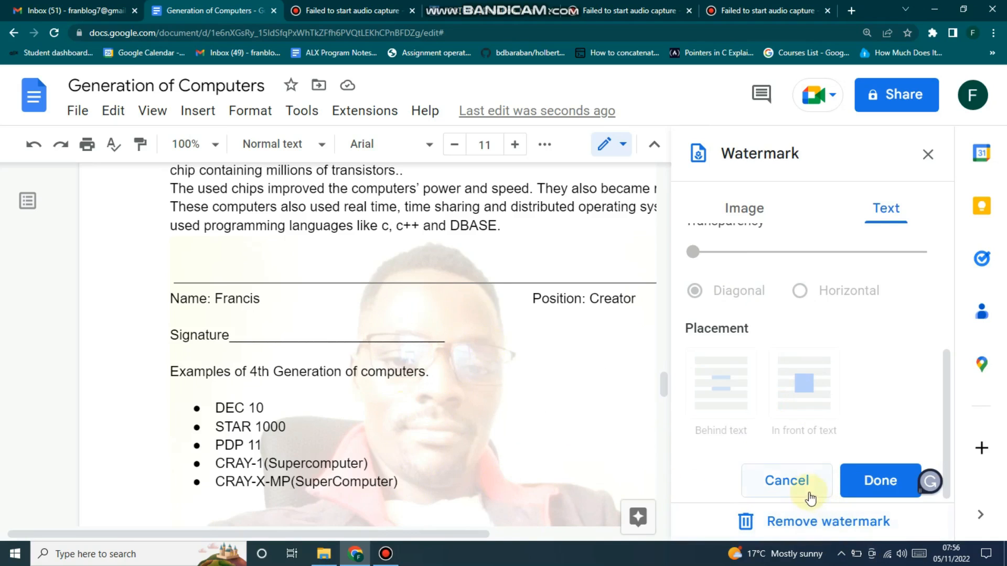
click(785, 479)
Review the insertion options for headers and footers, page numbers and a table of contents.
scroll(390, 393, up, 4)
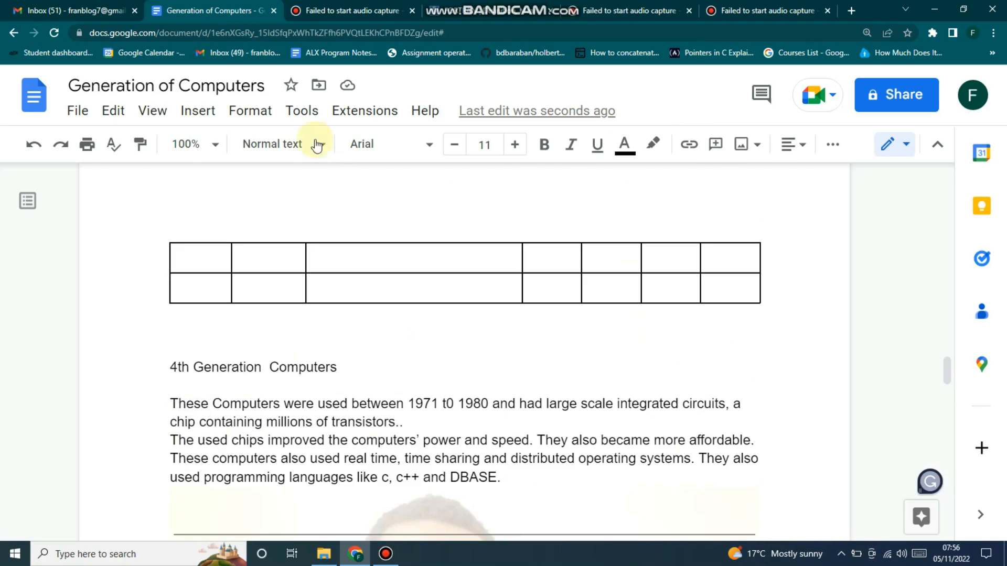
click(198, 111)
scroll(299, 220, down, 3)
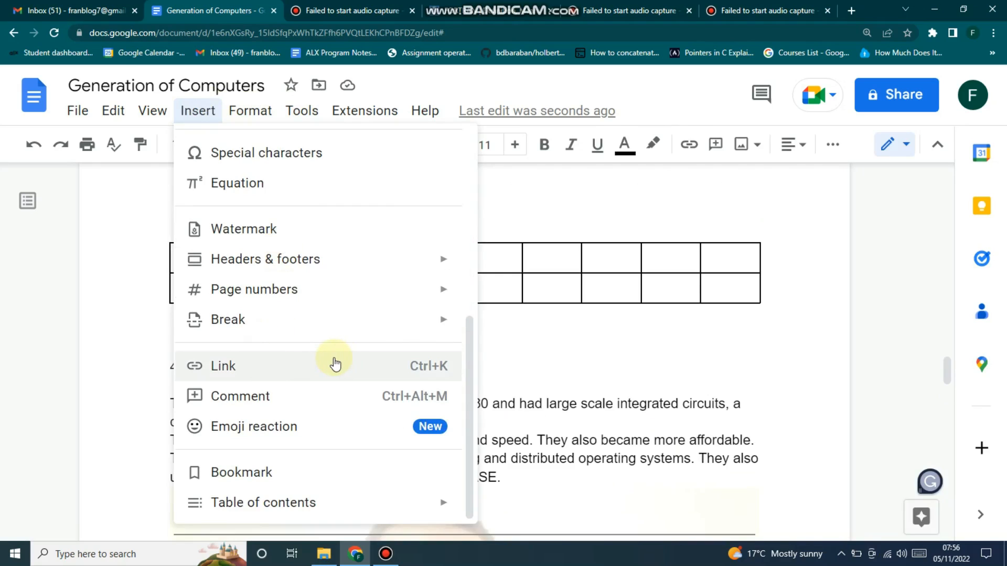
mouse_move(314, 260)
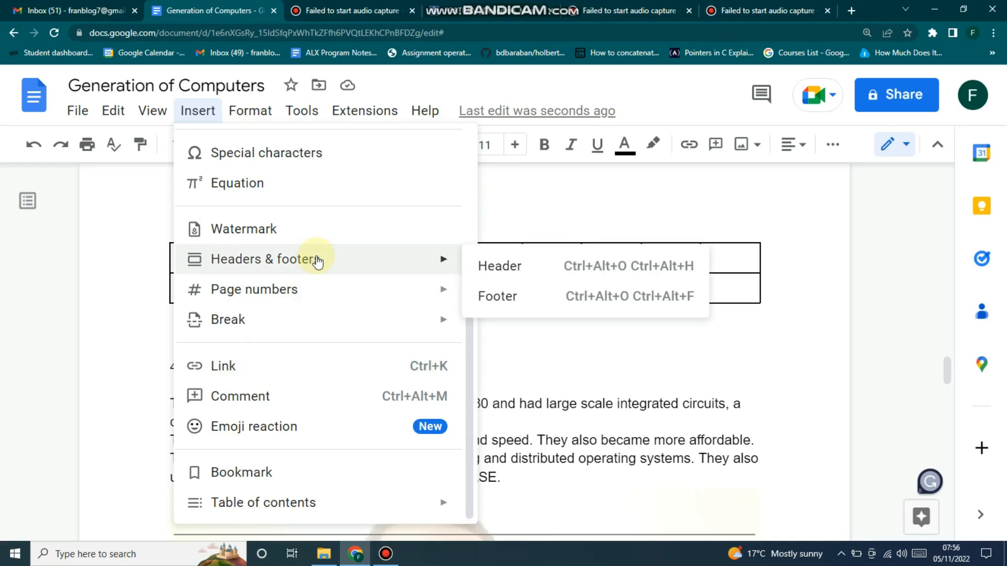
mouse_move(321, 295)
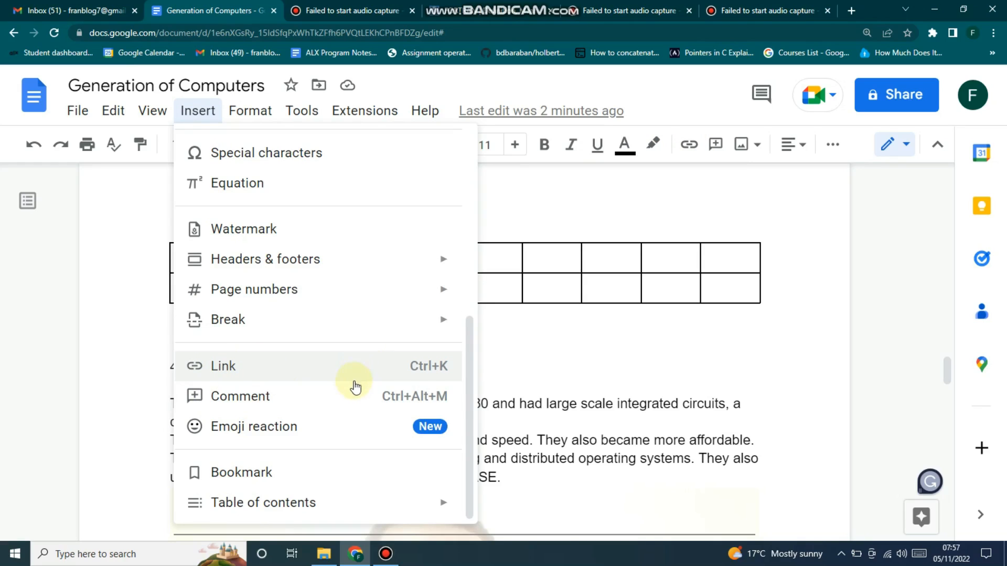
scroll(577, 346, down, 4)
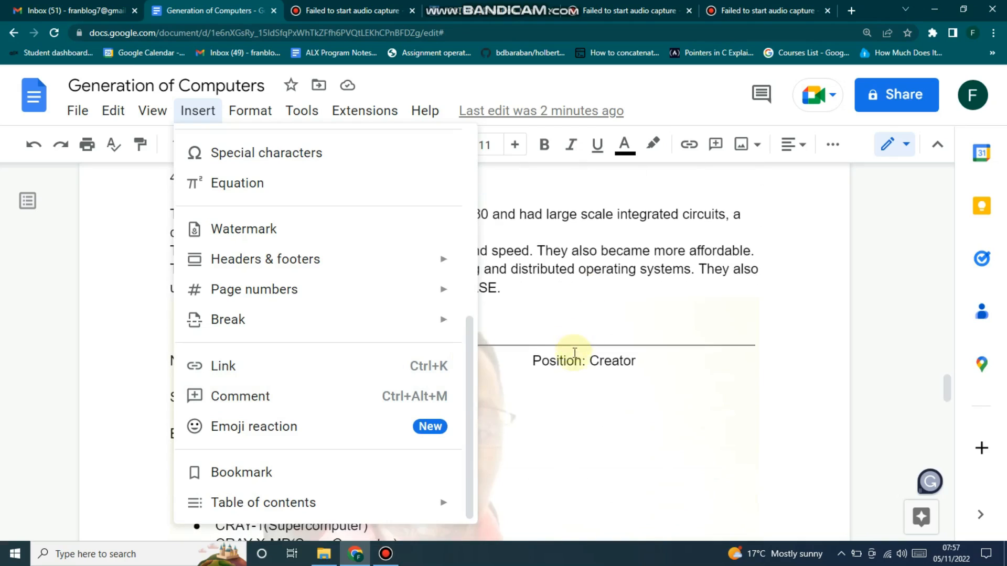
scroll(575, 353, down, 8)
mouse_move(273, 506)
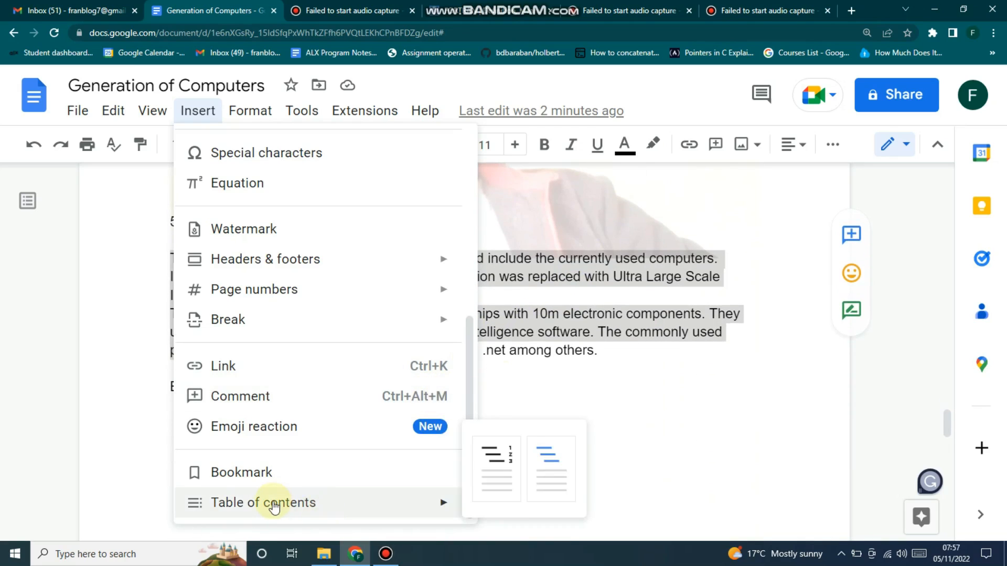
scroll(622, 314, up, 10)
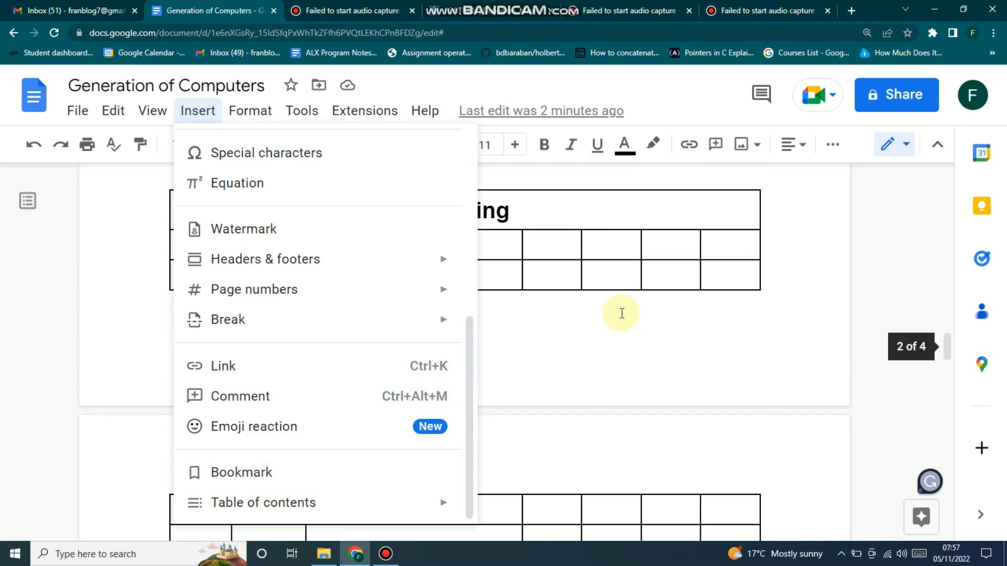
click(622, 314)
Add two new empty lines below the "Definition" line under the Generation of Computers title.
scroll(479, 335, up, 15)
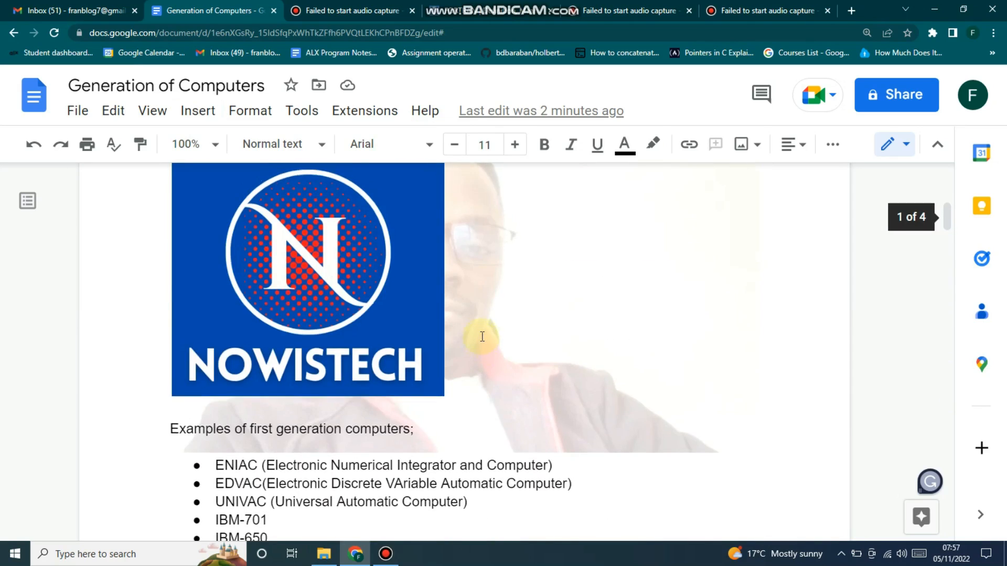
scroll(482, 336, up, 7)
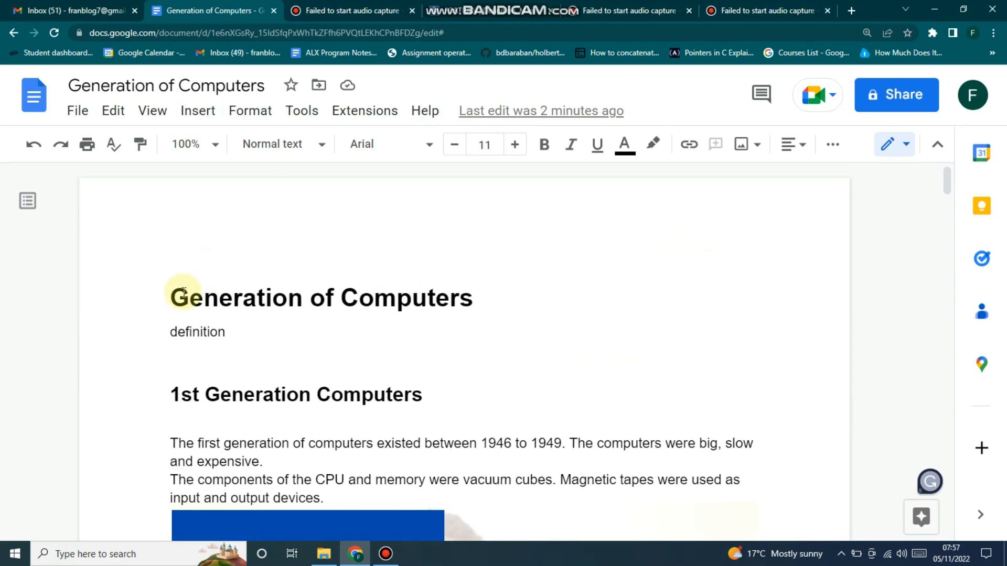
click(532, 309)
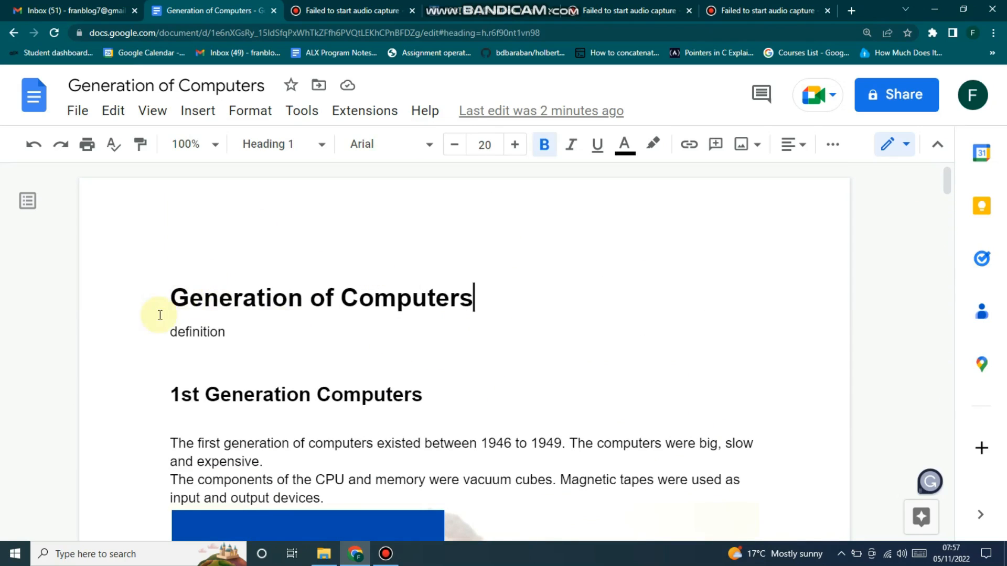
click(289, 325)
key(Return)
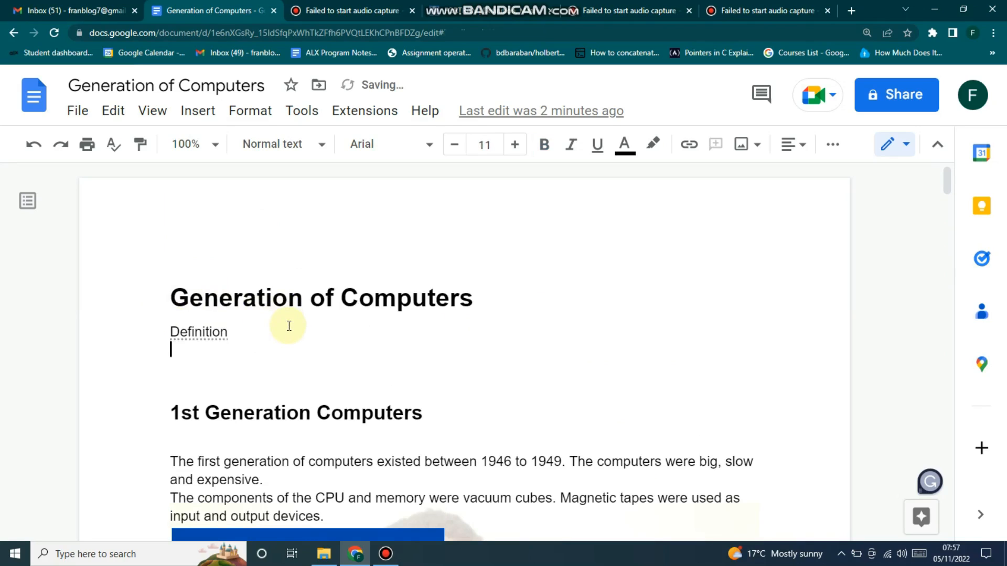
key(Return)
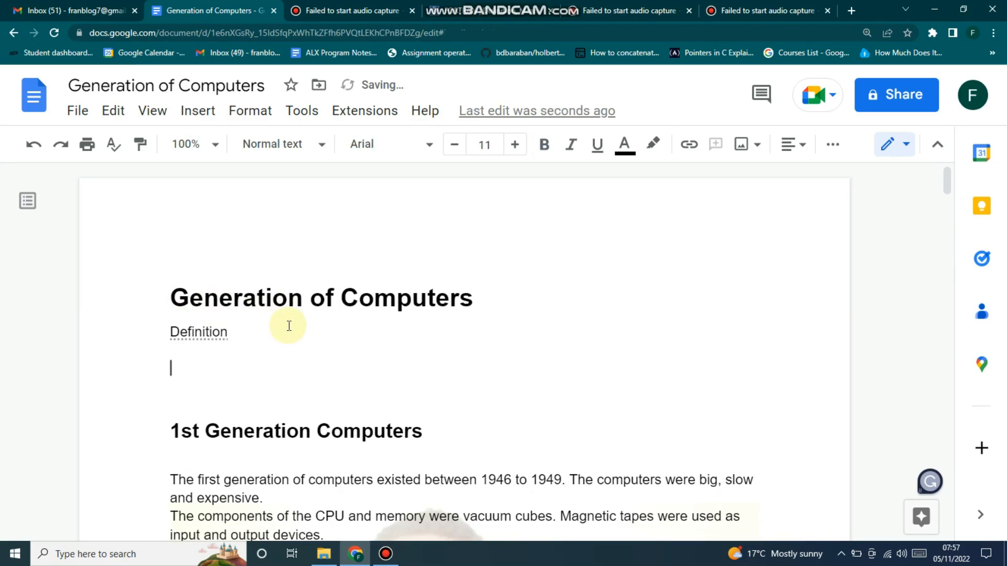
Insert a table of contents with blue links on the new line below "Definition".
click(207, 120)
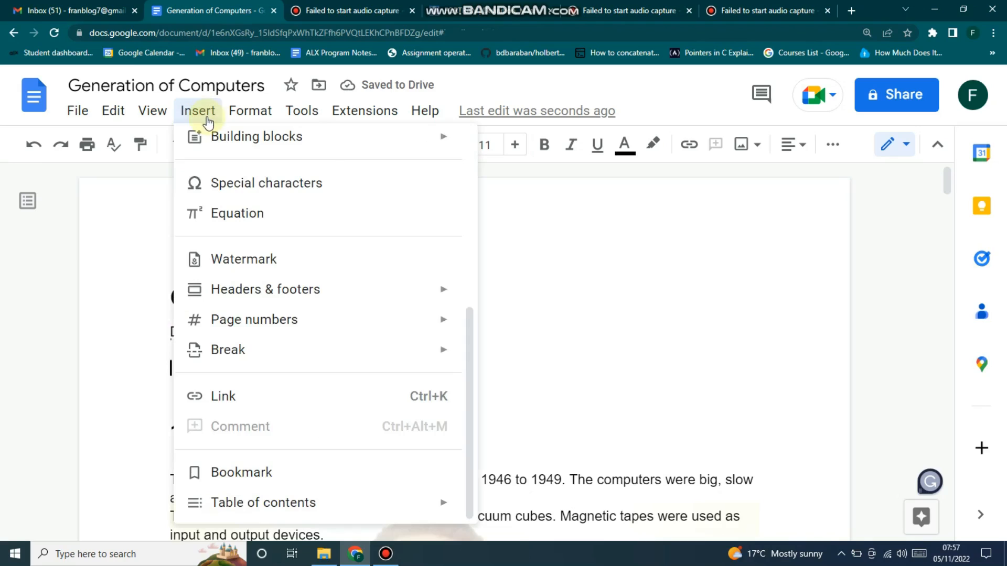
mouse_move(341, 513)
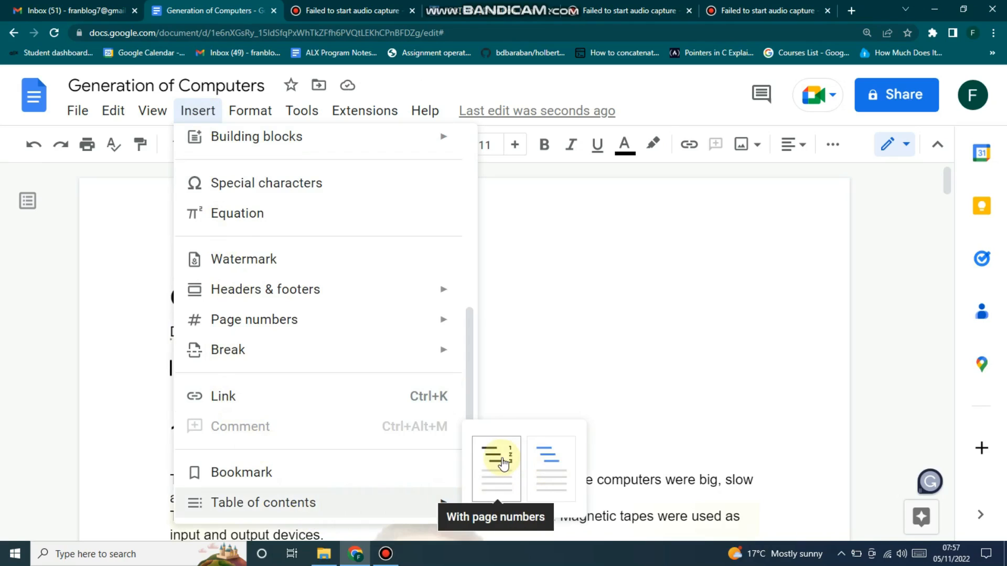
click(535, 451)
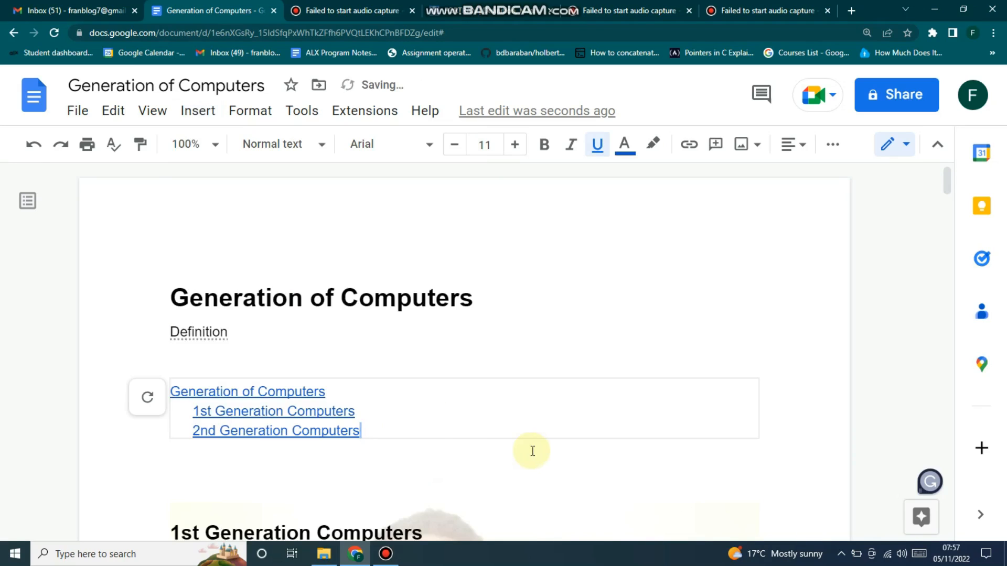
click(388, 367)
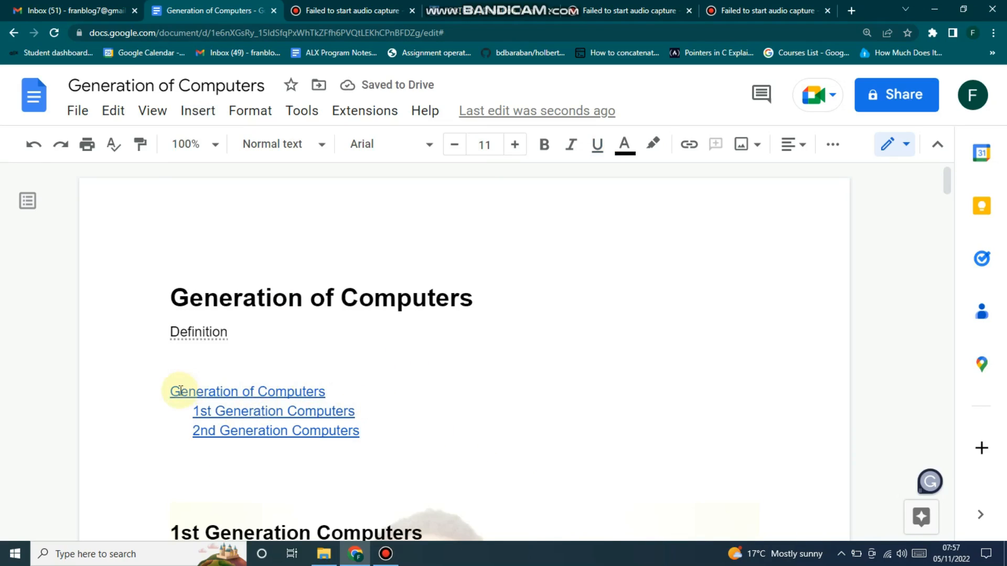
Check the links of the table of contents entries for Generation of Computers, 1st Generation Computers and 2nd Generation Computers.
scroll(412, 388, down, 5)
scroll(265, 342, up, 4)
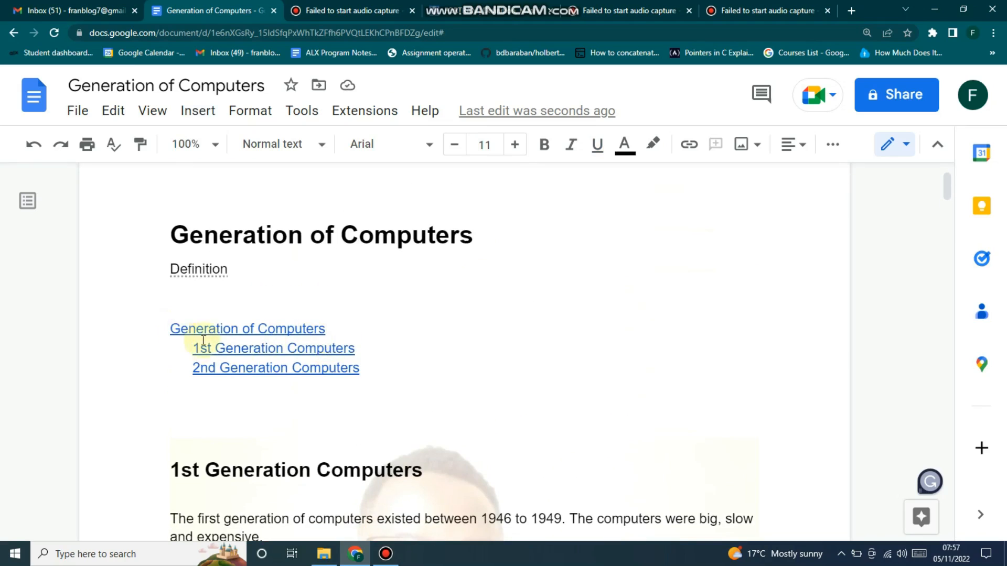
click(318, 330)
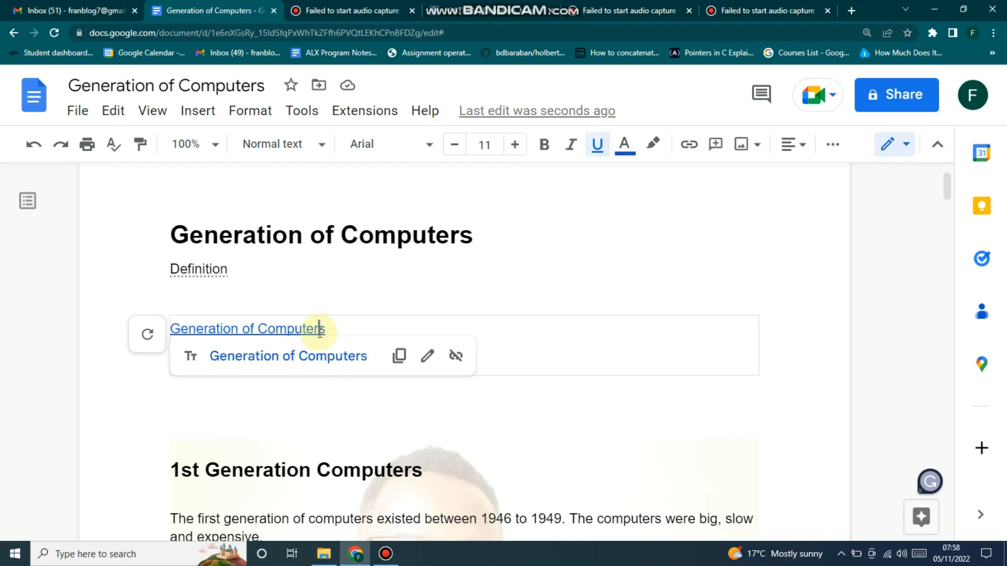
click(302, 403)
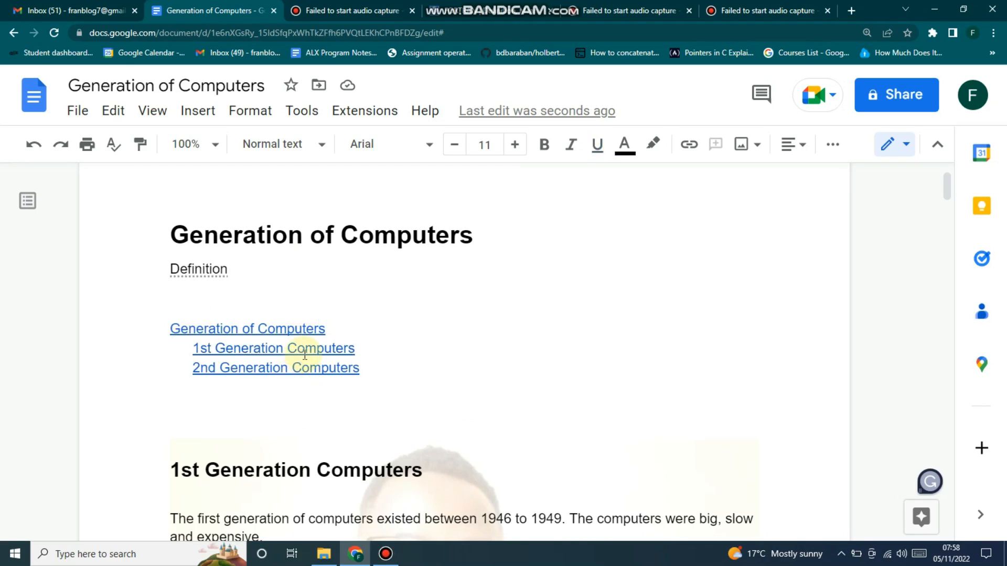
click(305, 355)
click(321, 414)
click(322, 369)
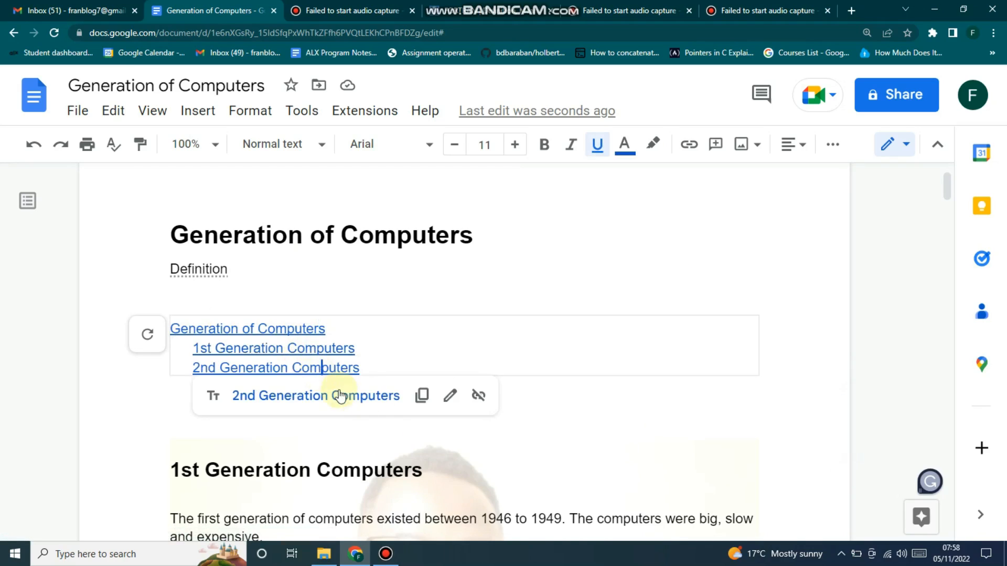
click(385, 468)
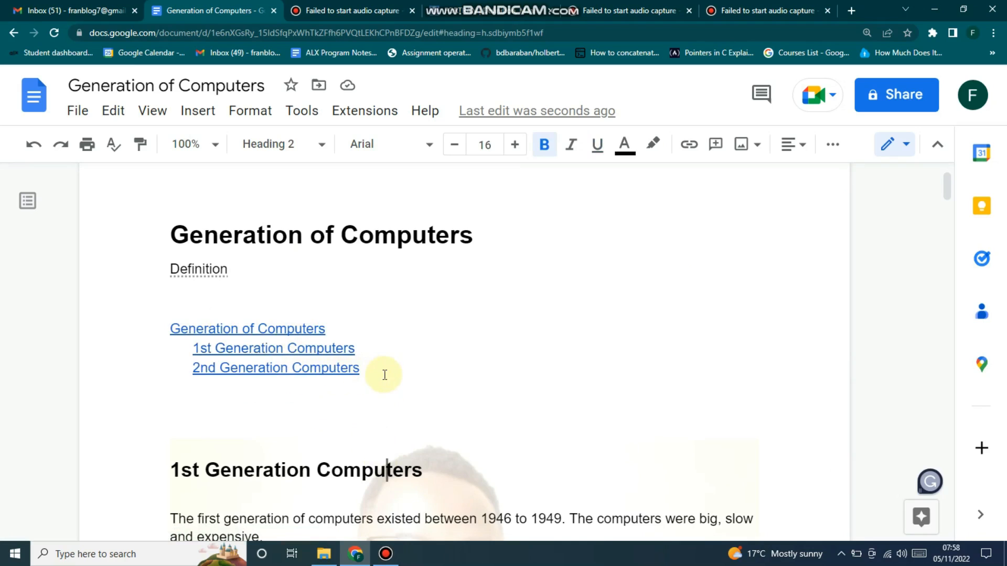
Apply the Heading 3 style to the "Examples of first generation computers;" line below the NOWISTECH image.
scroll(325, 367, down, 5)
scroll(367, 372, up, 3)
scroll(425, 378, down, 3)
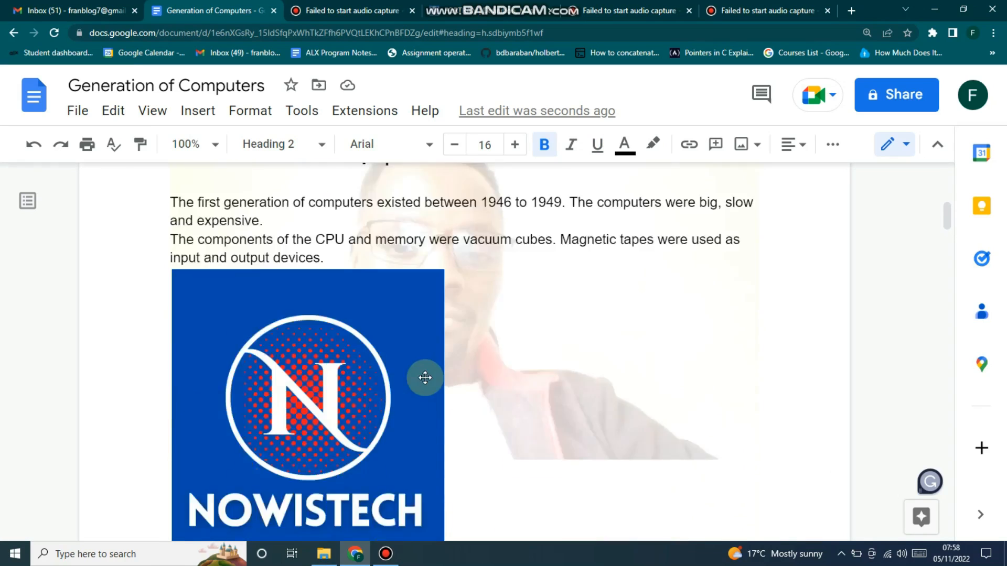
scroll(420, 383, down, 10)
scroll(409, 388, up, 5)
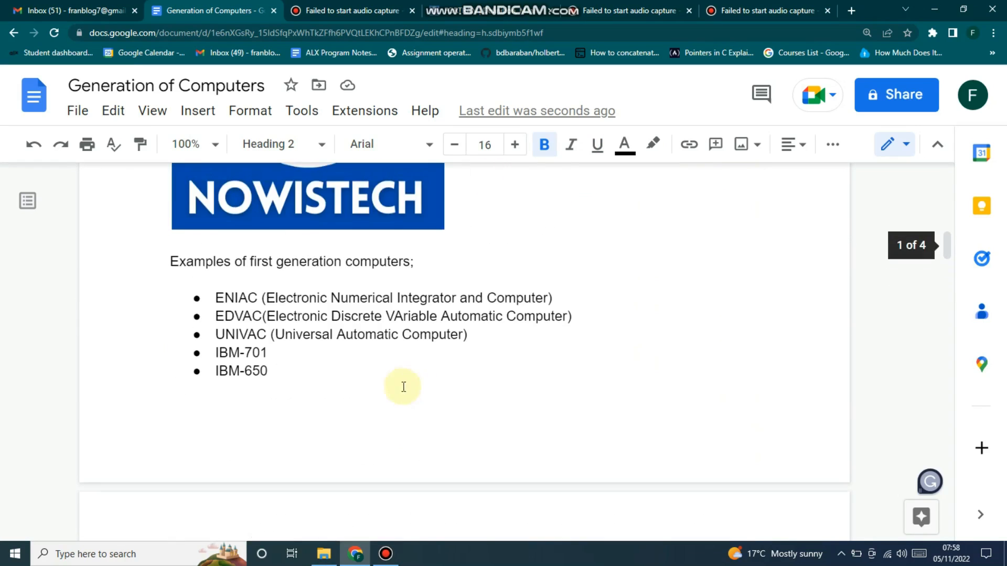
scroll(406, 380, up, 3)
click(440, 386)
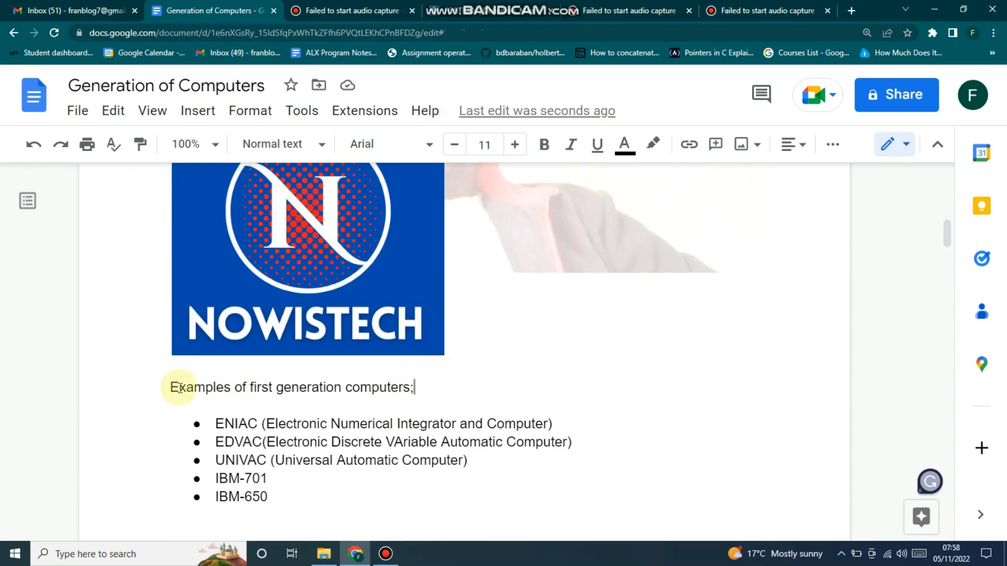
drag(173, 387, 410, 387)
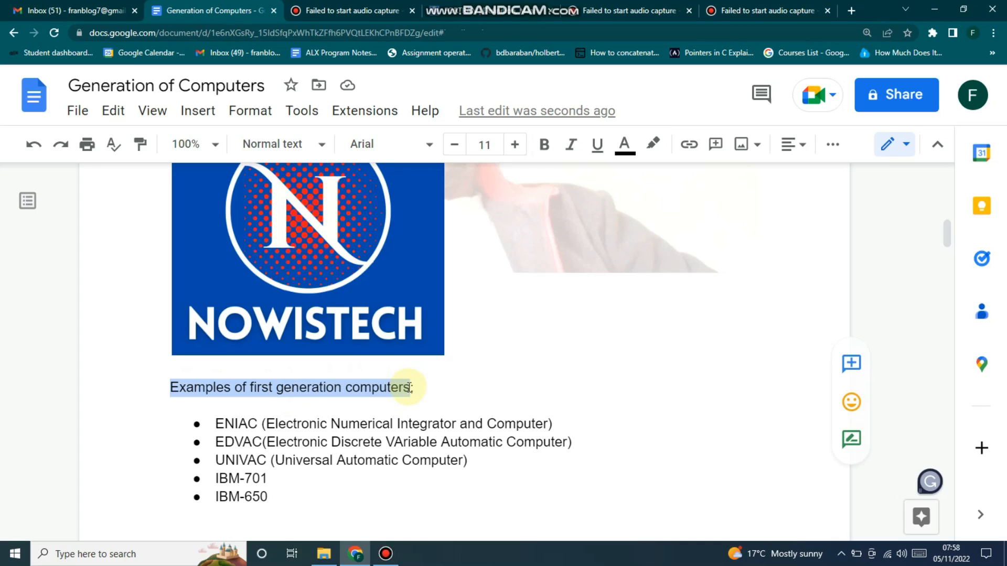
click(319, 146)
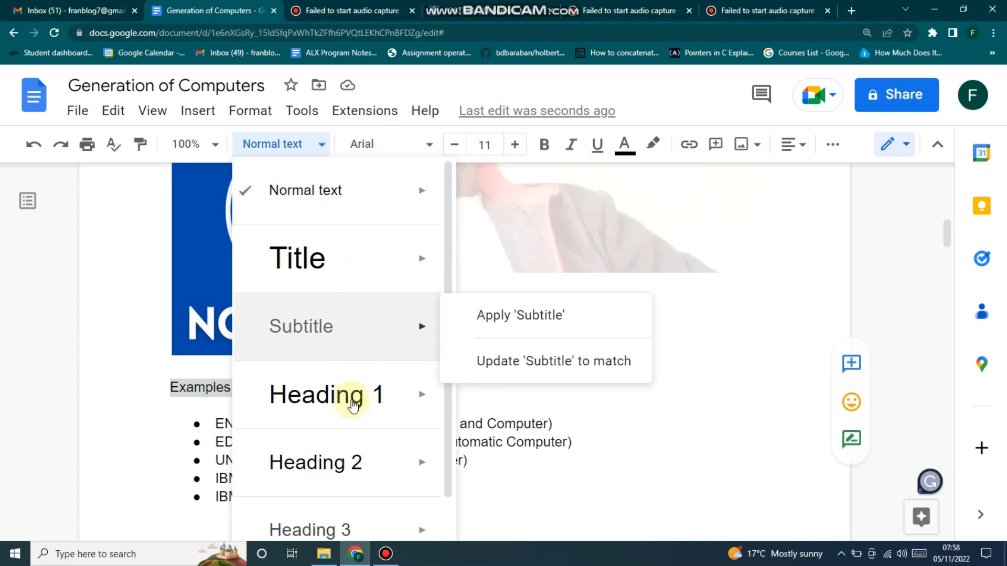
mouse_move(419, 409)
scroll(354, 470, down, 1)
mouse_move(355, 474)
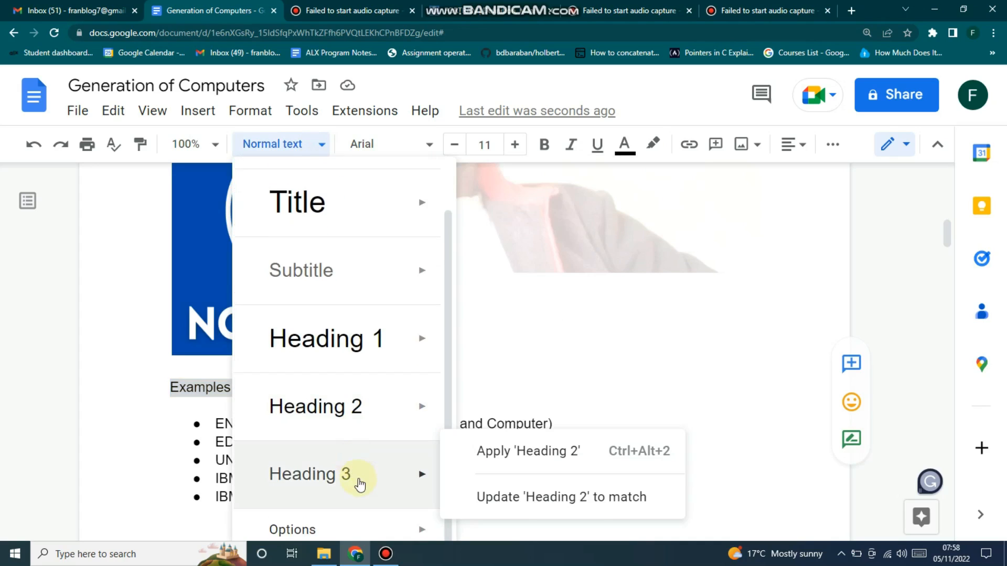
click(528, 464)
click(524, 382)
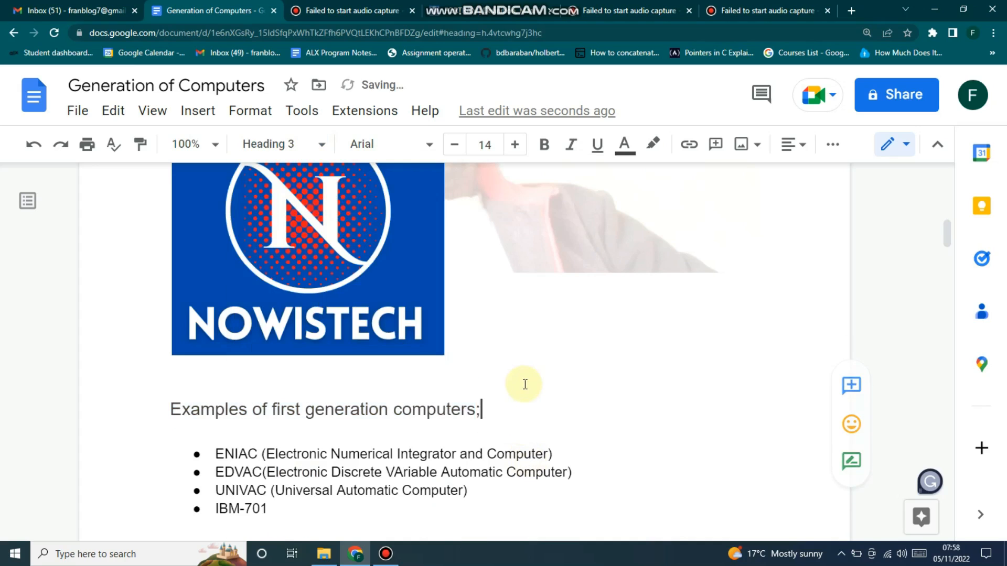
Check the table of contents for the new subheading and inspect the link of its 1st Generation Computers entry.
scroll(514, 382, up, 10)
scroll(472, 388, up, 2)
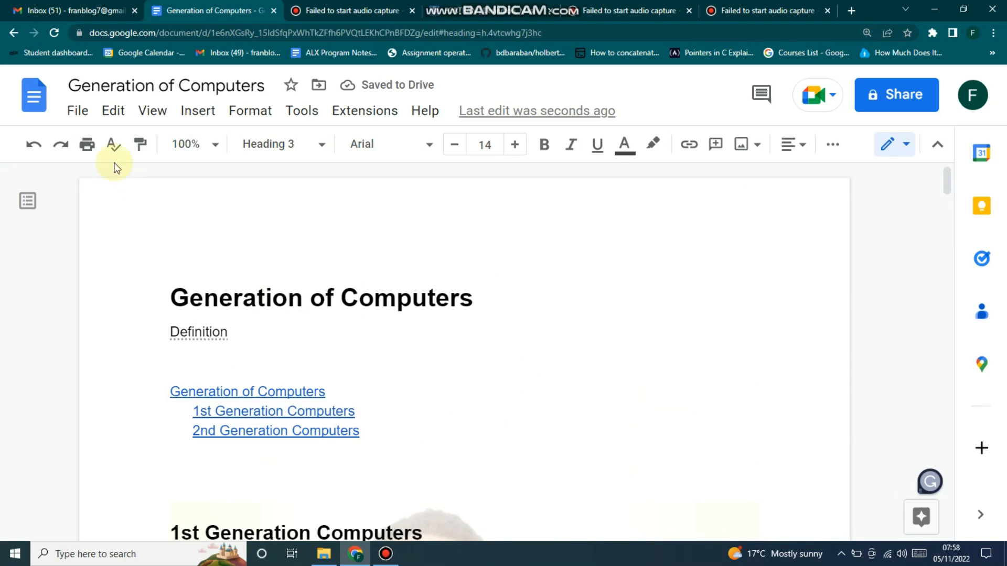
scroll(210, 283, down, 2)
click(279, 285)
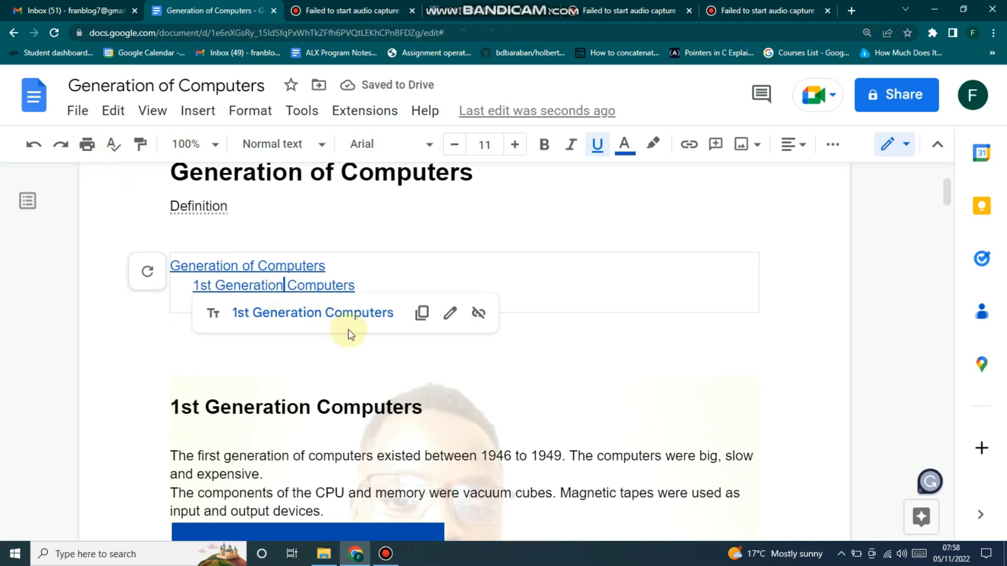
click(355, 346)
click(295, 283)
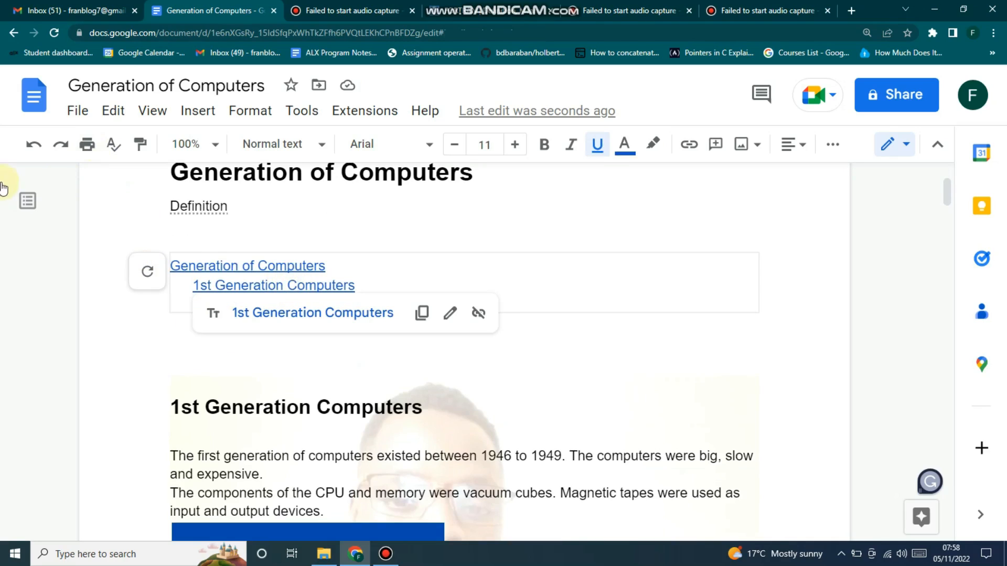
Show the document outline and use it to go to the 1st and 2nd Generation Computers headings.
click(27, 201)
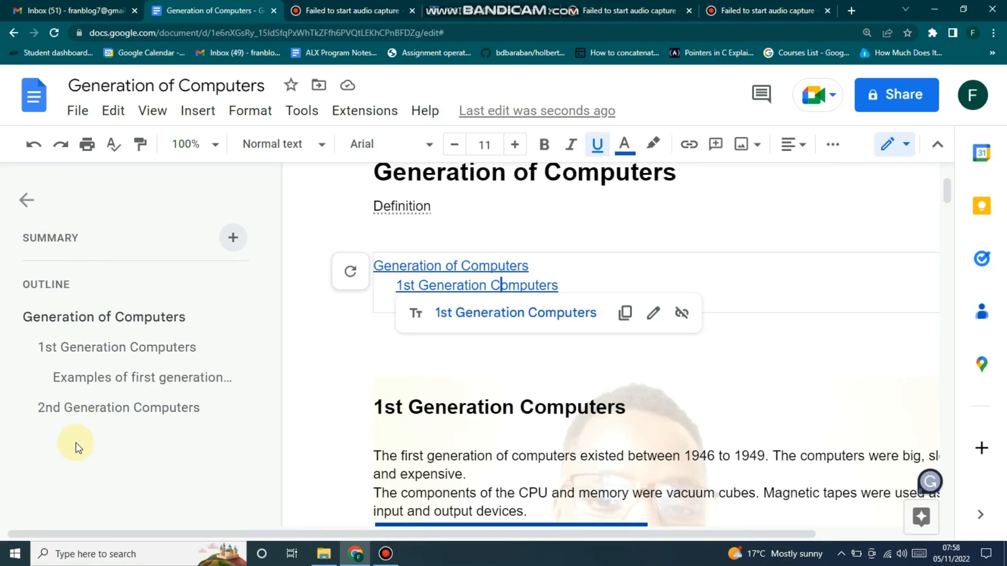
click(75, 351)
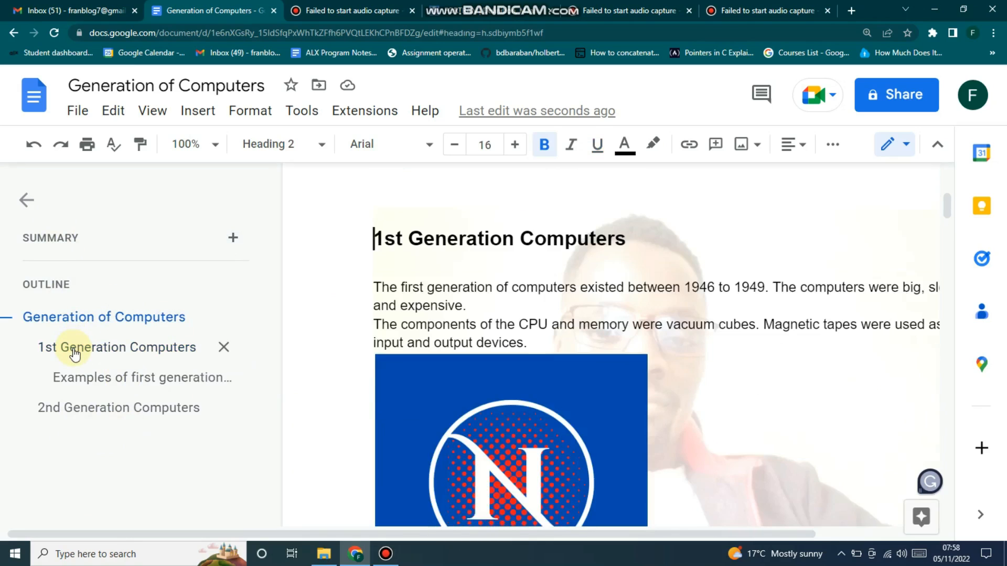
click(75, 406)
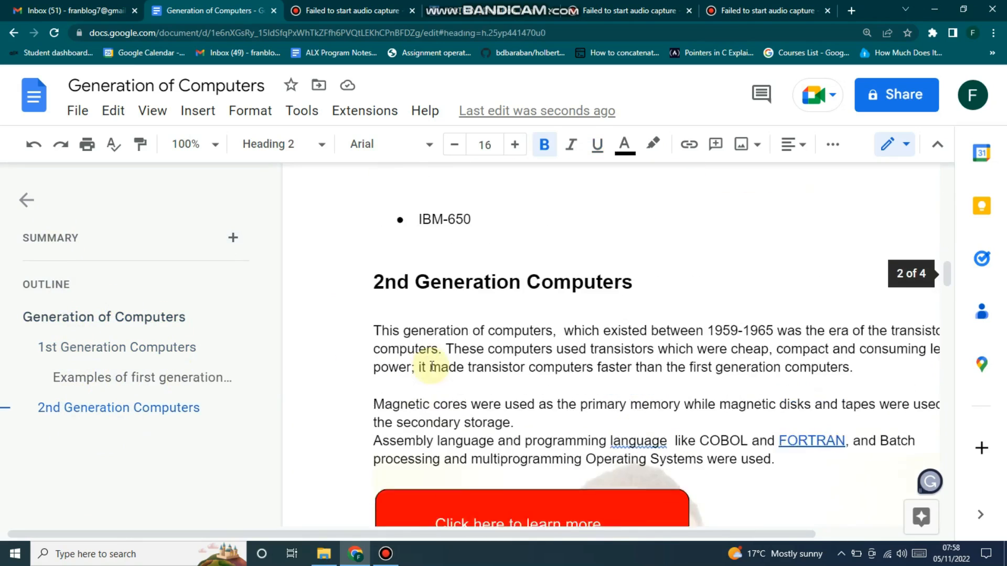
scroll(431, 366, up, 20)
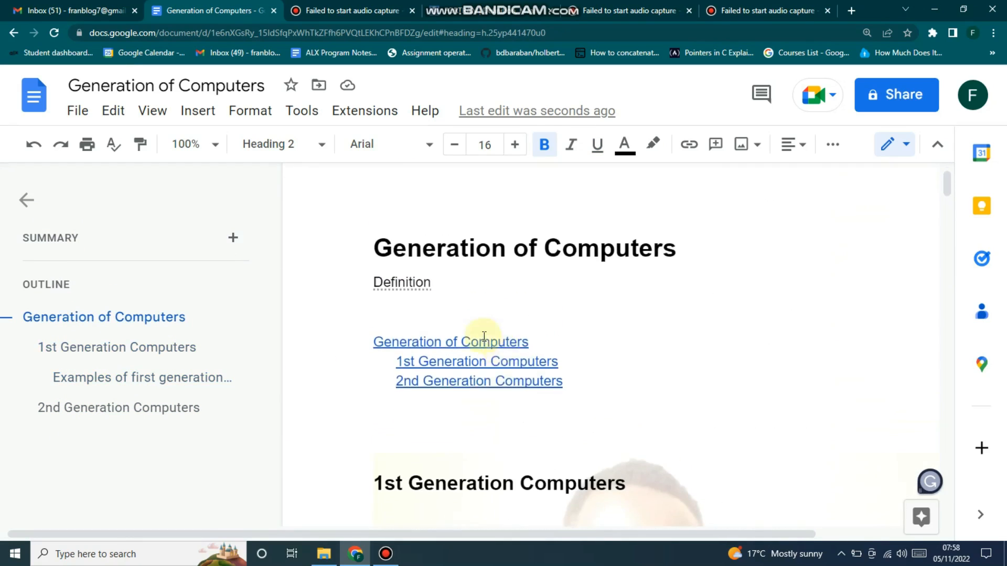
Review the insertion options available while the cursor is inside the table of contents.
click(523, 413)
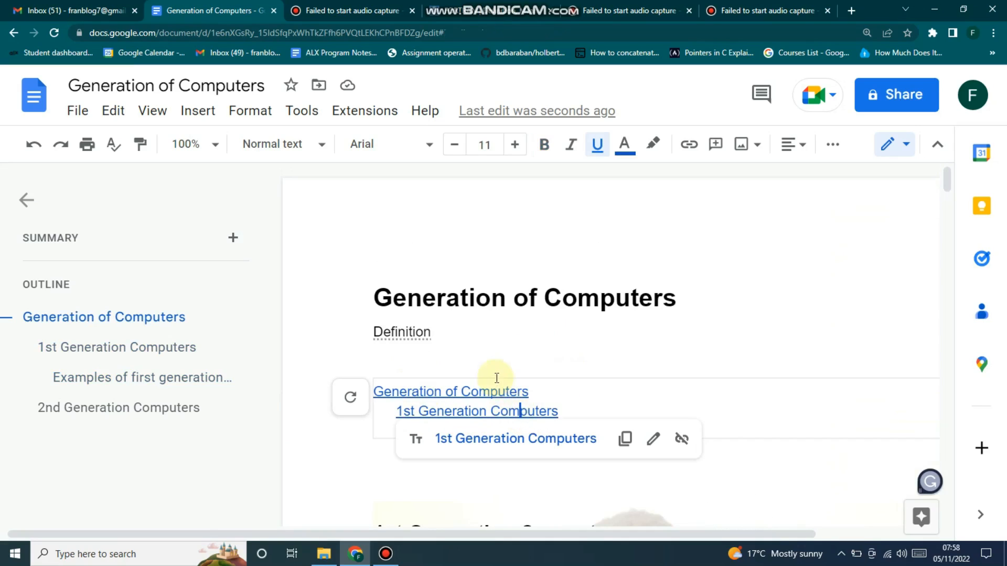
click(199, 112)
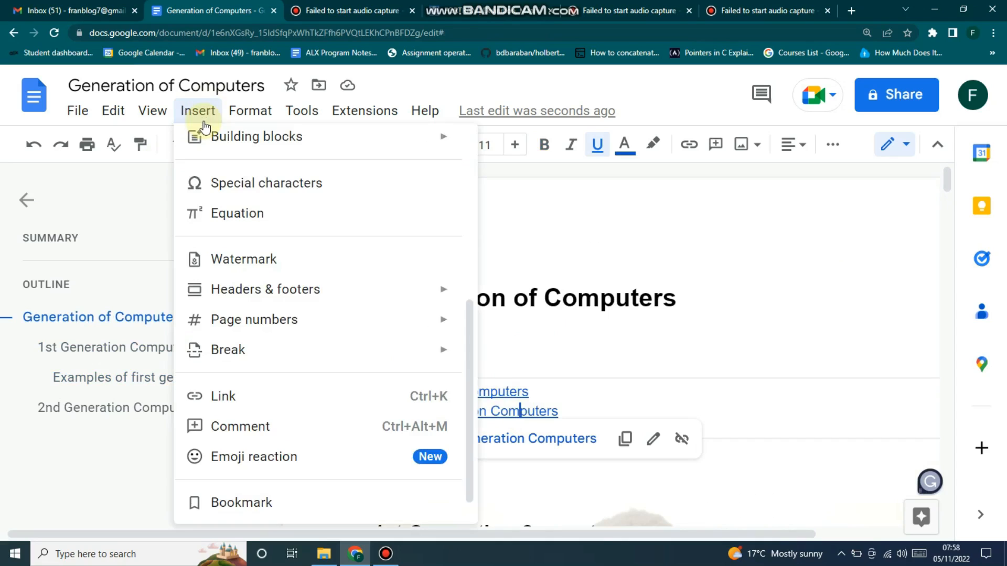
scroll(272, 458, down, 1)
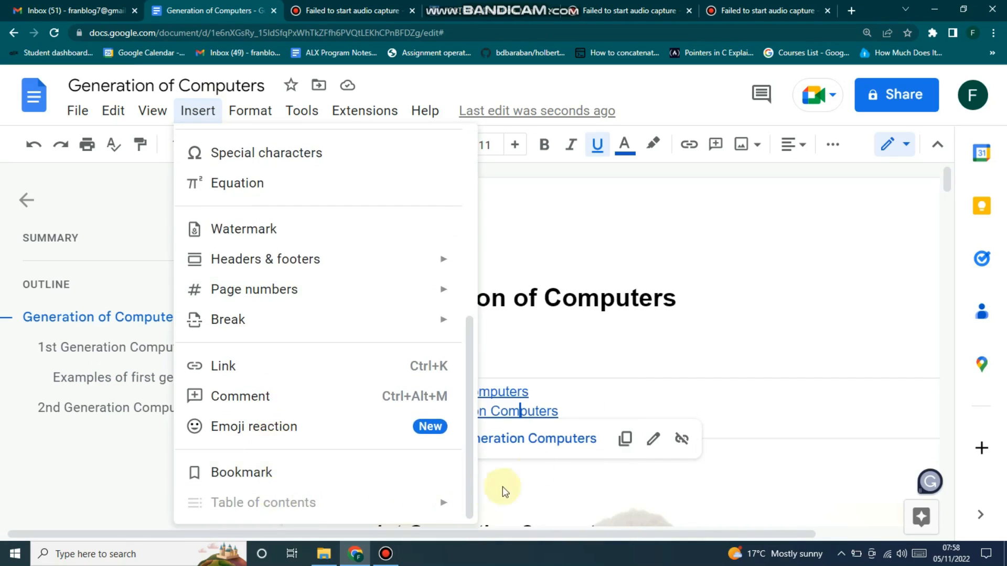
click(658, 338)
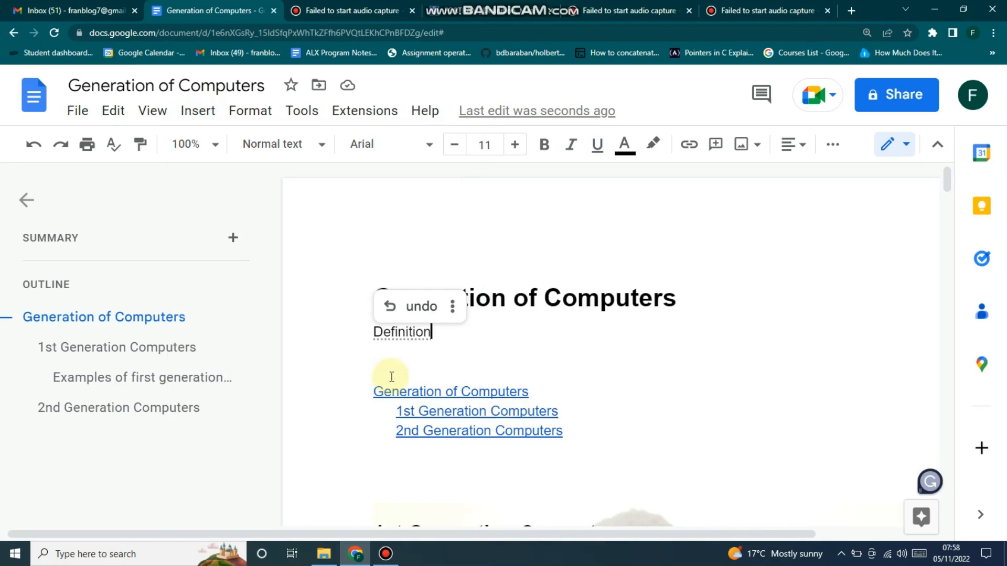
Review the link, comment and bookmark insertion options and the commands available for the NOWISTECH image.
scroll(592, 369, down, 3)
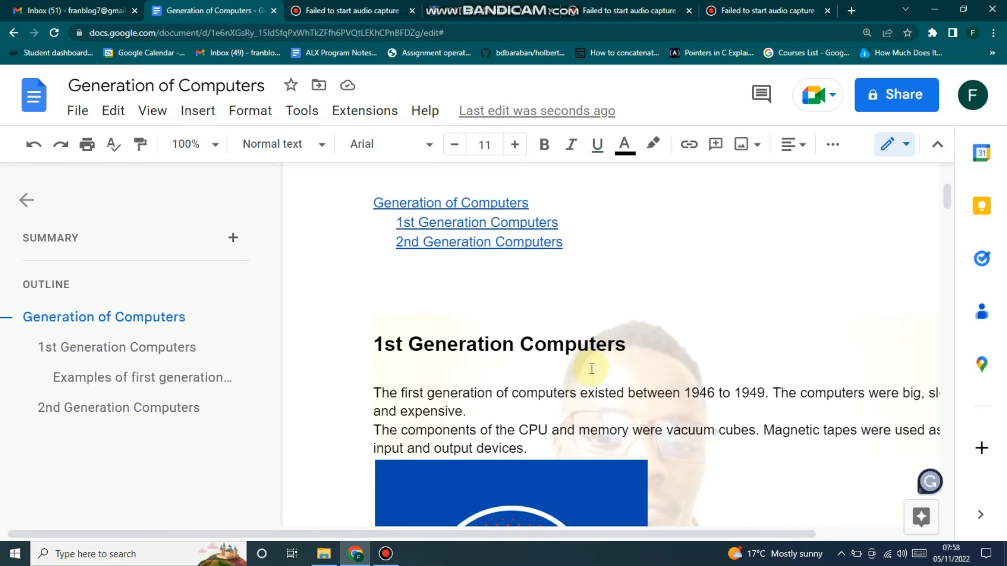
scroll(562, 278, down, 10)
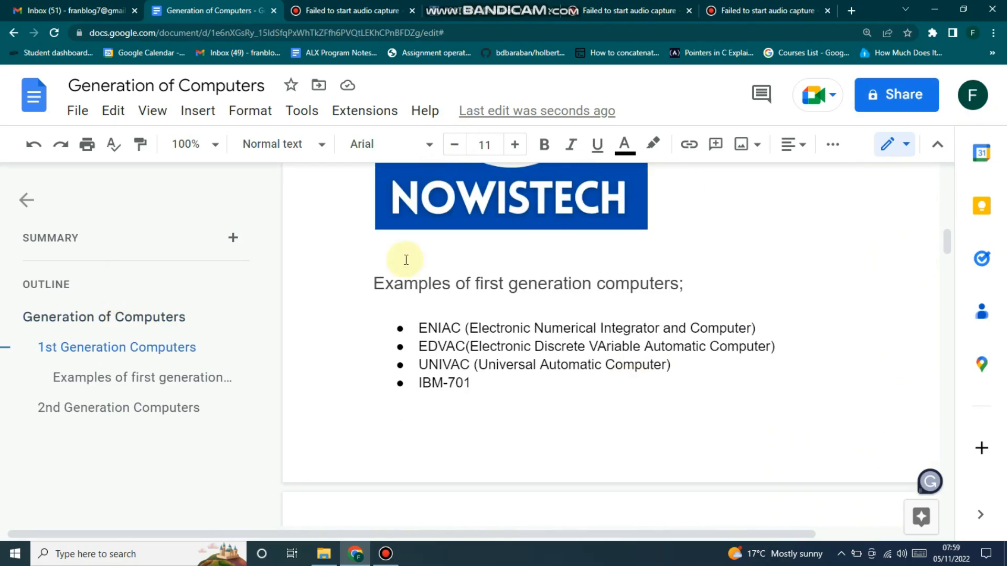
scroll(614, 330, up, 1)
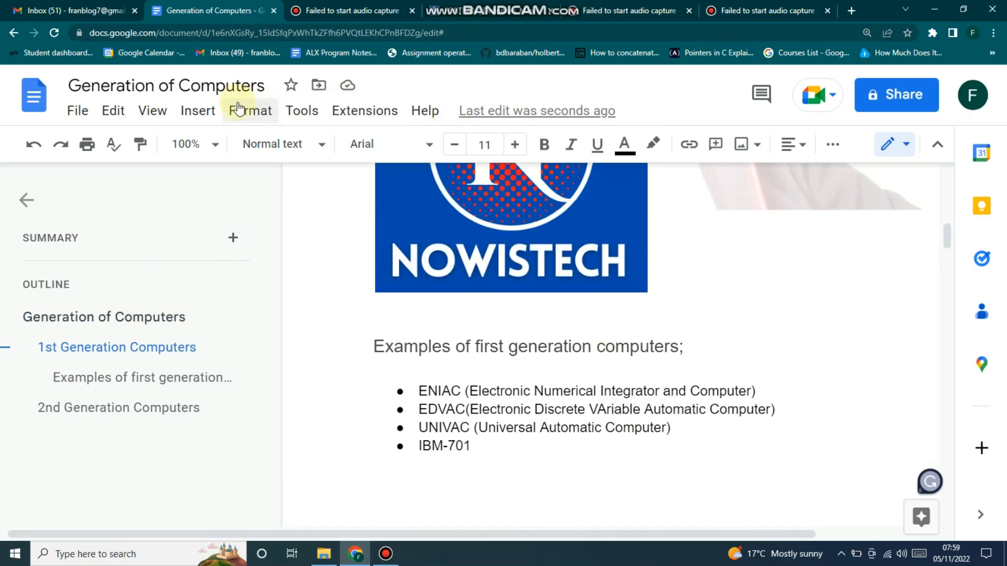
click(197, 110)
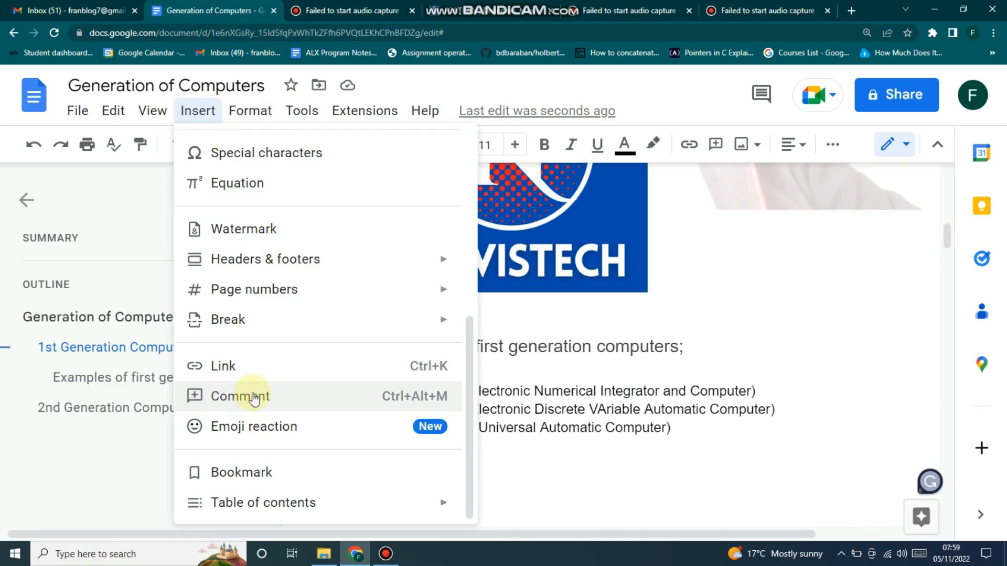
click(608, 247)
scroll(603, 249, up, 1)
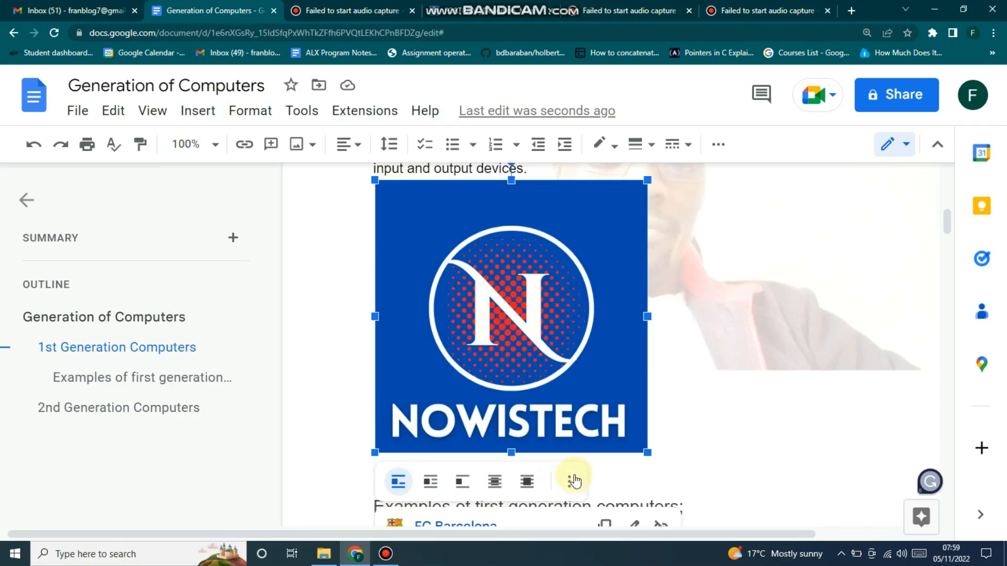
right_click(575, 346)
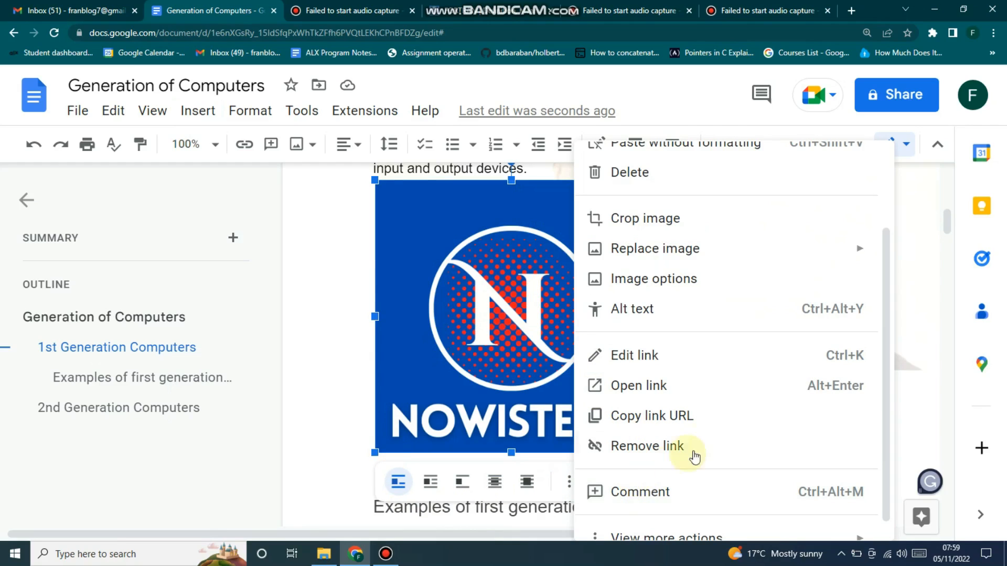
Review the formatting options for paragraph styles, line and paragraph spacing, and alignment and indentation with the NOWISTECH image selected.
click(248, 110)
mouse_move(406, 173)
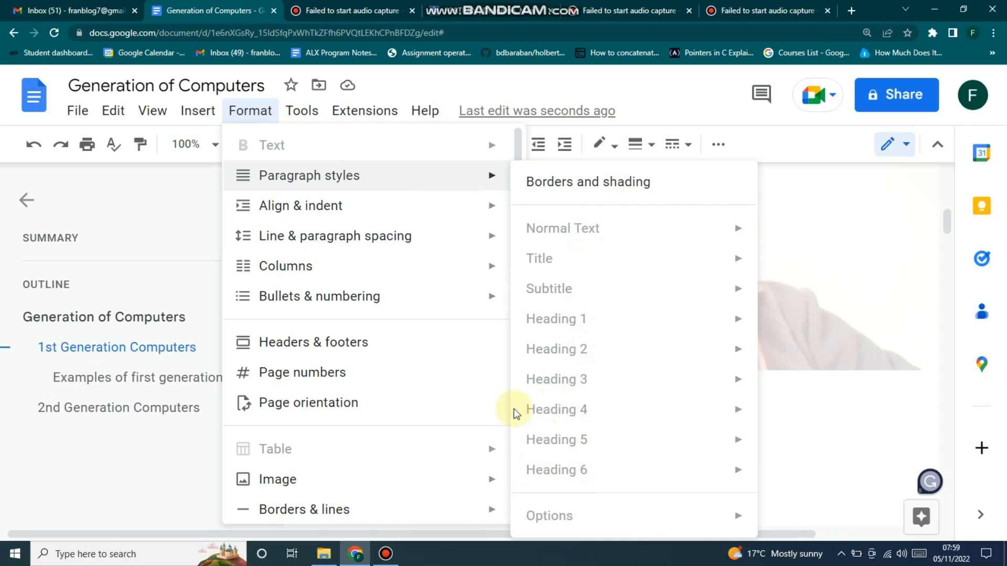
mouse_move(383, 250)
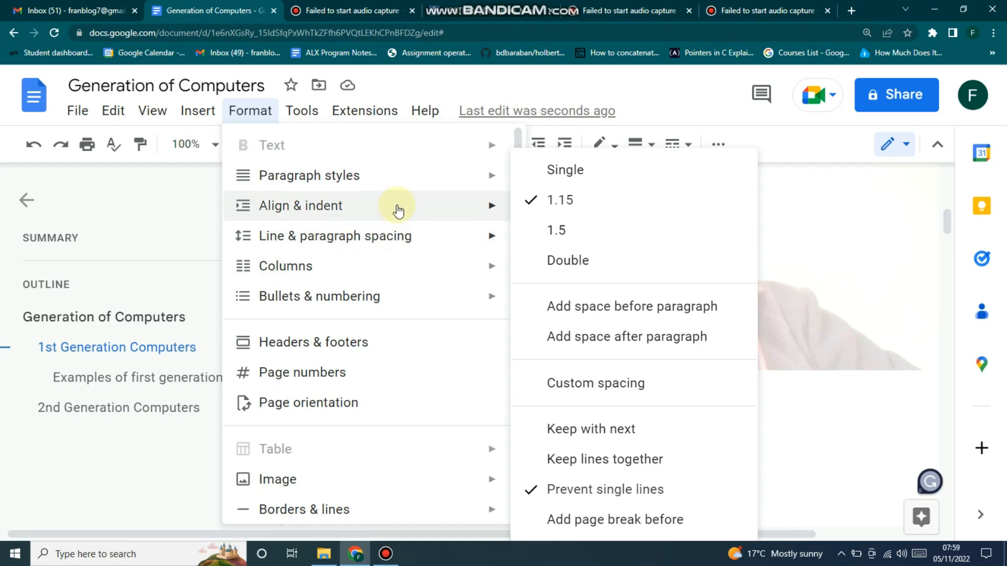
mouse_move(464, 206)
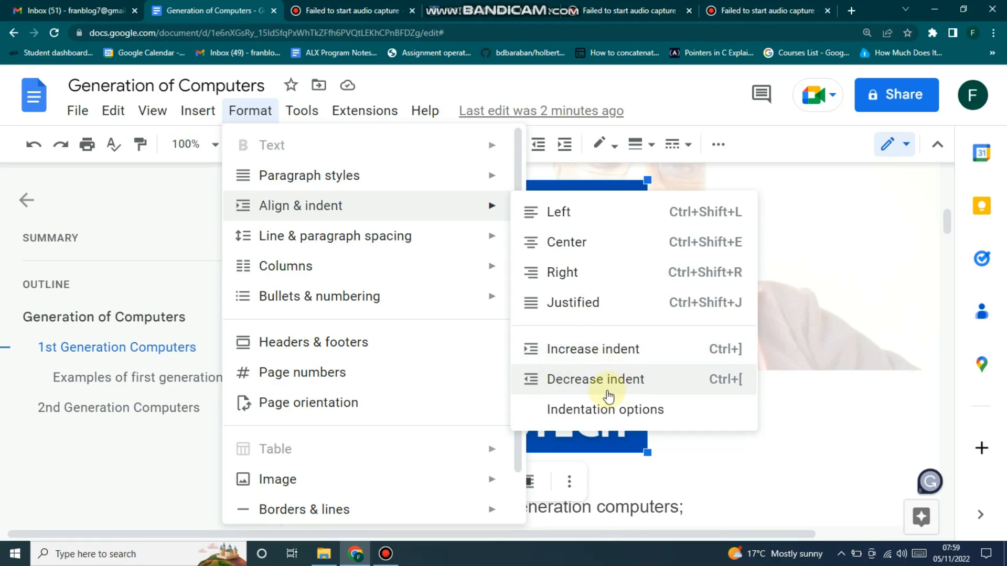
click(718, 253)
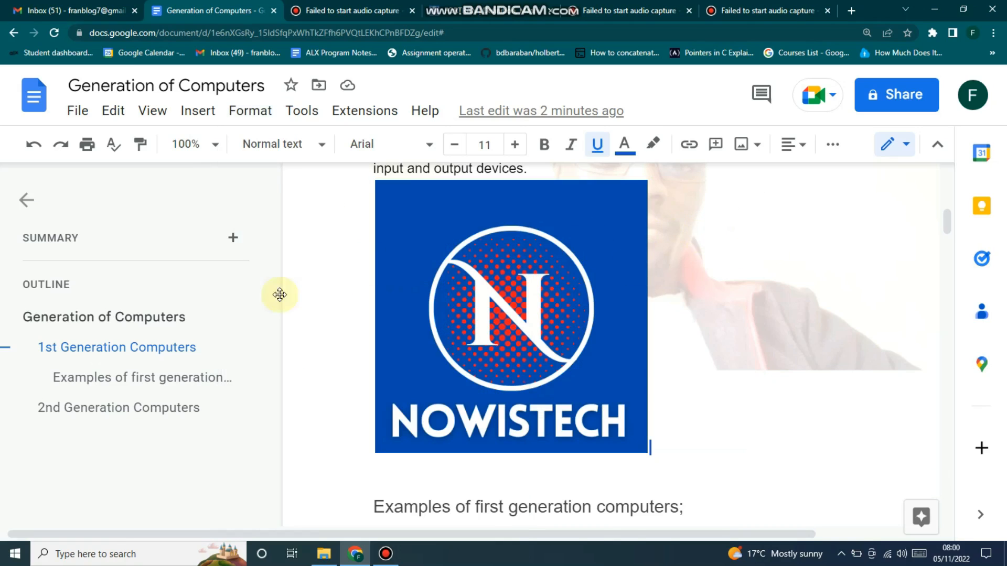
Increase the indent of the first paragraph under 2nd Generation Computers and undo that indentation.
scroll(344, 334, down, 10)
click(379, 268)
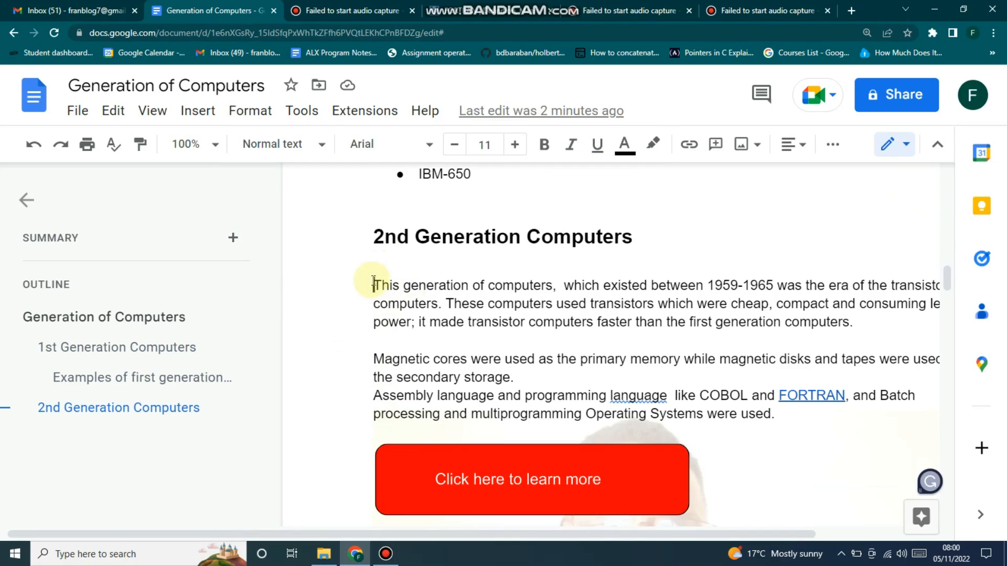
drag(376, 286, 565, 286)
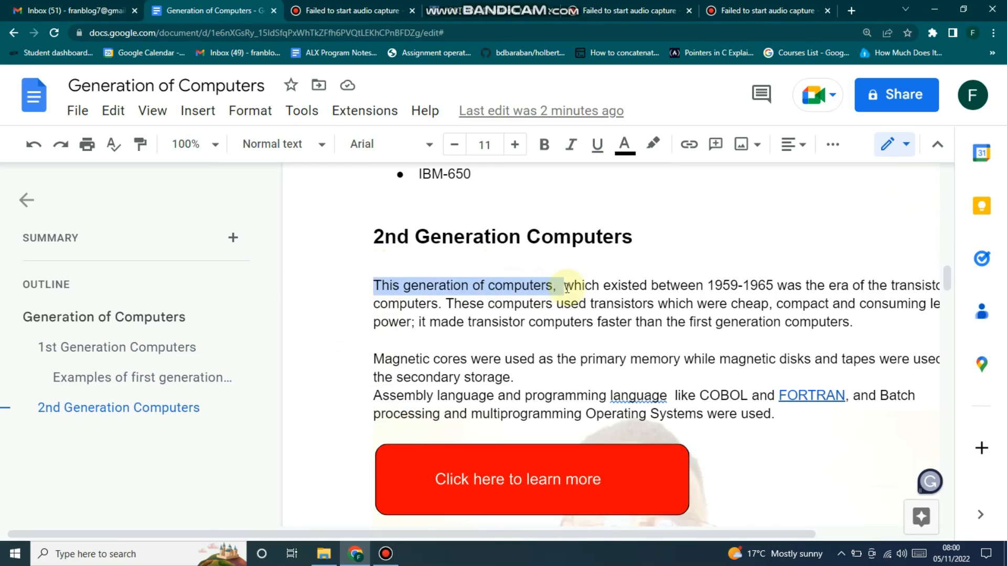
click(251, 110)
mouse_move(487, 219)
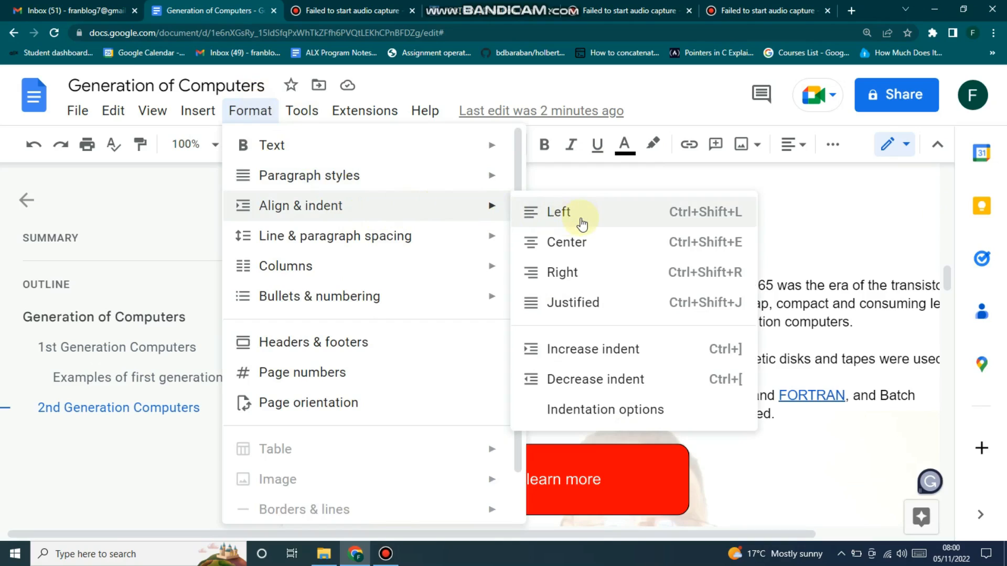
click(608, 350)
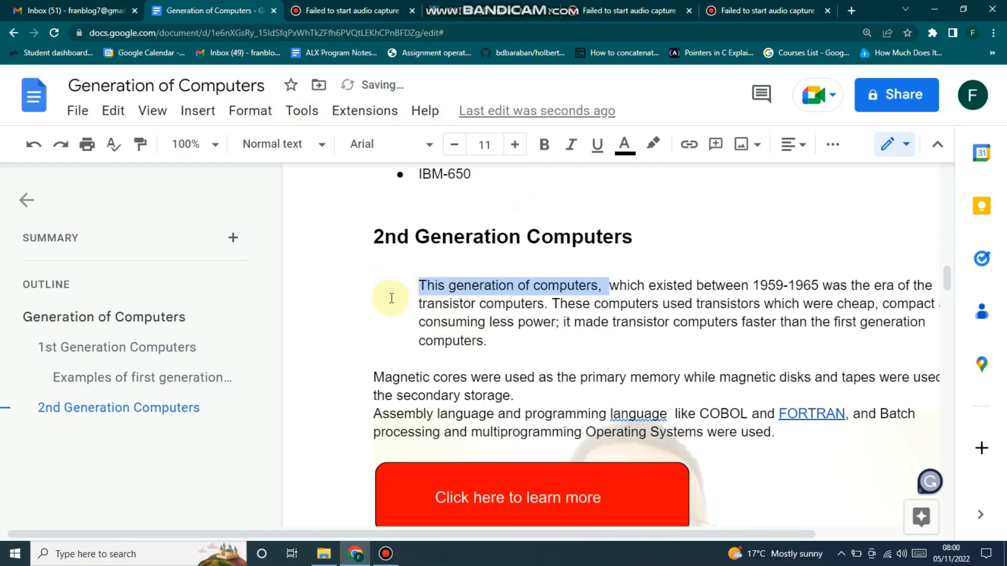
click(431, 288)
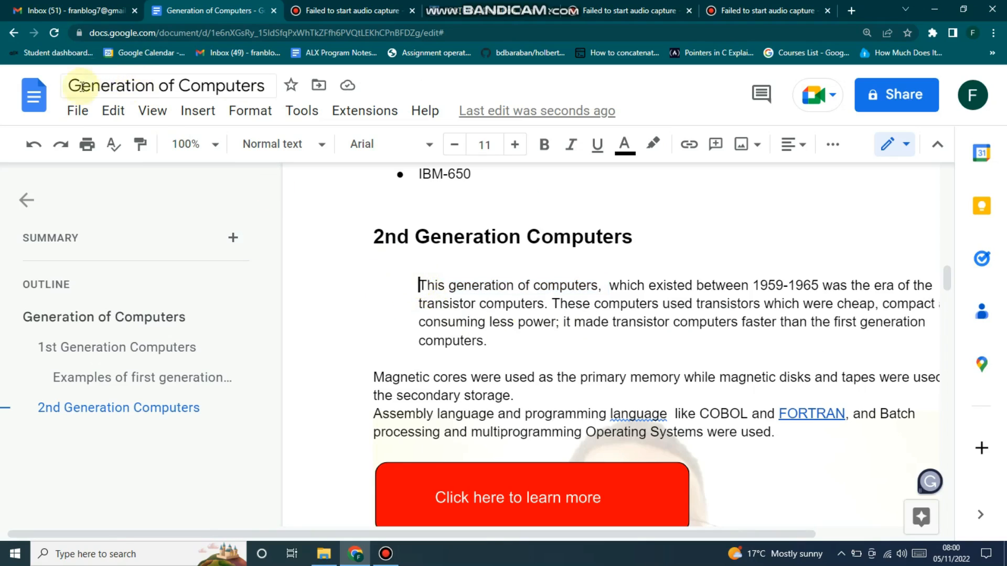
click(37, 144)
Review the line and paragraph spacing options for the text under 2nd Generation Computers.
click(252, 107)
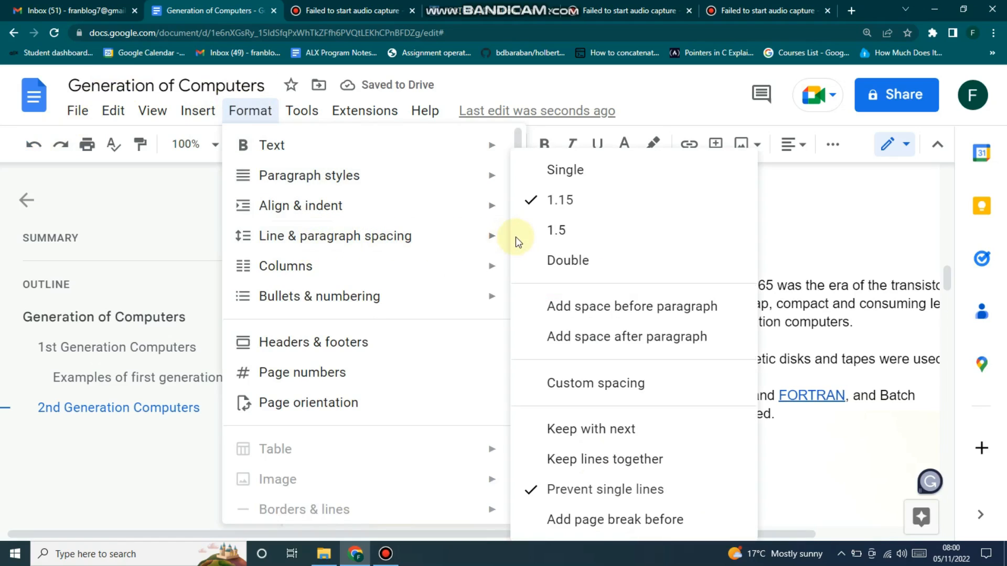
click(777, 238)
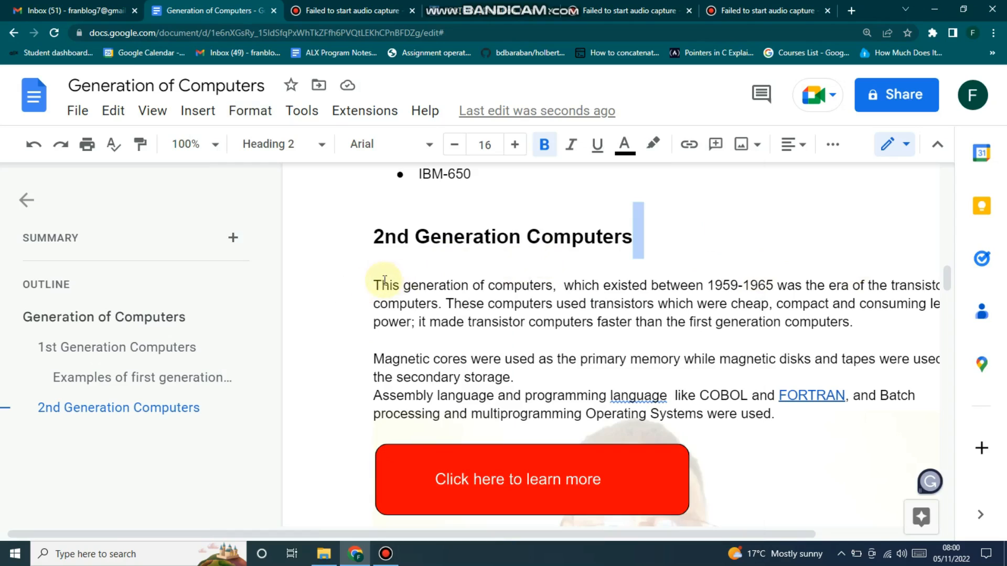
Set double line spacing for the first two text paragraphs under the 2nd Generation Computers heading.
drag(373, 283, 520, 381)
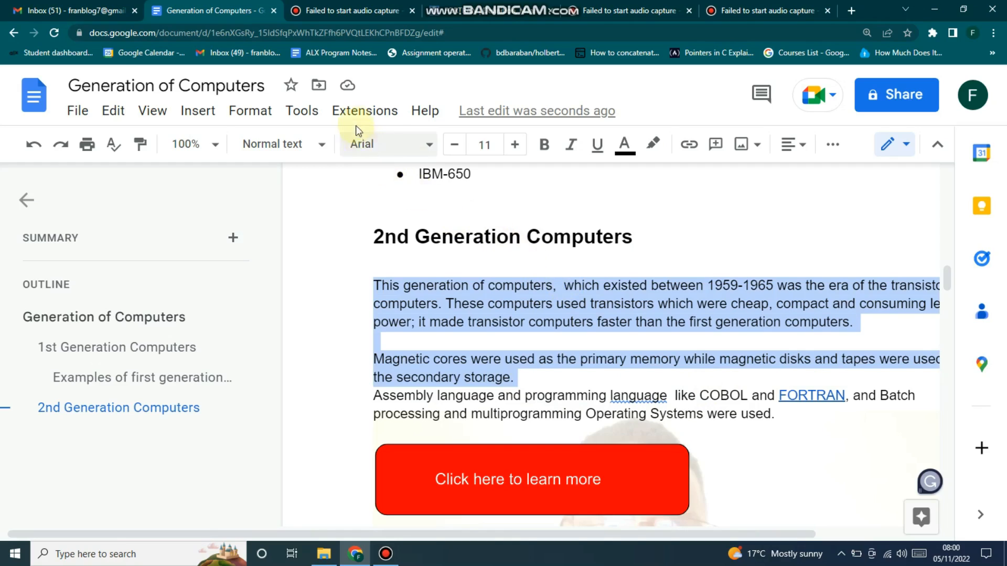
click(251, 111)
mouse_move(376, 248)
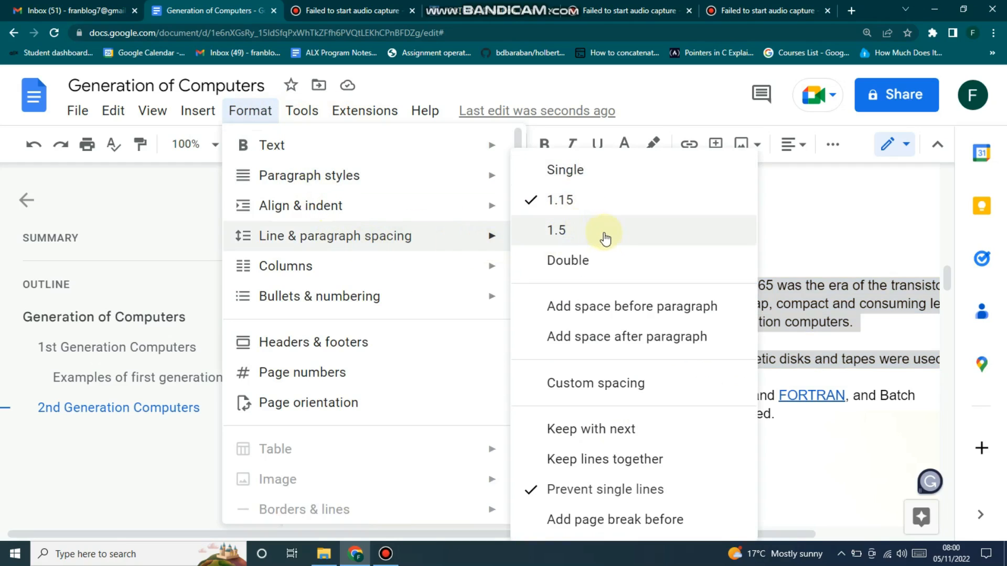
click(597, 259)
click(459, 386)
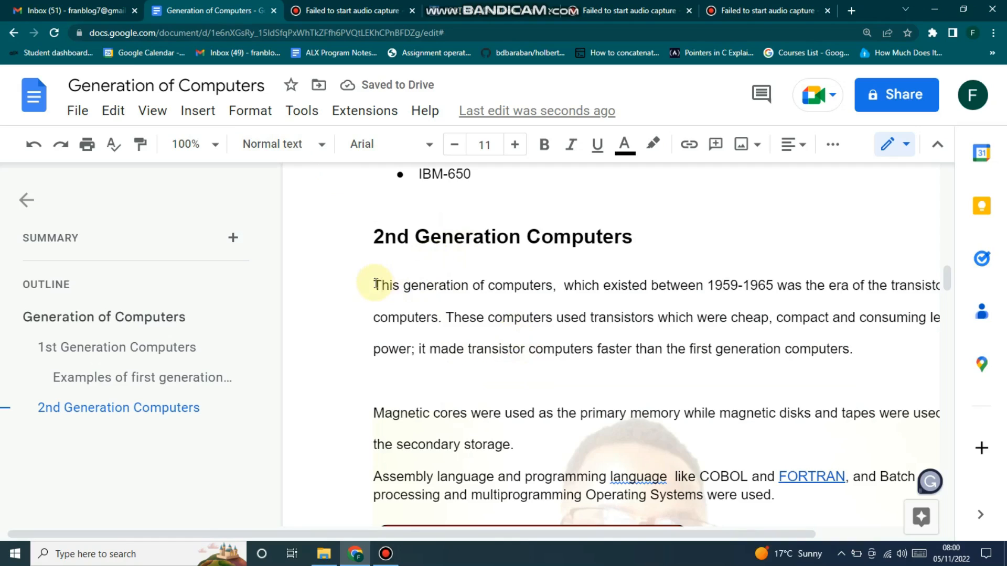
Review the line spacing, columns, bullets and numbering, and remaining formatting options with the first paragraph under 2nd Generation Computers selected.
drag(377, 281, 735, 377)
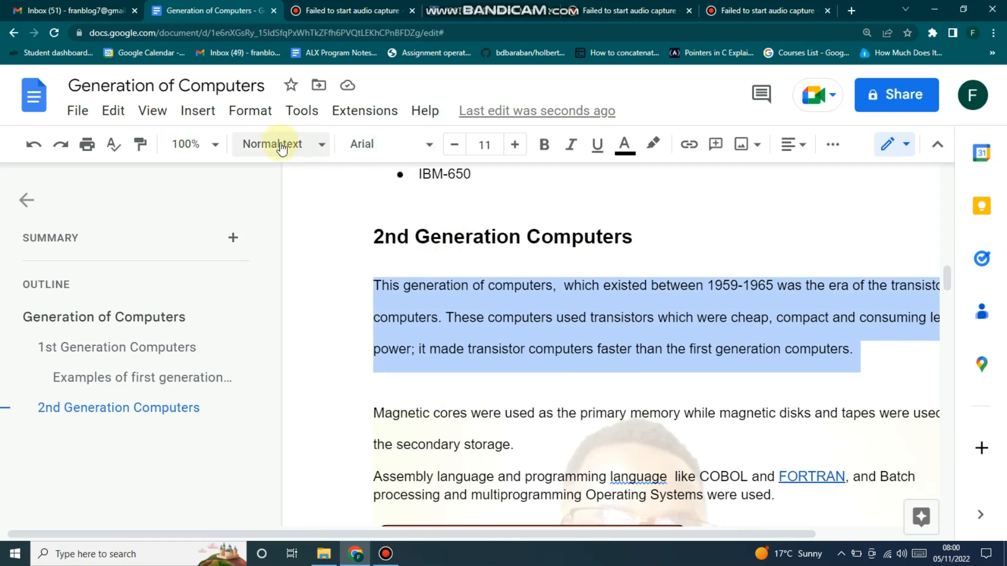
click(254, 111)
mouse_move(371, 234)
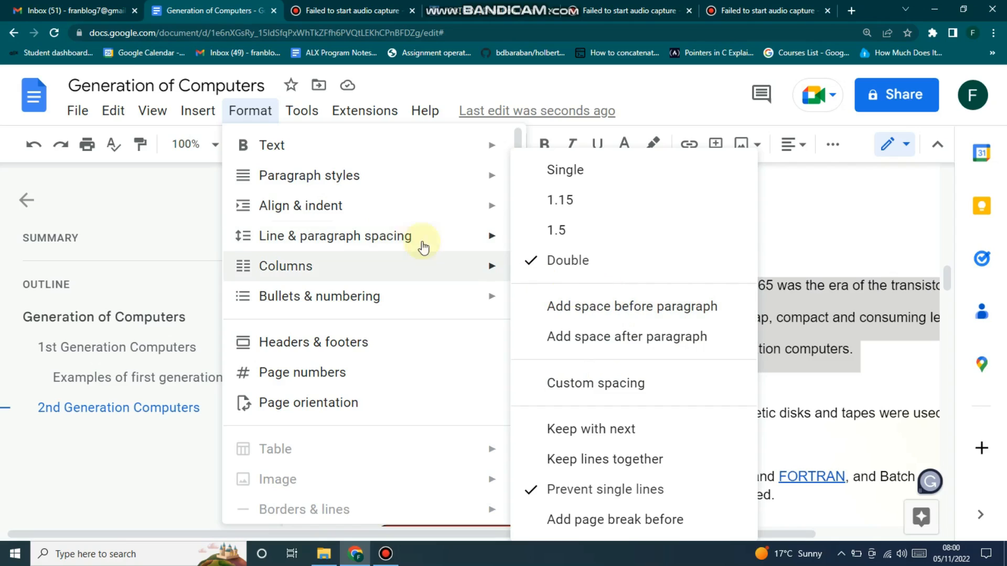
mouse_move(502, 276)
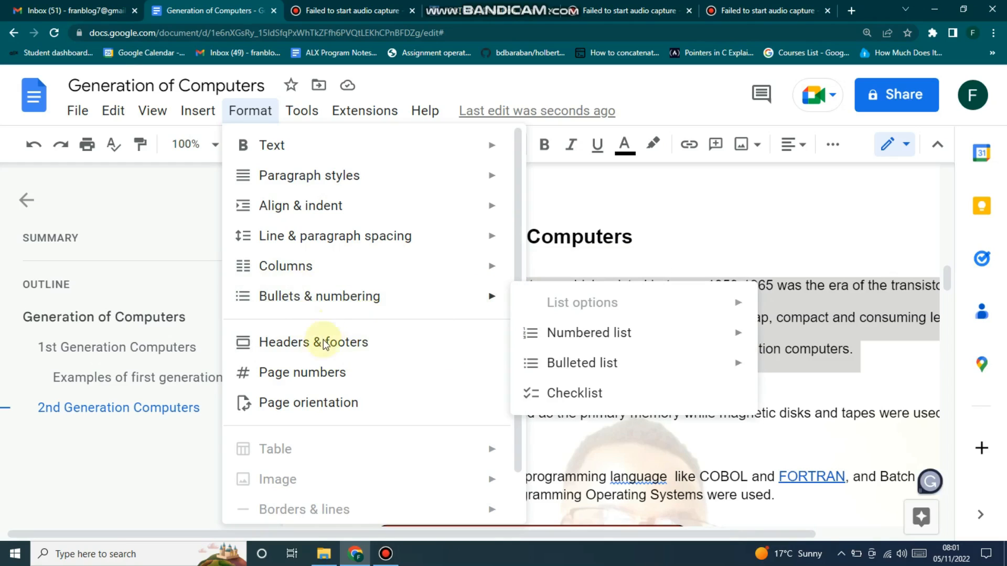
scroll(300, 393, down, 1)
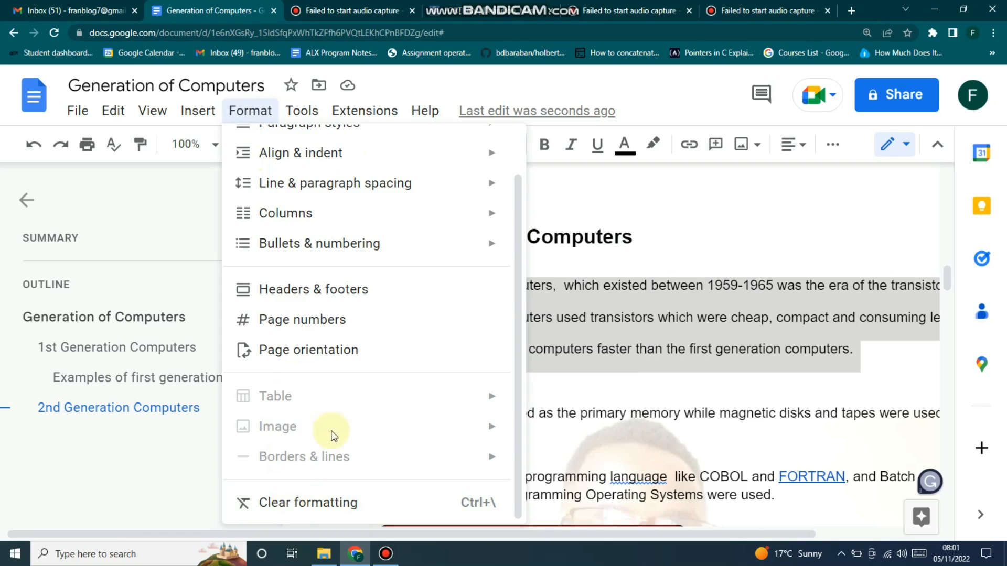
Close the Bandicam audio capture error page and return to the Generation of Computers document.
click(341, 13)
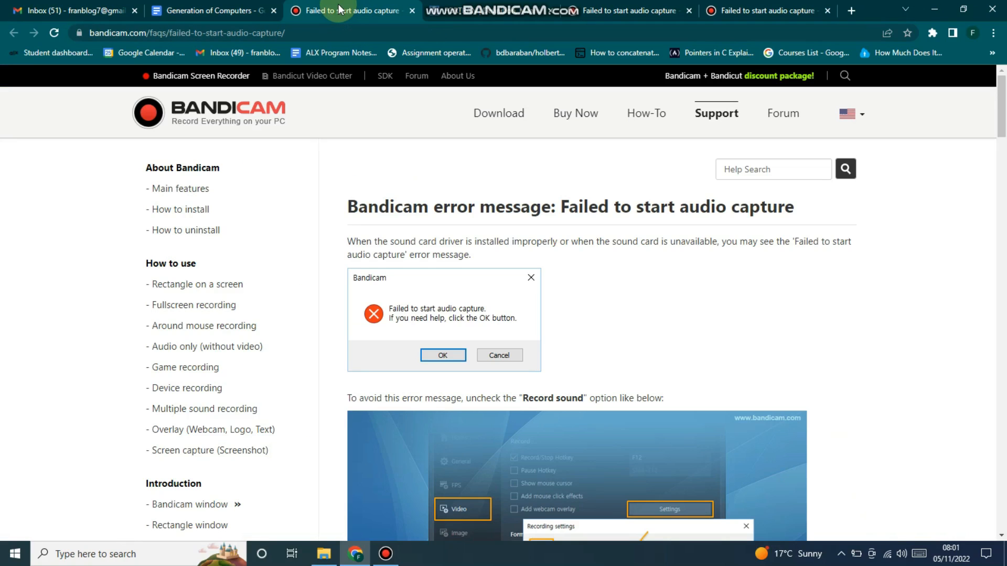
click(412, 10)
click(199, 9)
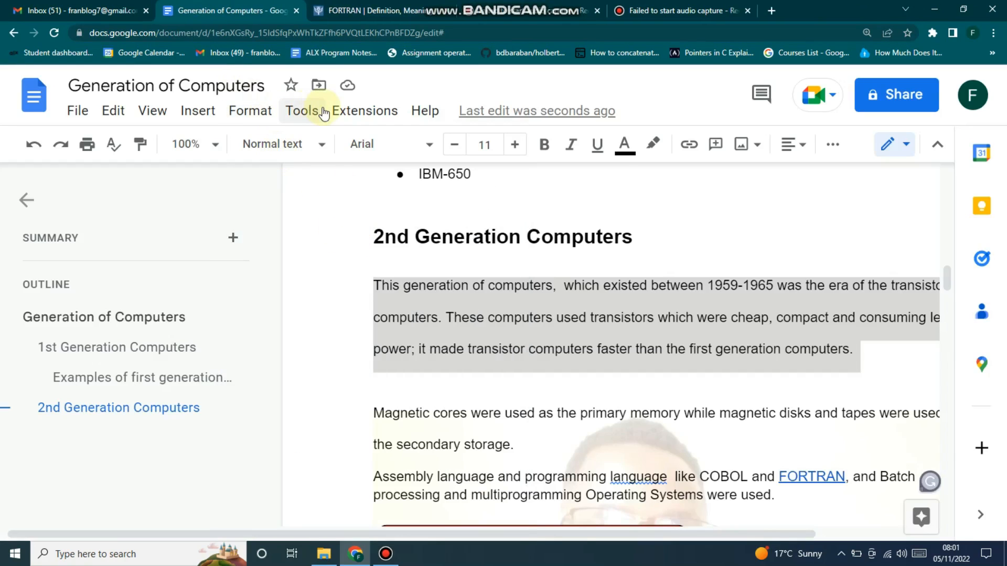
Review the spelling and grammar options available for the document.
click(304, 111)
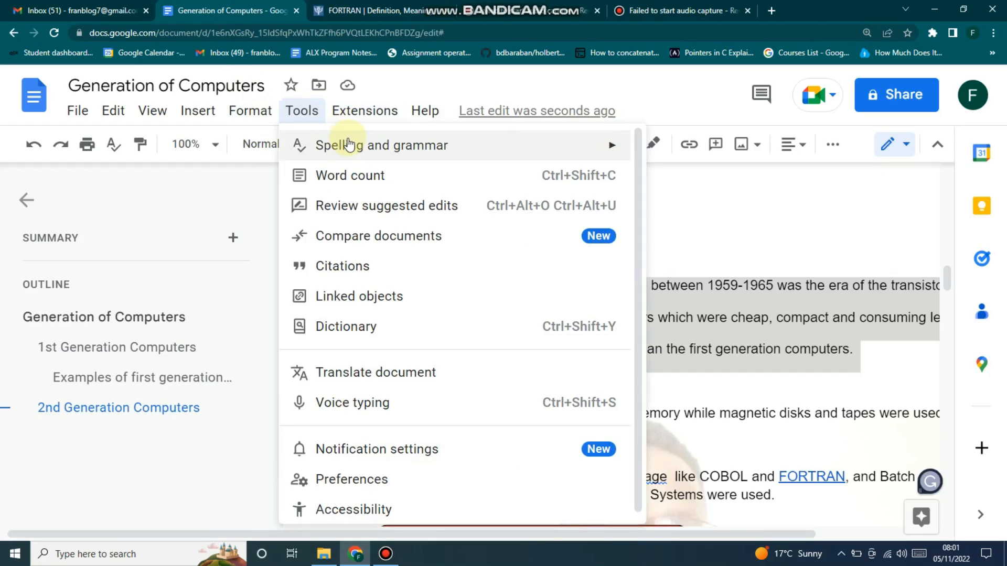
mouse_move(348, 145)
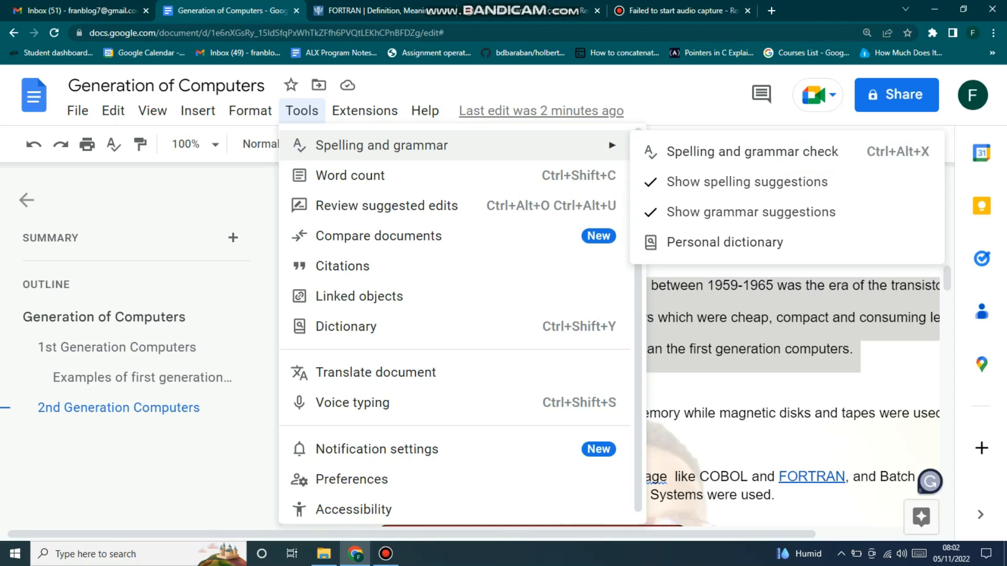
click(199, 10)
Check the word count for the selected paragraph and whole document, and turn on displaying the word count while typing.
click(302, 112)
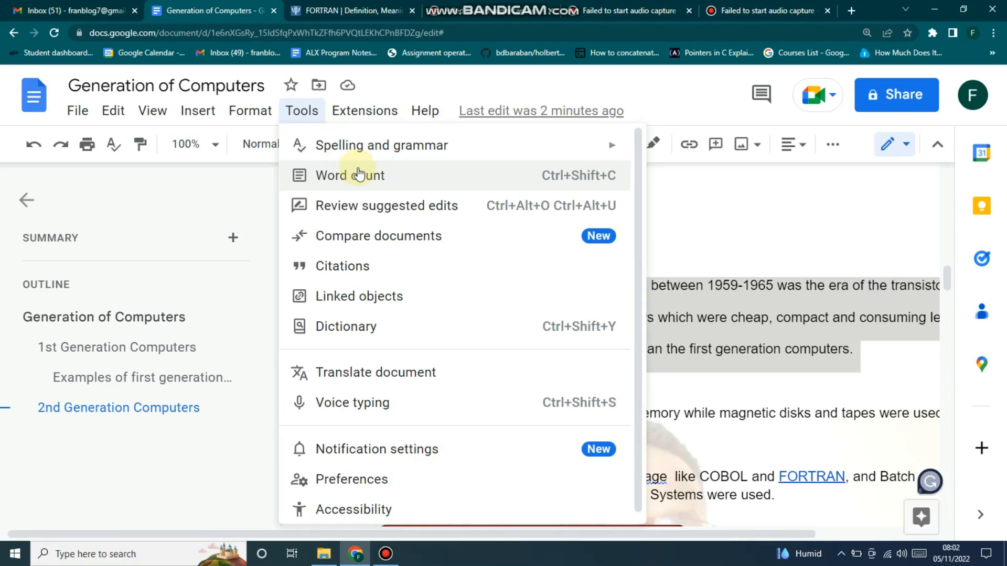
click(357, 175)
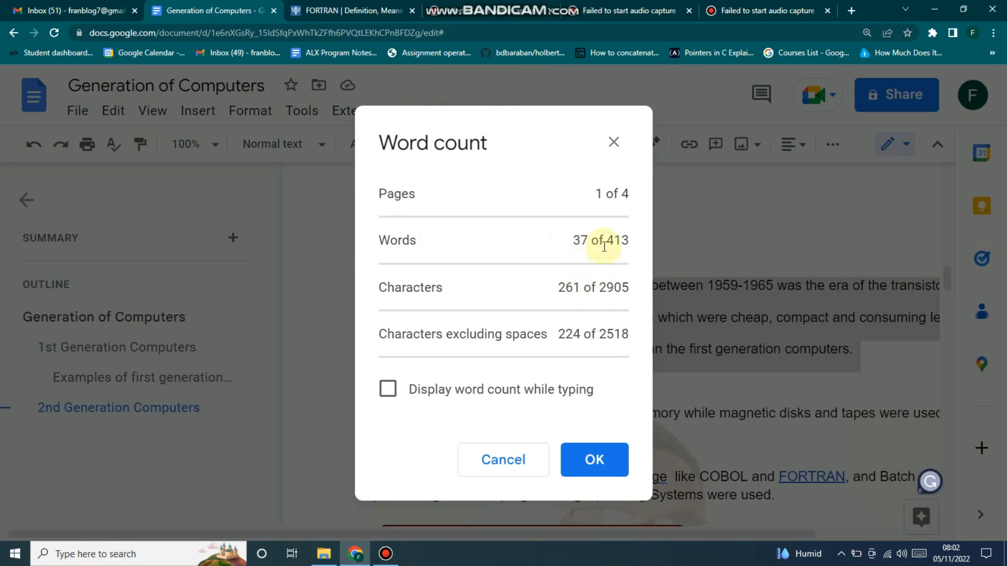
drag(607, 240, 639, 250)
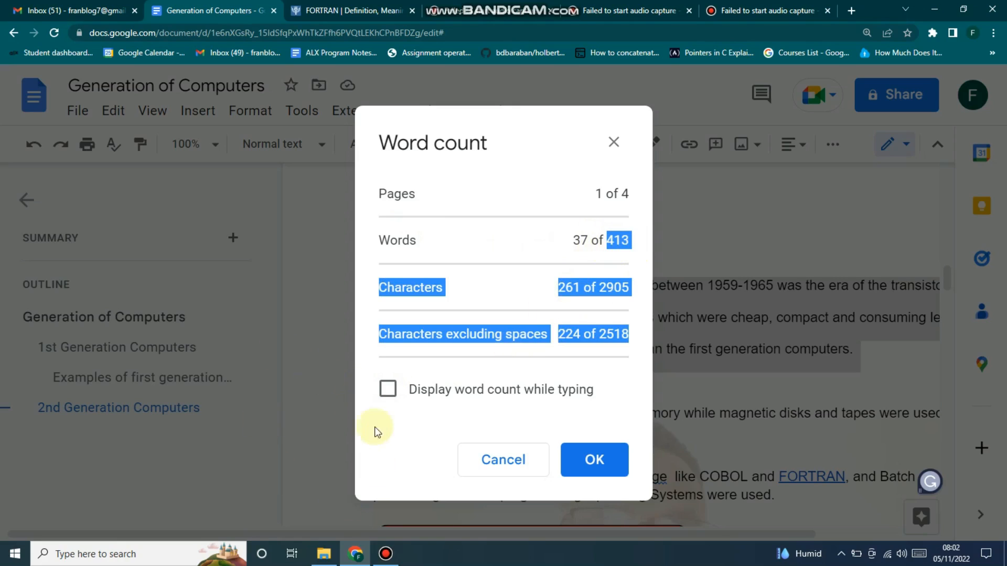
click(472, 298)
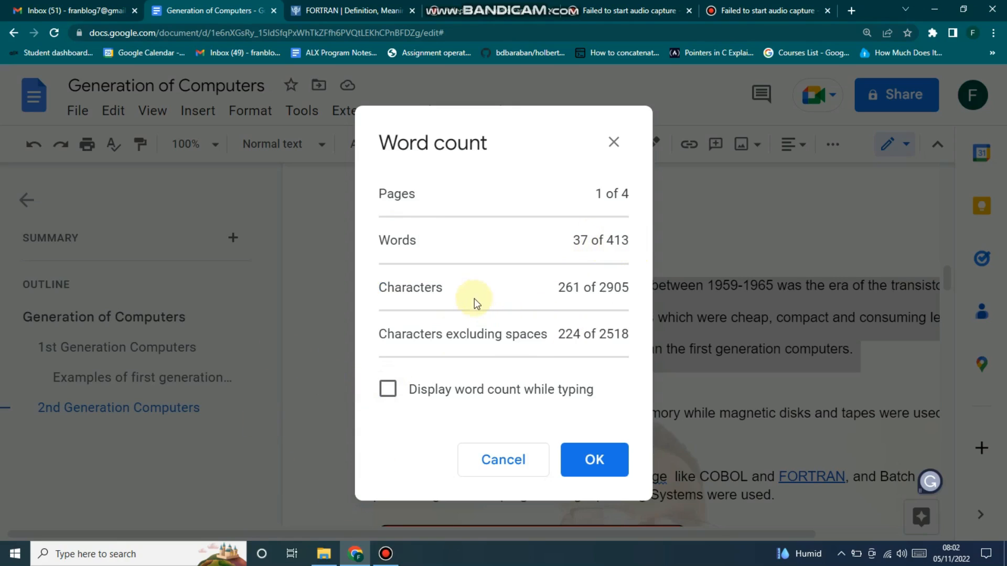
click(388, 389)
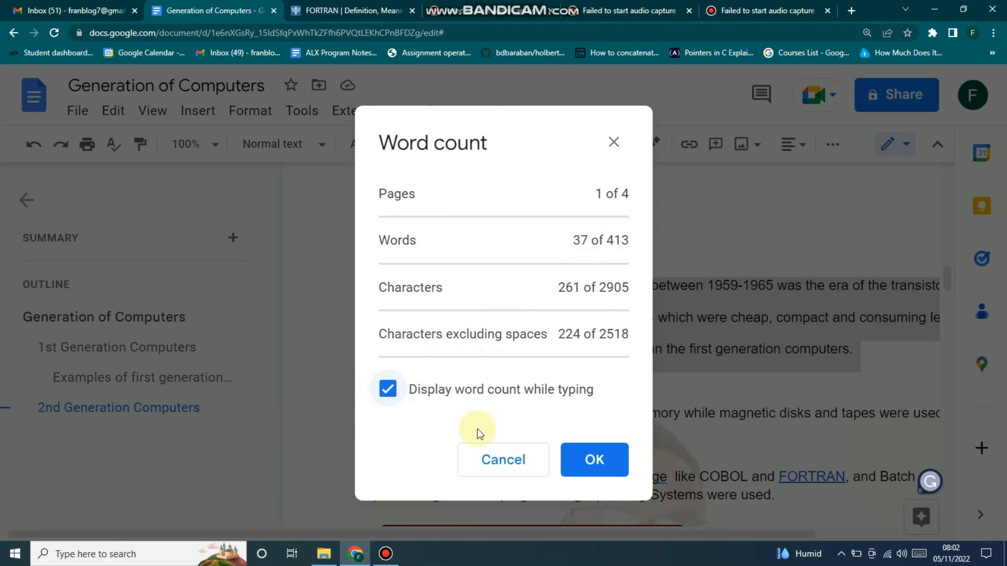
click(169, 504)
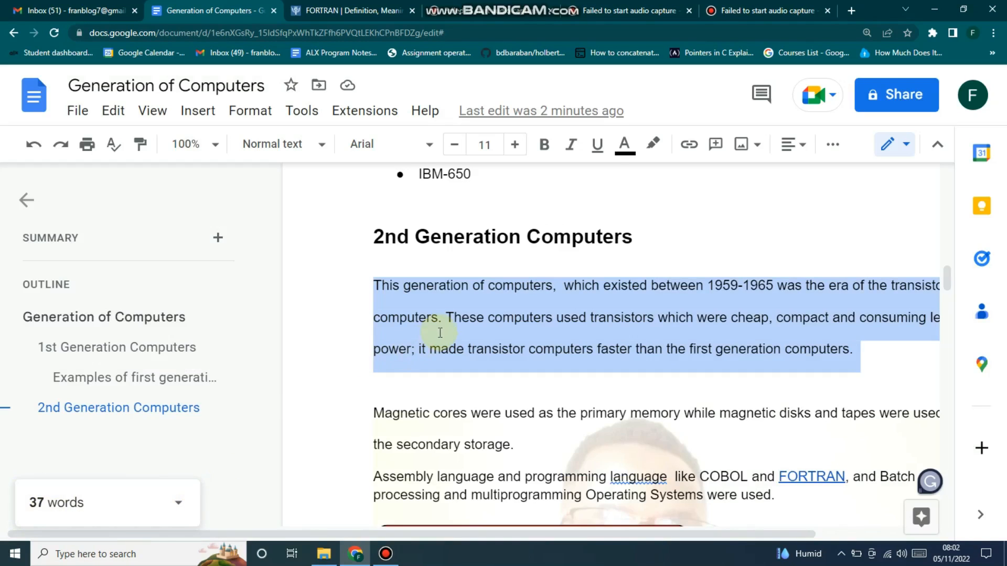
click(348, 308)
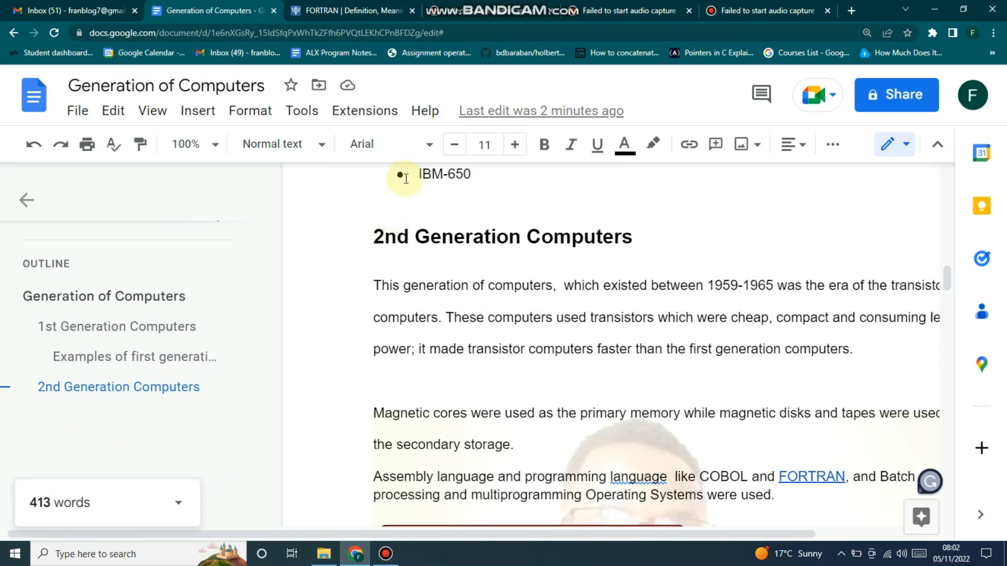
Create an Arabic translation of the document, keeping the suggested title Translated copy of Generation of Computers.
click(299, 113)
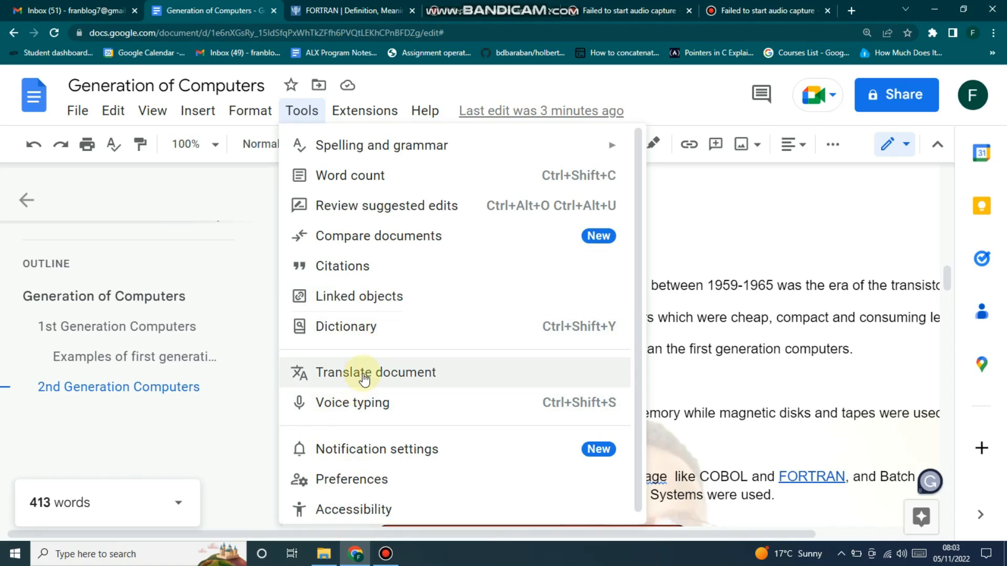
click(760, 271)
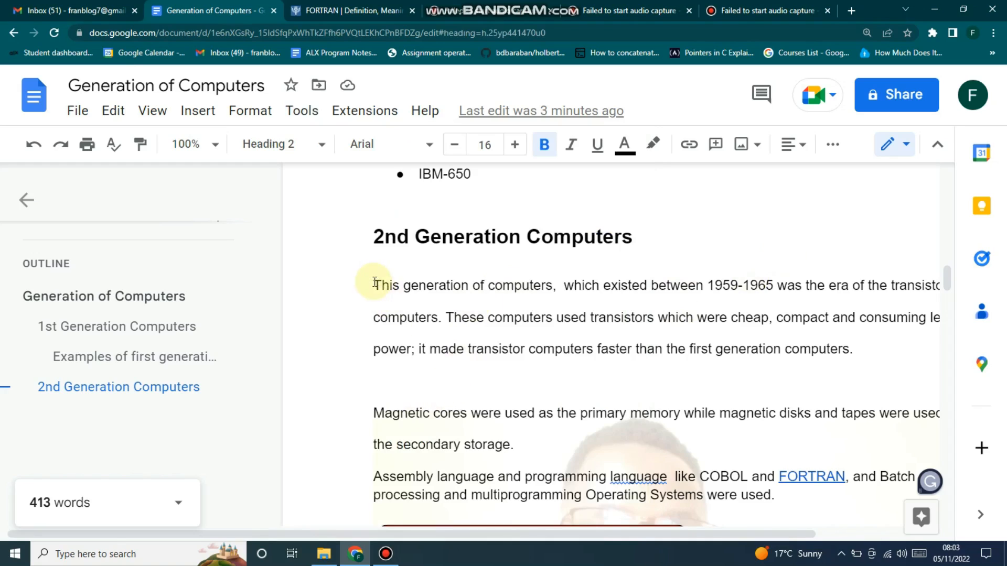
drag(374, 283, 551, 280)
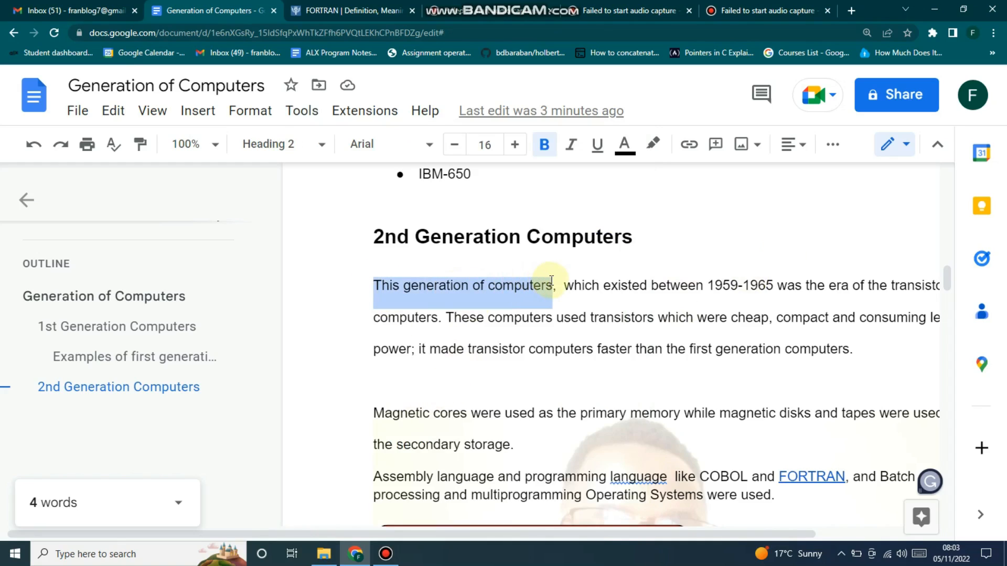
click(300, 109)
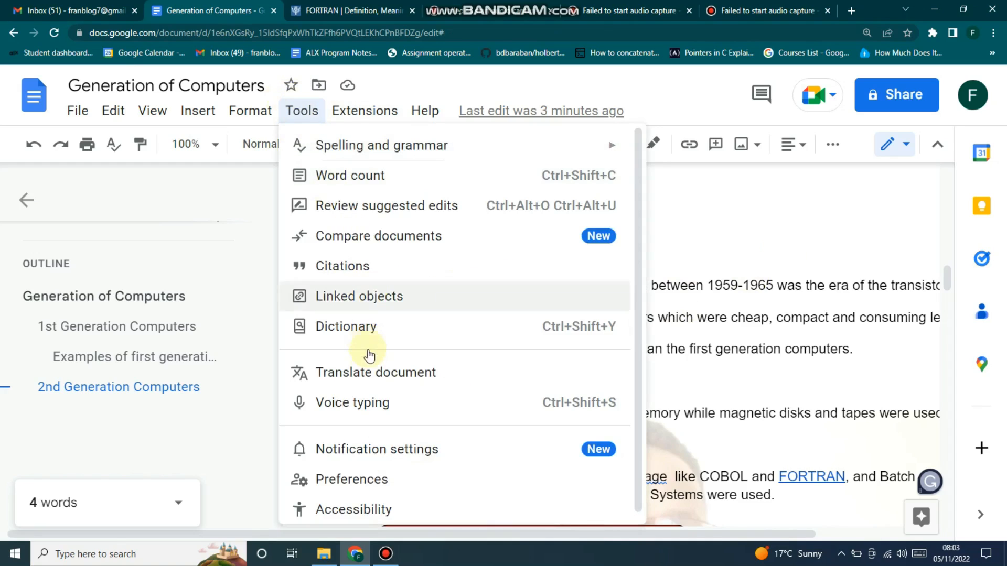
click(360, 384)
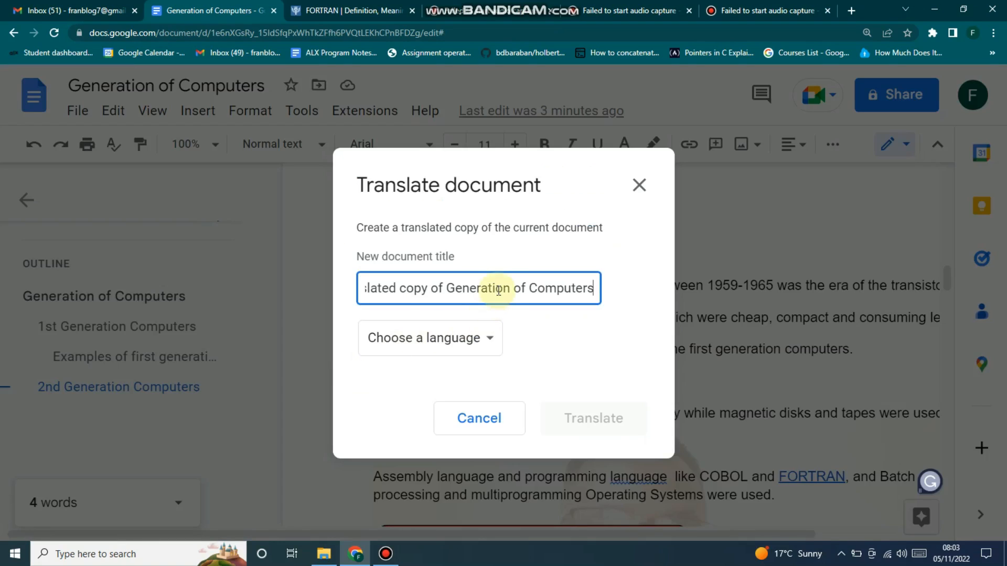
click(487, 347)
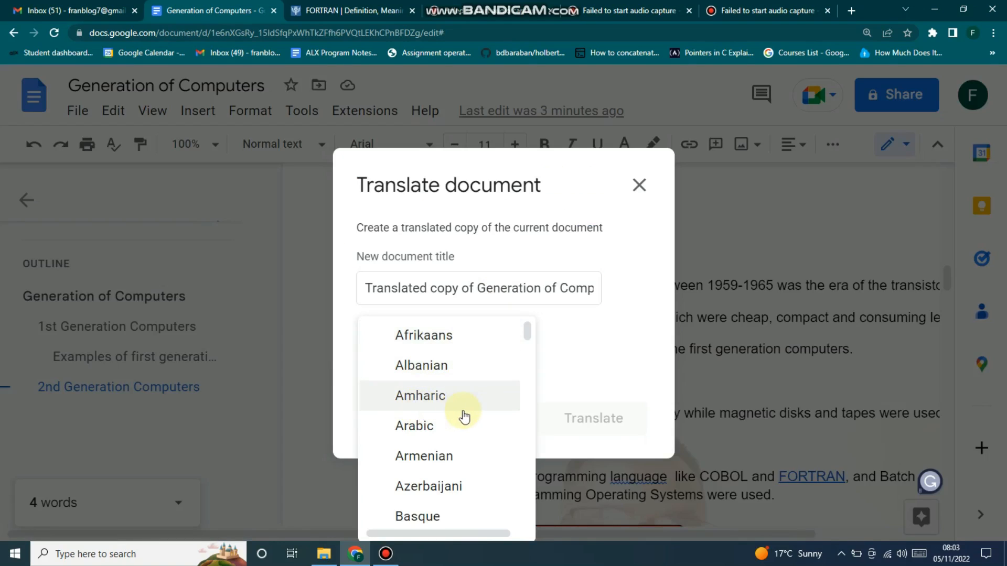
scroll(463, 413, down, 3)
scroll(464, 416, down, 5)
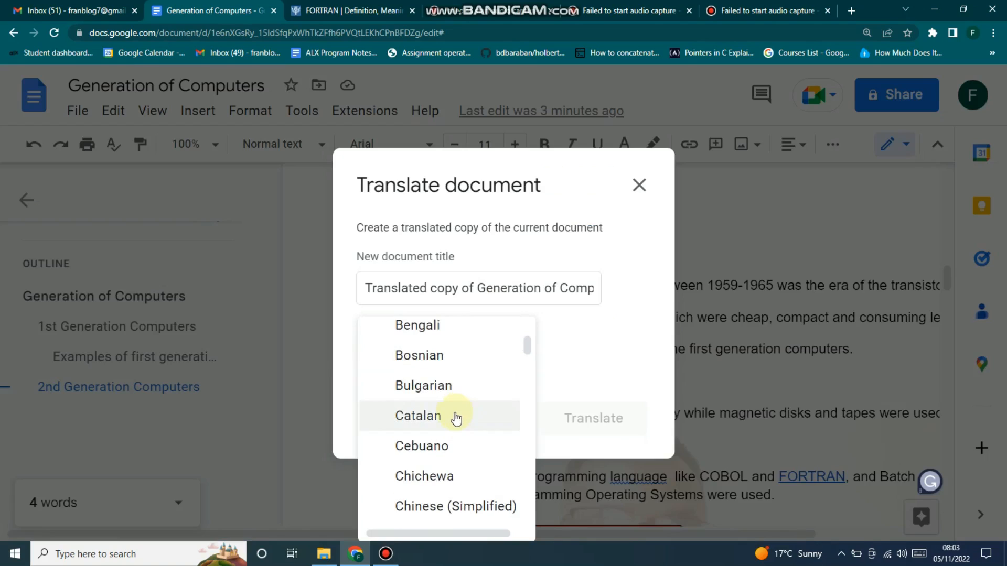
scroll(416, 394, up, 2)
scroll(438, 398, up, 5)
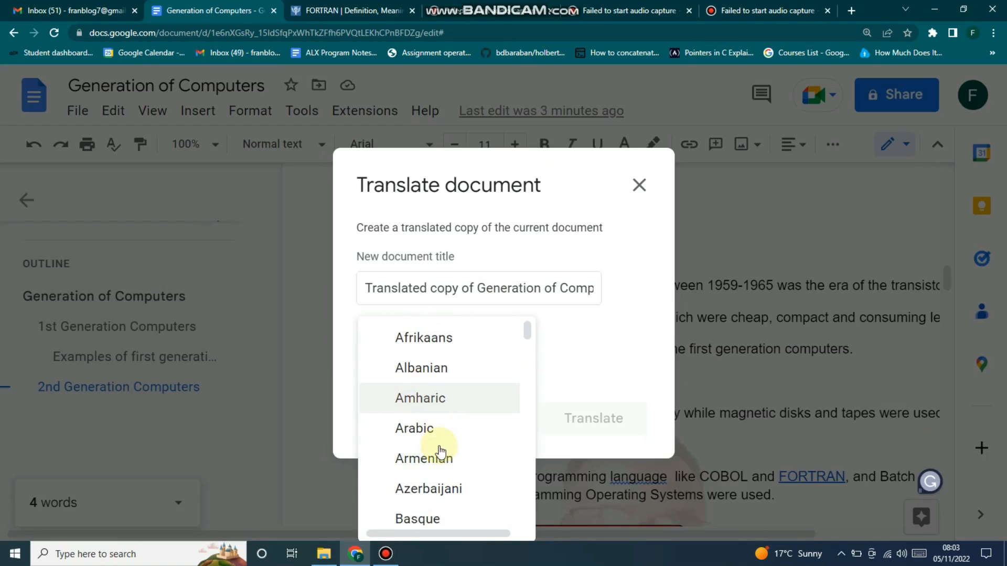
click(413, 426)
click(583, 421)
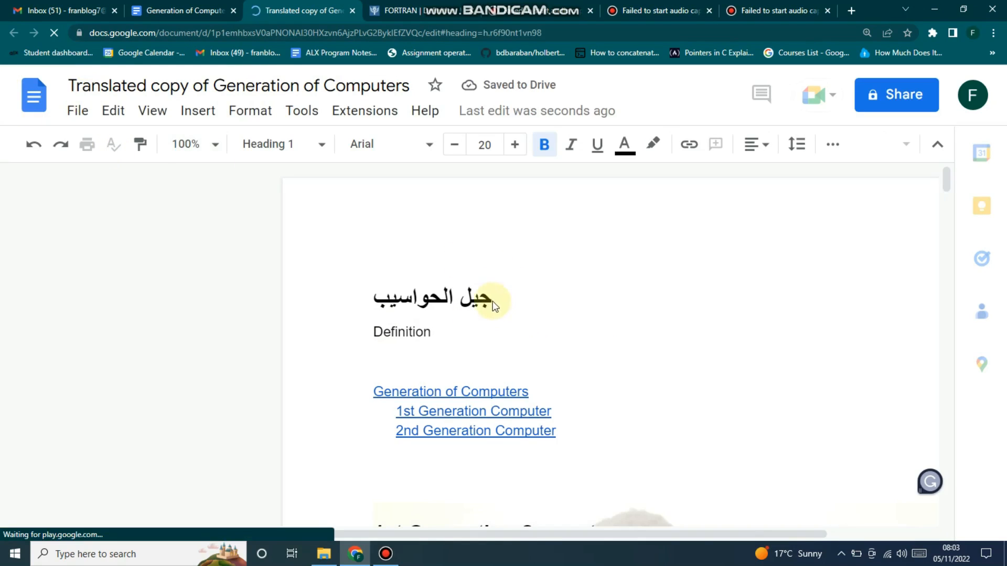
Look through the Arabic translated copy from its title down to the section on fifth generation computers.
drag(493, 302, 383, 298)
click(568, 303)
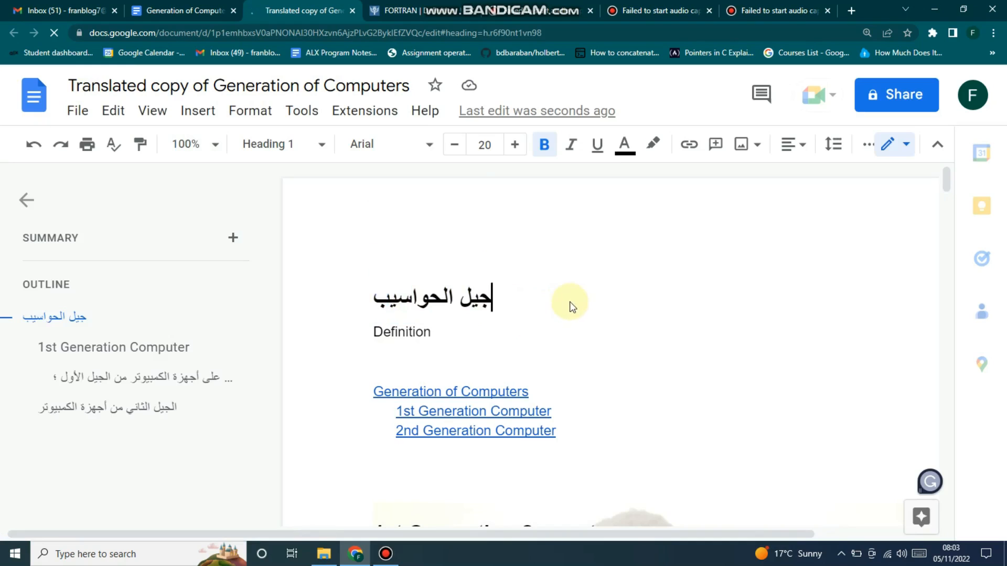
scroll(551, 320, down, 15)
scroll(612, 330, down, 15)
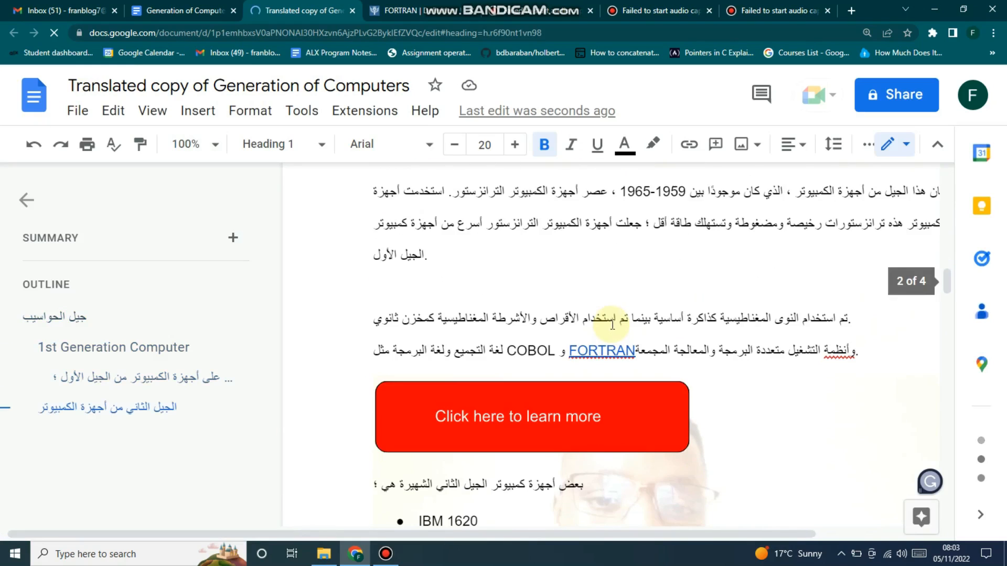
scroll(608, 307, up, 6)
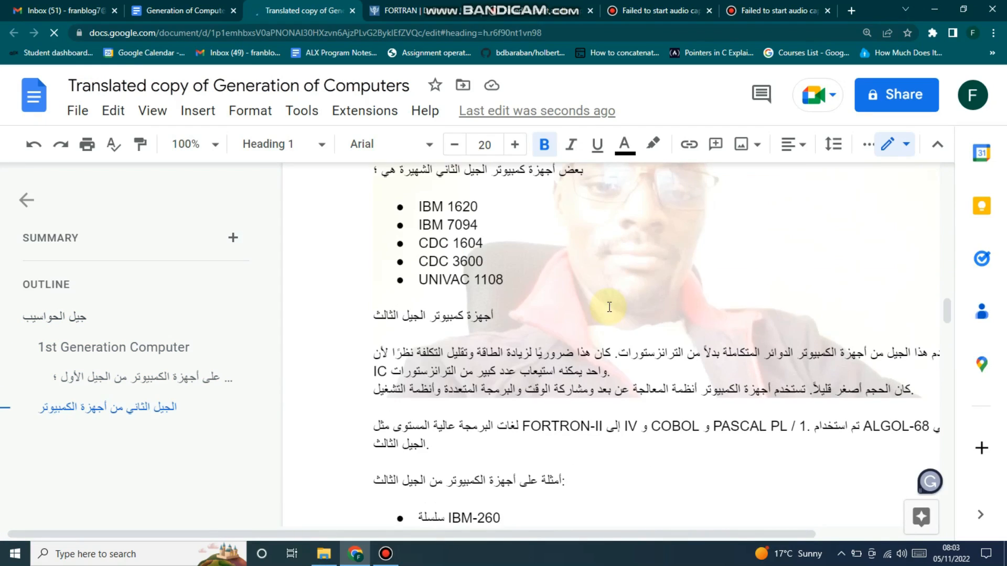
scroll(707, 297, down, 5)
scroll(639, 294, down, 10)
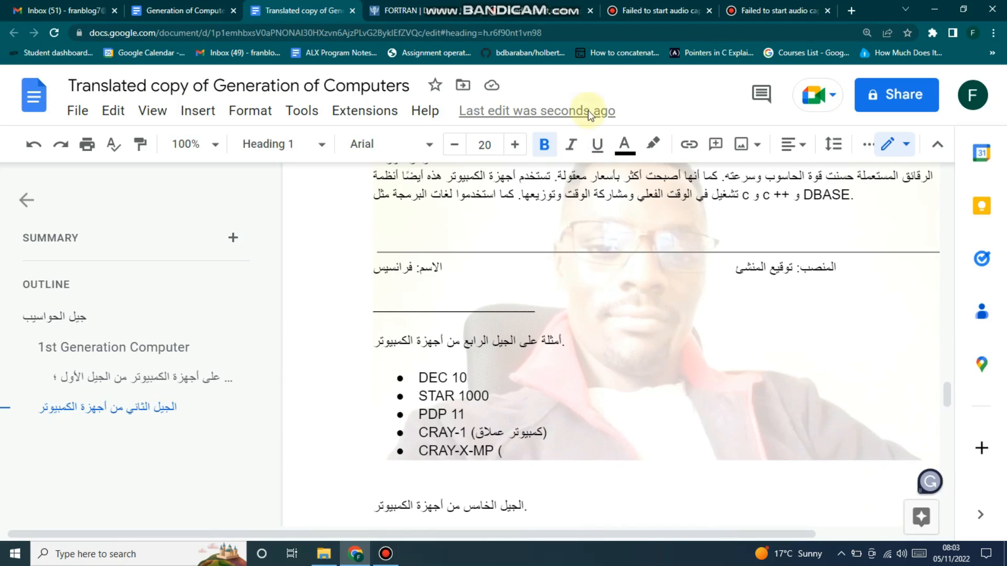
Return to the original Generation of Computers document and review the remaining document tools.
click(198, 10)
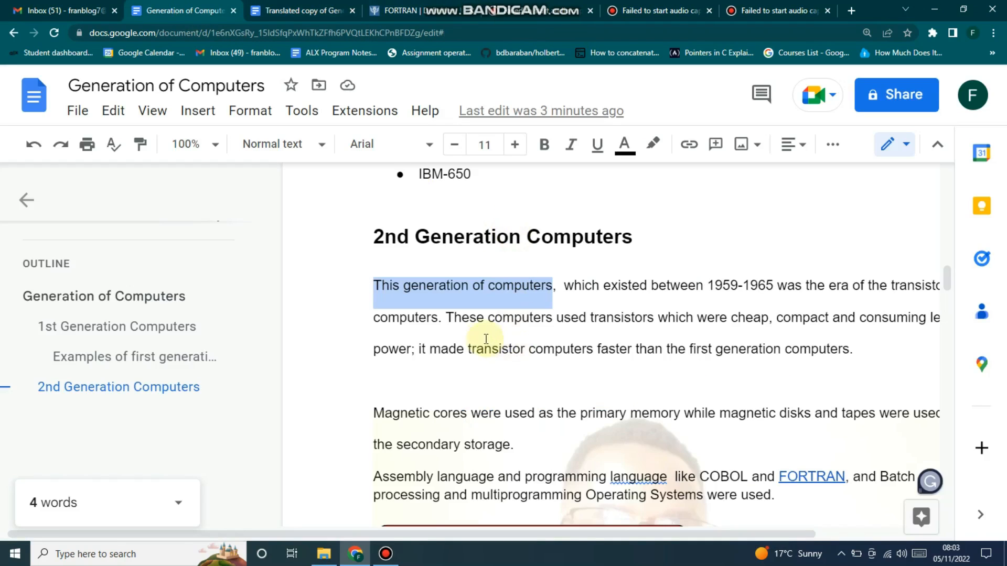
click(703, 258)
click(302, 111)
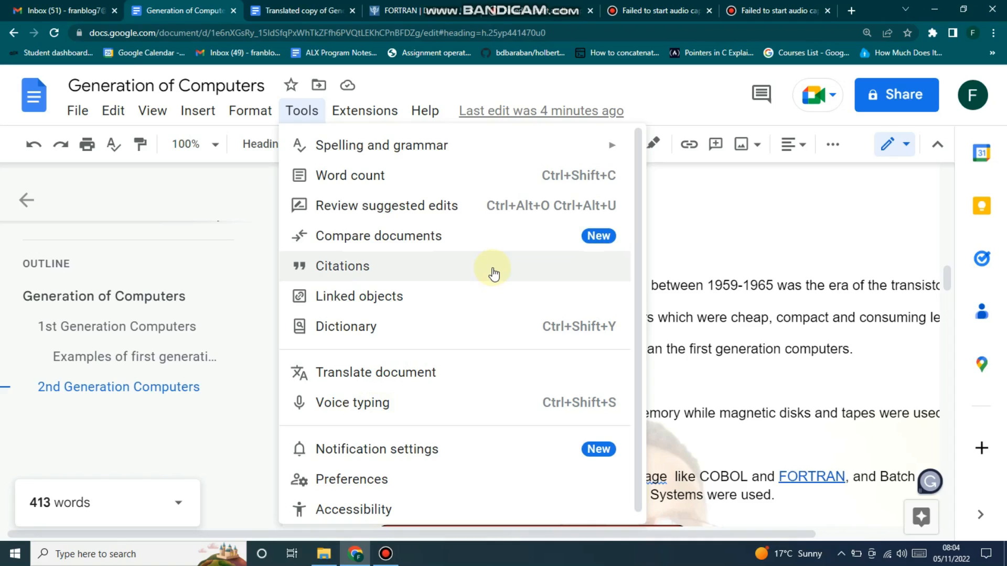
scroll(445, 299, down, 1)
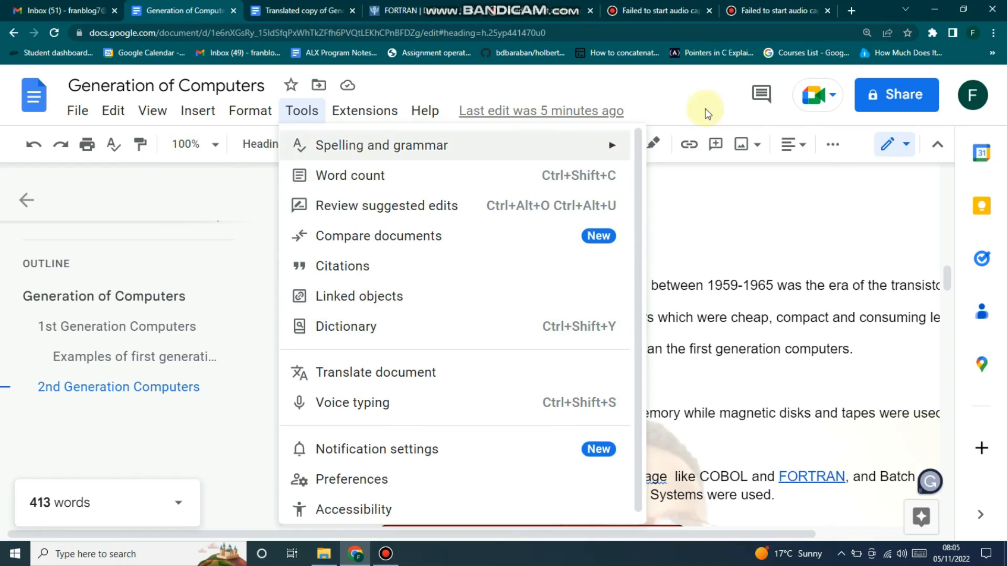
mouse_move(550, 138)
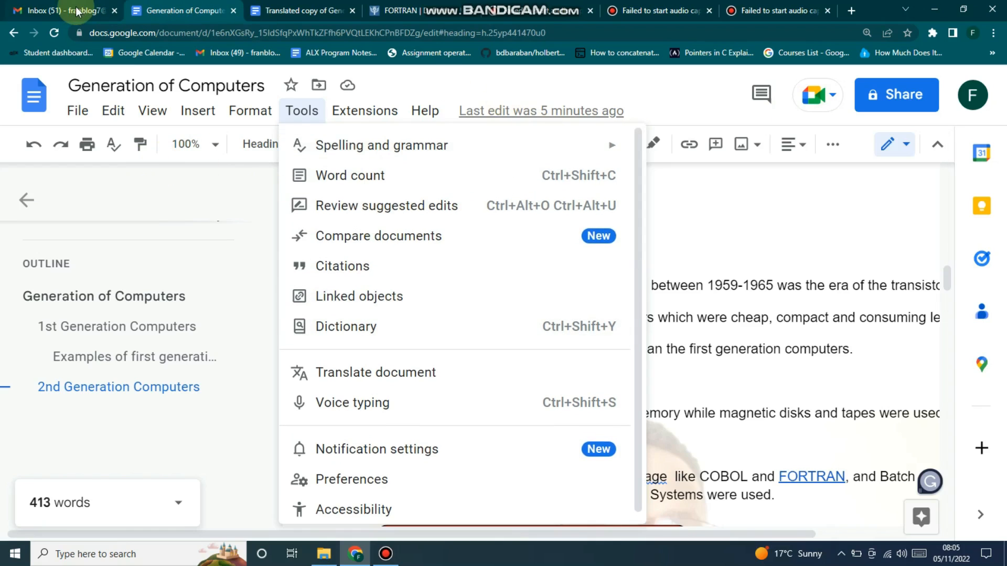
Switch to the Gmail inbox and open the list of Google apps.
click(68, 11)
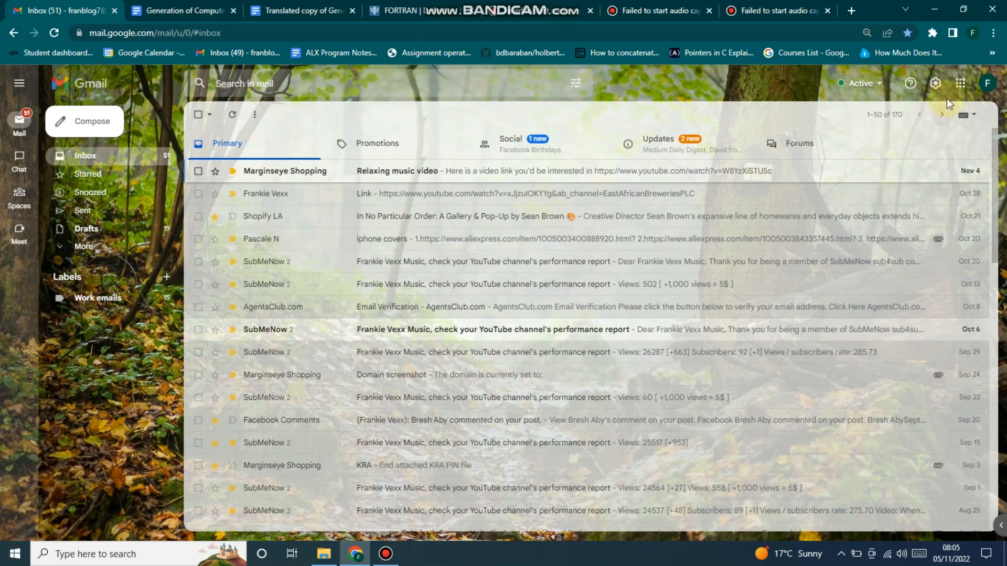
click(959, 83)
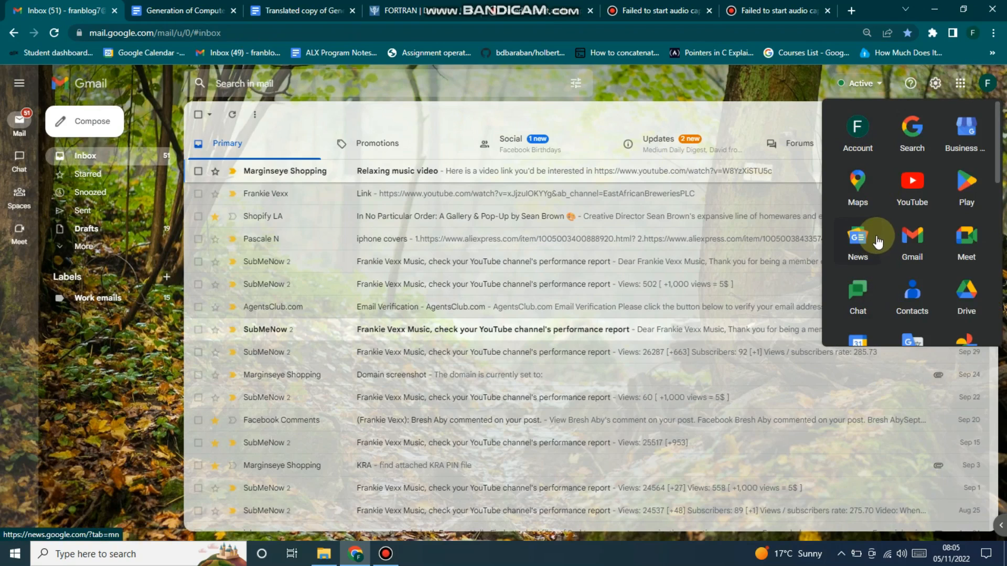